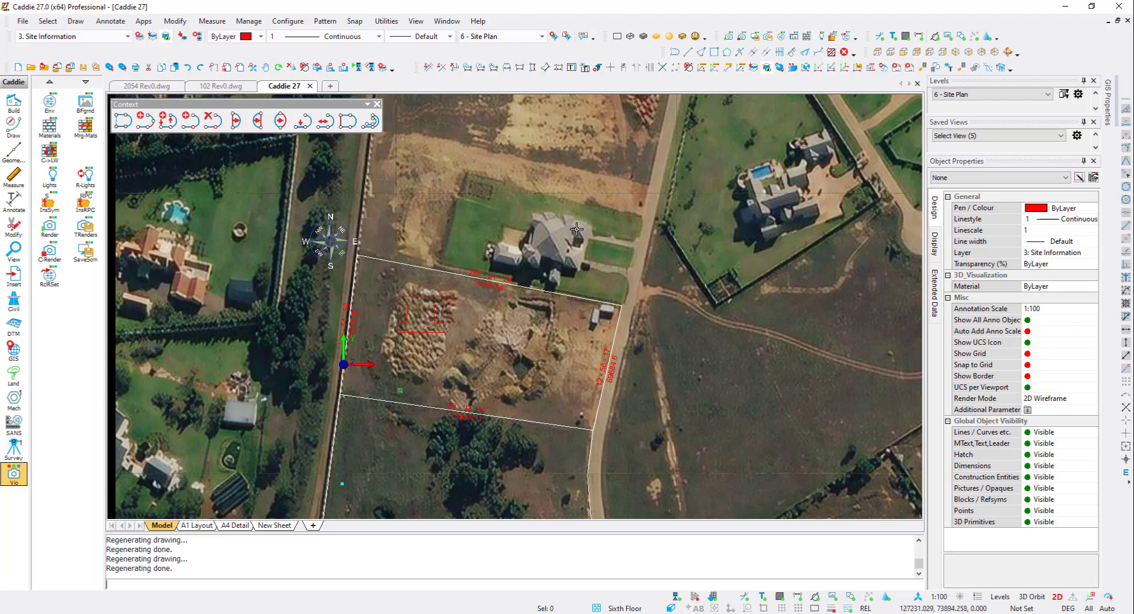
- Hide the aerial site pictures in the drawing
left_click(833, 598)
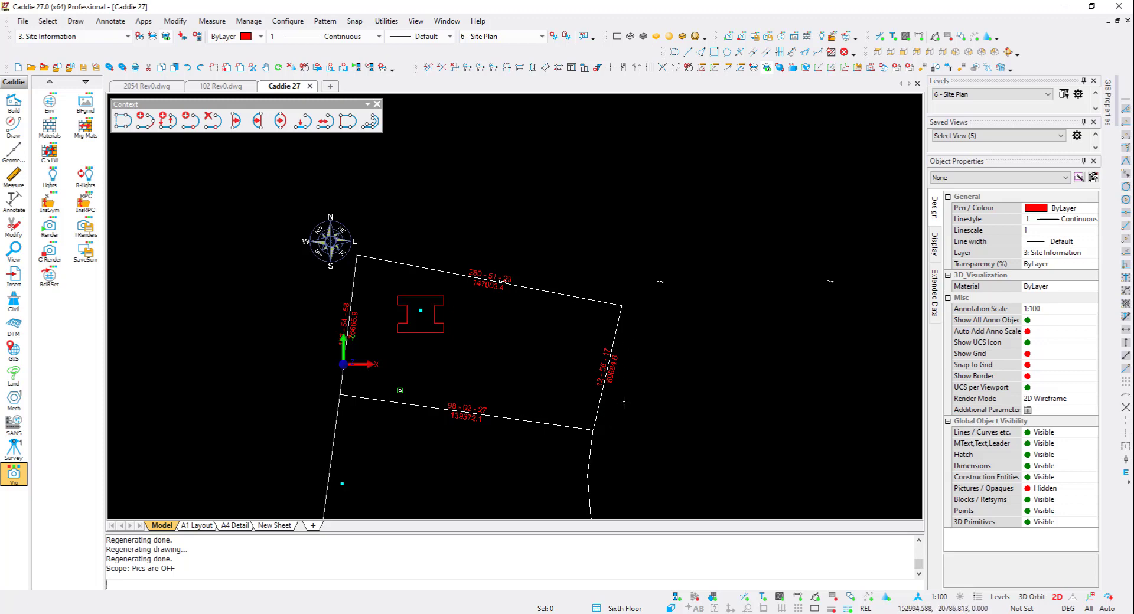
- Switch the active level to 0 - Storey 0
left_click(989, 96)
left_click(974, 108)
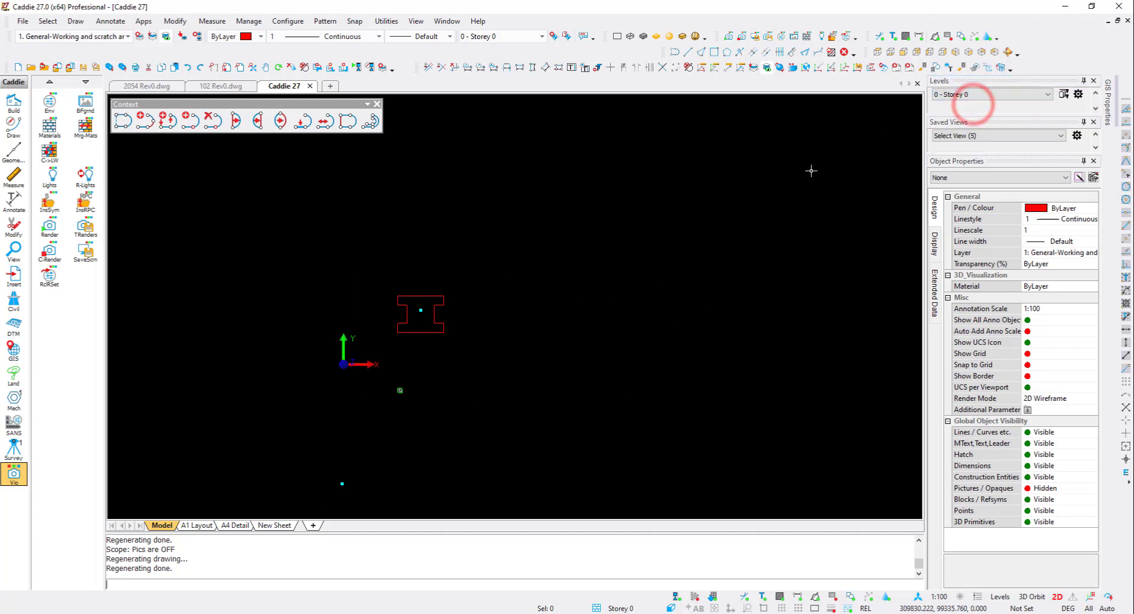
- Convert the I-shaped polyline to walls with the New Wall style, 2720 high and 230 wide
scroll(413, 299, "up", 3)
scroll(470, 289, "up", 2)
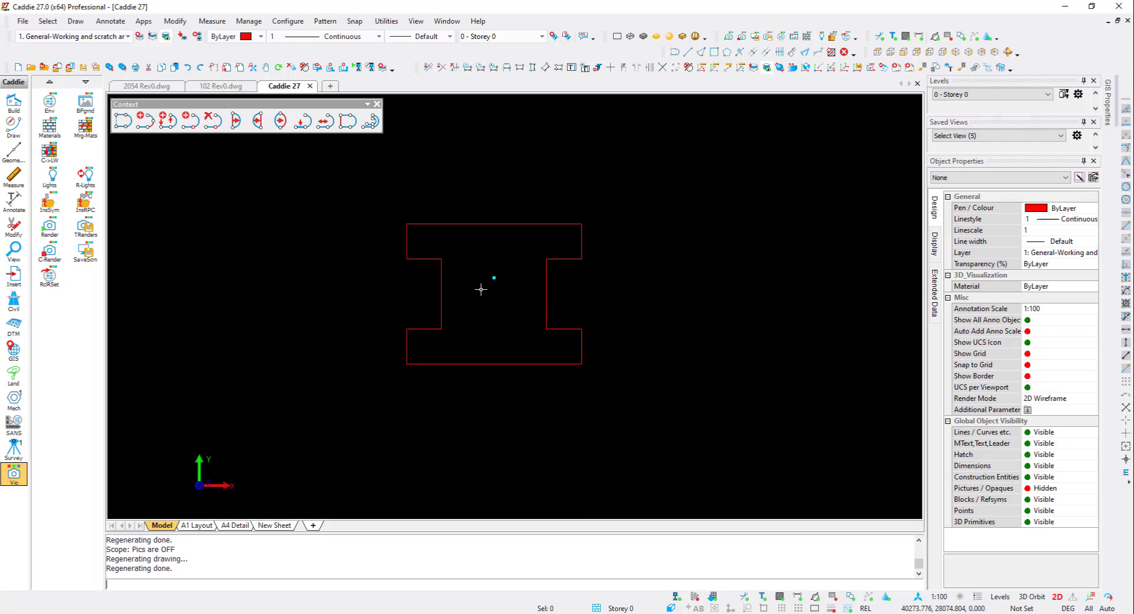
scroll(481, 286, "down", 1)
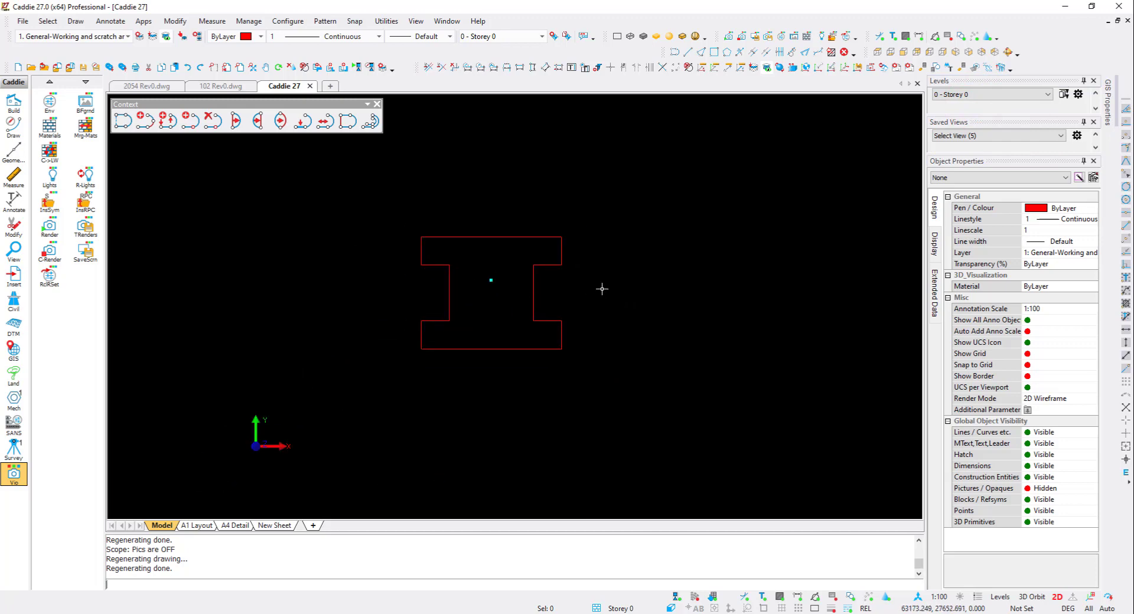
left_click(508, 237)
right_click(508, 237)
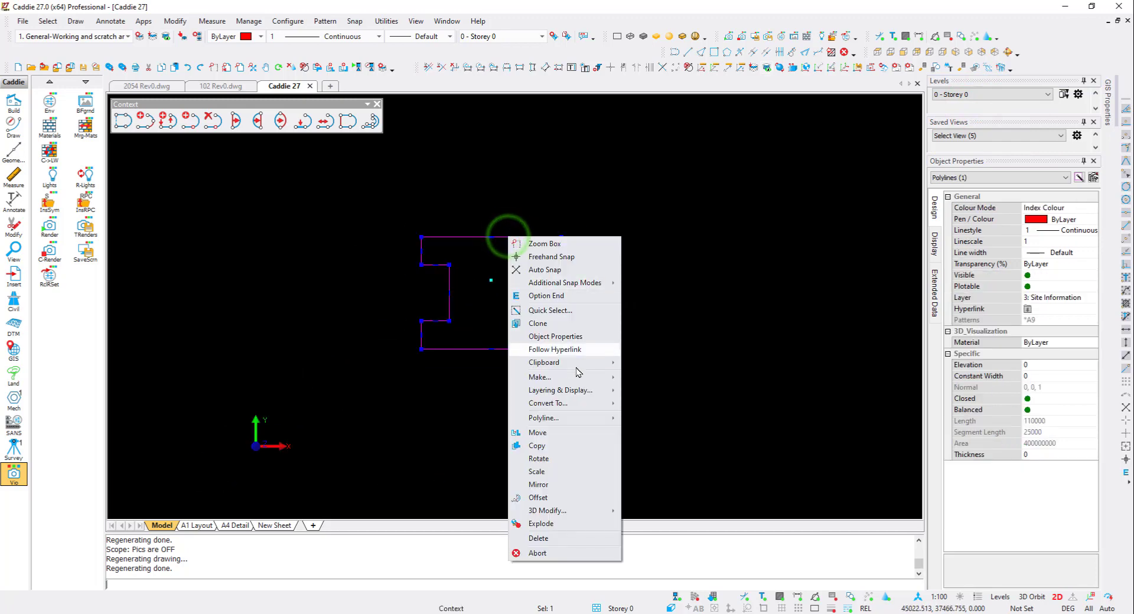
mouse_move(582, 405)
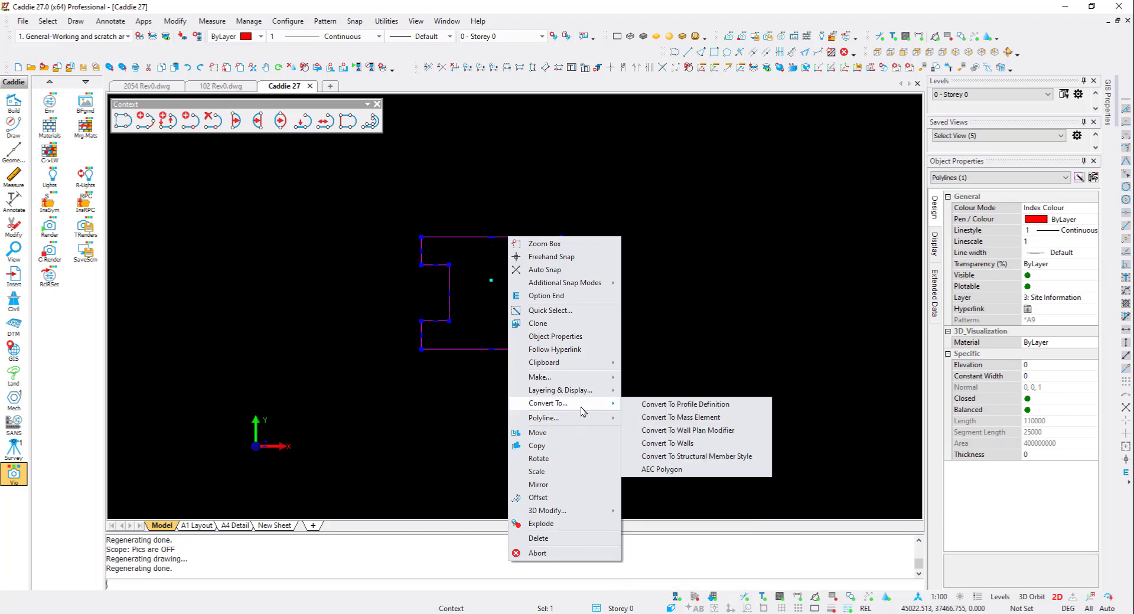
left_click(677, 443)
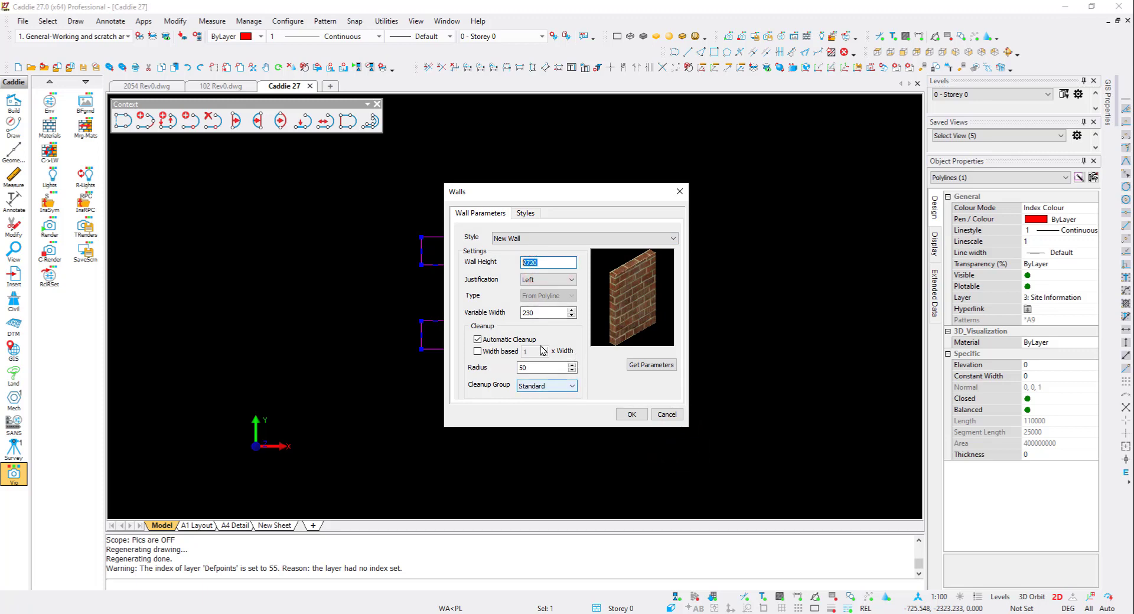
left_click(632, 415)
key("Escape")
scroll(461, 277, "up", 3)
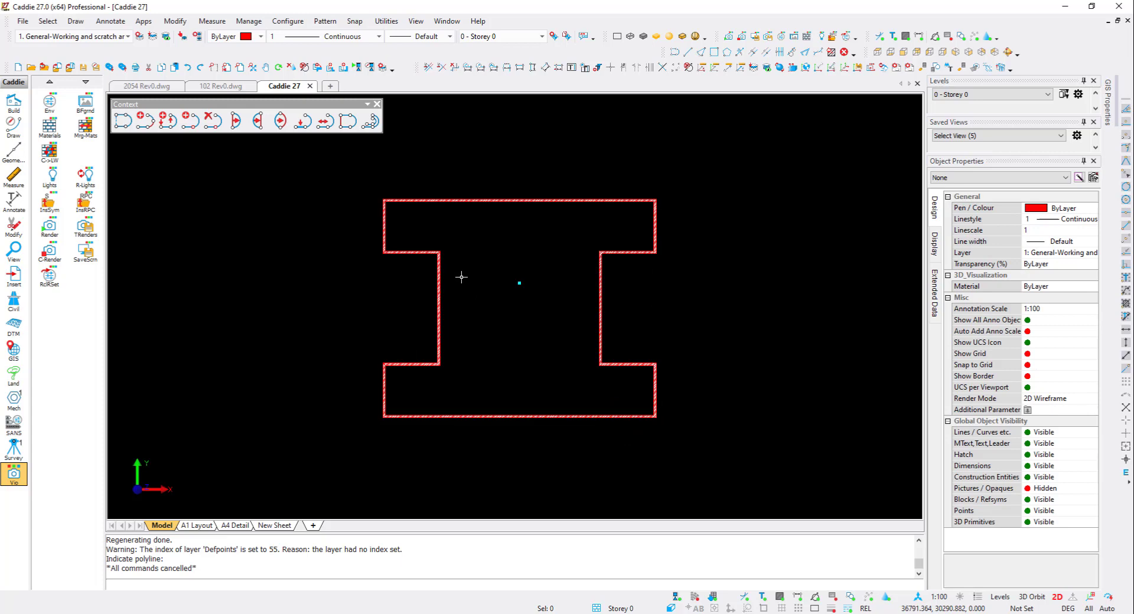
- Start the Door tool and load the External [Double&Muntins] style with 2100 height and 1511 width
left_click(14, 103)
left_click(51, 130)
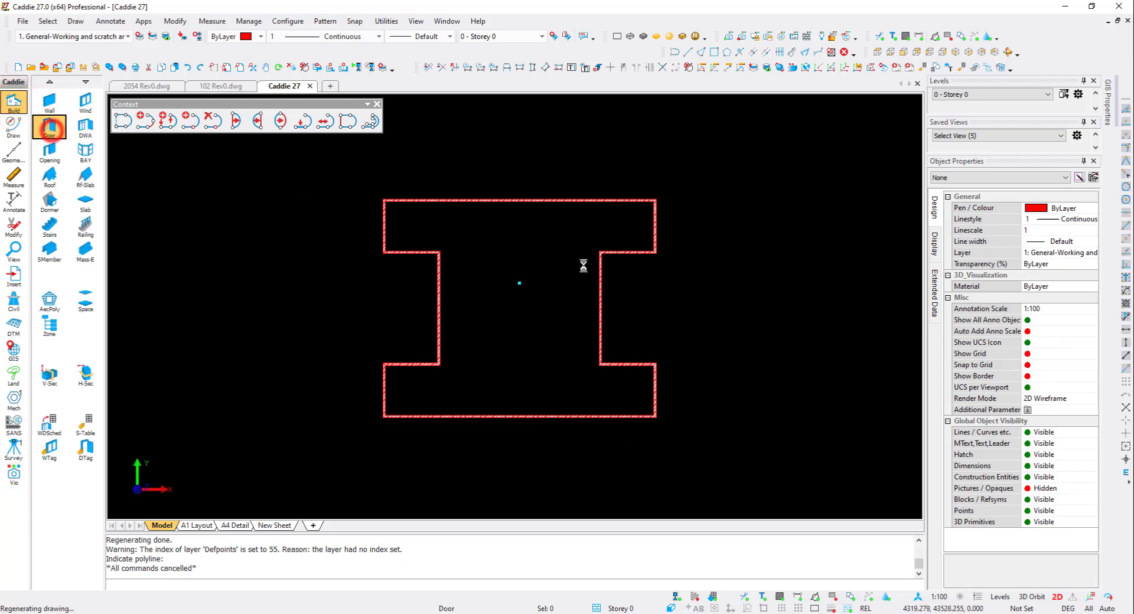
left_click(576, 367)
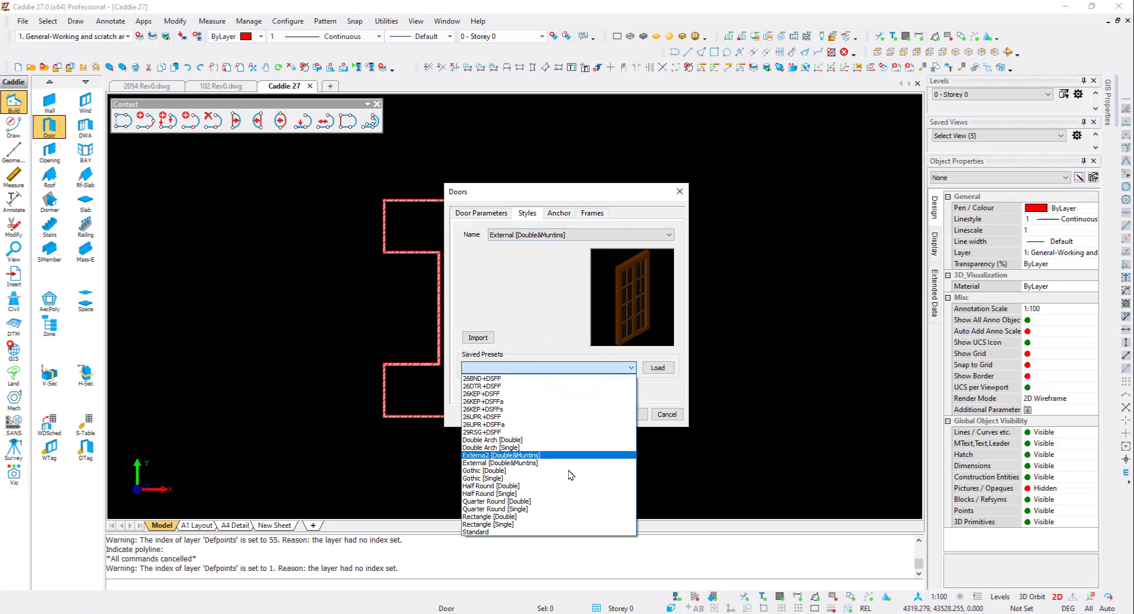
left_click(565, 269)
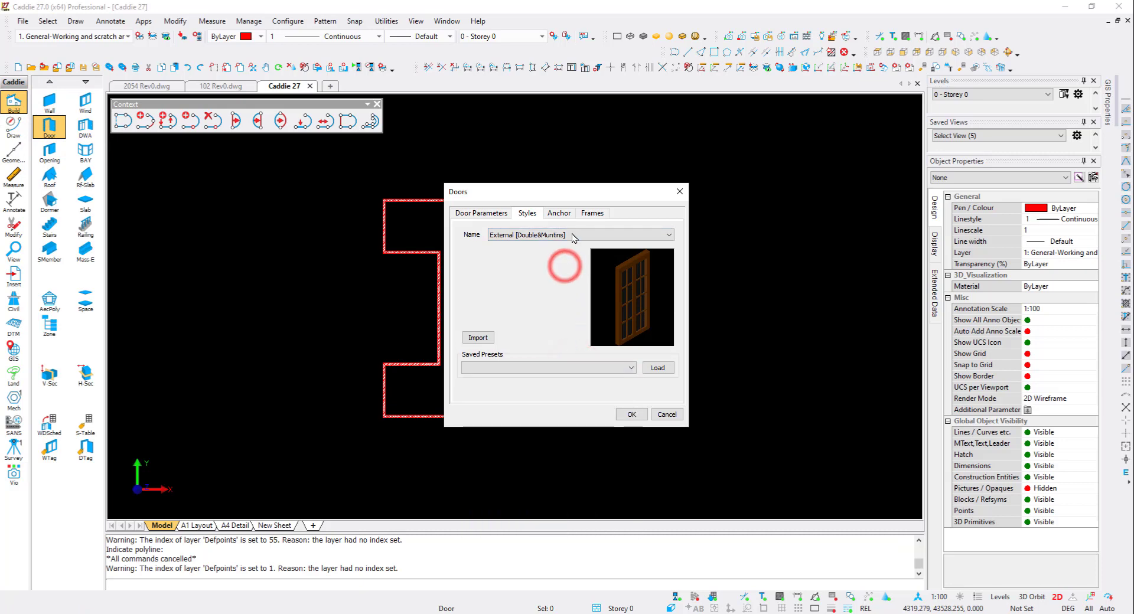
left_click(657, 367)
left_click(489, 215)
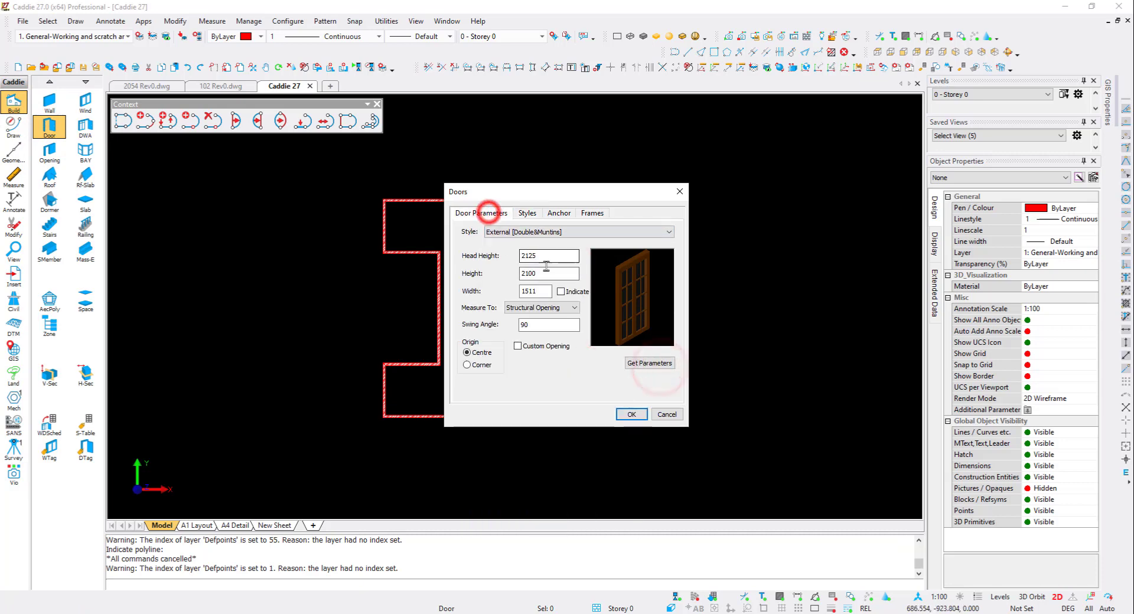
left_click_drag(550, 259, 492, 290)
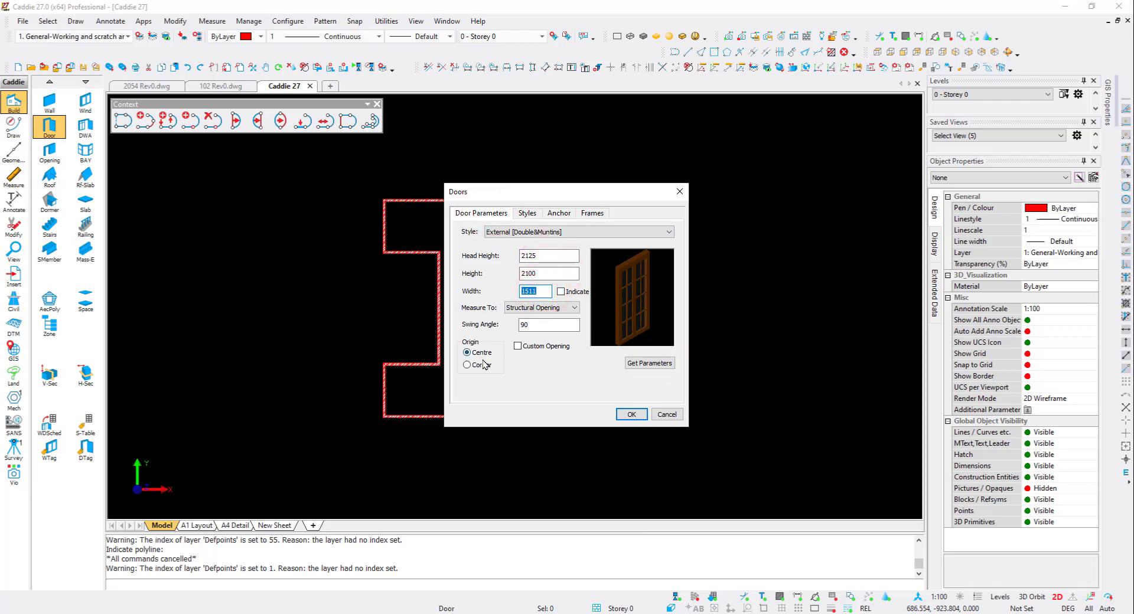
left_click(631, 415)
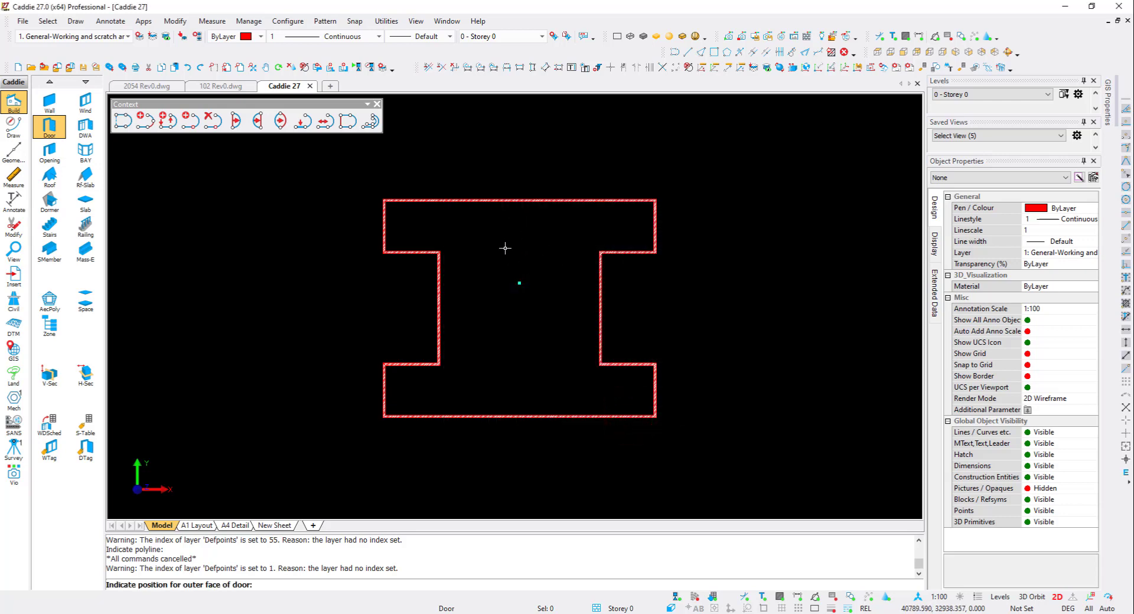
- Place the door in the inner left wall of the I-shaped building and set its hinge side
left_click(429, 305)
scroll(431, 306, "up", 3)
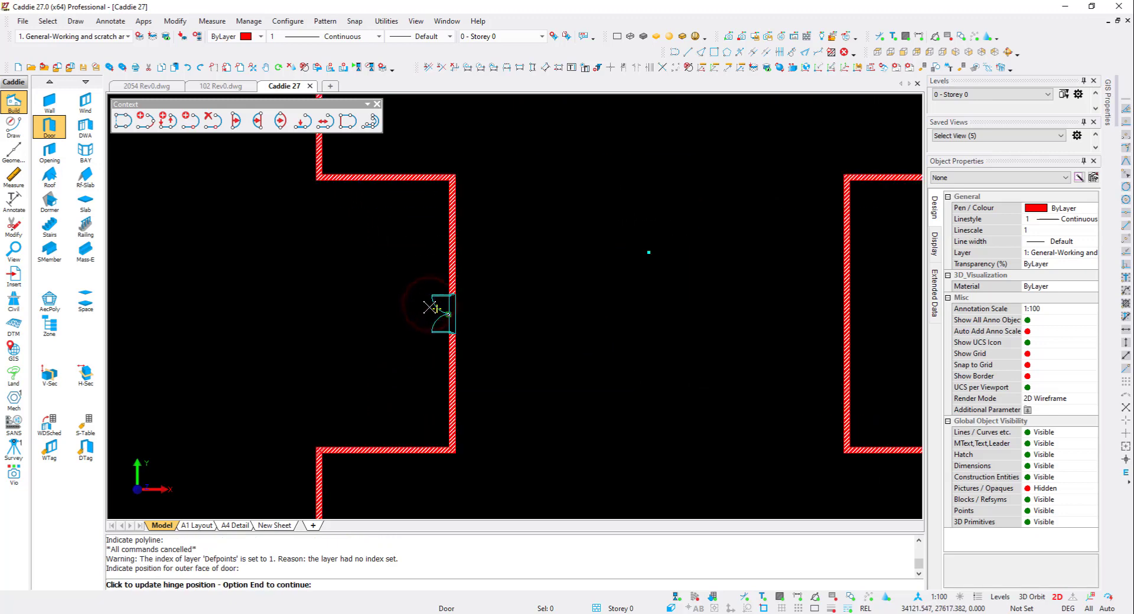
left_click(449, 315)
left_click(451, 315)
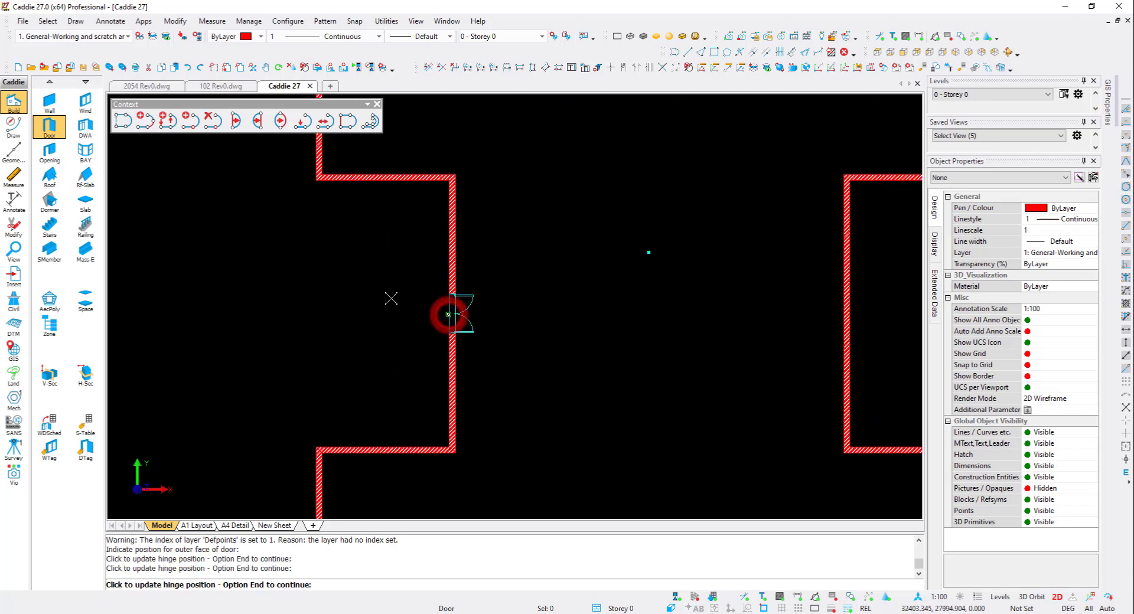
left_click(451, 314)
left_click(453, 318)
left_click(452, 316)
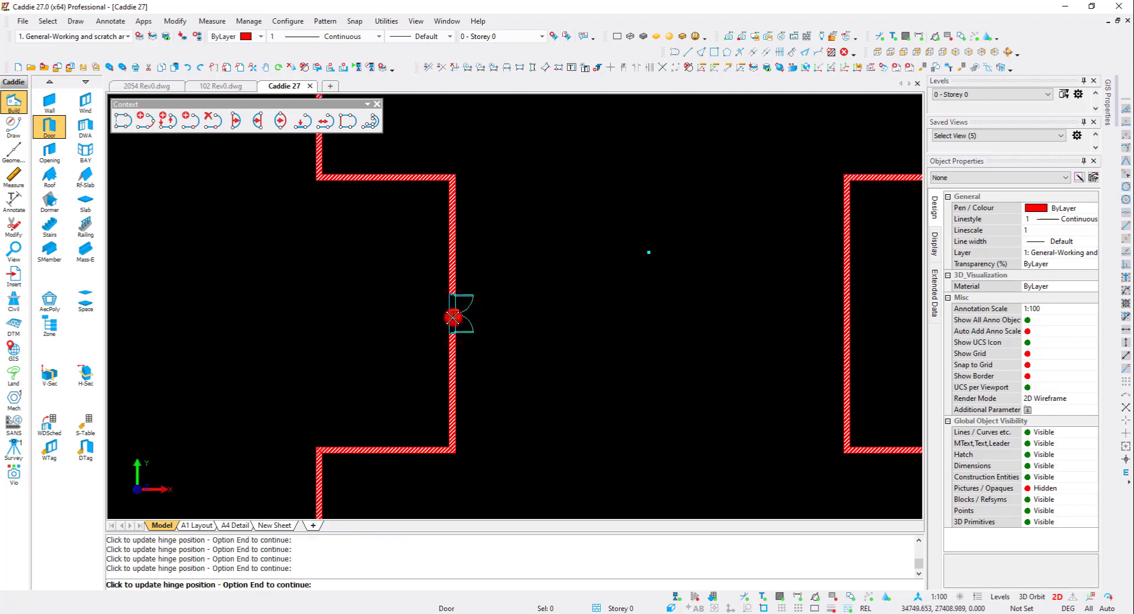
left_click(452, 315)
scroll(383, 316, "down", 3)
key("Escape")
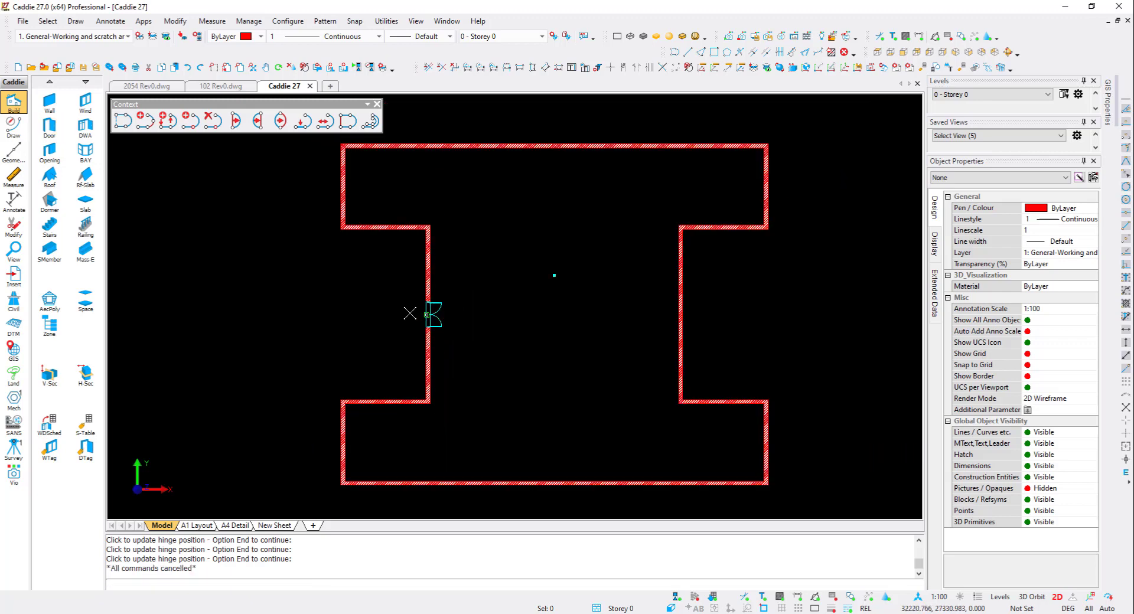
- Hide the 3D objects in the drawing
middle_click_drag(457, 303, 446, 314)
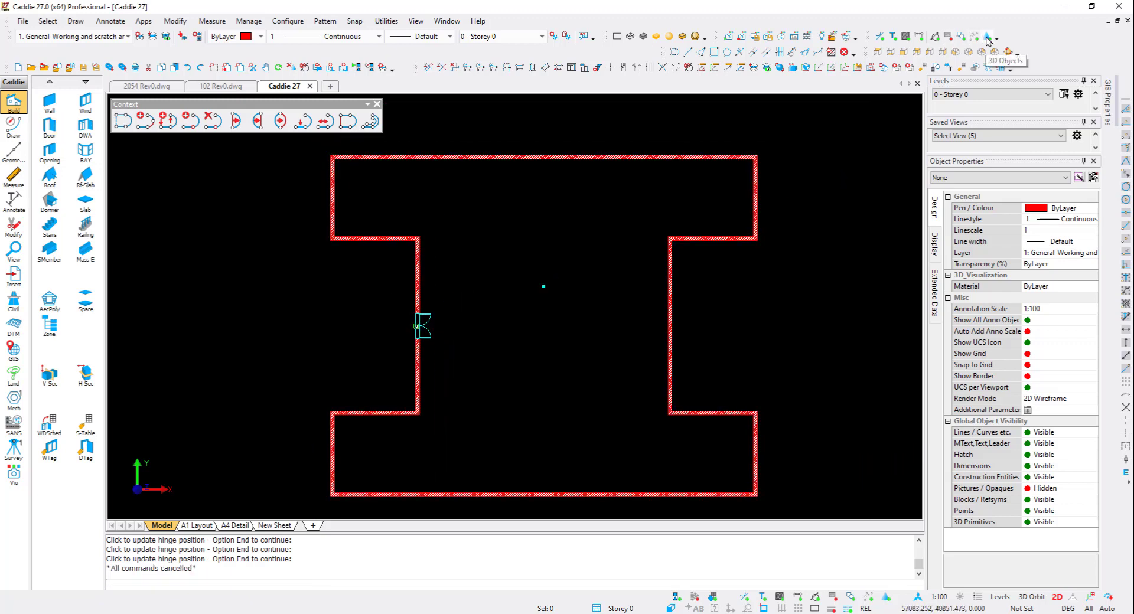
left_click(988, 41)
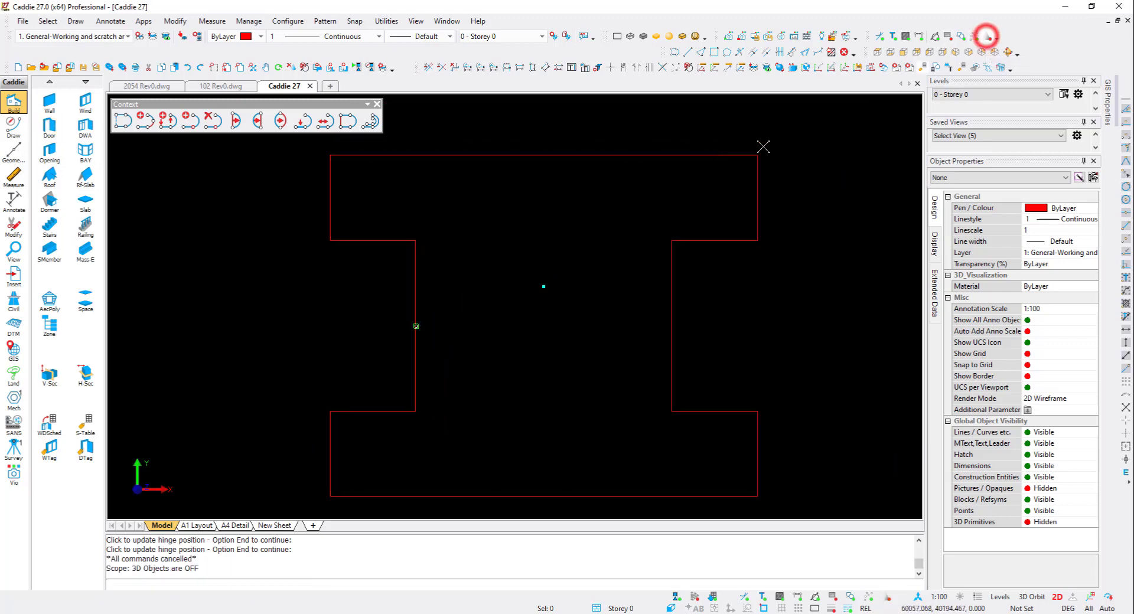
- Offset the I-shaped polyline to its inside
left_click(477, 161)
right_click(379, 192)
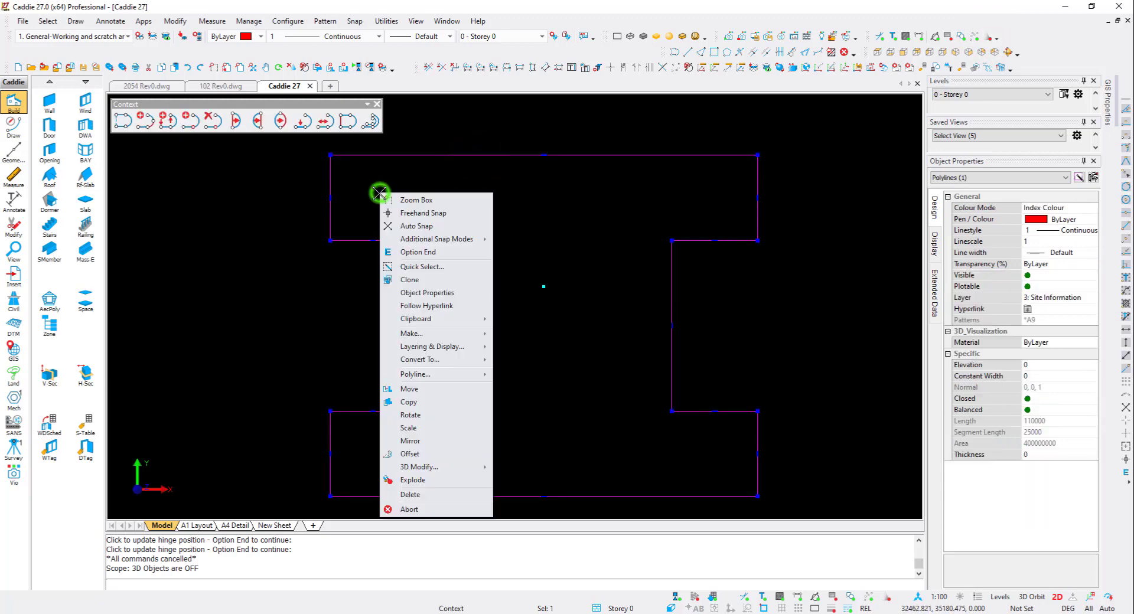
left_click(441, 454)
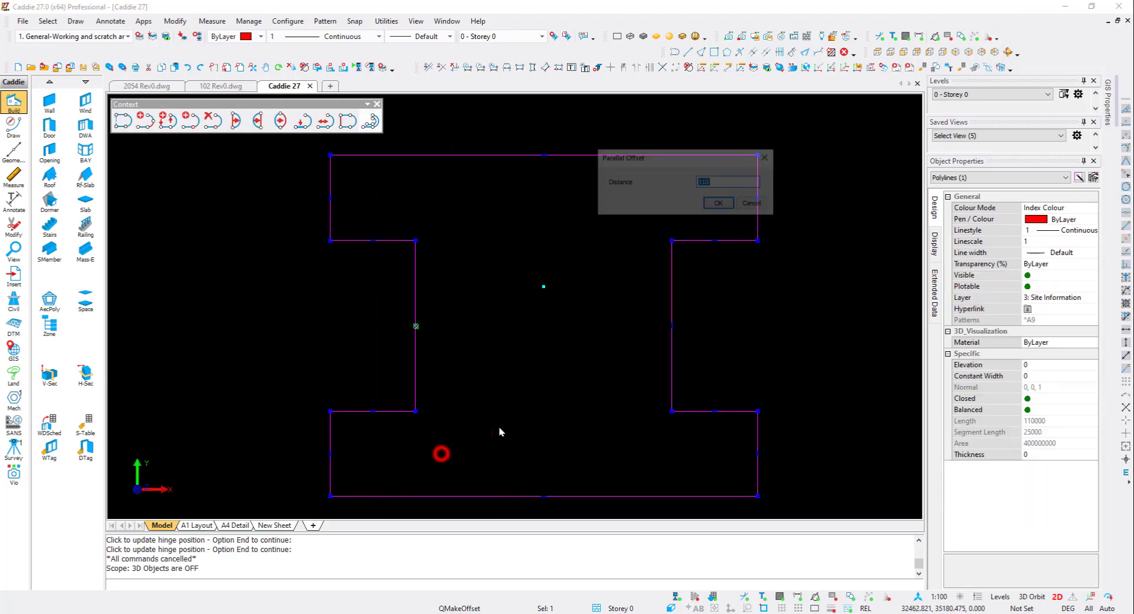
left_click(724, 203)
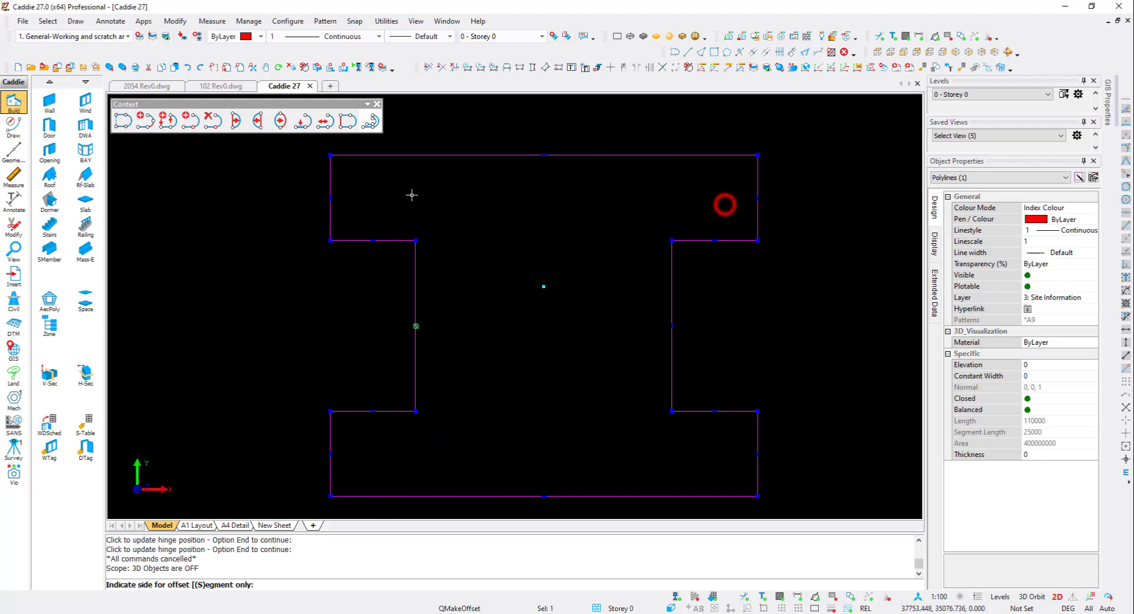
left_click(342, 197)
key("Escape")
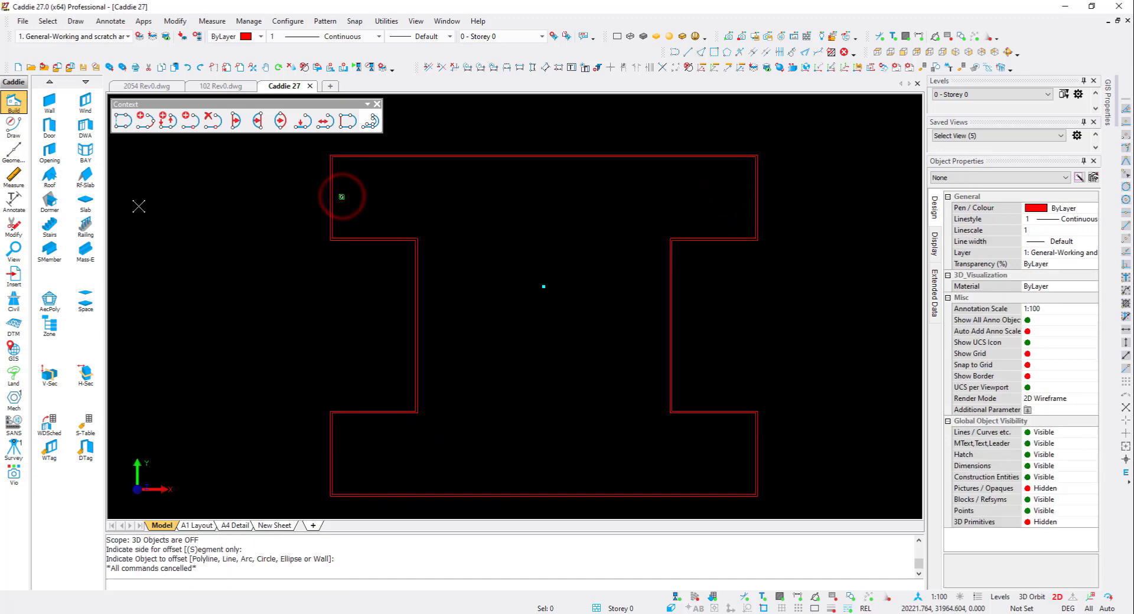
- Create a Ground Floor slab 85 thick from the inner offset polyline
left_click(89, 202)
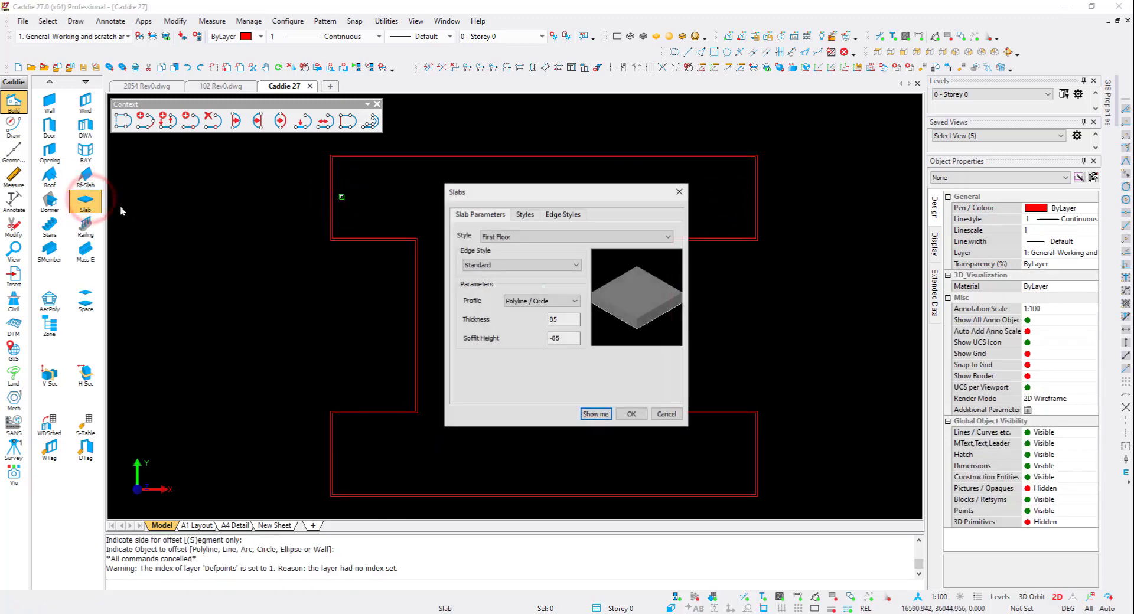
left_click(540, 235)
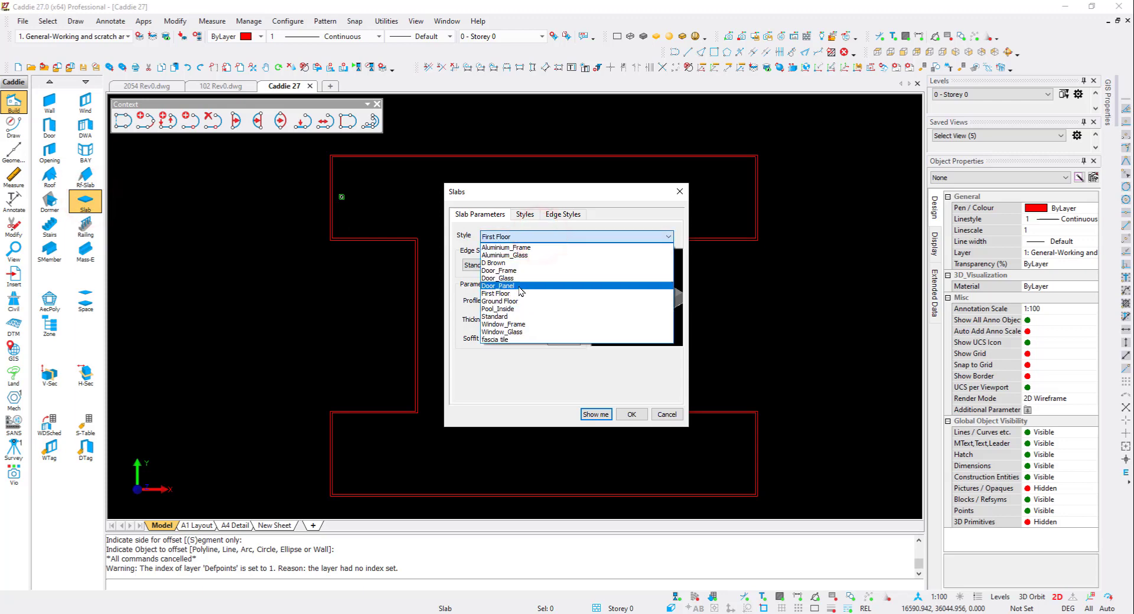
left_click(502, 301)
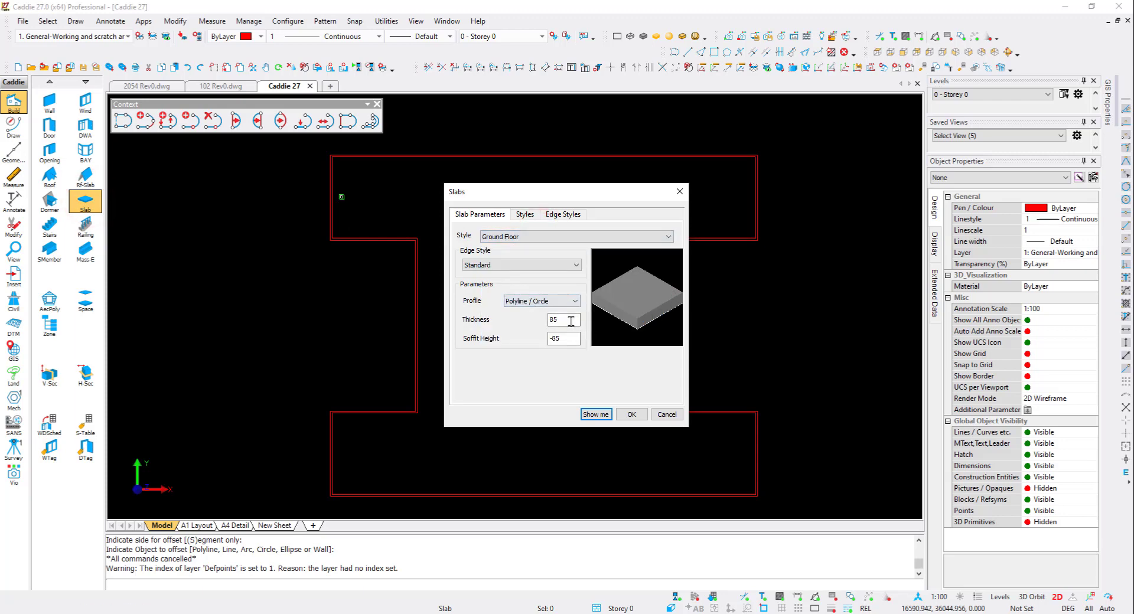
double_click(564, 319)
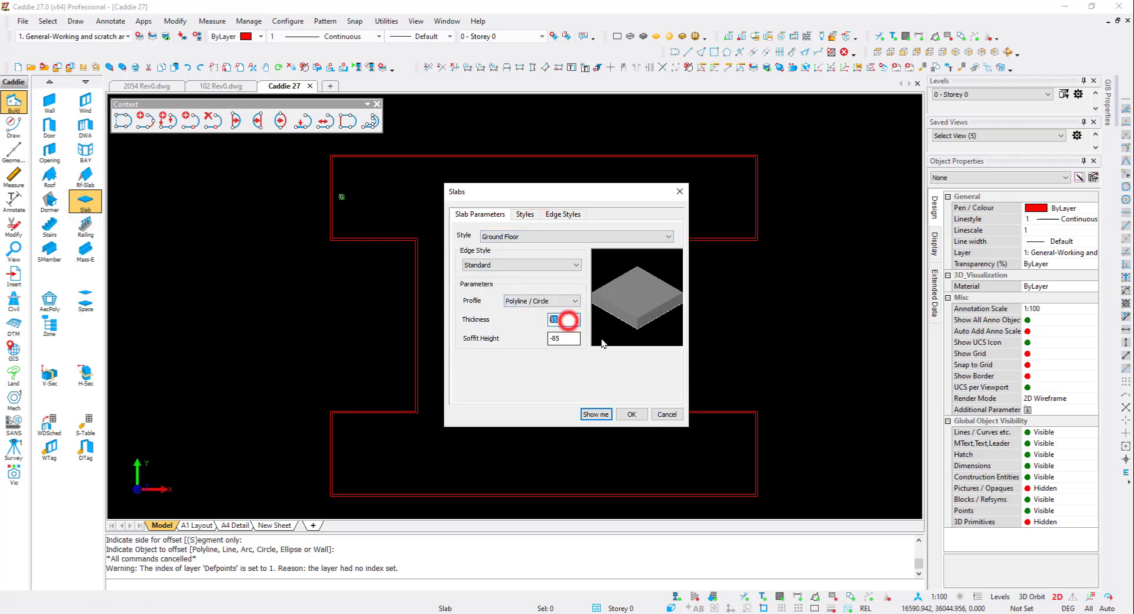
left_click(631, 415)
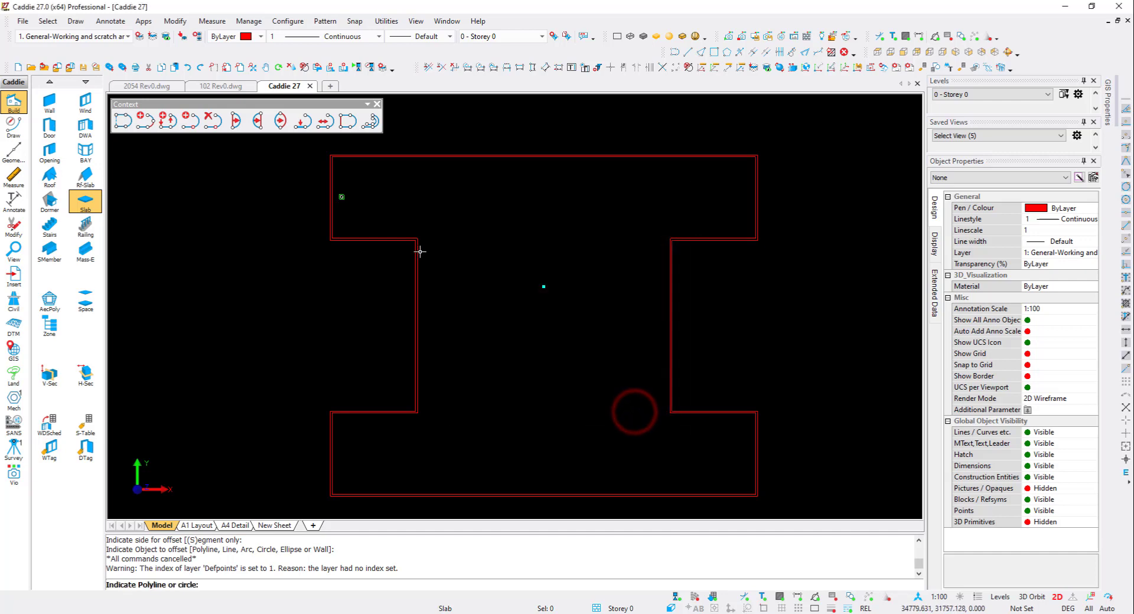
left_click(420, 252)
left_click(486, 372)
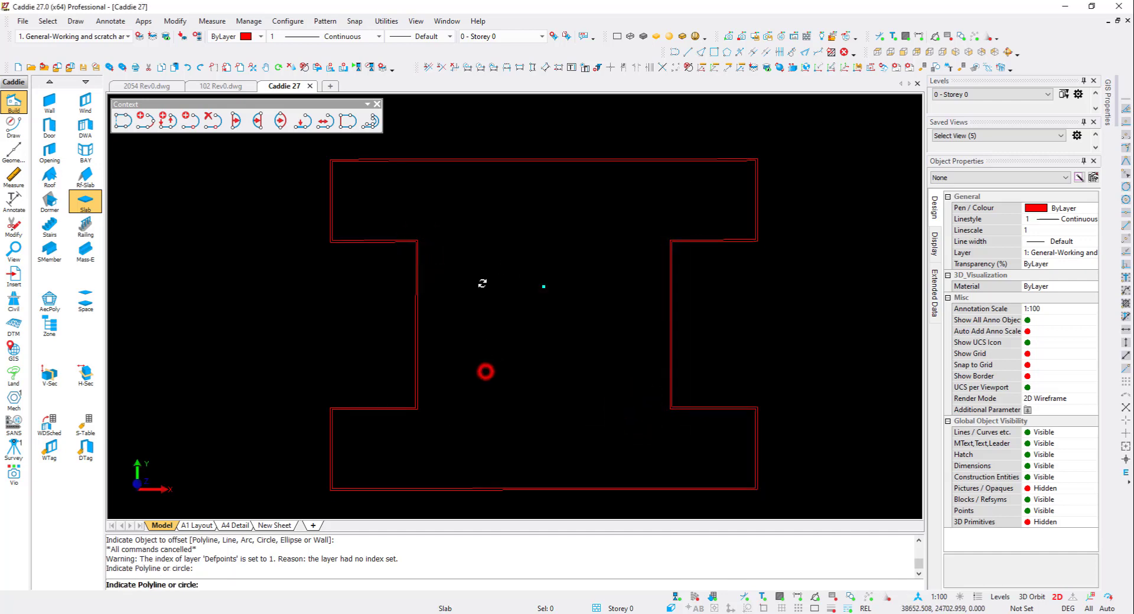
- Show the 3D objects again and orbit to inspect the walls, door and slab
left_click(987, 38)
mouse_move(583, 246)
middle_mouse_down("shift")
mouse_move(466, 212)
mouse_move(586, 201)
mouse_move(517, 202)
middle_mouse_up("shift")
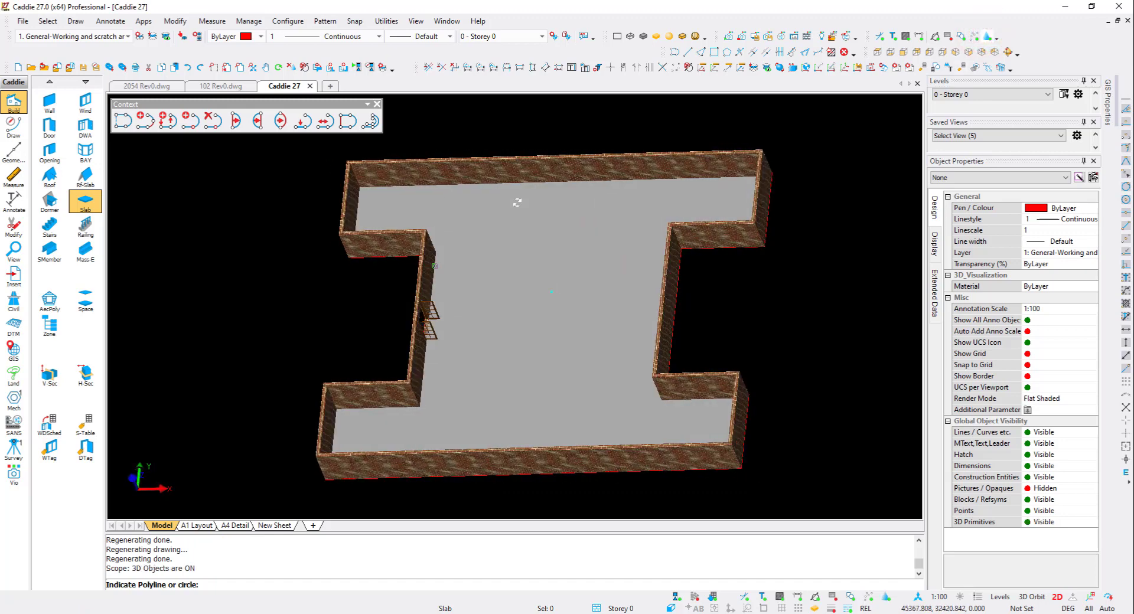
- Return to plan view and place a vertical construction line along the inner left wall
key("t")
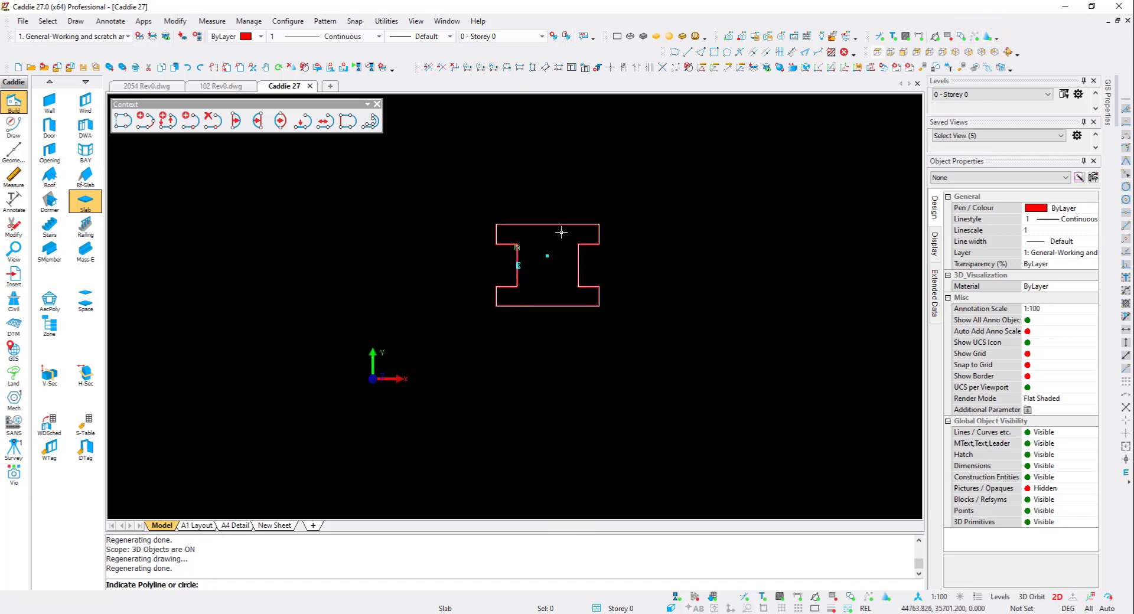
scroll(560, 278, "up", 1)
middle_click_drag(557, 278, 530, 277)
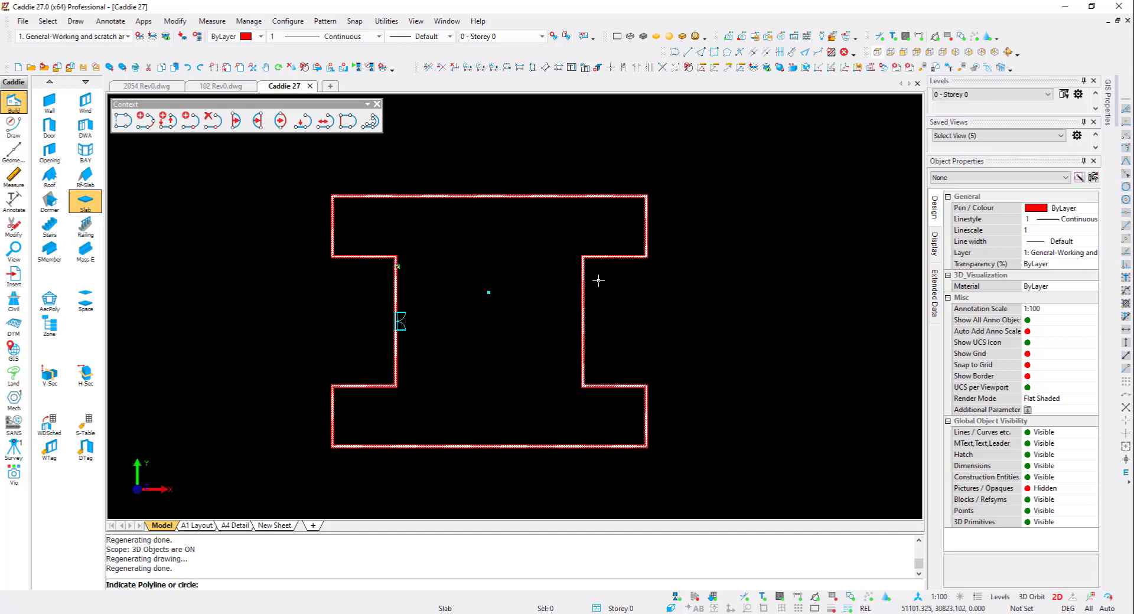
key("y")
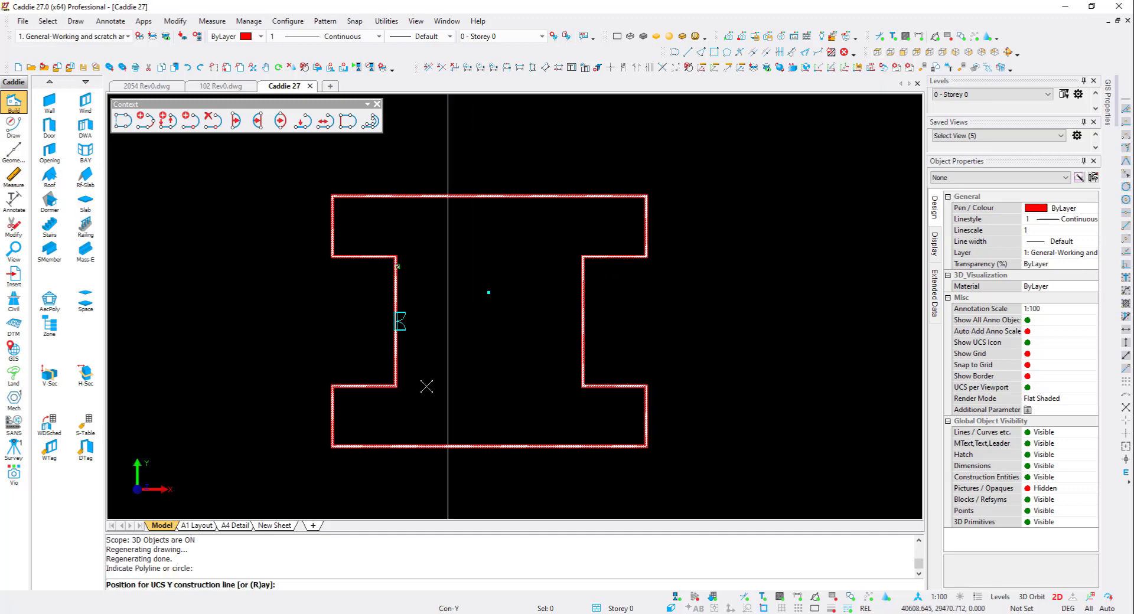
left_click(406, 392)
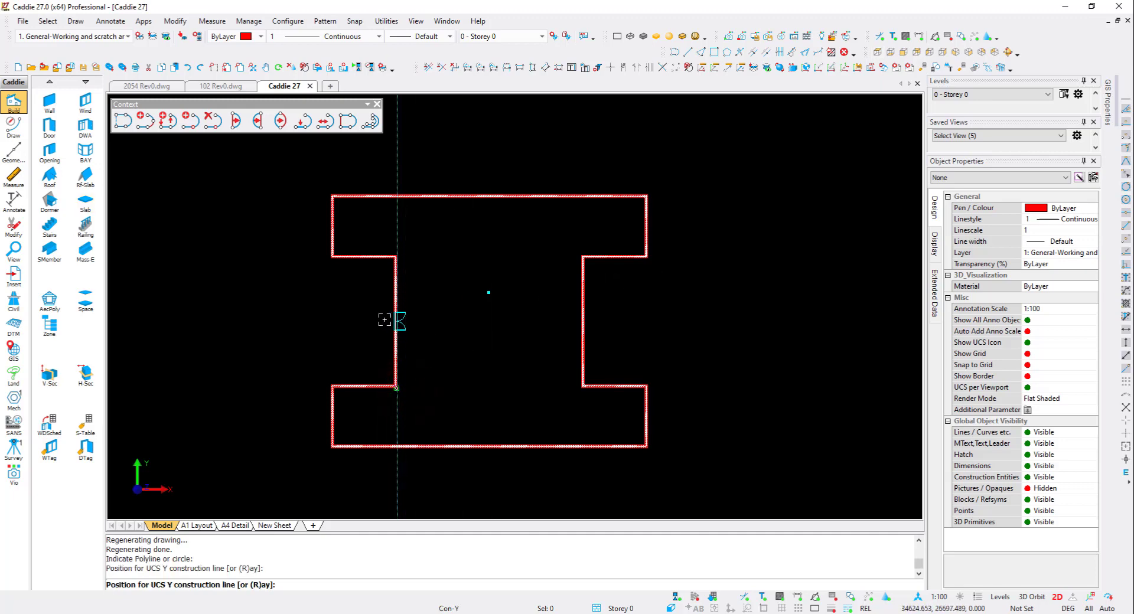
- Place another vertical construction line at the door and switch to horizontal construction lines
left_click(396, 321)
scroll(395, 320, "up", 3)
key("x")
scroll(357, 323, "down", 1)
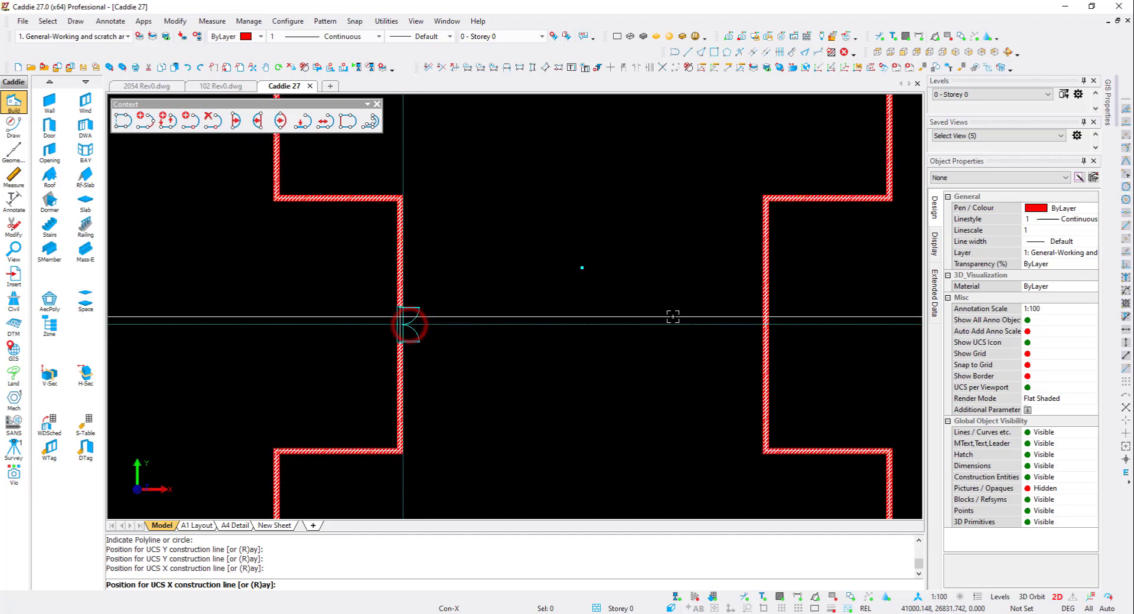
- Create a parallel construction line 5 away, on the upper side of the horizontal line through the door
type("p5")
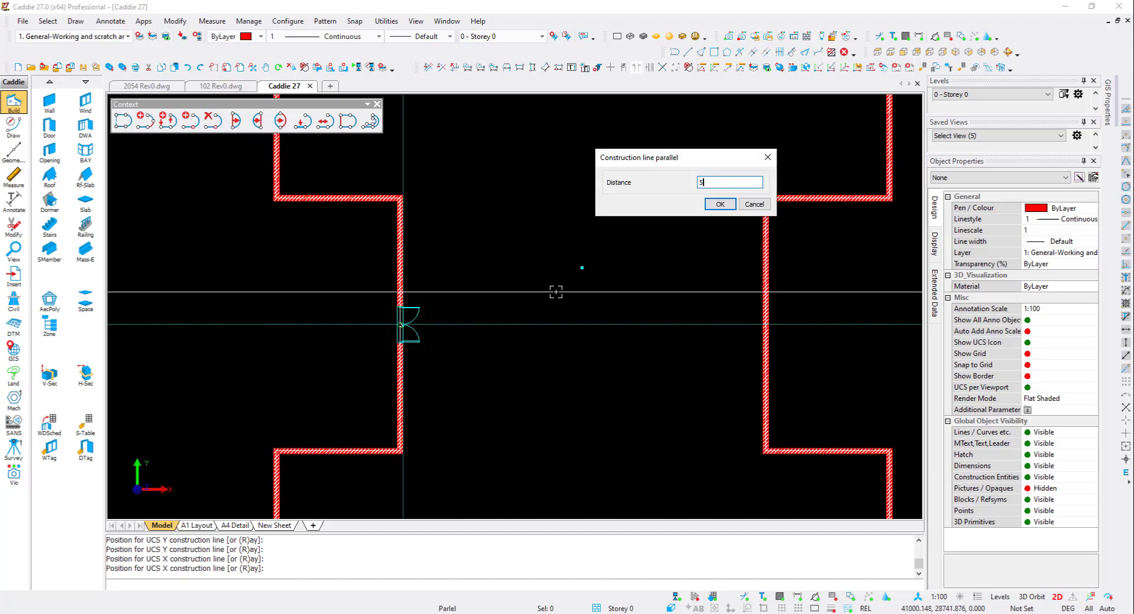
key("Return")
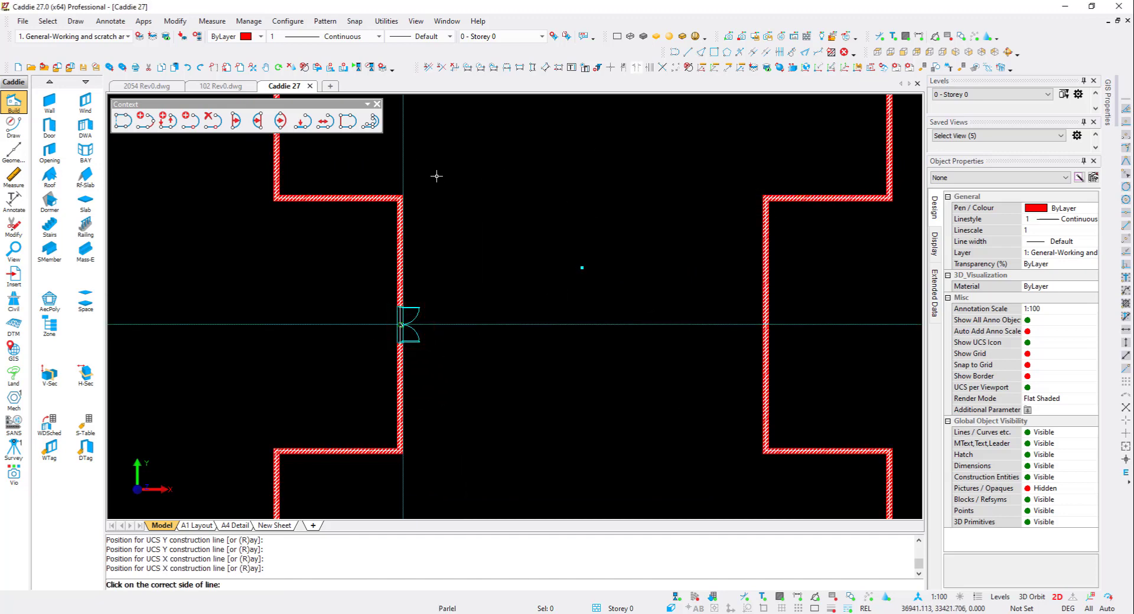
left_click(410, 166)
- Place a Standard straight stair, 2000 wide with 13 risers, from the construction line intersection pointing right
left_click(49, 226)
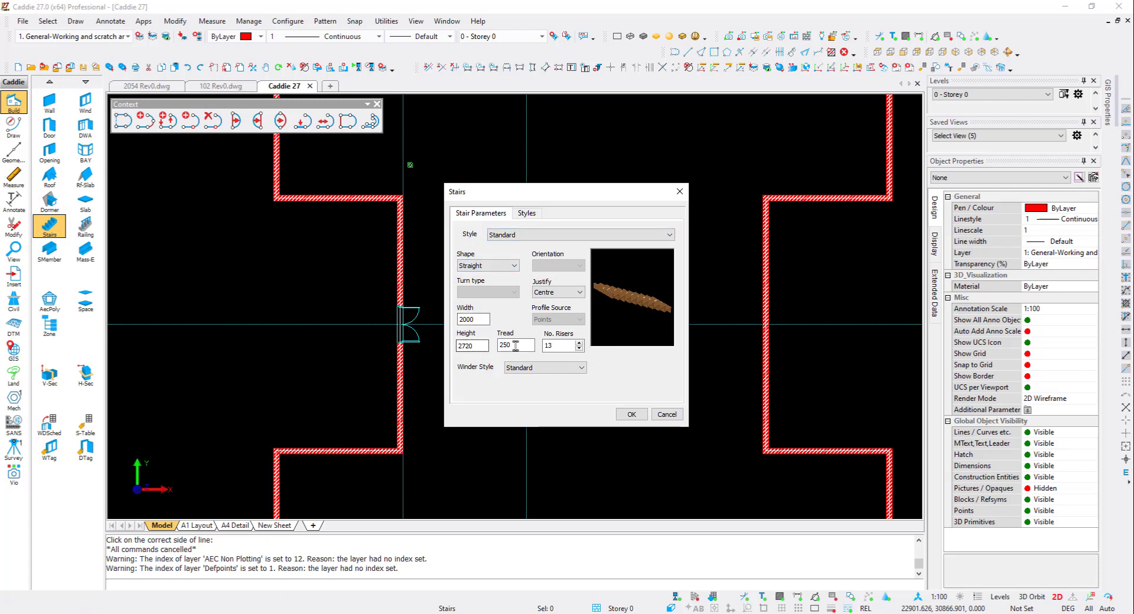
left_click(630, 415)
left_click(527, 324)
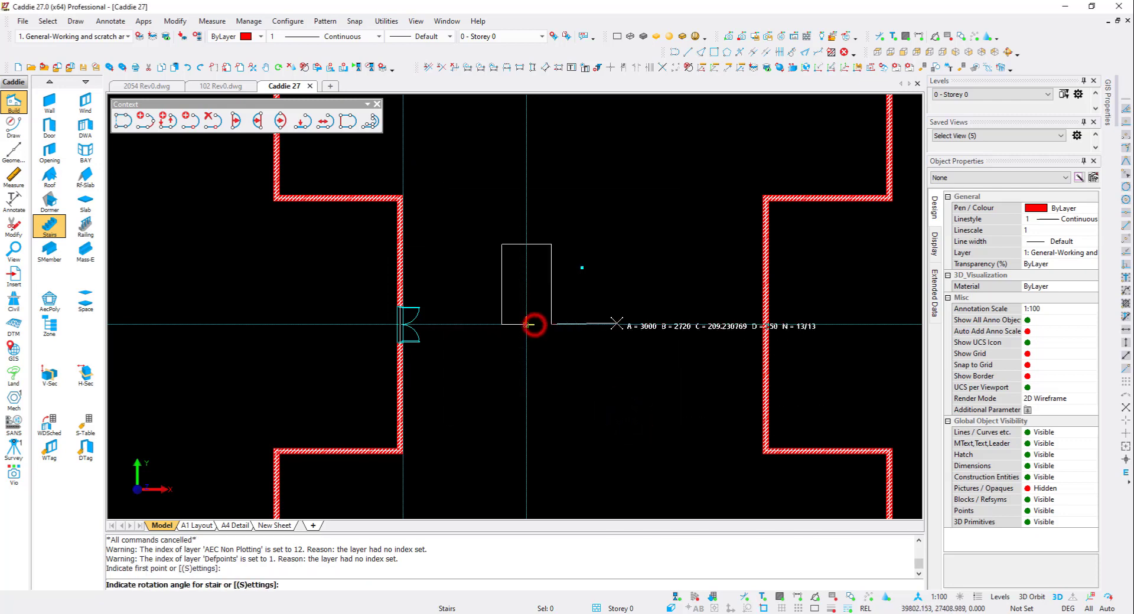
left_click(670, 325)
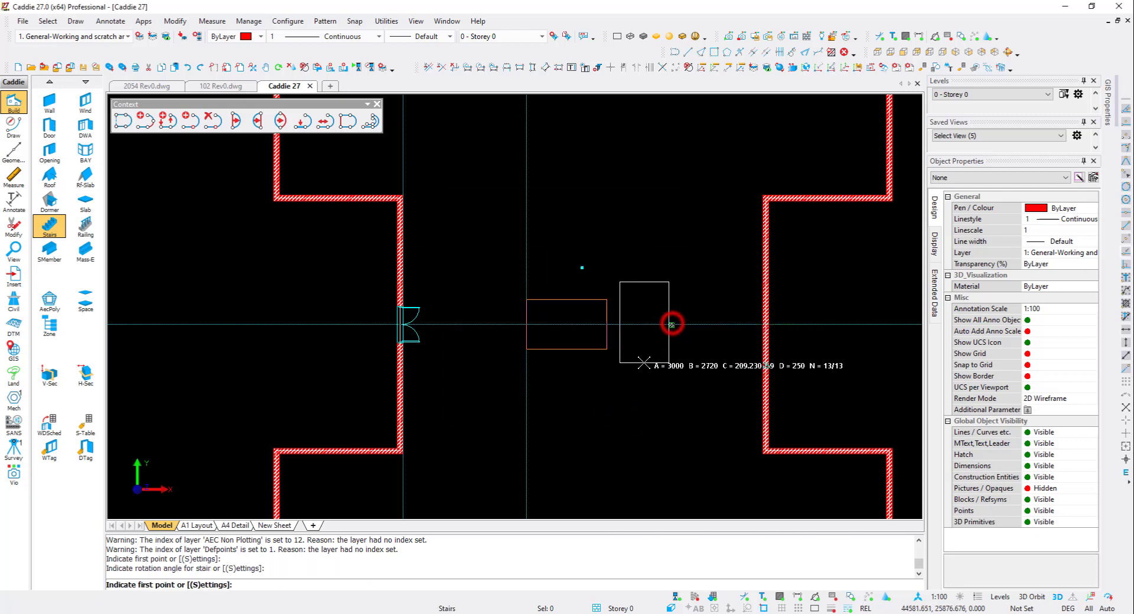
key("Escape")
- Add a railing to the stair, justified Left with a 50 side offset
middle_click_drag(596, 393, 602, 212, "shift")
mouse_move(622, 322)
middle_mouse_down("shift")
mouse_move(568, 318)
mouse_move(755, 294)
mouse_move(660, 276)
middle_mouse_up("shift")
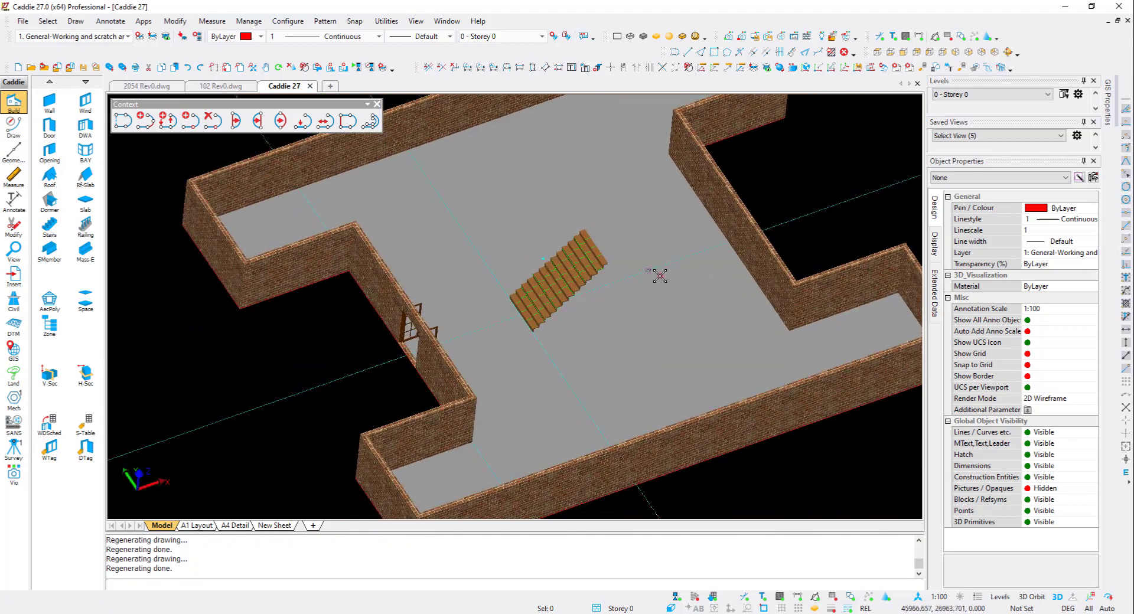
scroll(588, 260, "up", 3)
left_click(588, 260)
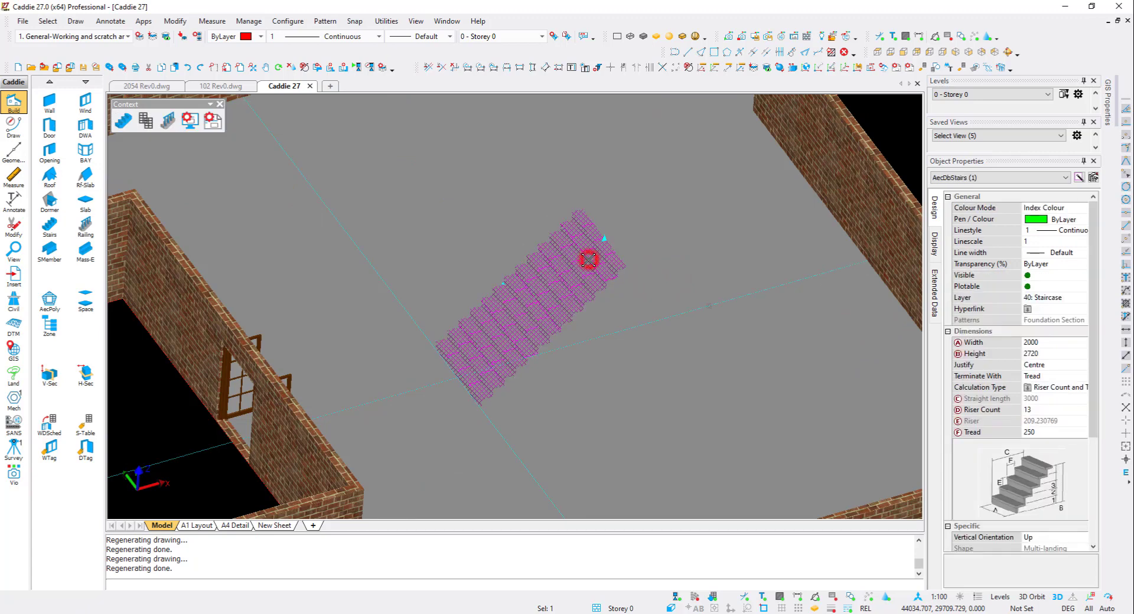
right_click(587, 260)
mouse_move(665, 467)
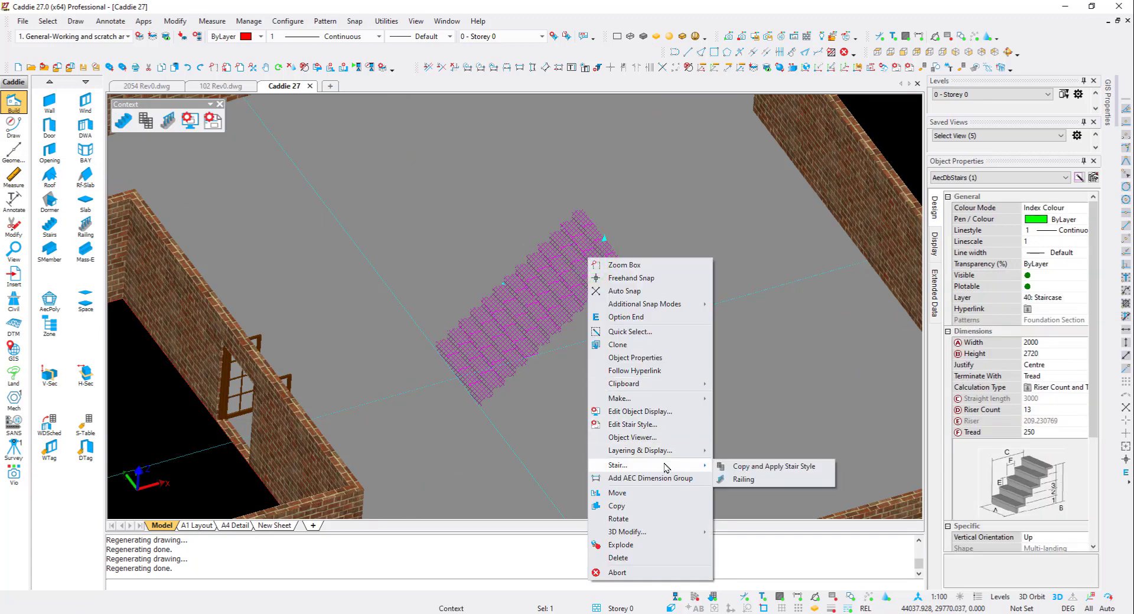
left_click(748, 482)
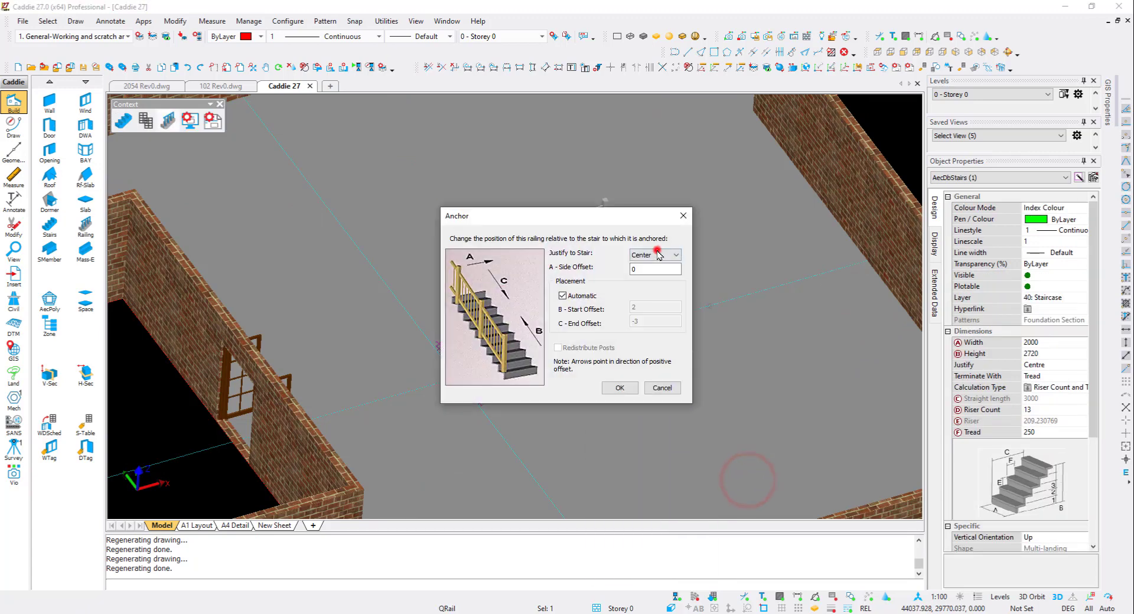
left_click(673, 254)
left_click(643, 266)
type("50")
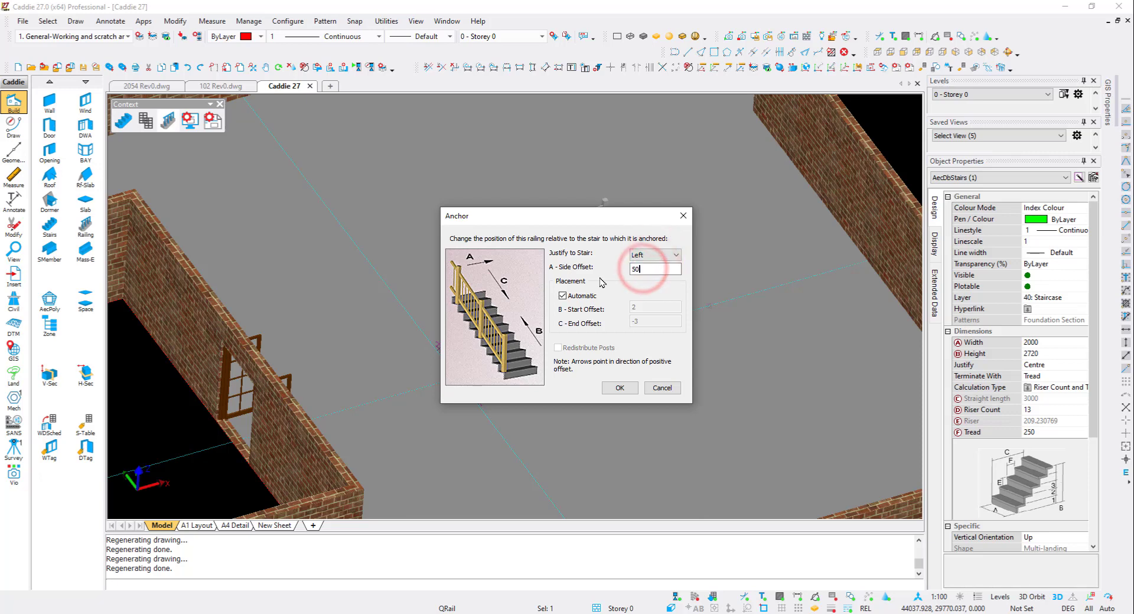
left_click(619, 388)
- Add a second railing to the stair, justified Right with a 50 side offset
middle_click_drag(522, 273, 588, 259)
left_click(590, 258)
right_click(594, 257)
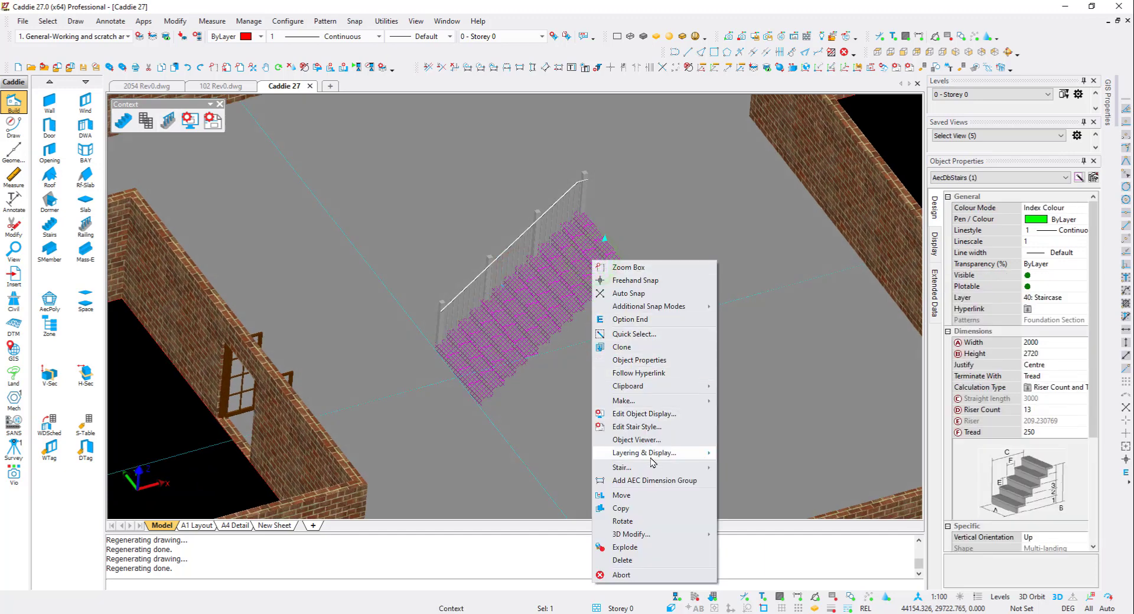
mouse_move(679, 468)
left_click(753, 482)
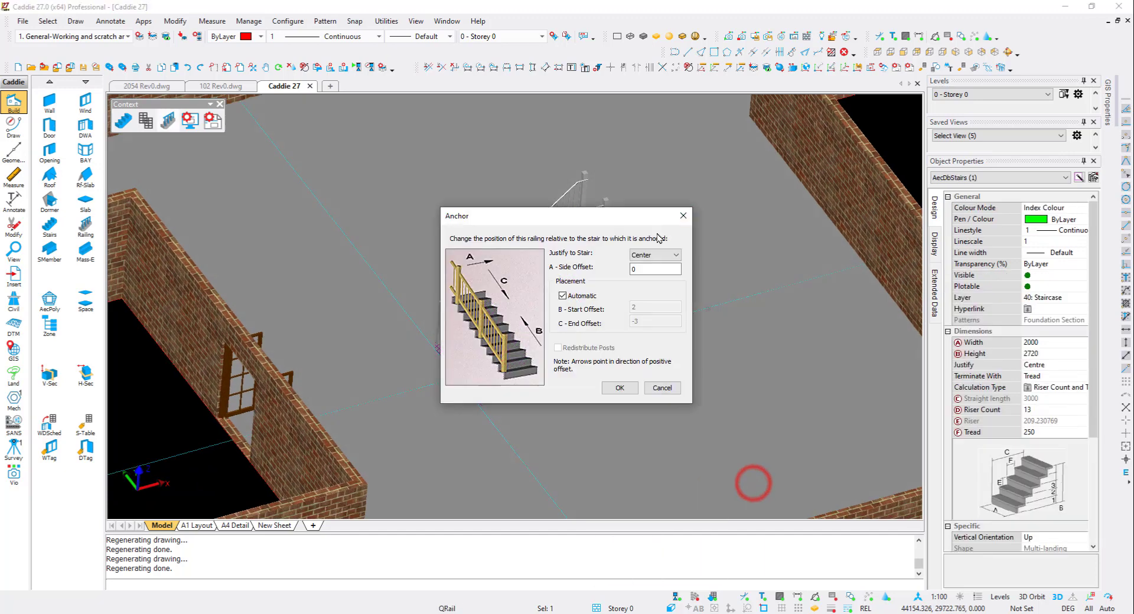
left_click(655, 255)
left_click(653, 278)
left_click(644, 269)
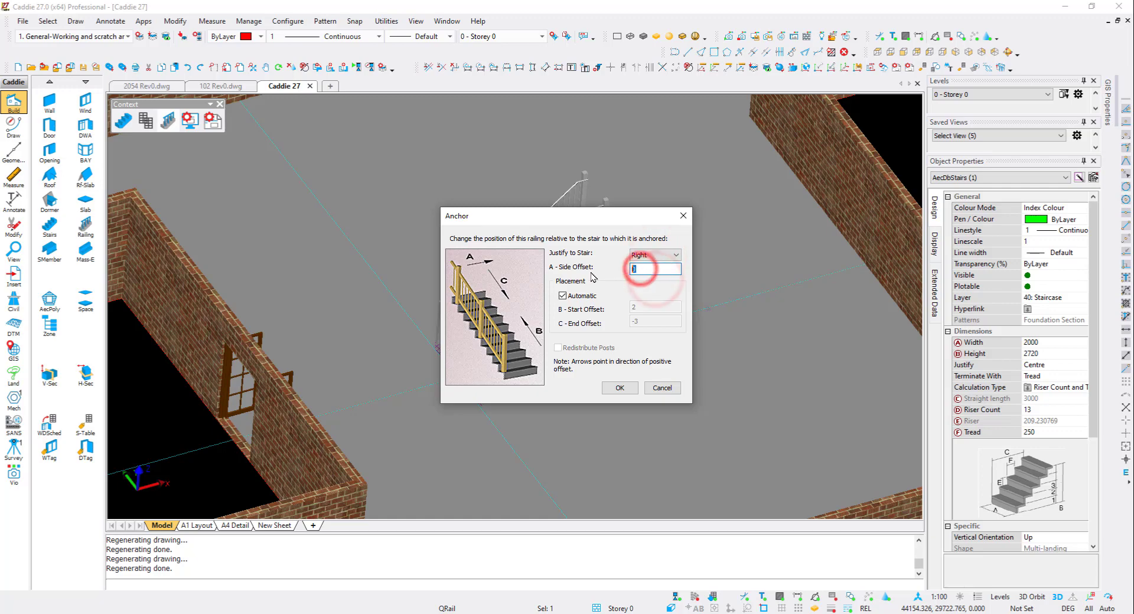
type("50")
left_click(625, 387)
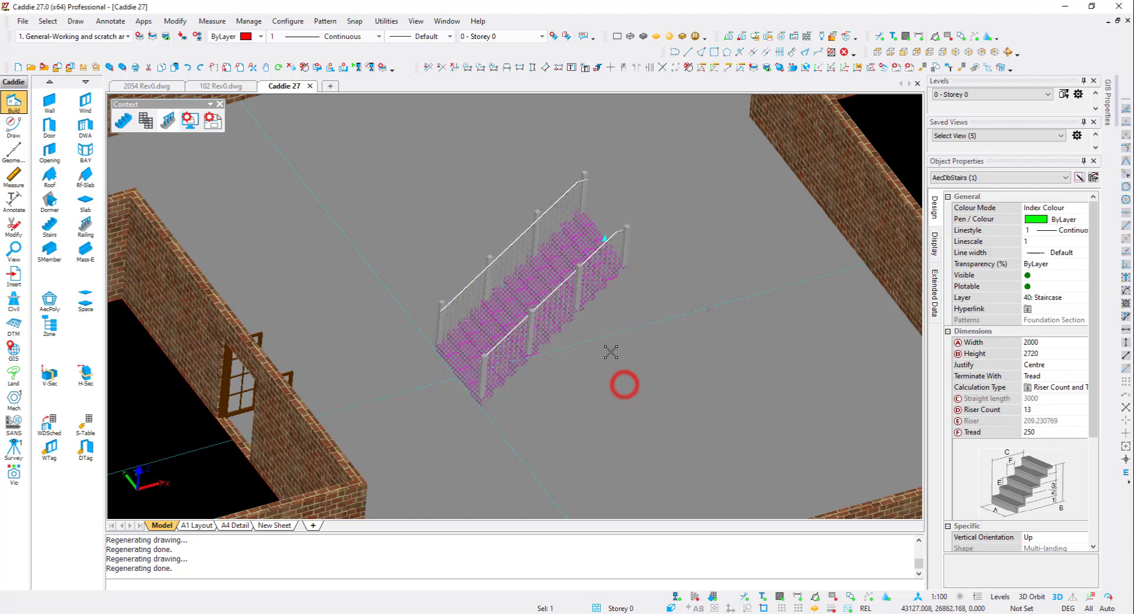
- Switch the current level to 1 - Storey 1
middle_click_drag(601, 340, 564, 405, "shift")
scroll(515, 347, "down", 2)
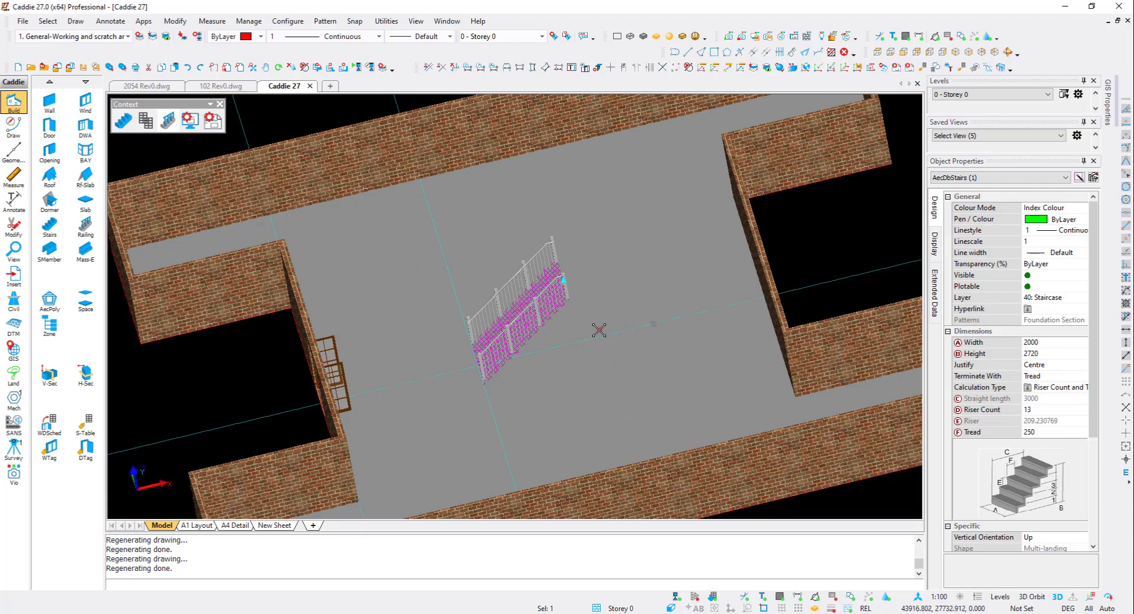
middle_click_drag(599, 330, 683, 307, "shift")
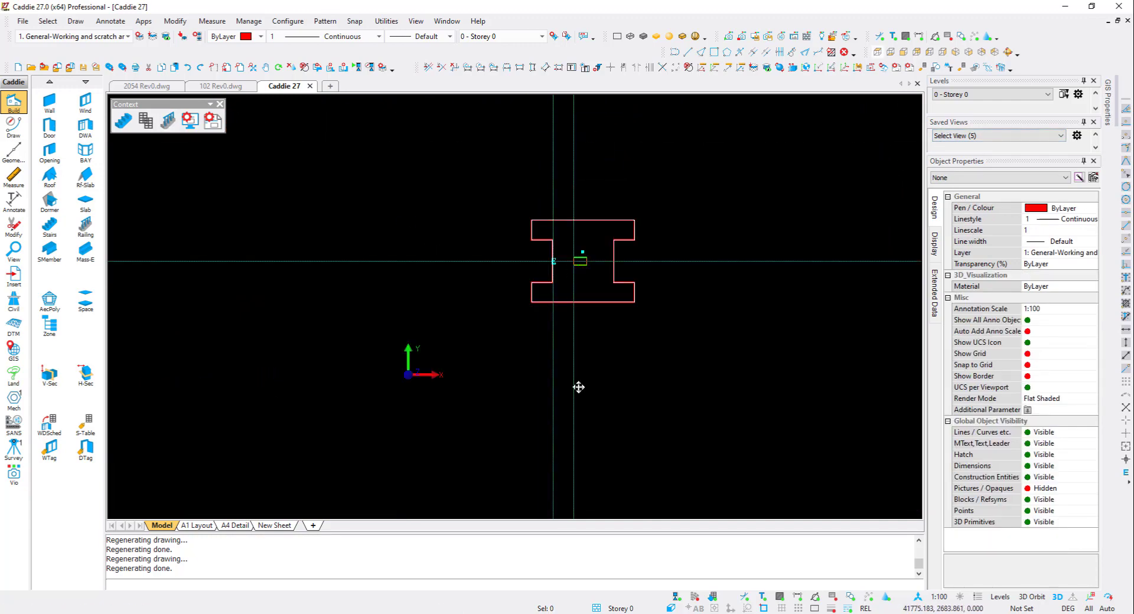
scroll(579, 386, "up", 2)
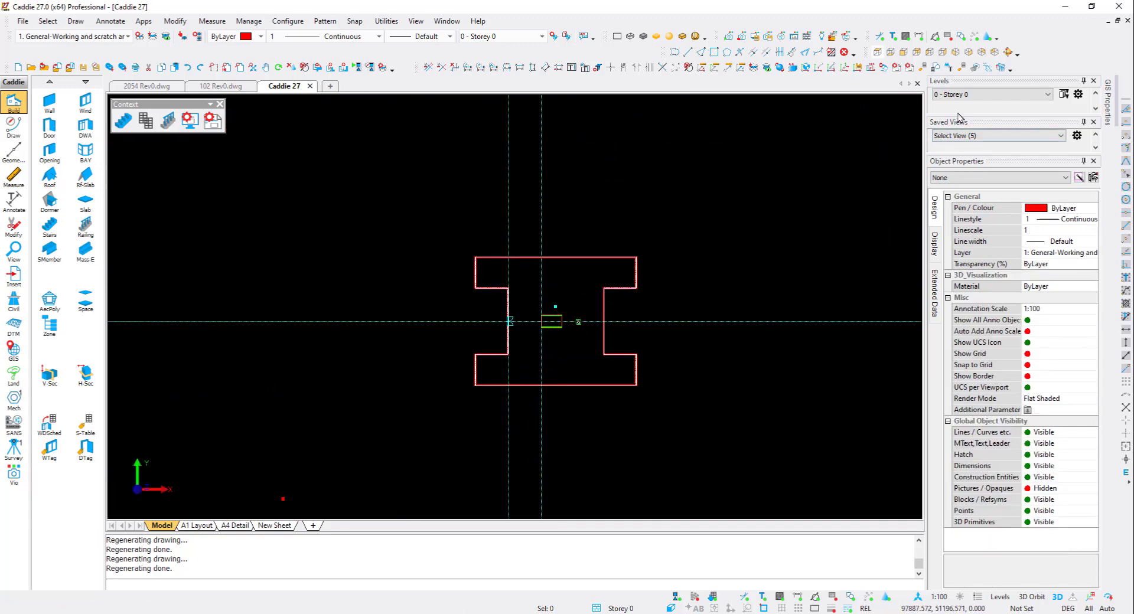
left_click(965, 95)
left_click(969, 112)
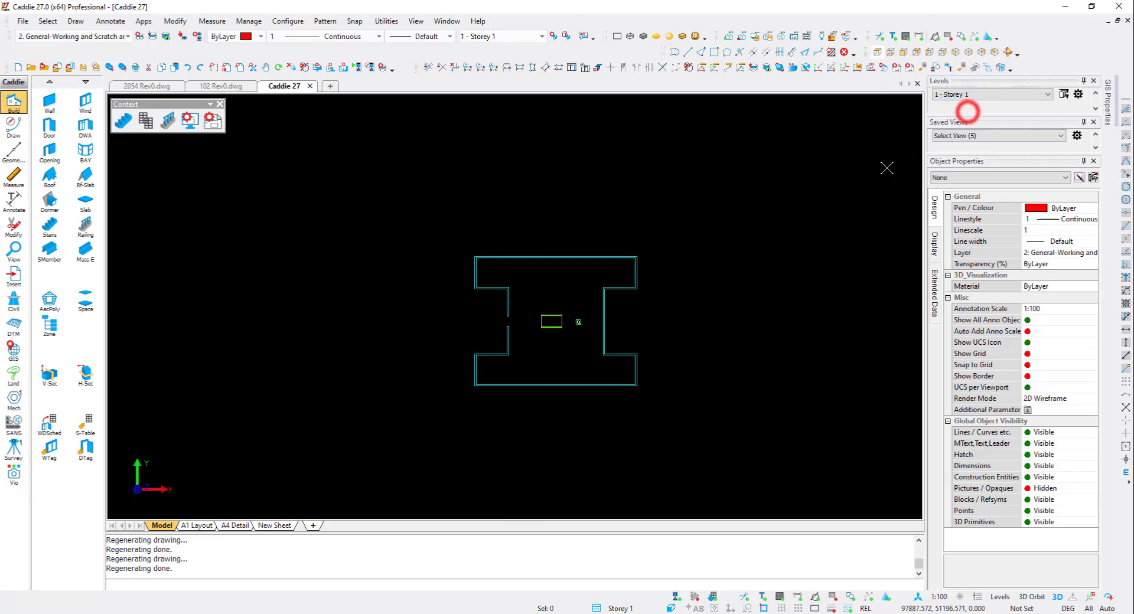
scroll(634, 320, "up", 2)
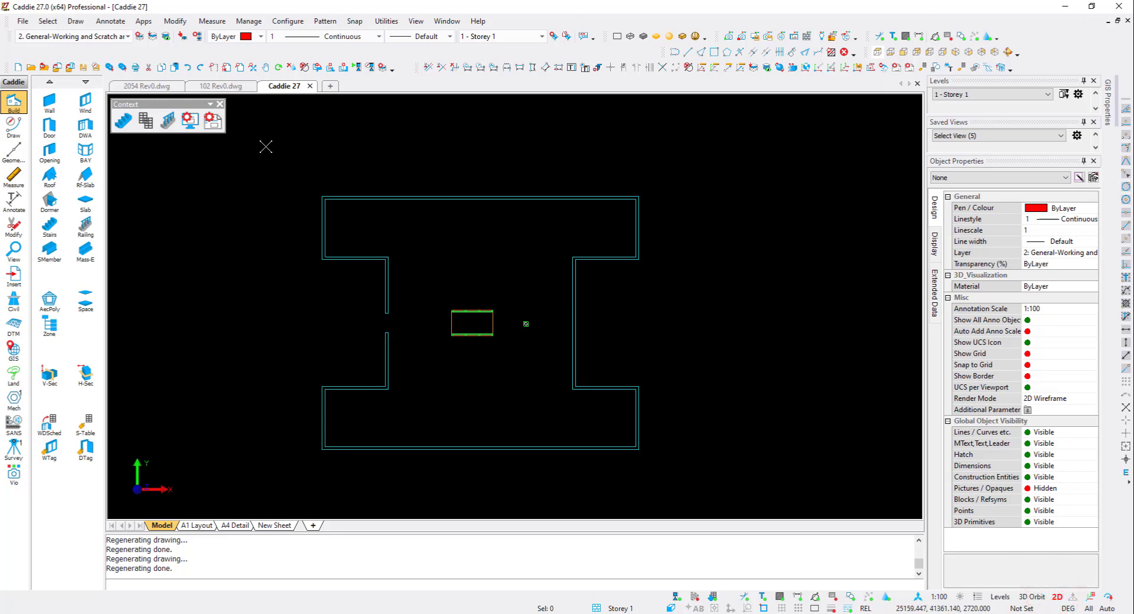
- Draw a closed polyline tracing the outer edge of the I-shaped walls on Storey 1
left_click(674, 52)
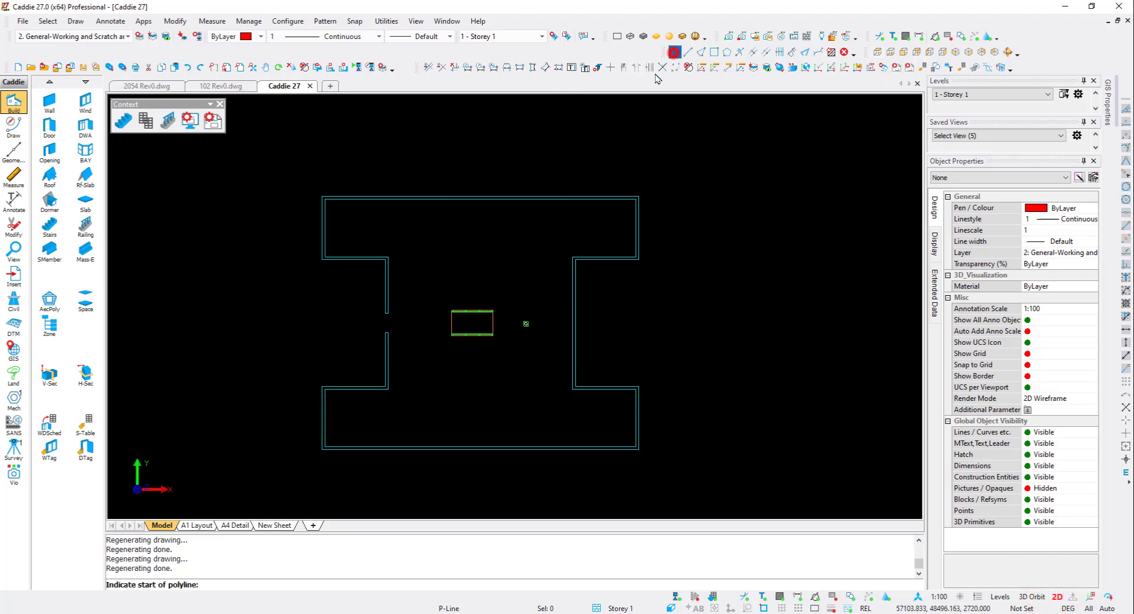
left_click(307, 451)
left_click(316, 384)
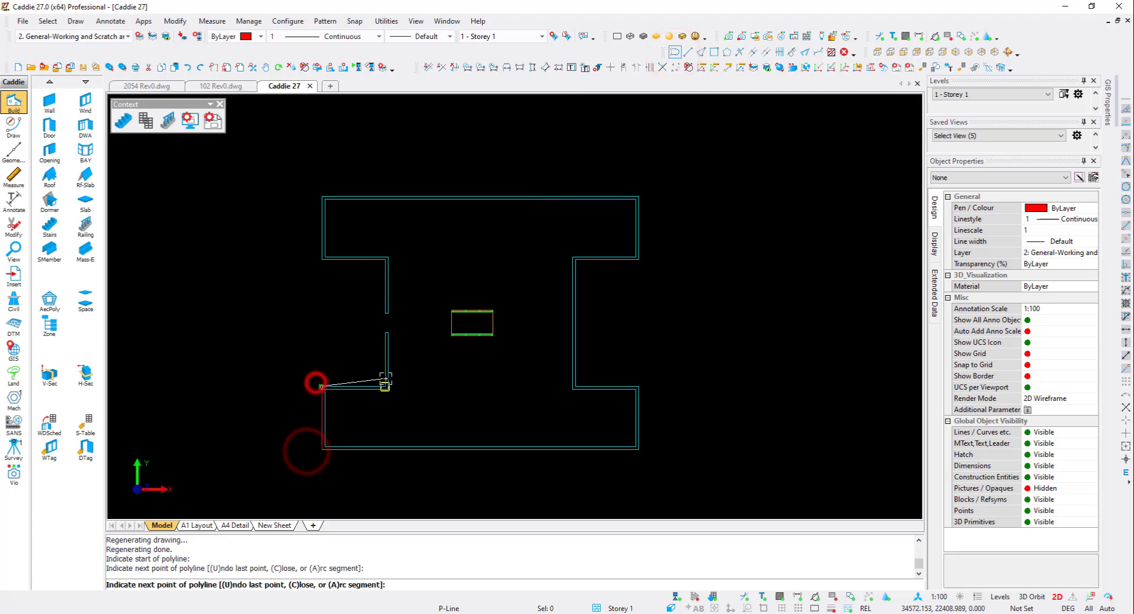
left_click(384, 381)
left_click(377, 273)
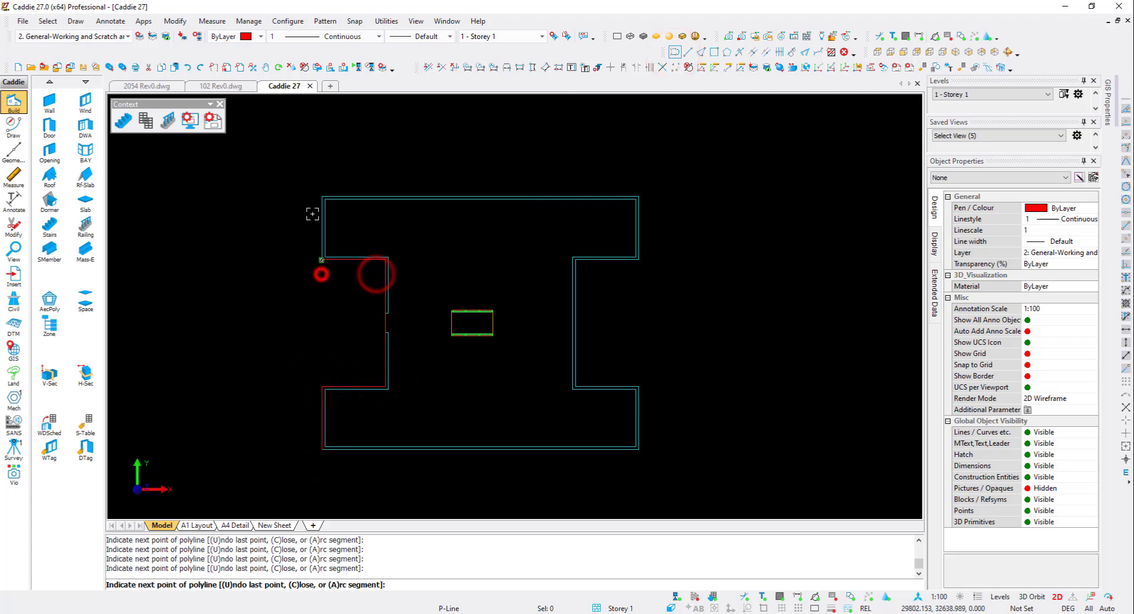
left_click(323, 275)
left_click(319, 195)
left_click(644, 188)
left_click(643, 264)
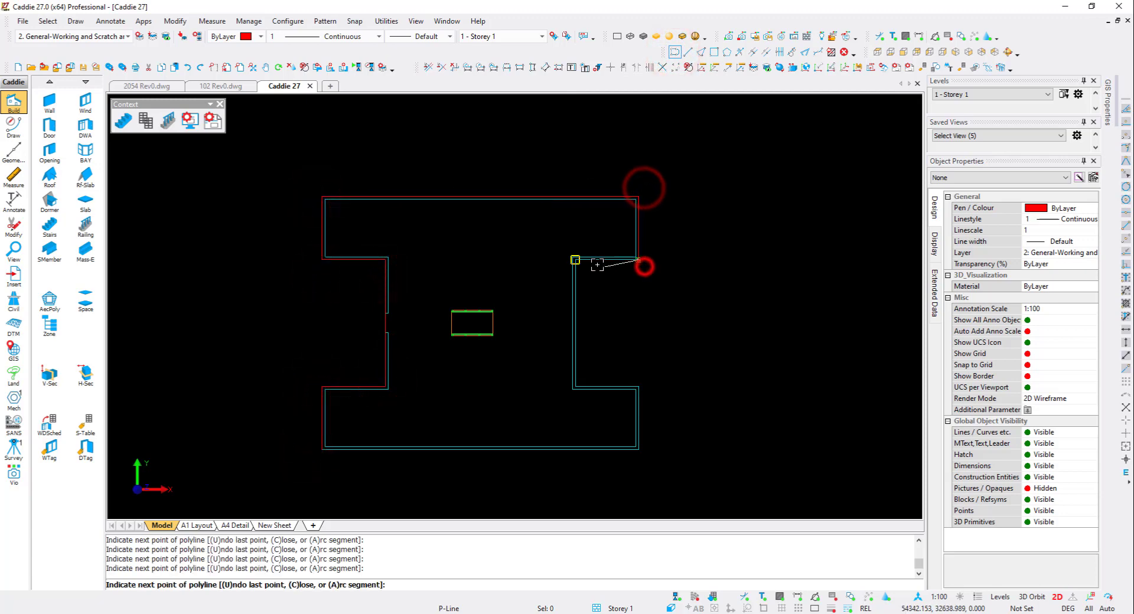
left_click(593, 263)
left_click(588, 367)
left_click(653, 379)
left_click(638, 450)
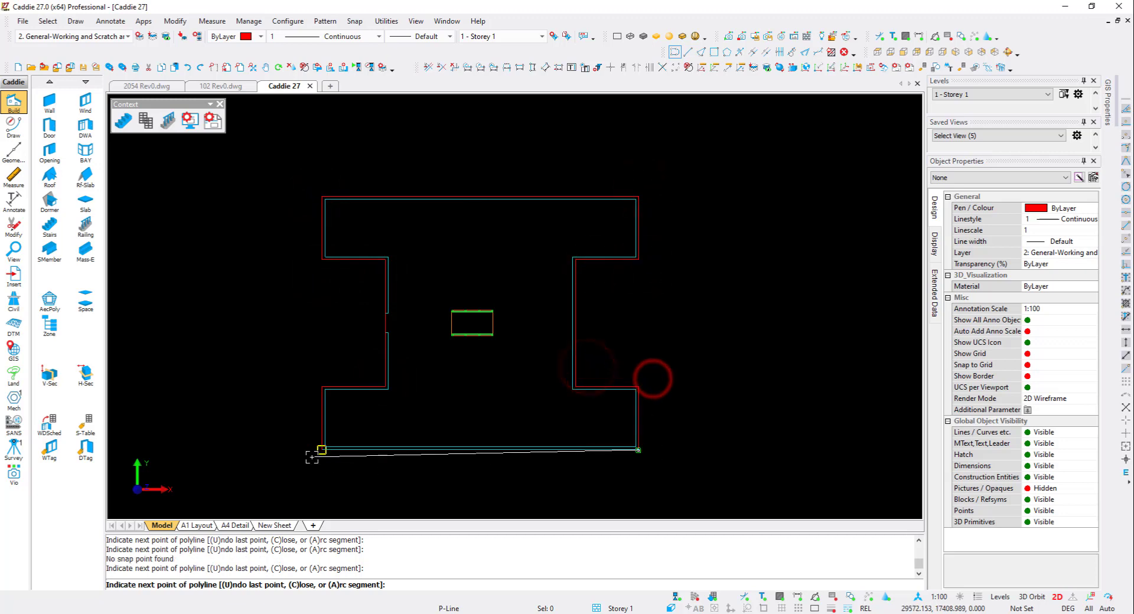
left_click(313, 456)
right_click(400, 430)
- Hide the 3D objects so only the new outline polyline shows
left_click_drag(435, 342, 427, 337)
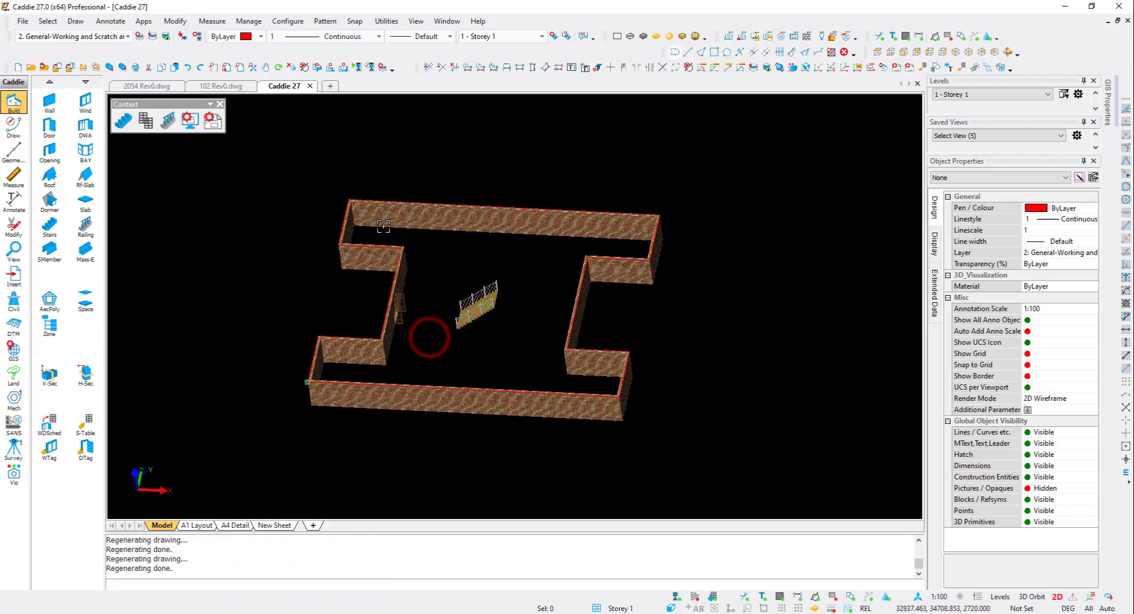
left_click(987, 40)
left_click_drag(549, 248, 432, 234)
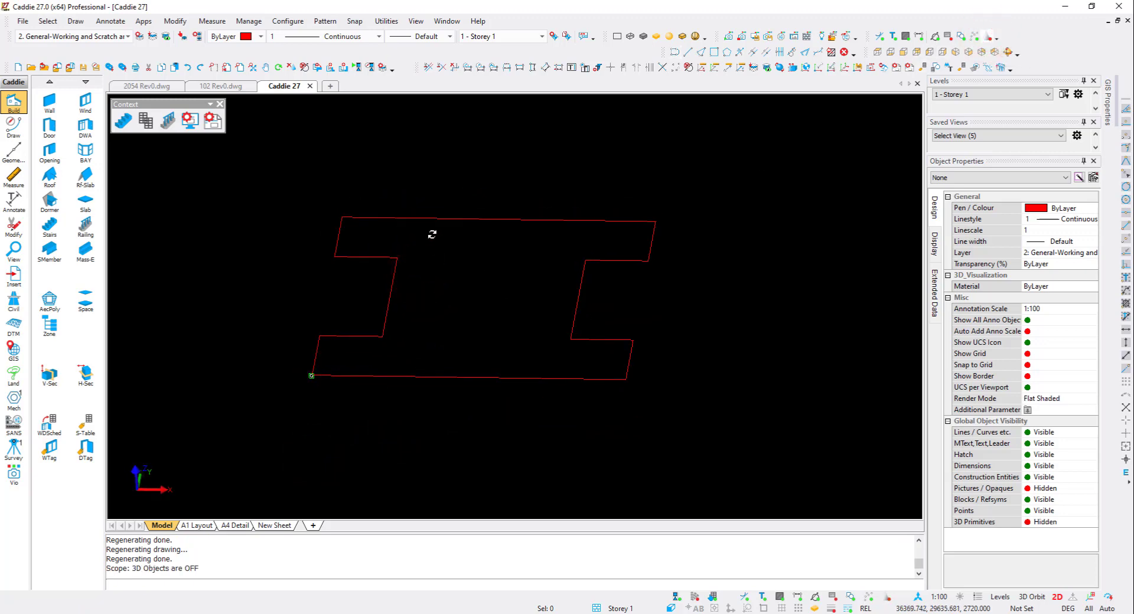
left_click(375, 217)
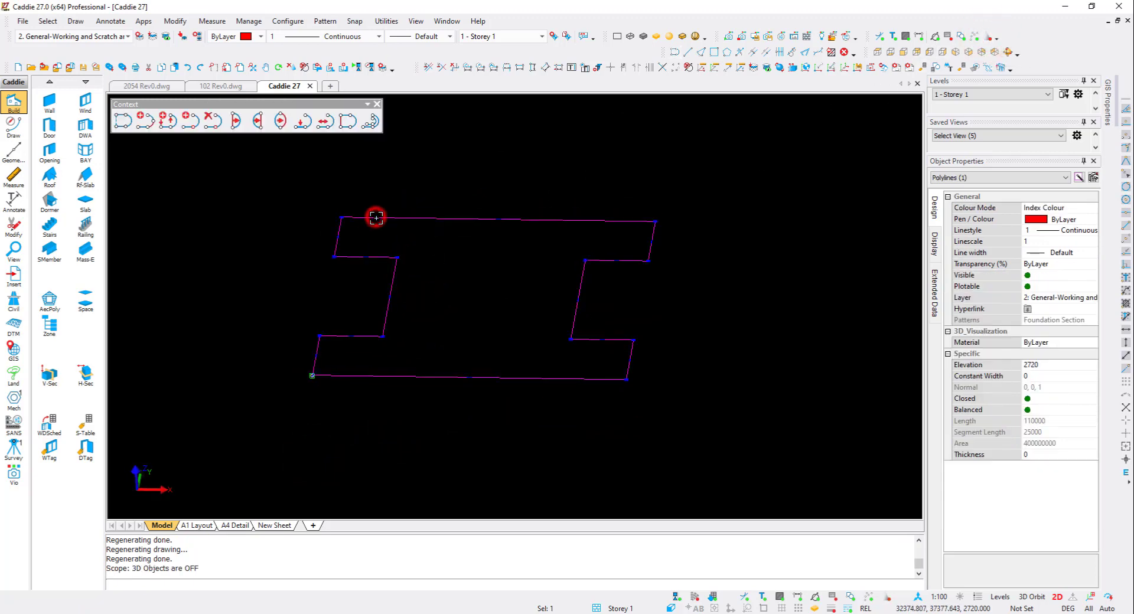
right_click(375, 216)
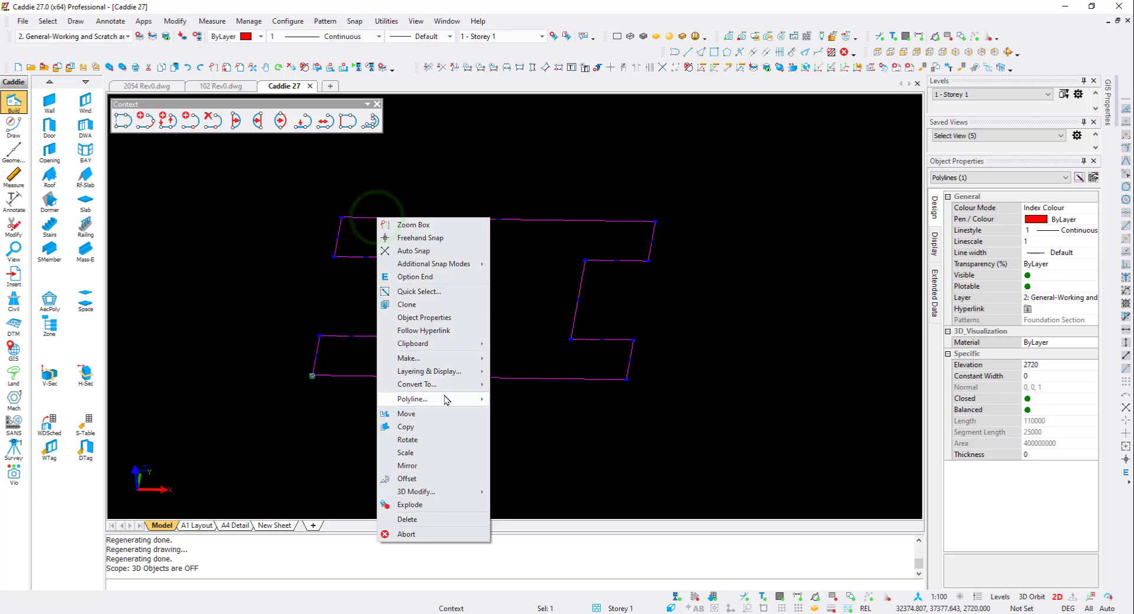
left_click(438, 477)
left_click(722, 205)
left_click(495, 228)
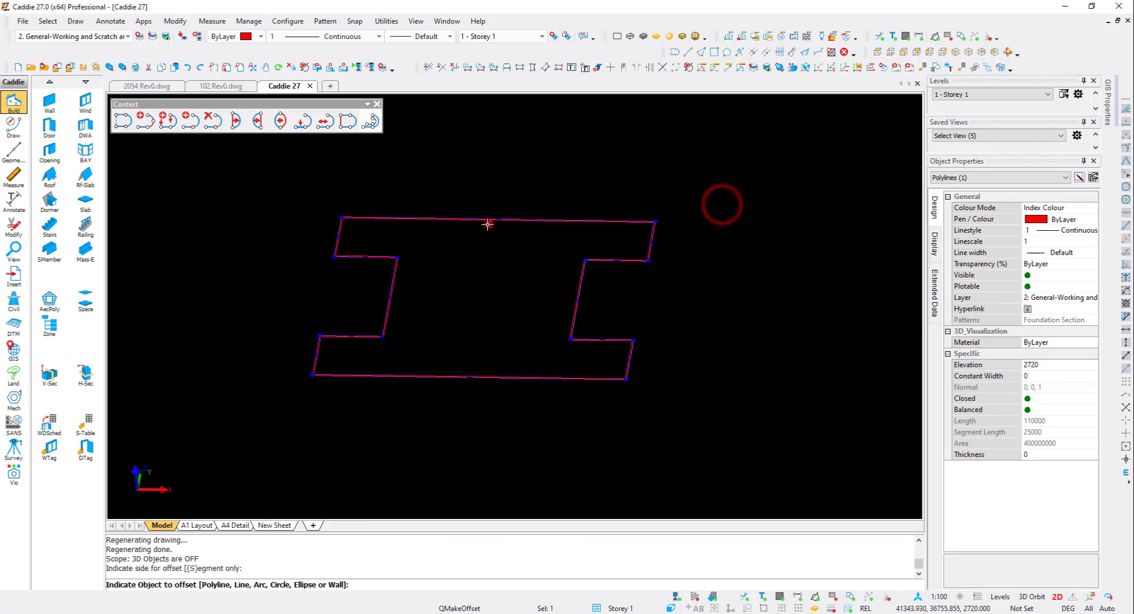
key("Escape")
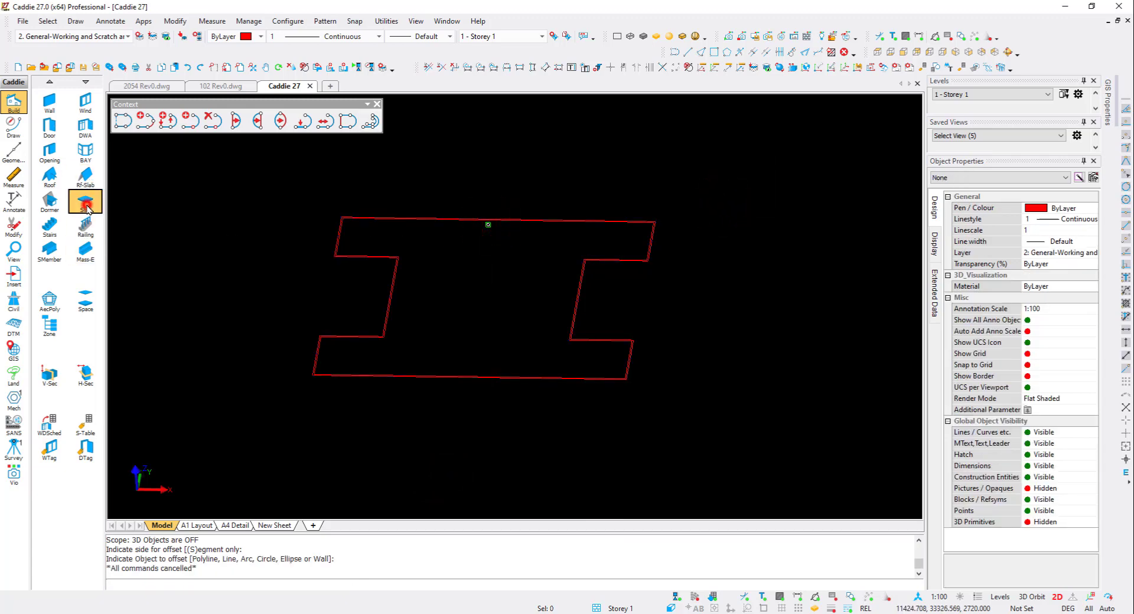
- Create a First Floor slab 85 thick from the outline polyline
left_click(86, 207)
left_click(520, 237)
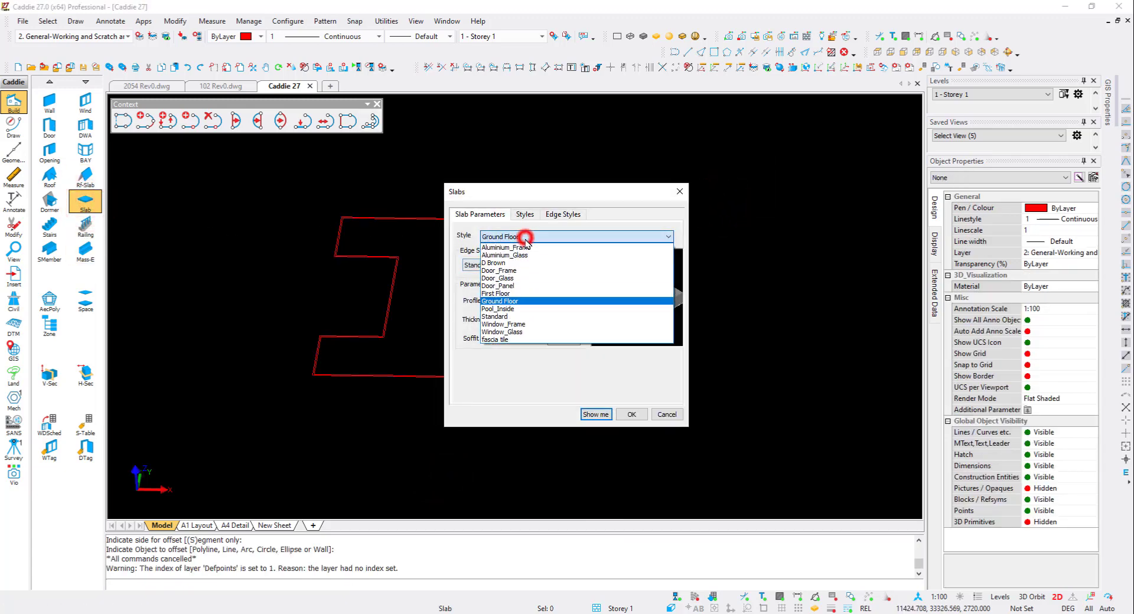
left_click(518, 293)
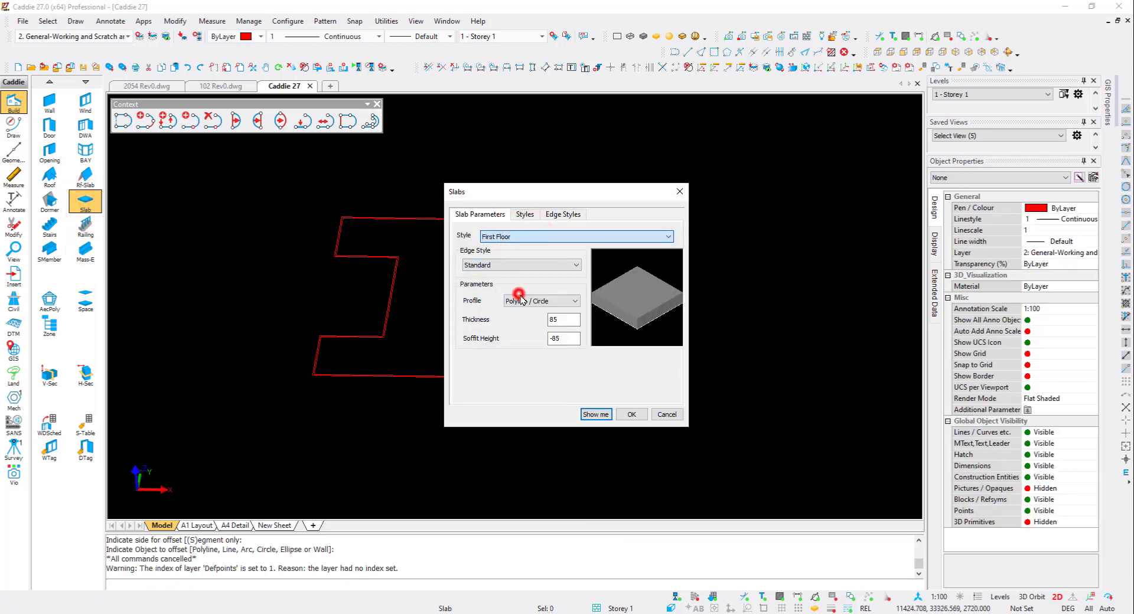
left_click(630, 414)
left_click(446, 223)
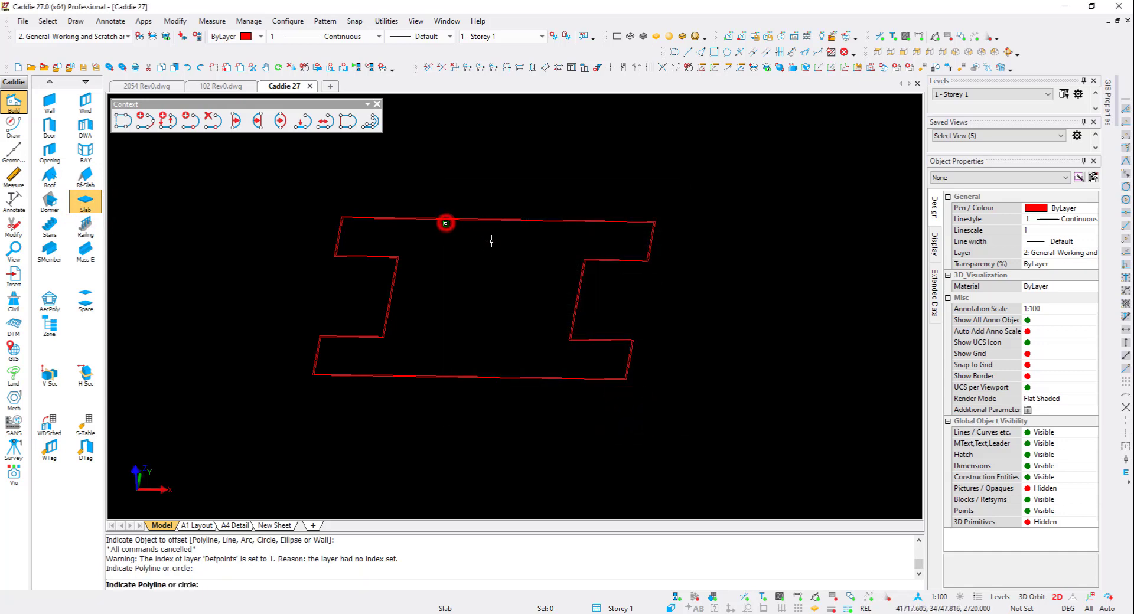
key("Escape")
- Show the 3D objects again and orbit to inspect the first floor slab
left_click(987, 37)
middle_click_drag(547, 214, 538, 349, "shift")
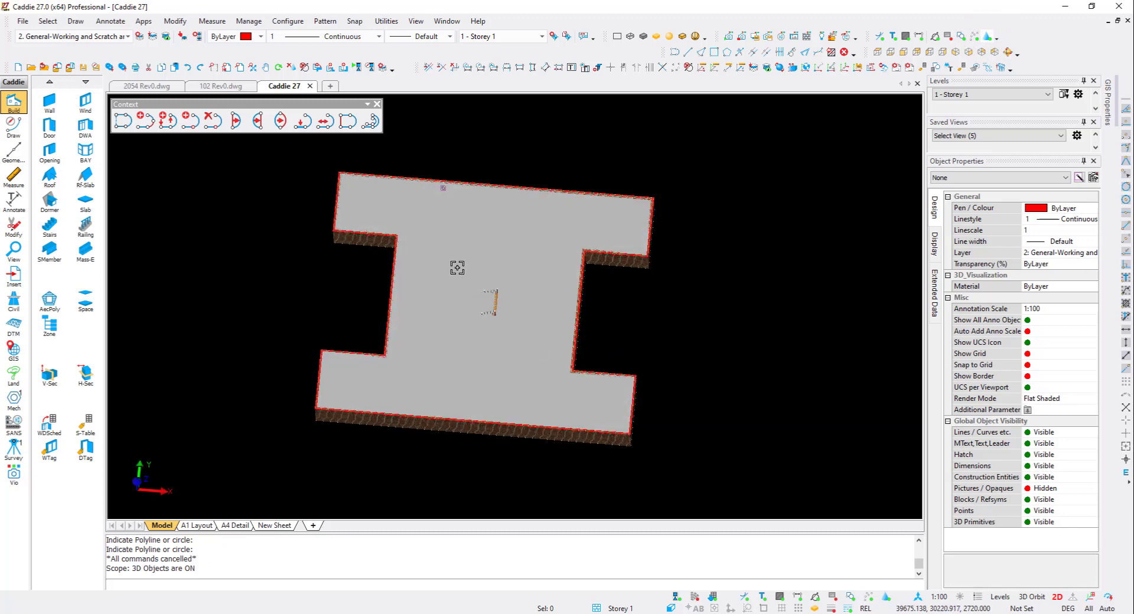
- Draw a rectangle around the stair opening on the first floor plan
key("Home")
middle_click_drag(578, 127, 556, 274)
scroll(556, 276, "up", 10)
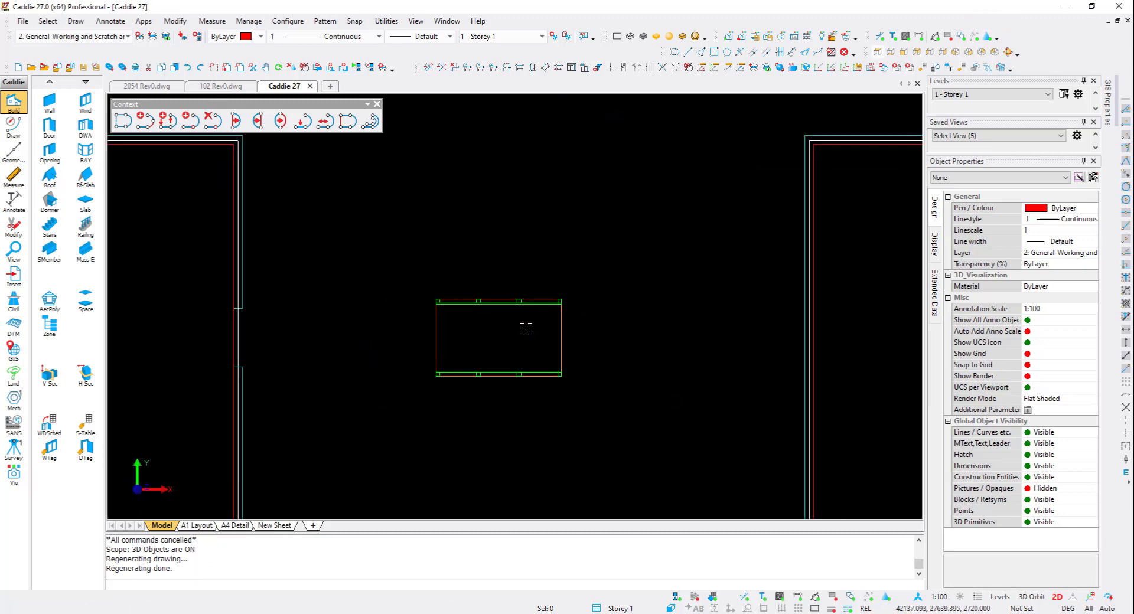
left_click(712, 53)
left_click(427, 384)
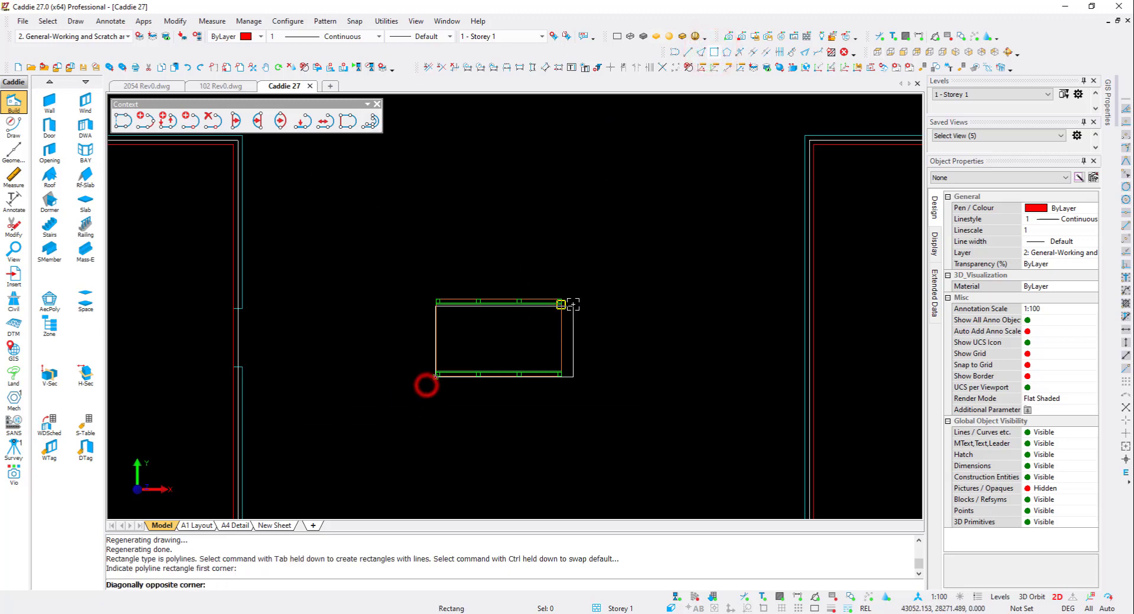
left_click(569, 295)
key("Escape")
- Cut a hole in the first floor slab using the rectangle as a closed polyline
mouse_move(488, 417)
middle_mouse_down("shift")
mouse_move(492, 339)
mouse_move(427, 341)
middle_mouse_up("shift")
mouse_move(594, 358)
middle_mouse_down("shift")
mouse_move(543, 335)
mouse_move(570, 352)
mouse_move(569, 339)
middle_mouse_up("shift")
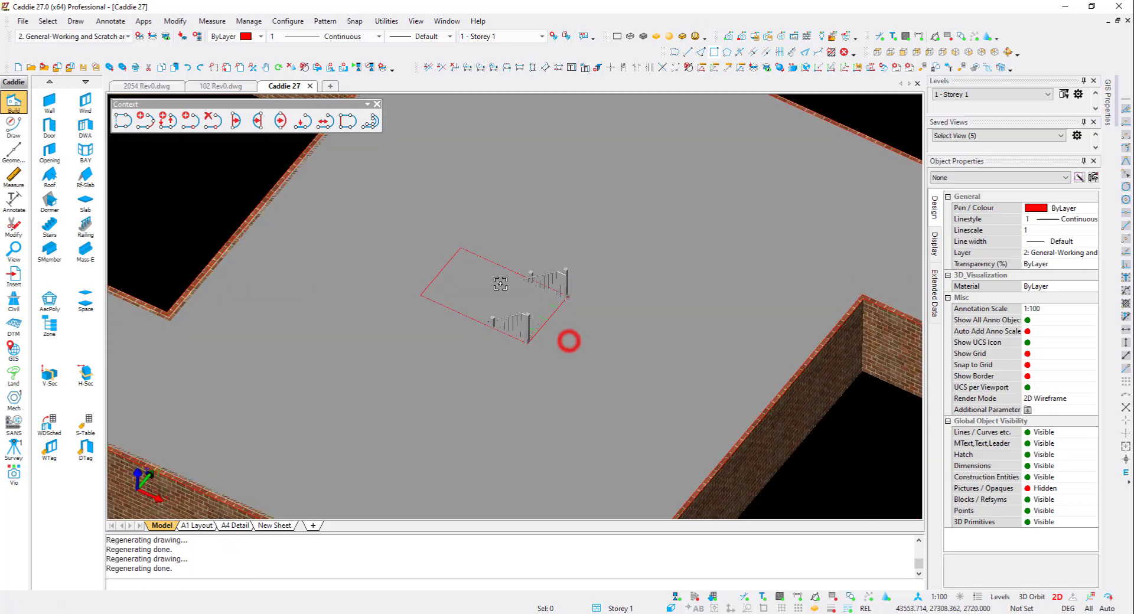
left_click(384, 232)
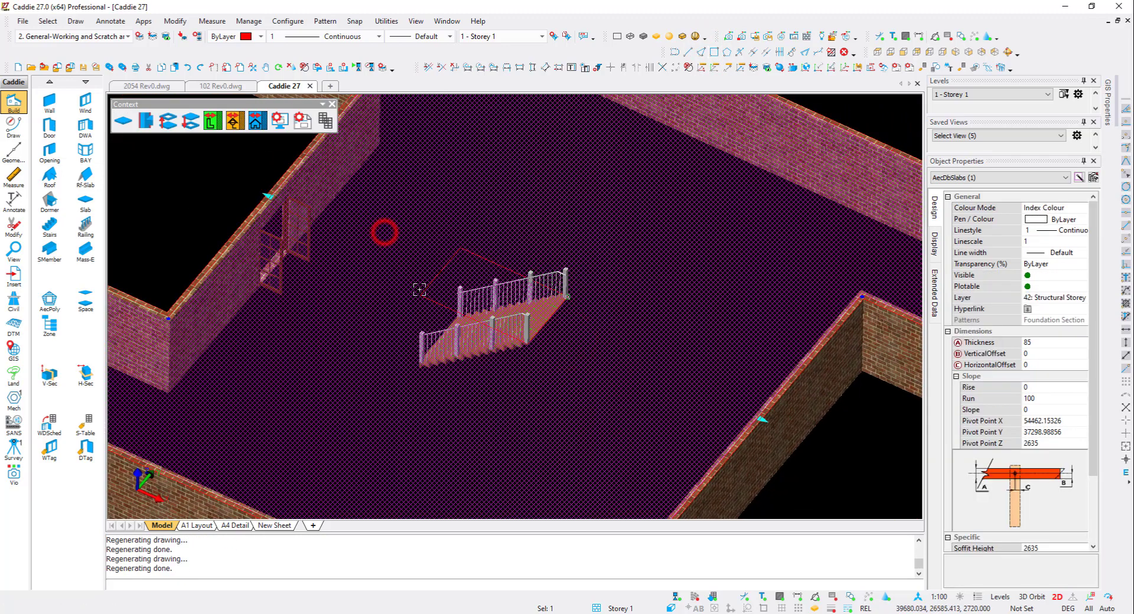
left_click(168, 122)
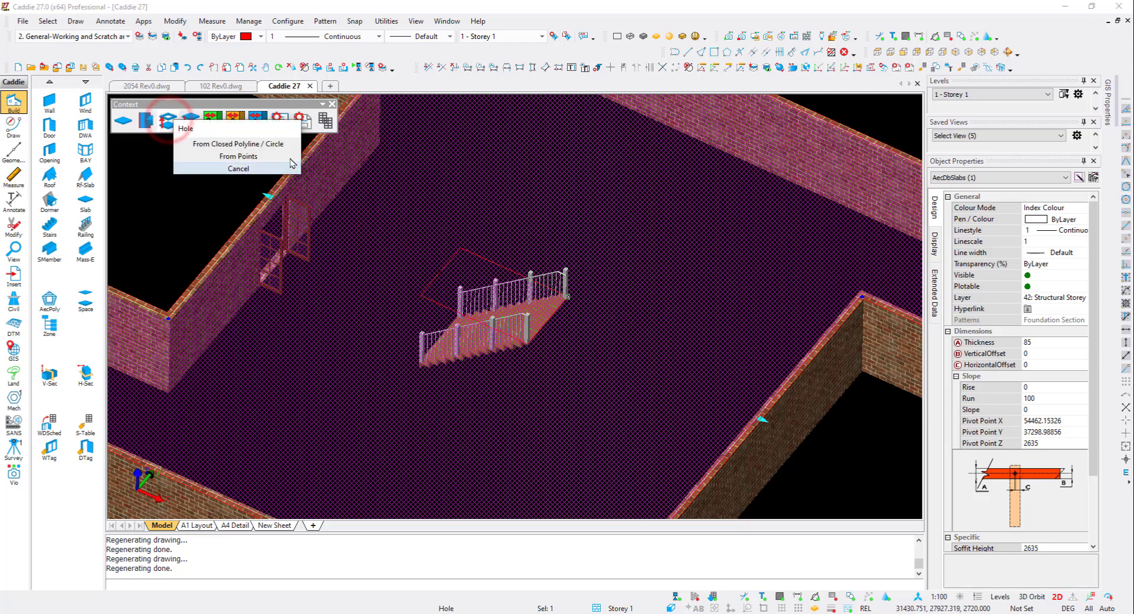
left_click(262, 144)
left_click(475, 253)
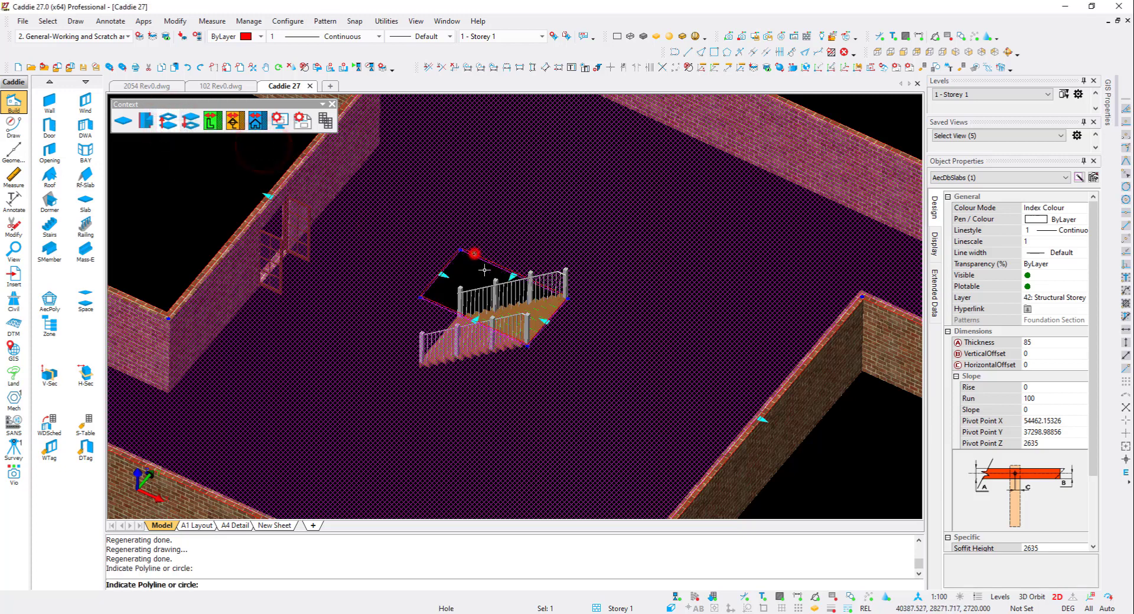
key("Escape")
- Delete the rectangle outline and reselect the Storey 1 level to refresh the view
middle_click_drag(490, 275, 440, 276, "shift")
left_click(478, 258)
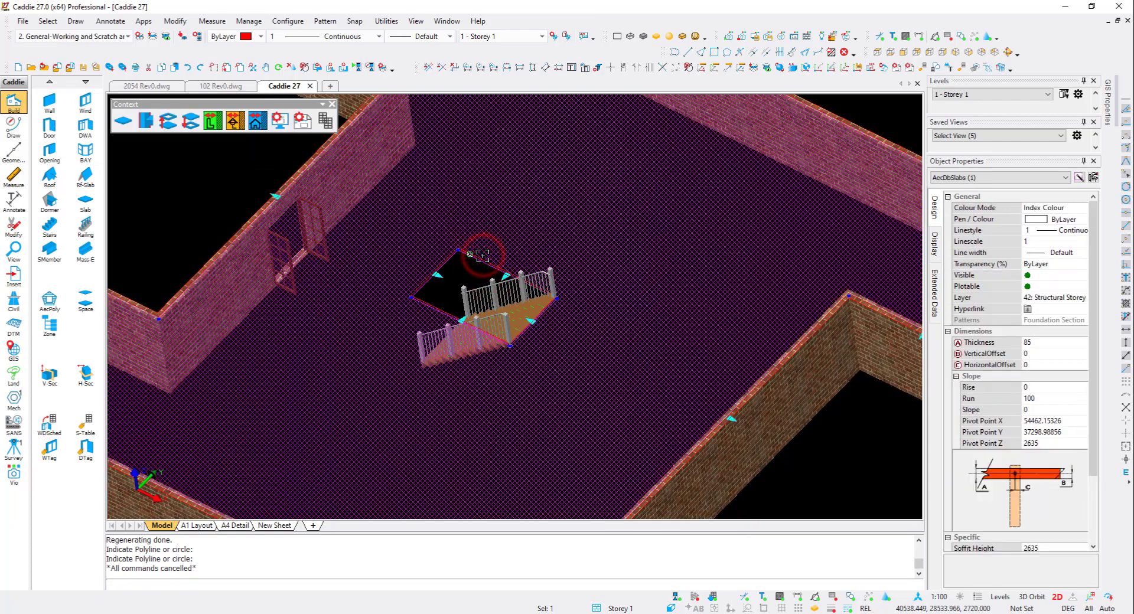
key("Delete")
left_click(483, 258)
key("Delete")
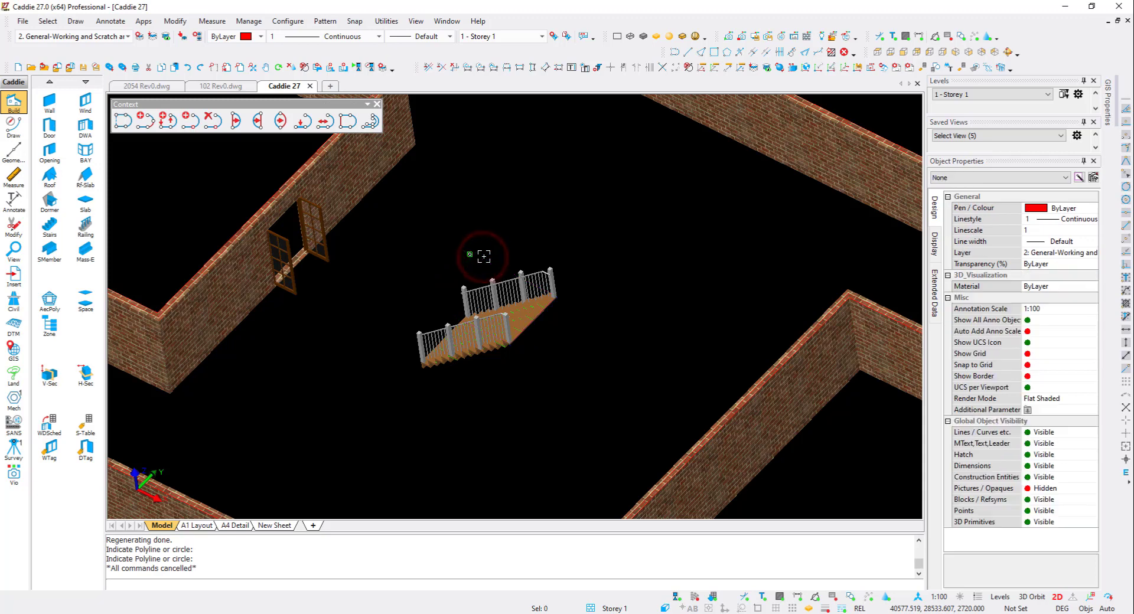
left_click(947, 94)
left_click(959, 109)
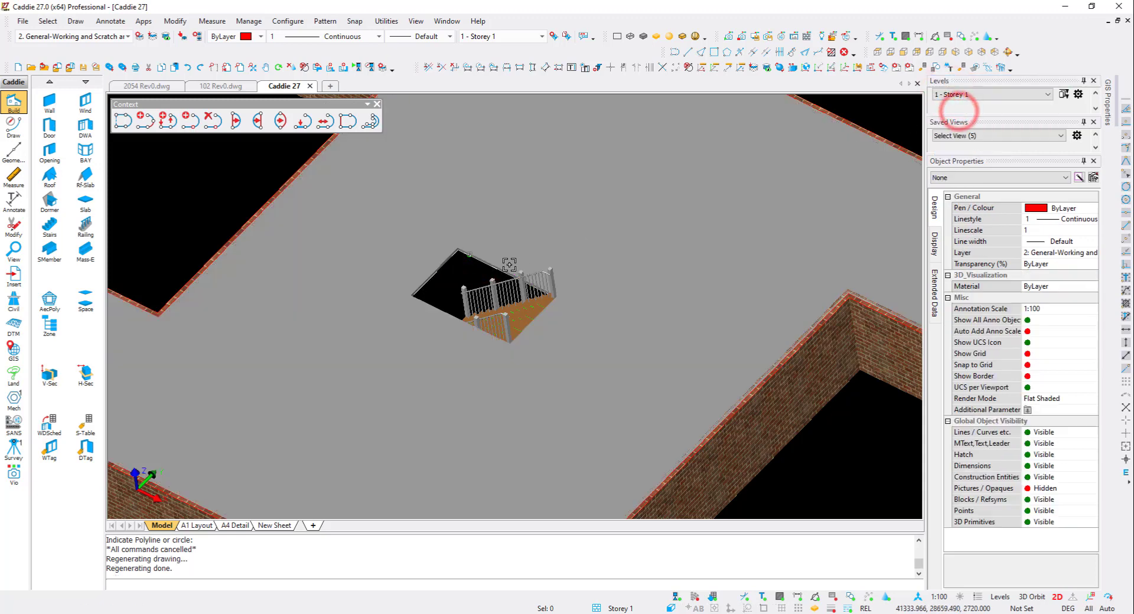
- Add a Standard railing from points along the three open edges of the stair opening
mouse_move(504, 263)
middle_mouse_down("shift")
mouse_move(483, 271)
mouse_move(612, 294)
mouse_move(442, 248)
middle_mouse_up("shift")
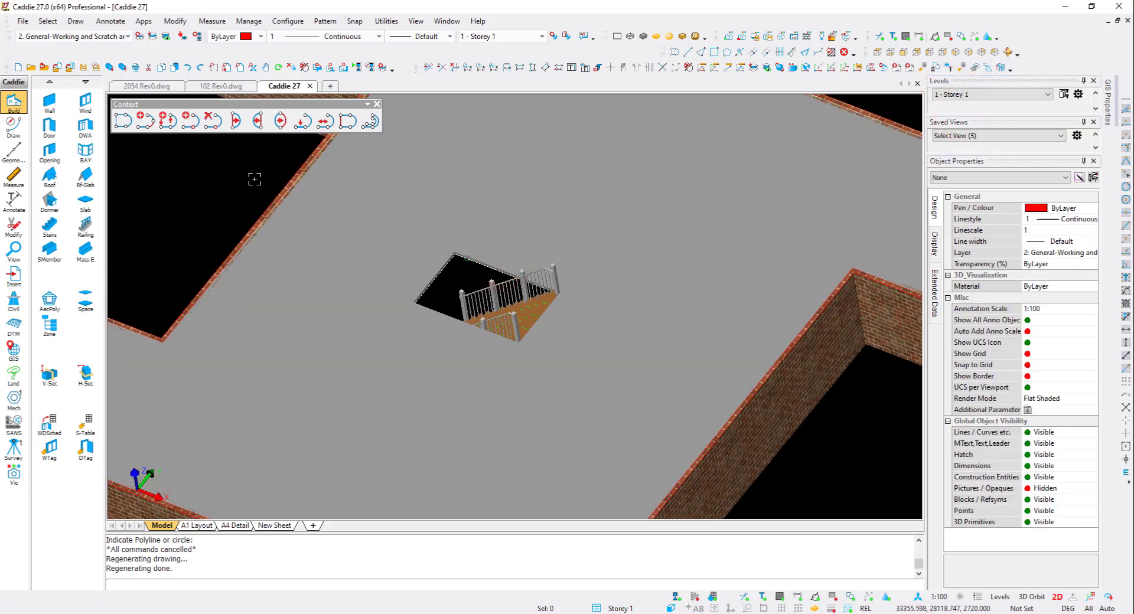
left_click(84, 231)
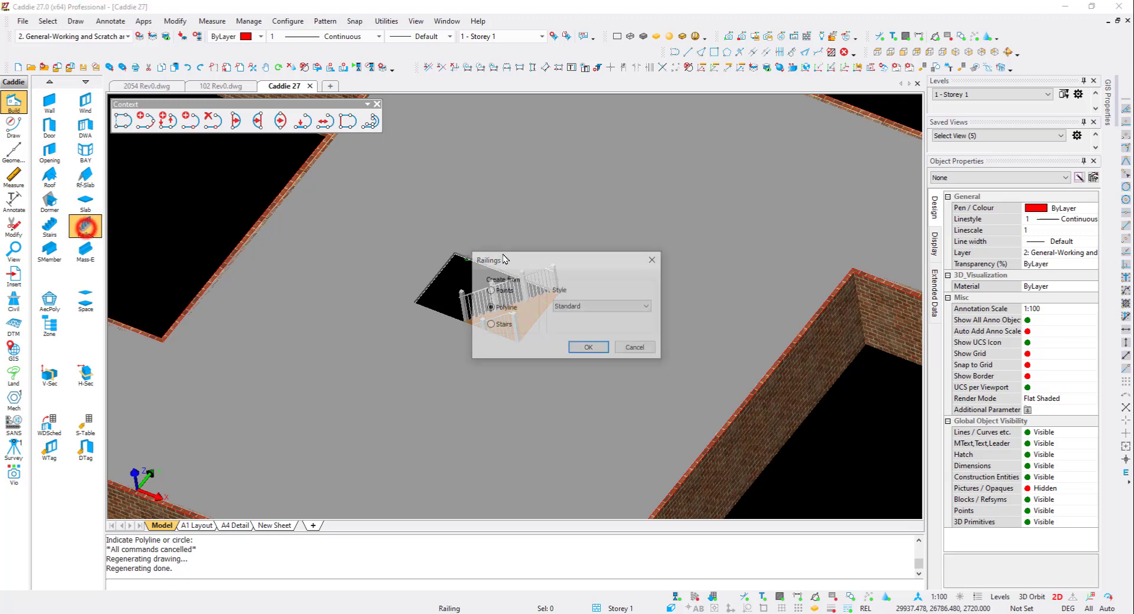
left_click(505, 293)
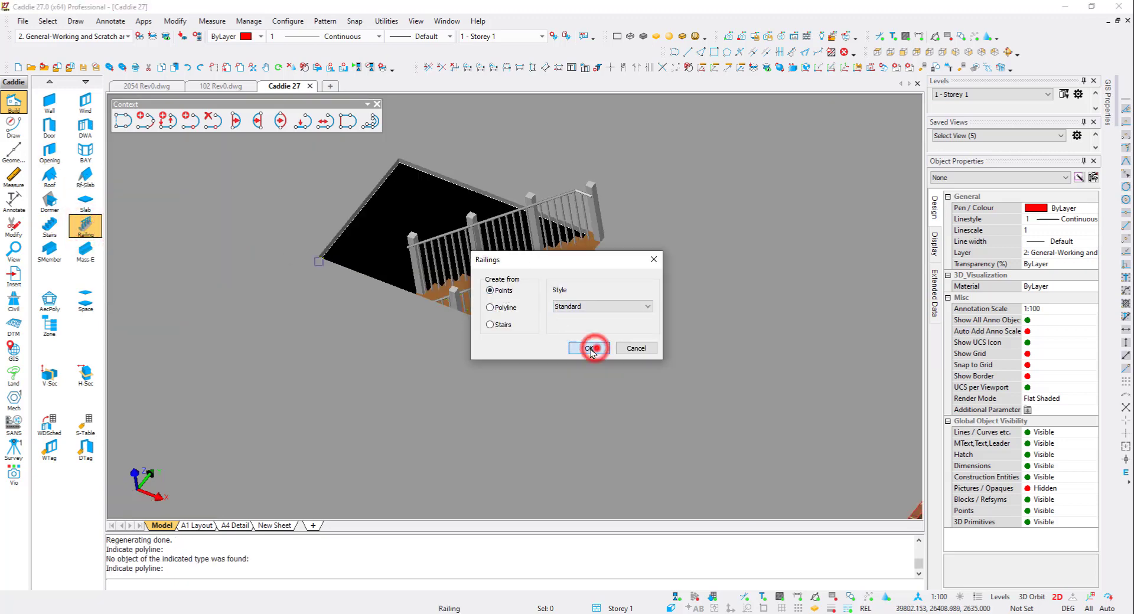
left_click(590, 349)
left_click(522, 334)
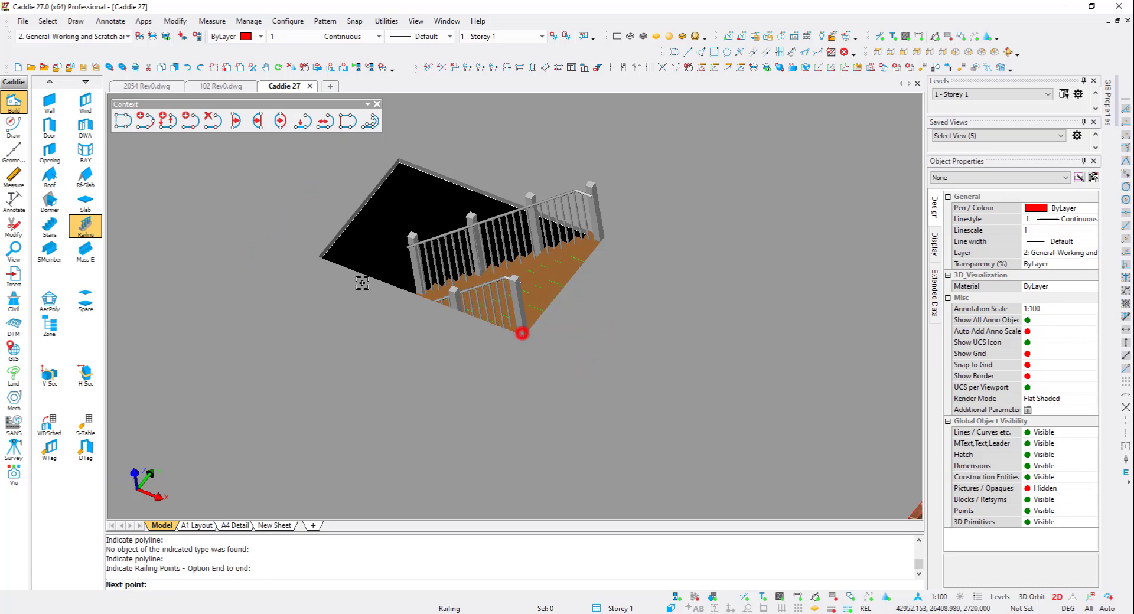
left_click(306, 253)
left_click(391, 157)
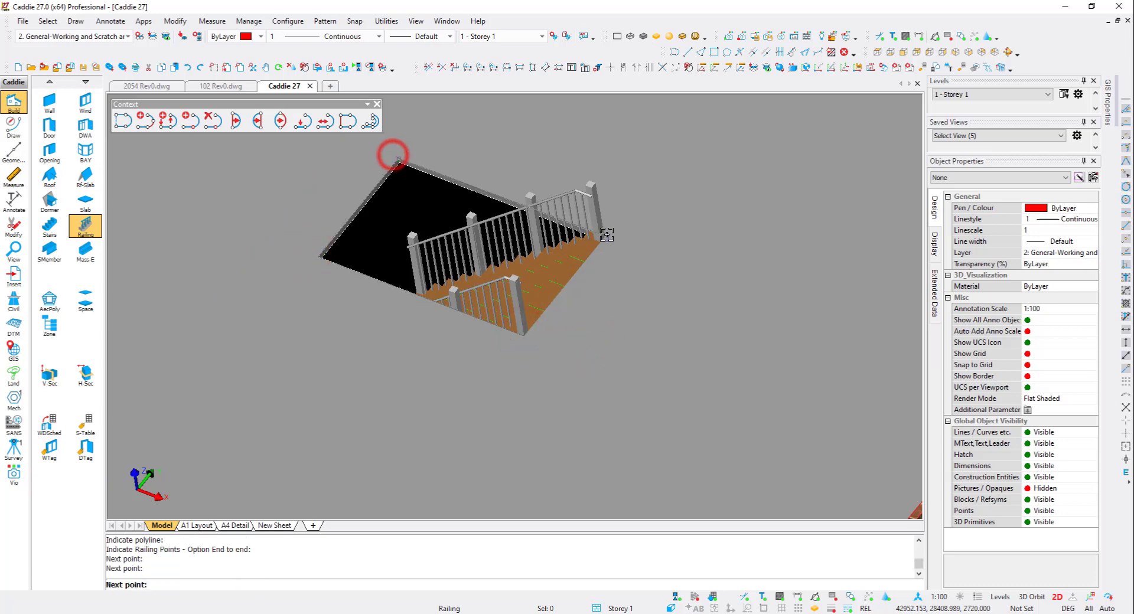
left_click(607, 234)
right_click(540, 213)
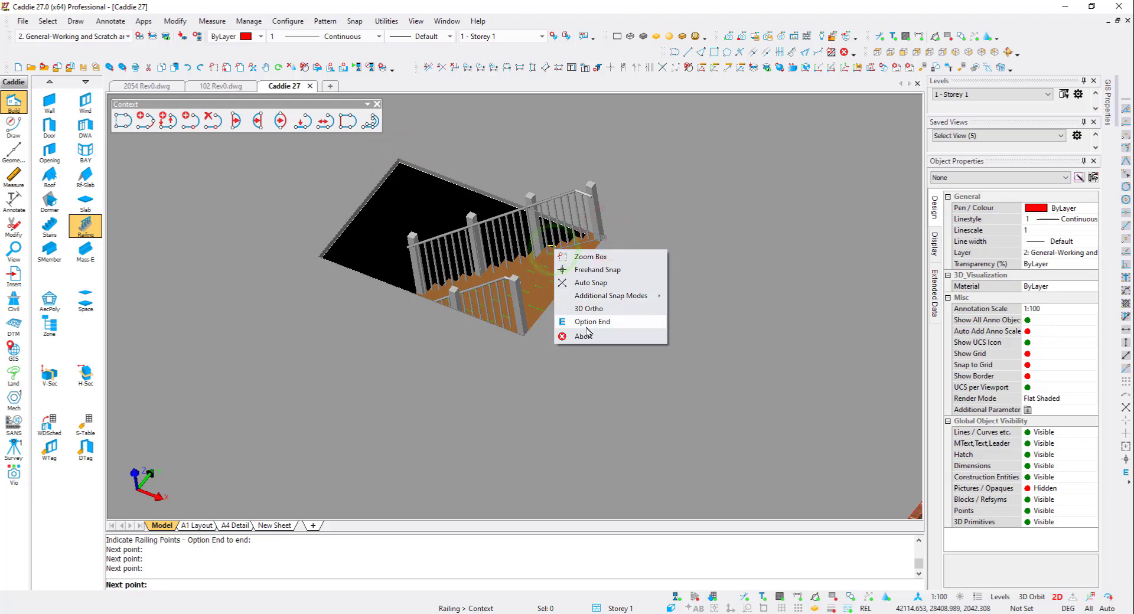
left_click(586, 322)
scroll(481, 322, "down", 3)
key("Escape")
- Hide the 3D objects so the first floor outline polyline can be picked
middle_click_drag(383, 331, 418, 279, "shift")
scroll(463, 290, "down", 3)
scroll(345, 221, "up", 2)
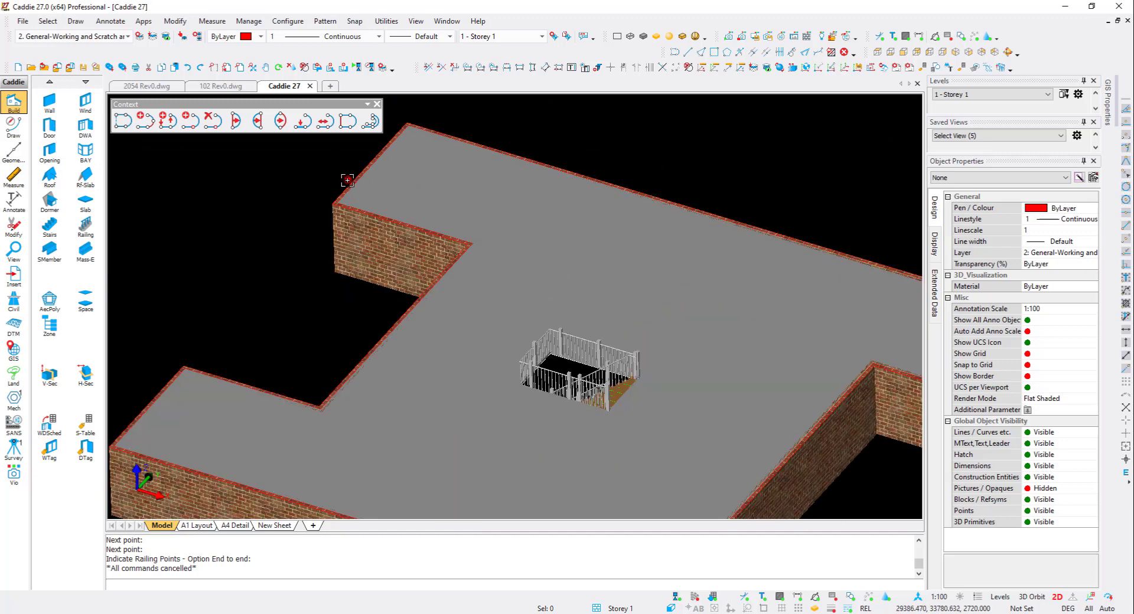
left_click(348, 180)
key("Escape")
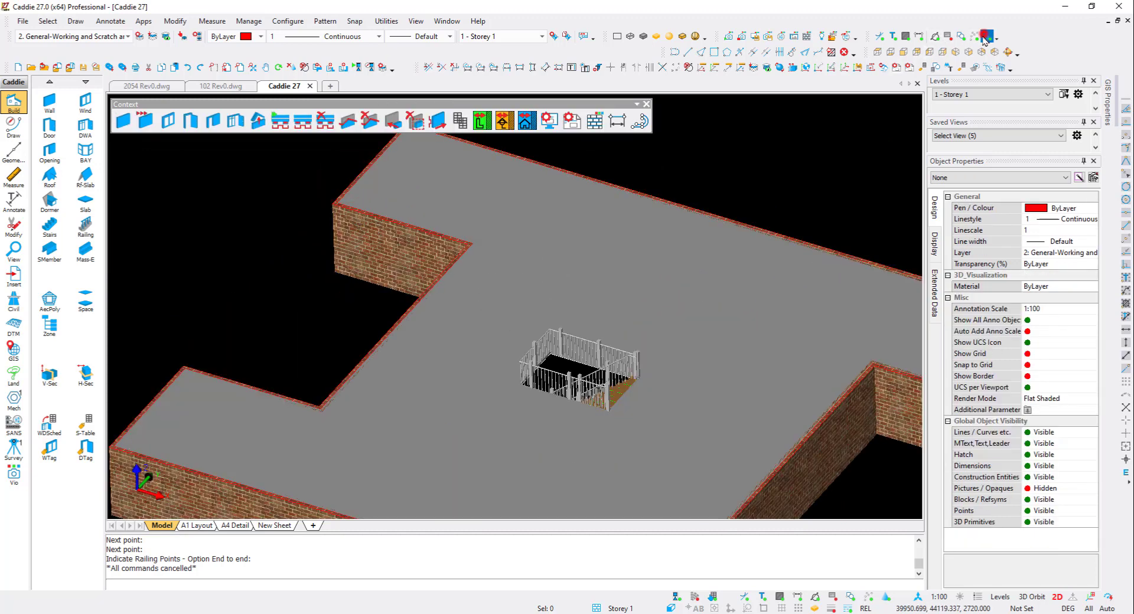
left_click(985, 36)
- Make left-justified walls 2720 high and 230 wide from the outline polyline, then show the 3D objects again
left_click(358, 162)
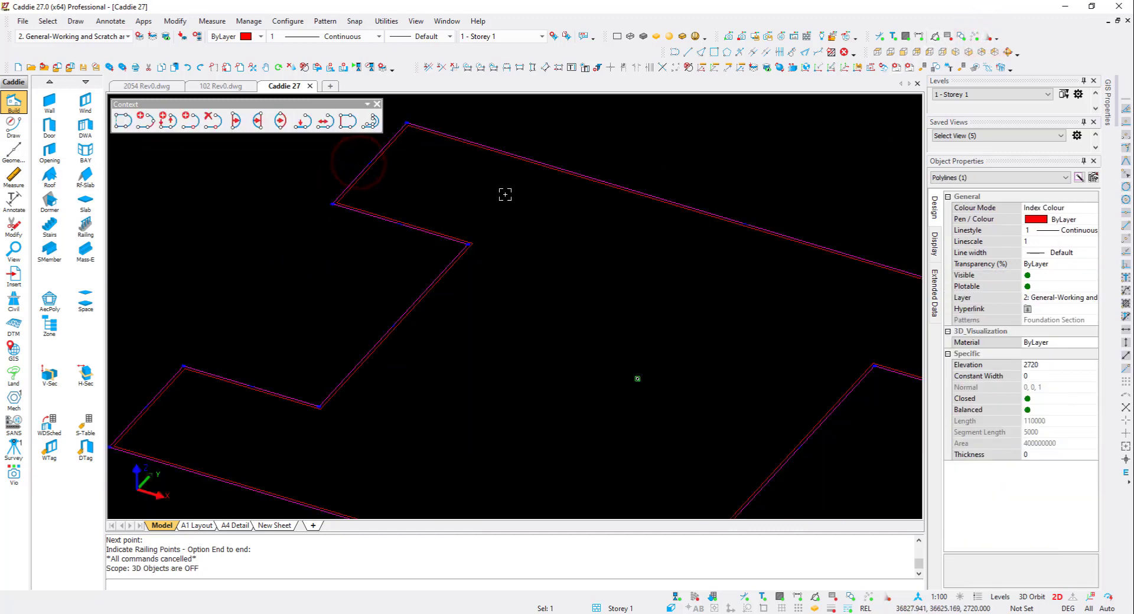
right_click(369, 198)
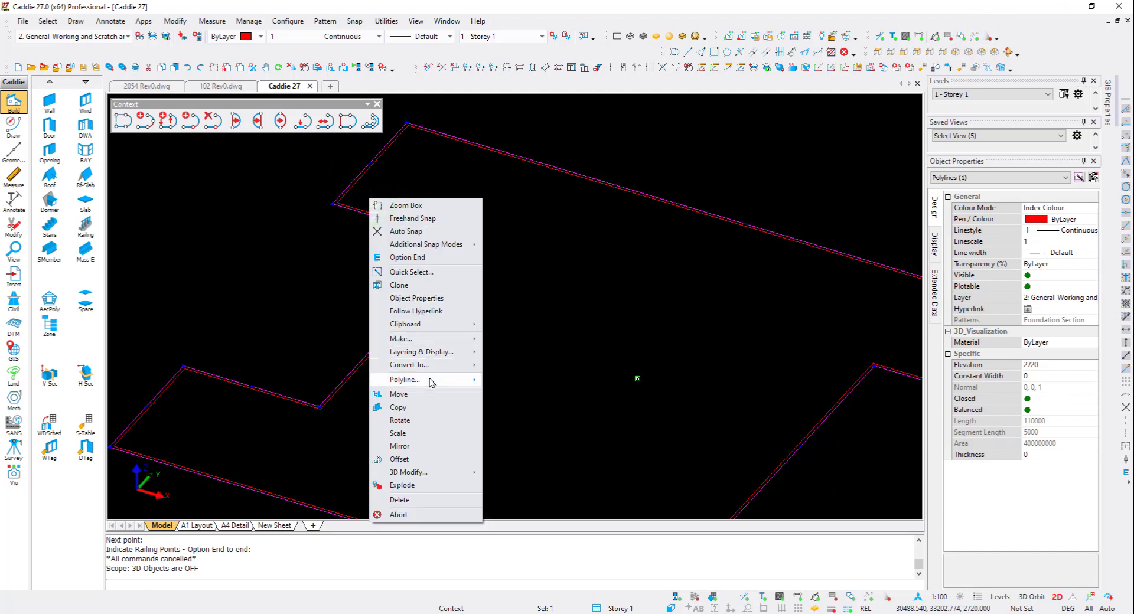
mouse_move(445, 371)
left_click(527, 404)
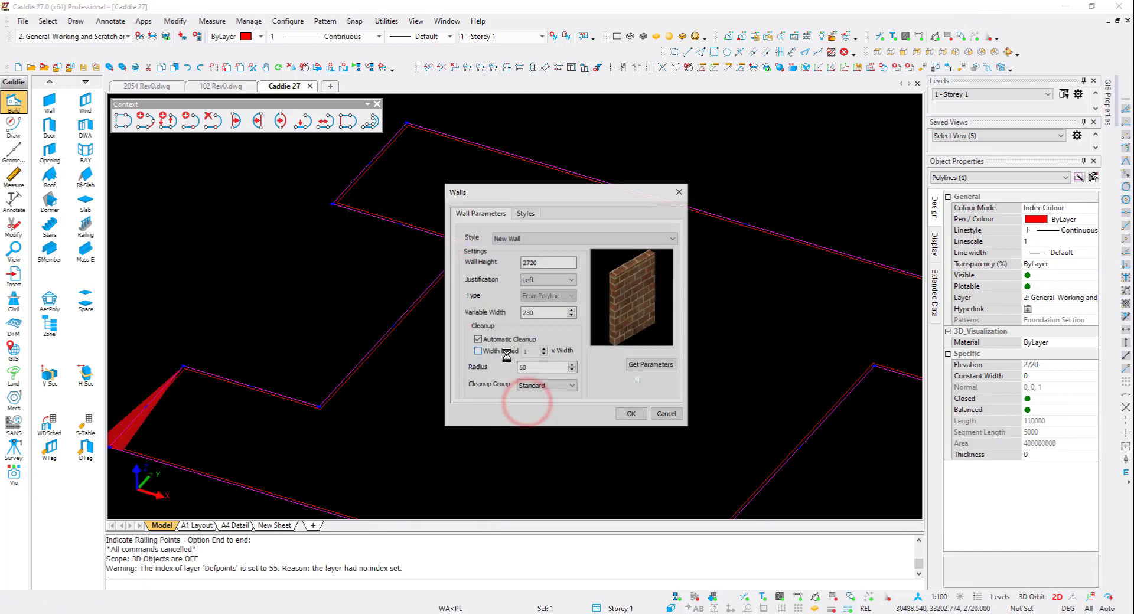
left_click(632, 415)
left_click(988, 38)
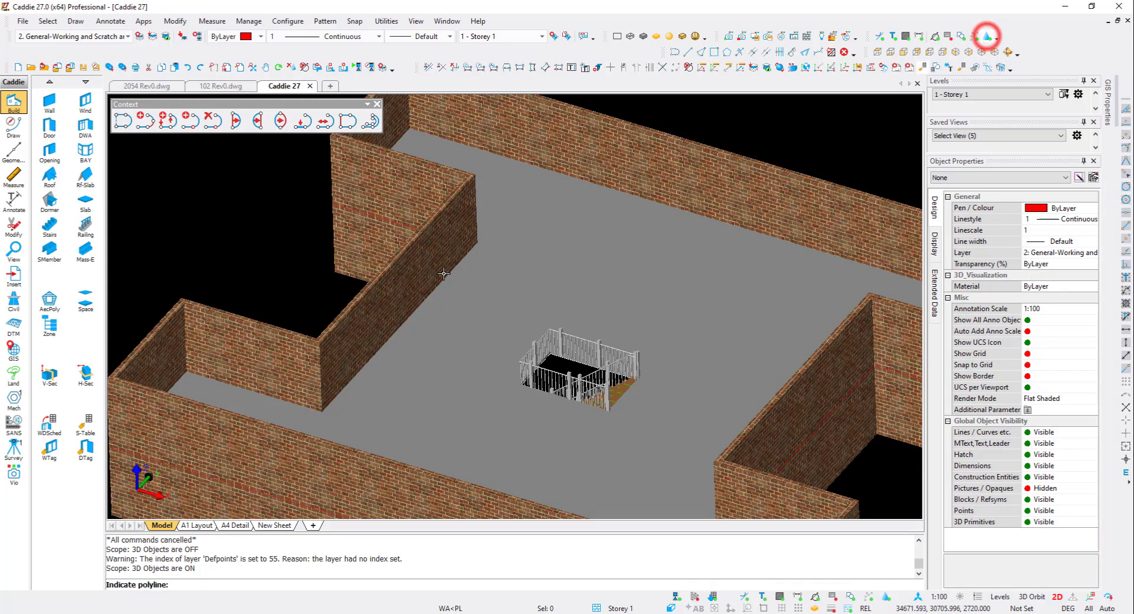
left_click(442, 273)
- Add a hipped roof with pitch 35, overhang 250 and base height 2720 from the wall outline polyline
left_click_drag(441, 262, 432, 251)
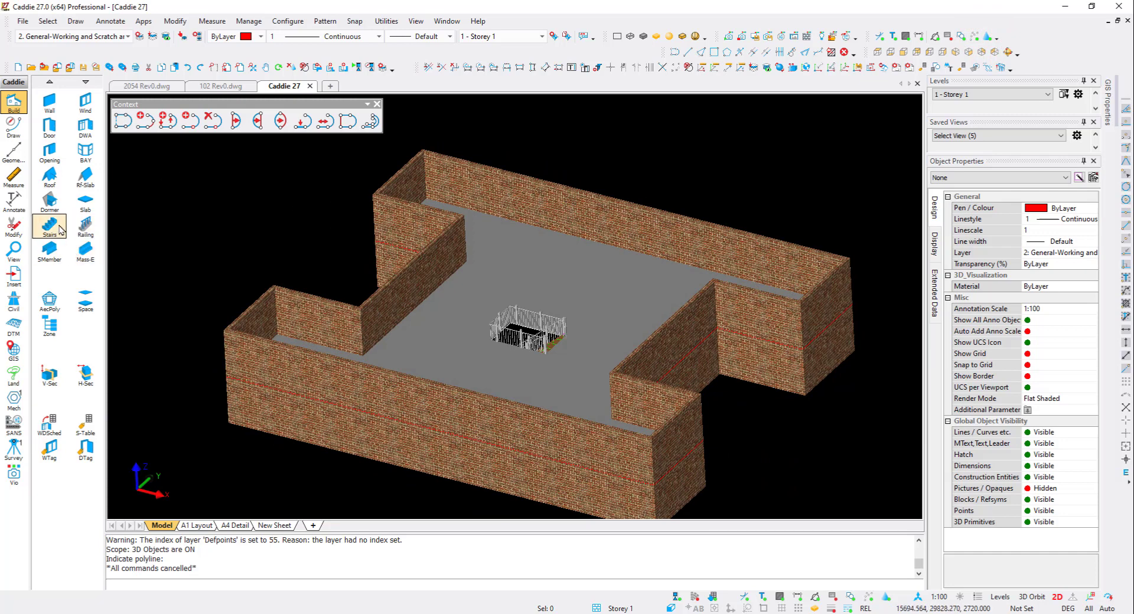
left_click(49, 174)
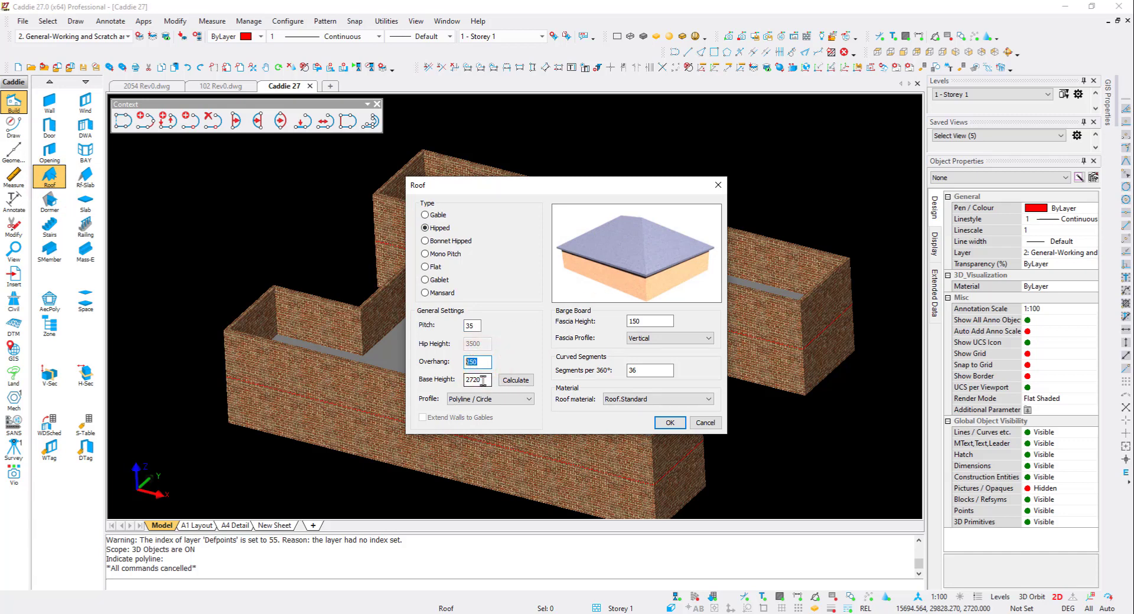
left_click(510, 400)
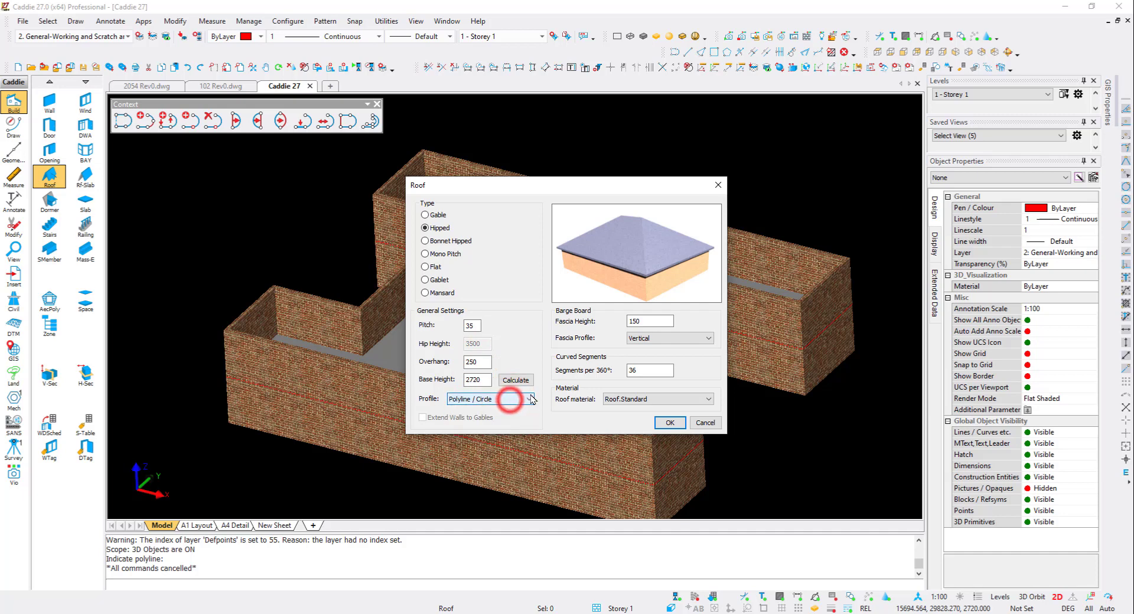
left_click(670, 423)
left_click(852, 305)
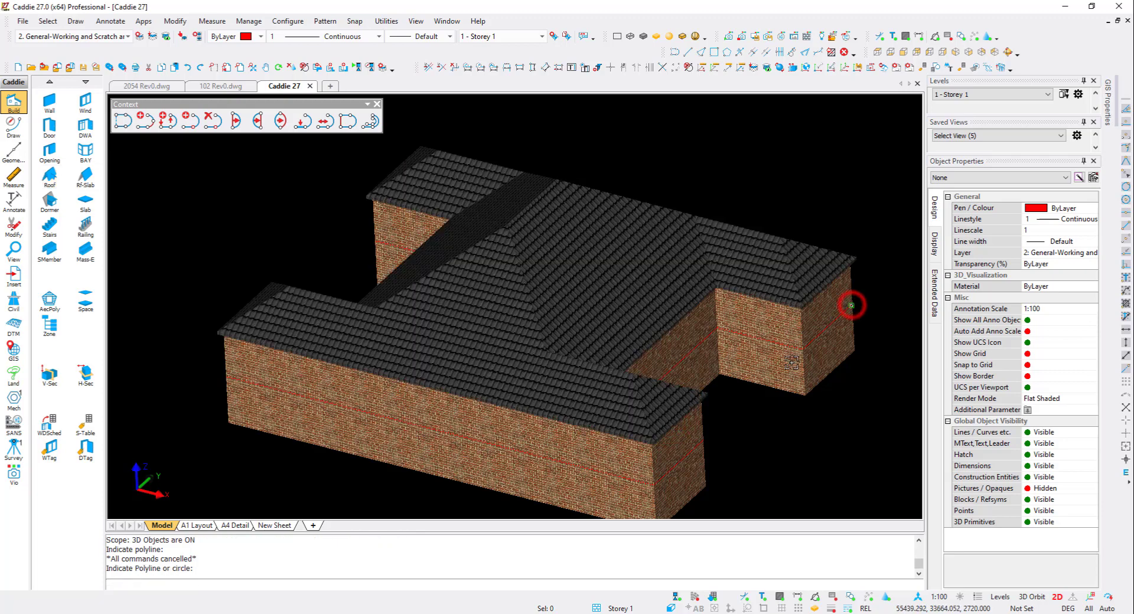
- Set the roof's transparency to 70%
mouse_move(614, 375)
middle_mouse_down()
mouse_move(506, 367)
mouse_move(629, 355)
middle_mouse_up()
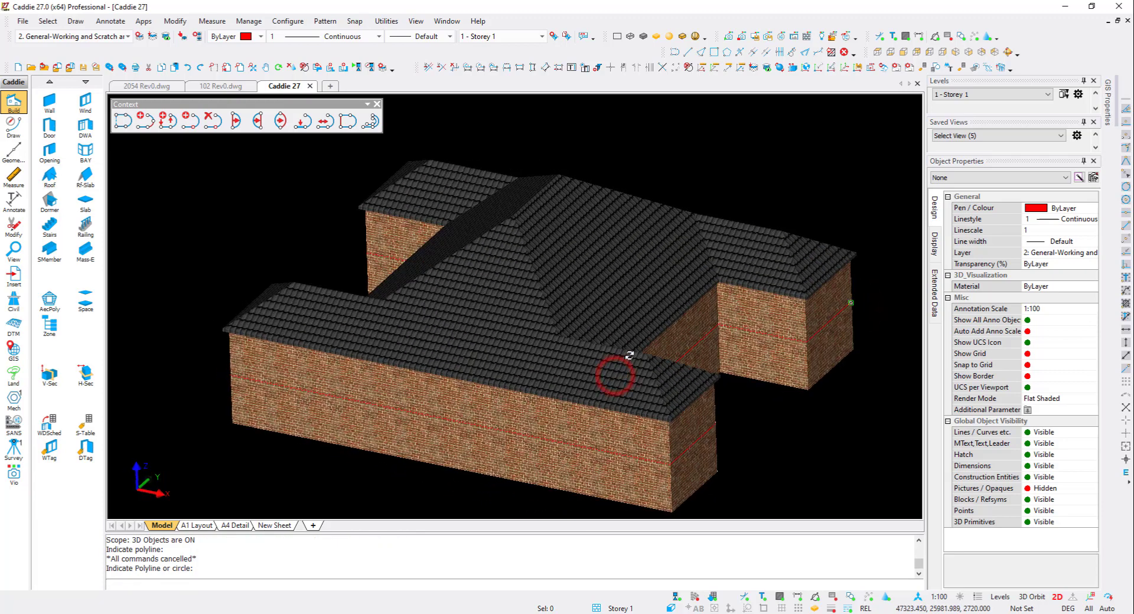
left_click(613, 275)
left_click(1044, 266)
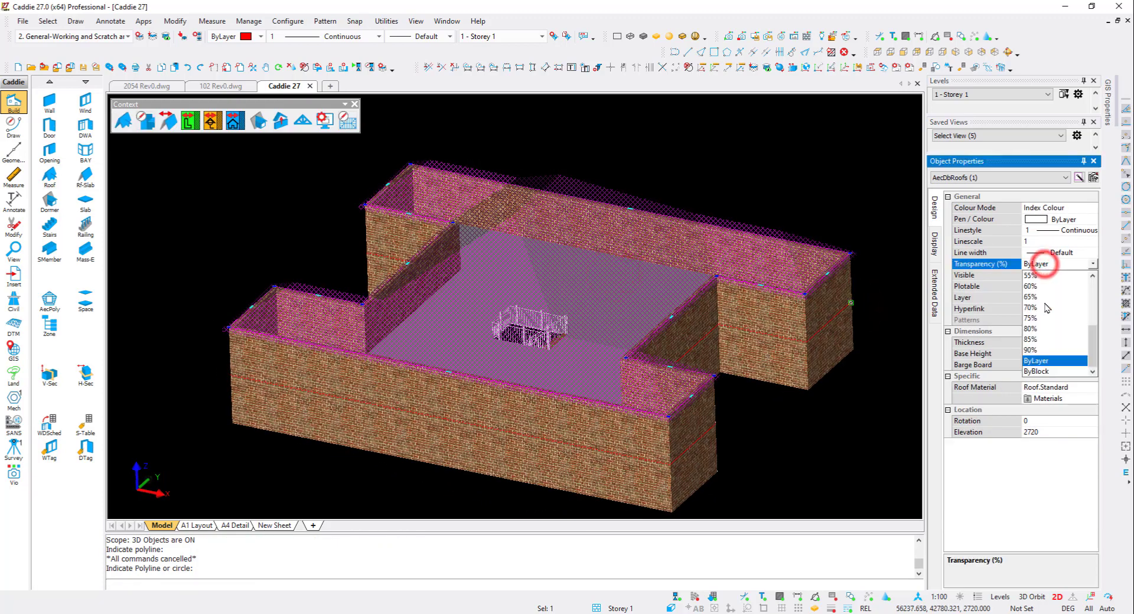
left_click(1040, 307)
key("Escape")
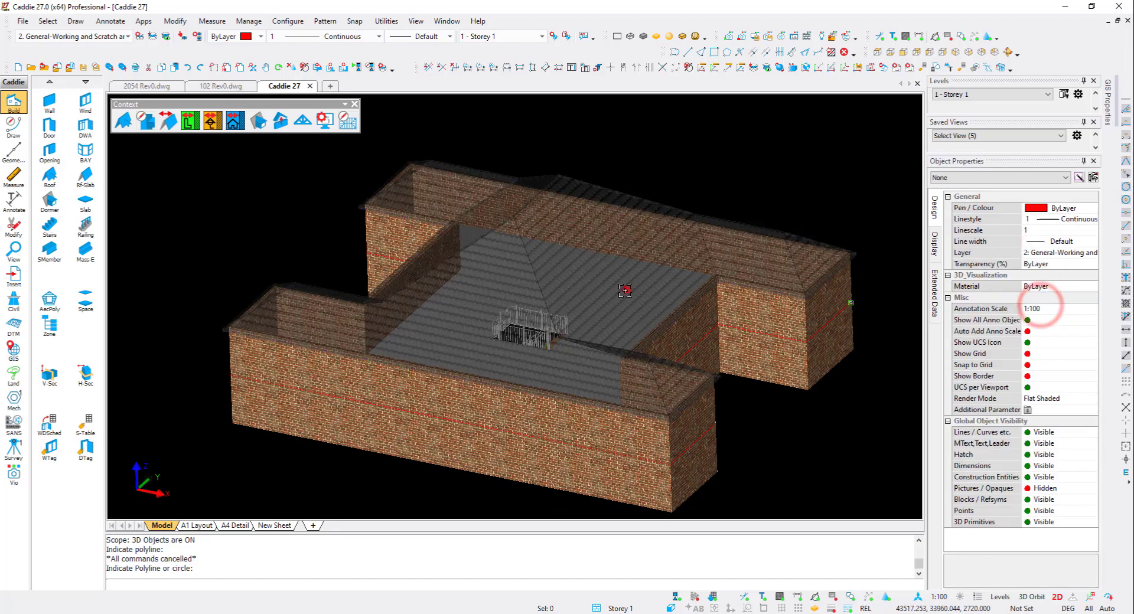
- On Storey 0, place a PTT pHt2712 window, 2700 wide and 1200 high, in an outer end wall
mouse_move(628, 289)
middle_mouse_down()
mouse_move(473, 334)
mouse_move(535, 306)
mouse_move(685, 283)
mouse_move(618, 358)
mouse_move(658, 340)
mouse_move(660, 314)
middle_mouse_up()
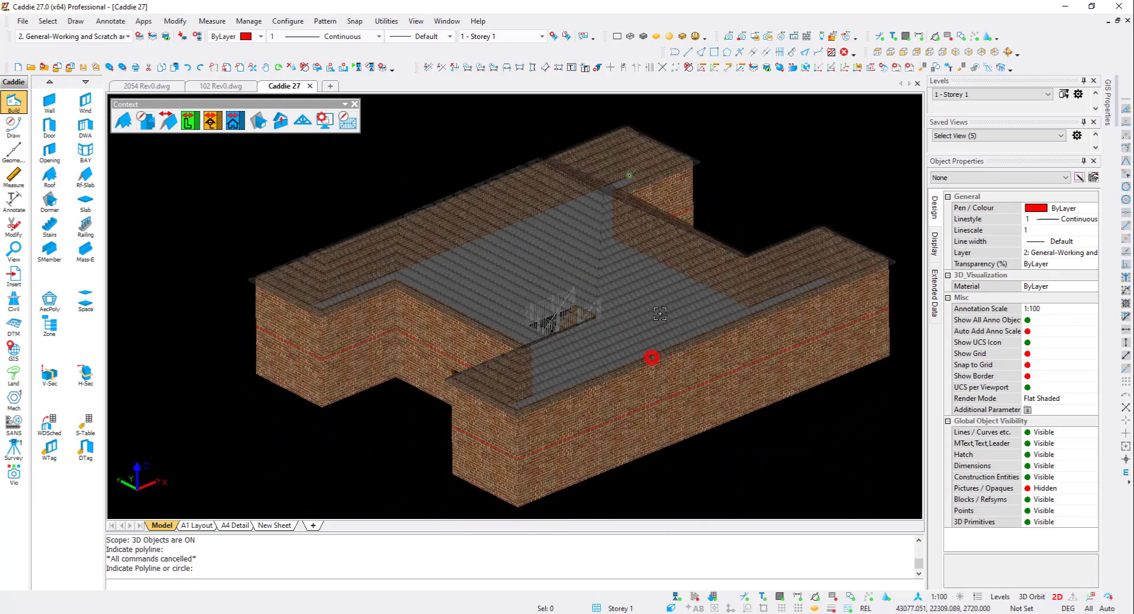
left_click(983, 92)
left_click(980, 105)
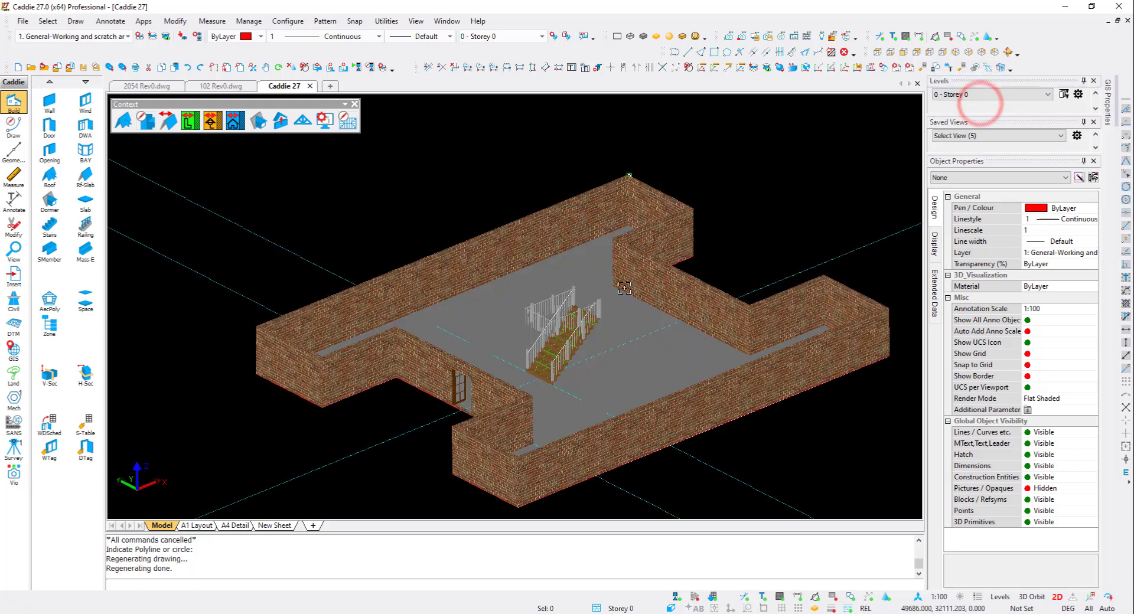
left_click(86, 102)
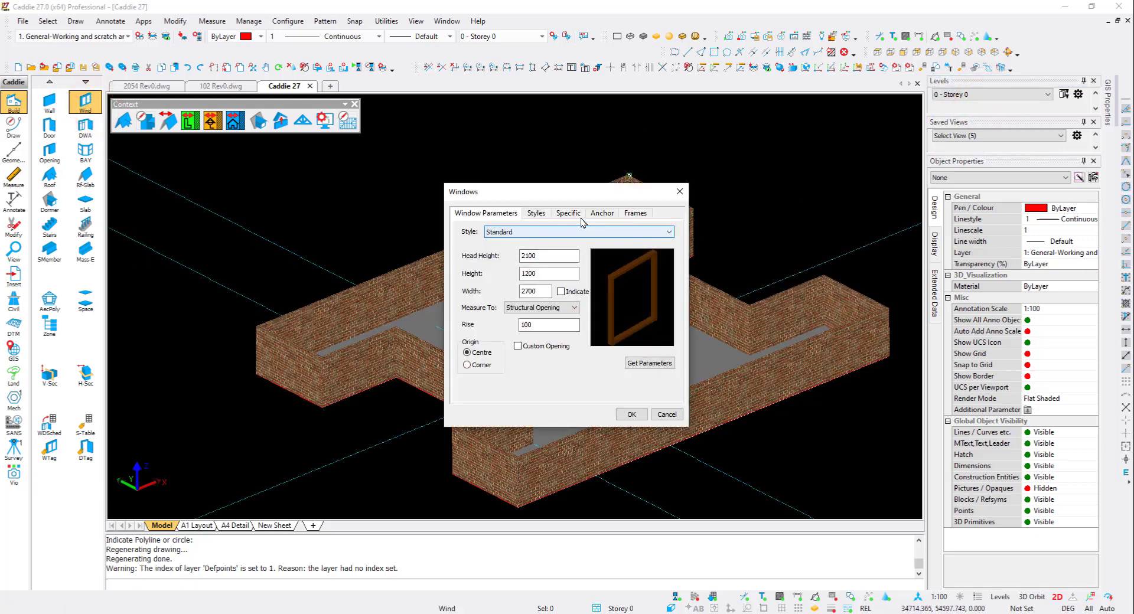
left_click(568, 213)
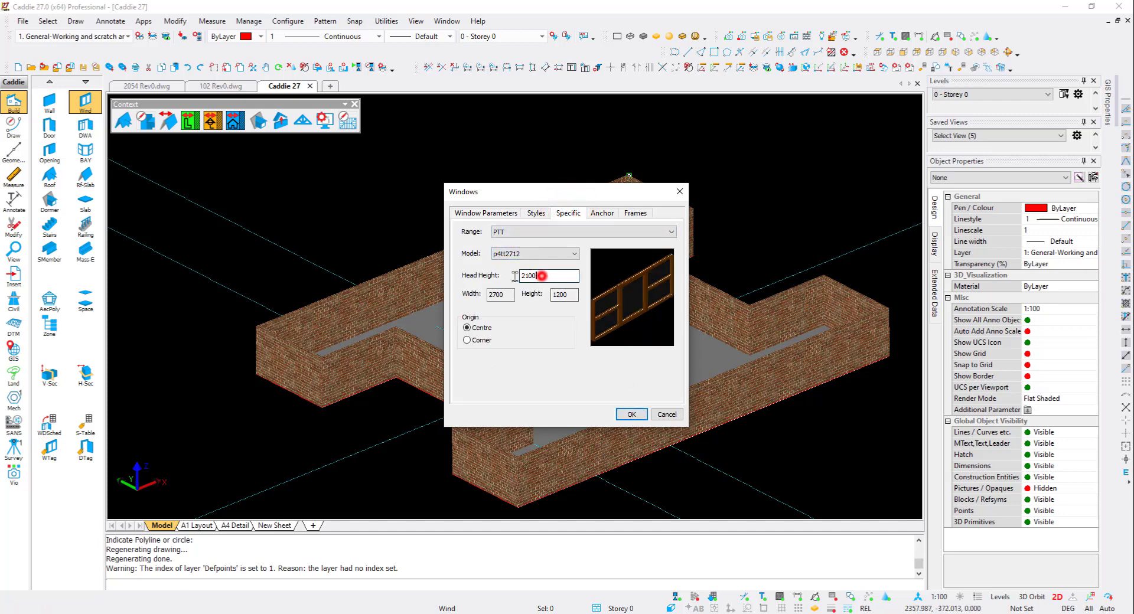
double_click(540, 275)
left_click(630, 414)
scroll(608, 428, "down", 3)
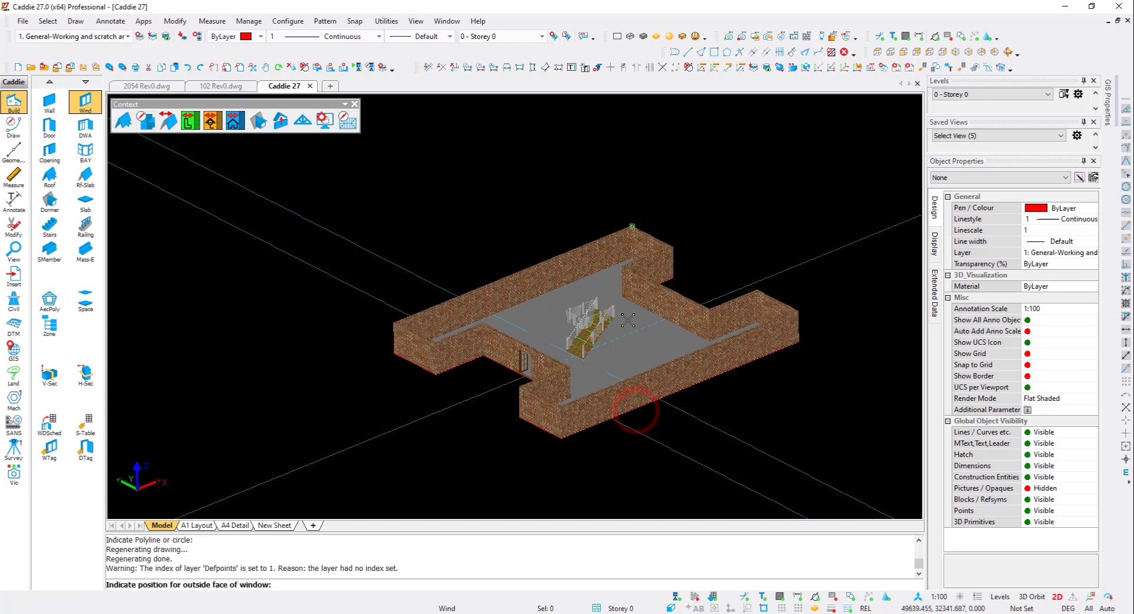
left_click(550, 465)
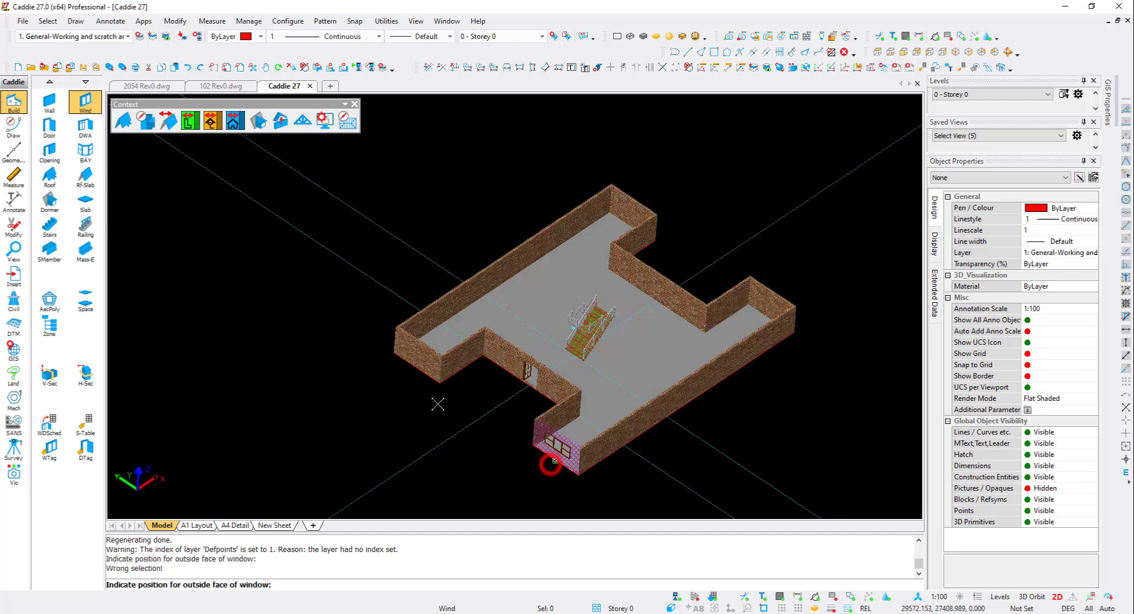
- Place the same window in the remaining outer end walls on Storey 0
left_click(415, 367)
middle_click_drag(810, 318, 597, 339, "shift")
middle_click_drag(671, 430, 414, 387, "shift")
middle_click_drag(710, 432, 674, 456, "shift")
left_click(671, 465)
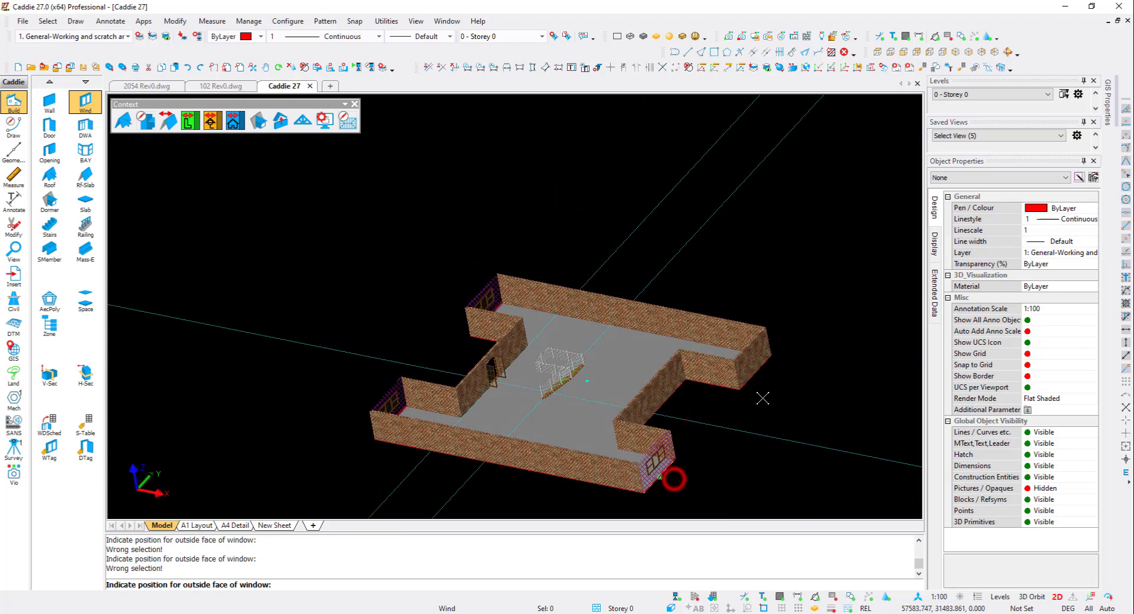
key("Escape")
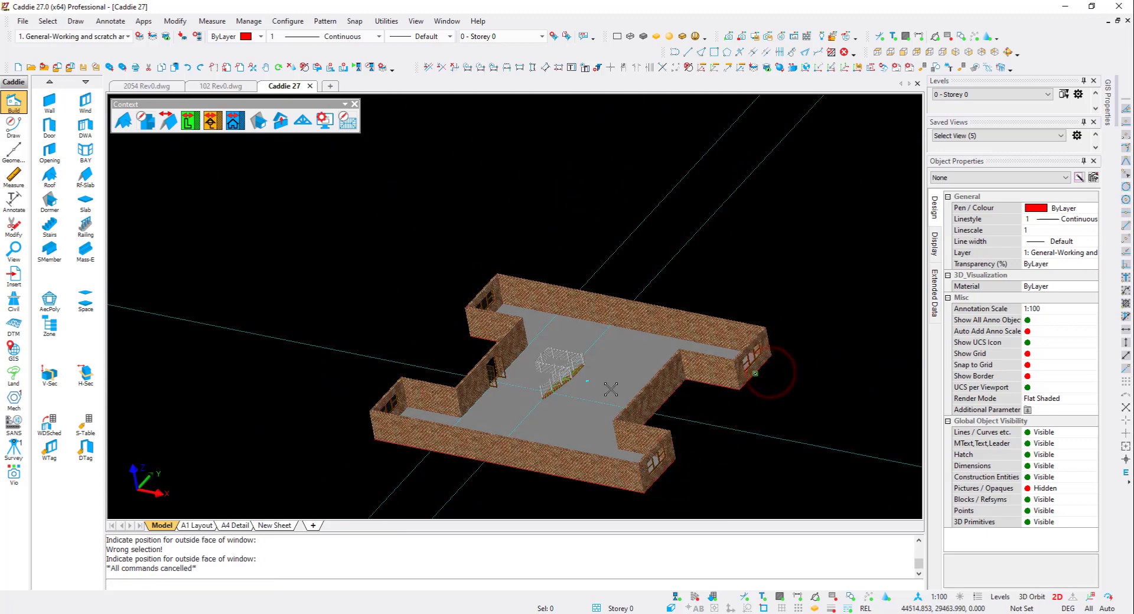
- Switch the active level to Storey 1
middle_click_drag(770, 373, 609, 334, "shift")
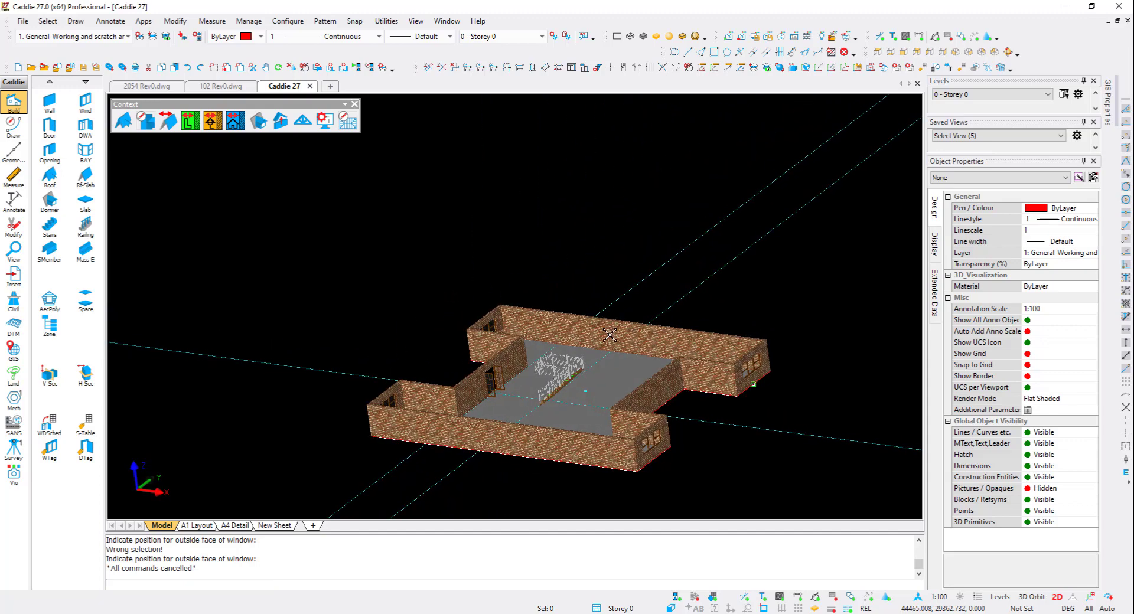
left_click(977, 94)
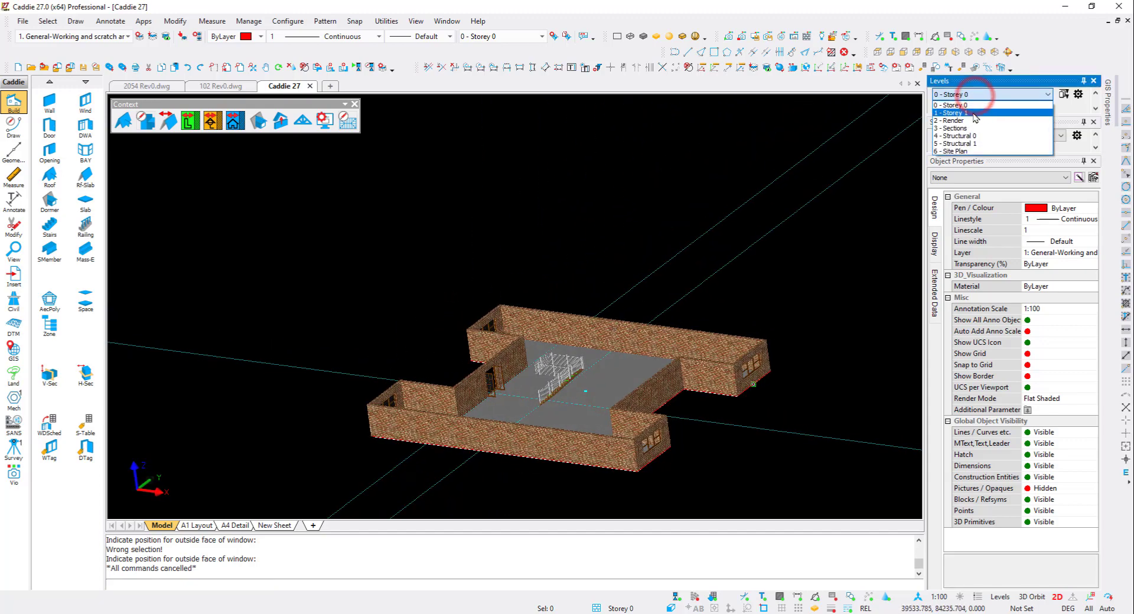
left_click(973, 110)
middle_click_drag(760, 304, 547, 284, "shift")
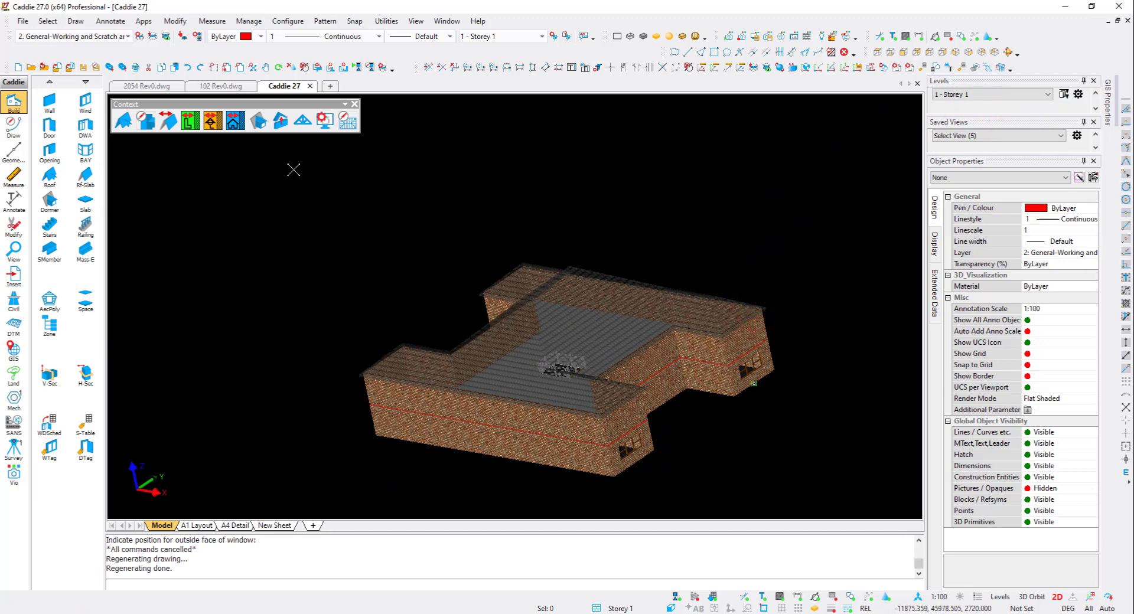
- On Storey 1, place a window in an outer end wall above a ground-floor window
left_click(86, 102)
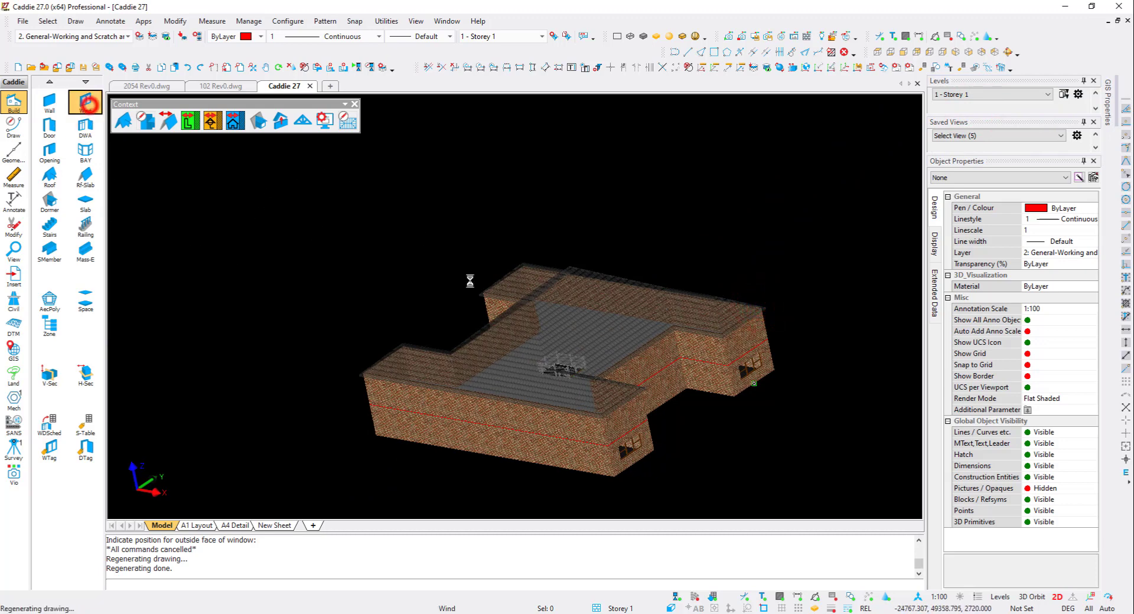
left_click(630, 415)
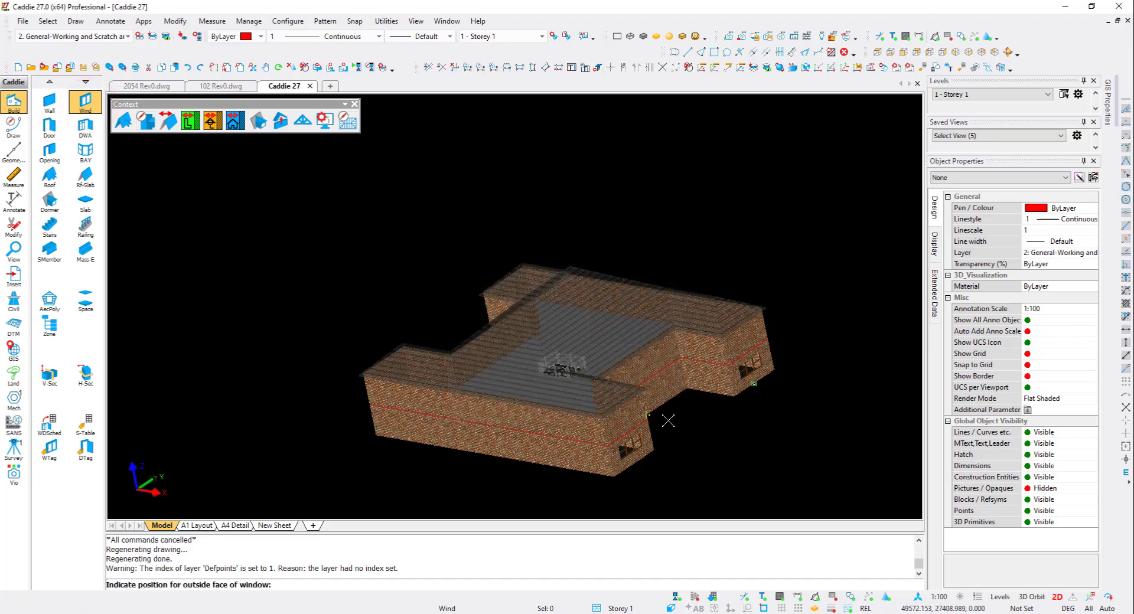
scroll(656, 421, "up", 6)
left_click(602, 426)
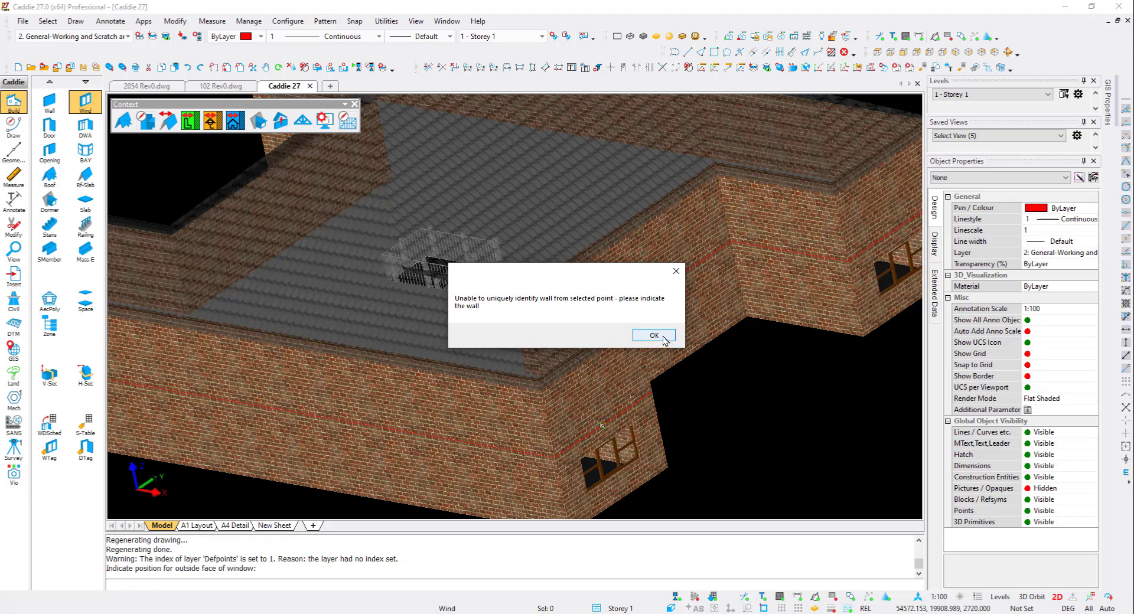
left_click(654, 336)
left_click(584, 396)
scroll(583, 396, "down", 2)
scroll(814, 270, "up", 3)
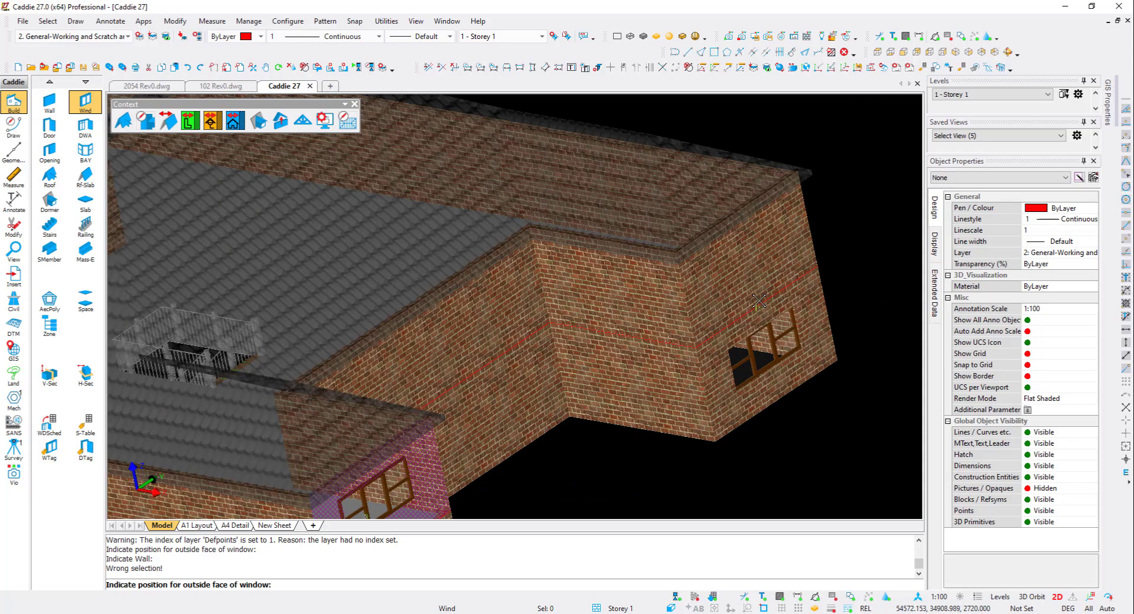
left_click(759, 302)
left_click(654, 335)
left_click(748, 276)
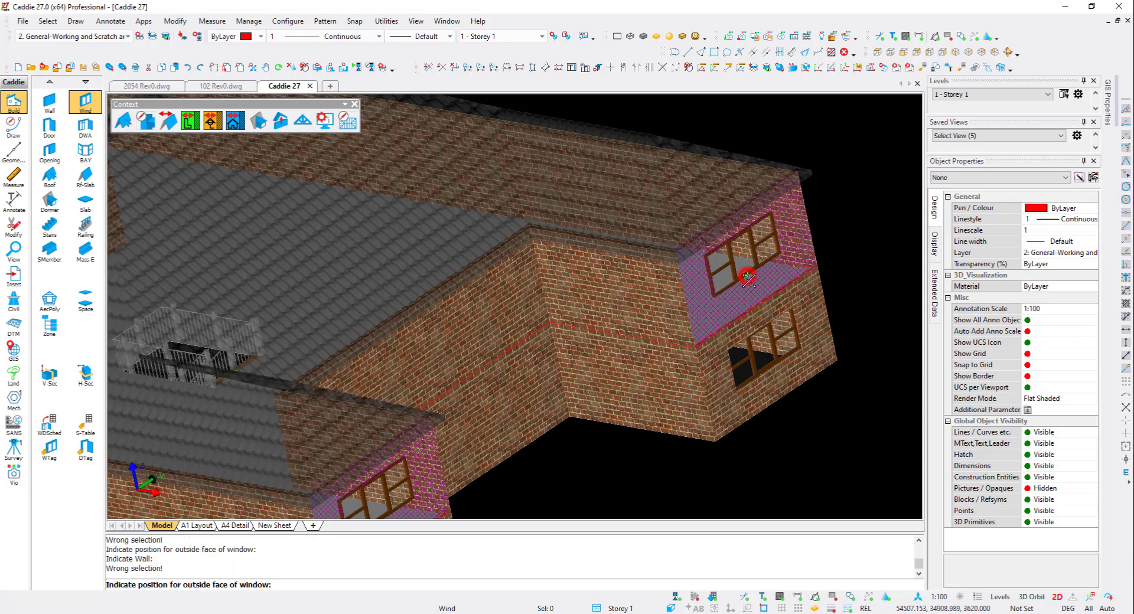
- Place Storey 1 windows in two more outer end walls above the ground-floor windows
scroll(751, 288, "down", 5)
middle_click_drag(376, 272, 779, 234, "shift")
middle_click_drag(491, 294, 691, 292, "shift")
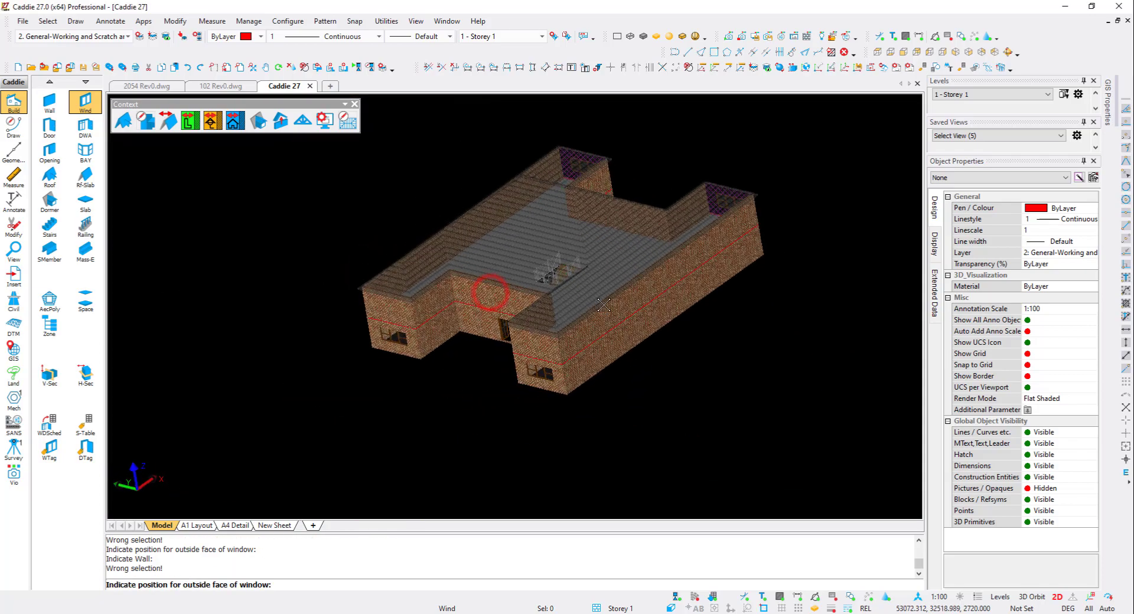
middle_click_drag(560, 320, 568, 355, "shift")
scroll(568, 354, "up", 3)
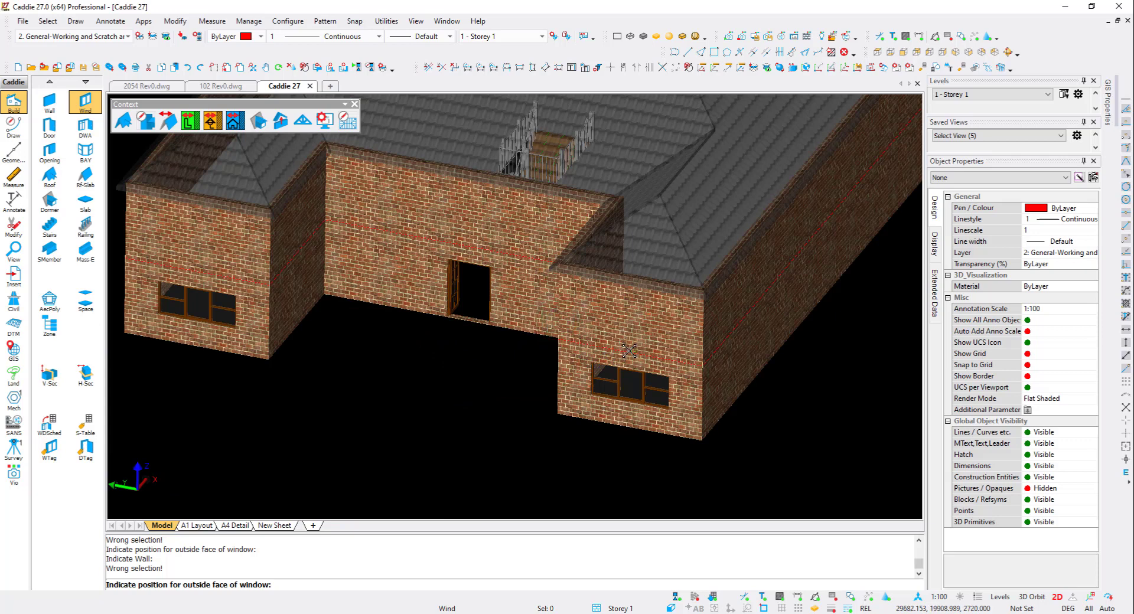
left_click(629, 350)
left_click(645, 328)
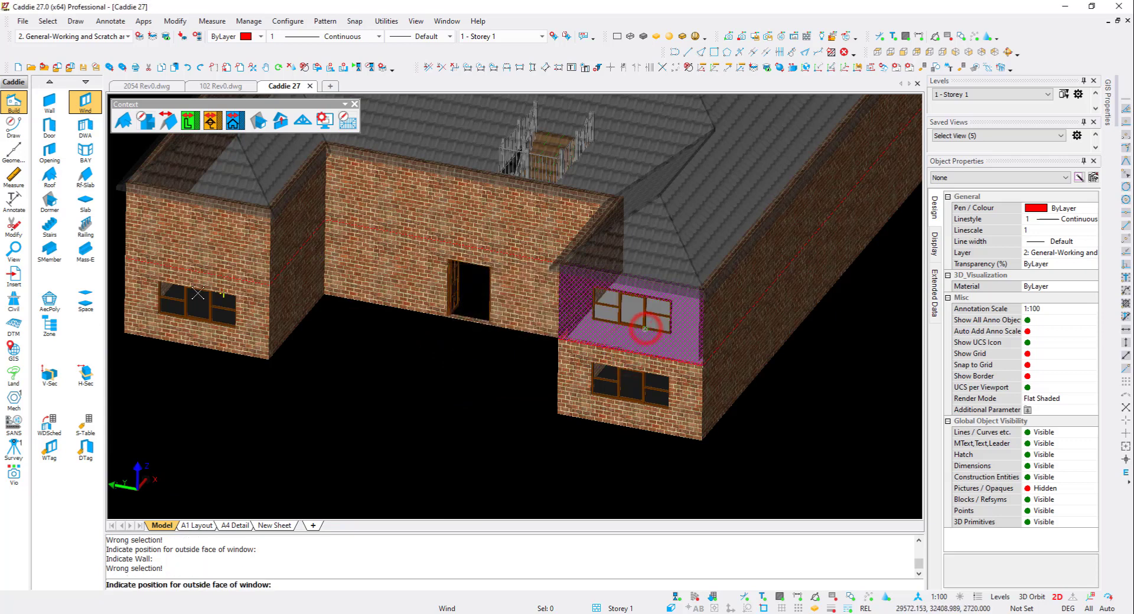
left_click(198, 271)
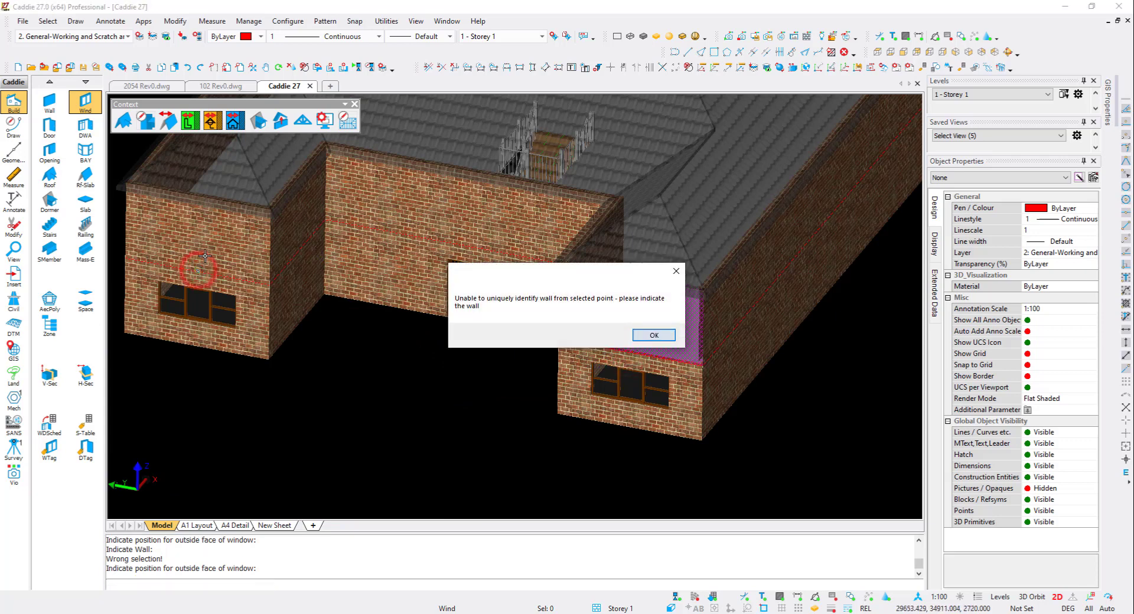
key("Return")
left_click(206, 244)
left_click(475, 248)
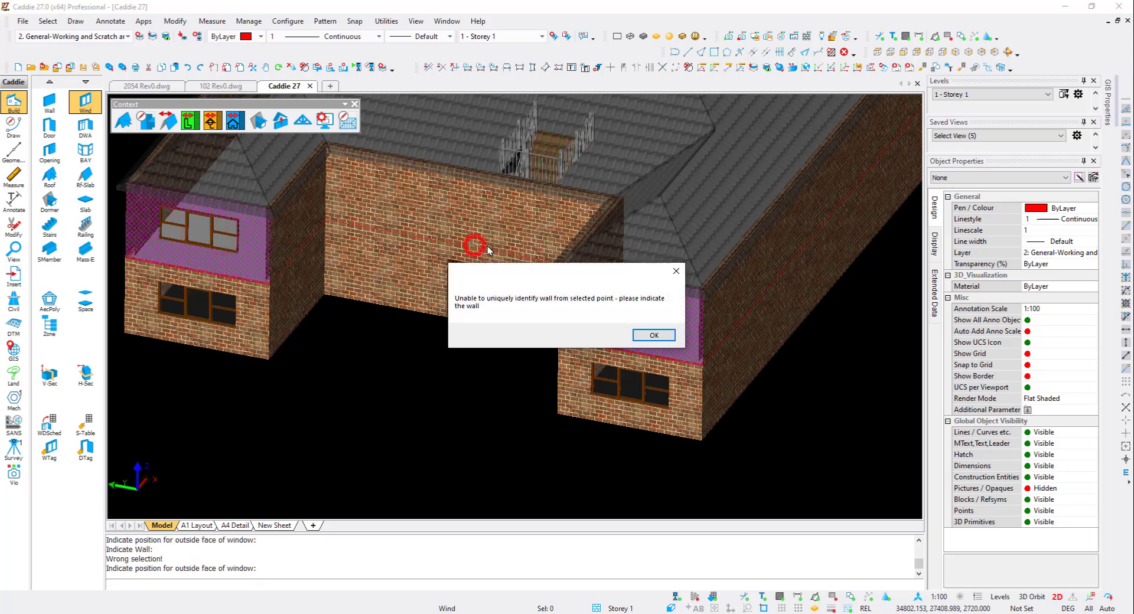
key("Return")
left_click(497, 230)
key("Escape")
- Return to the plan view and switch the active level to Storey 0
middle_click_drag(526, 360, 434, 353, "shift")
scroll(434, 352, "down", 4)
middle_click_drag(674, 335, 608, 401, "shift")
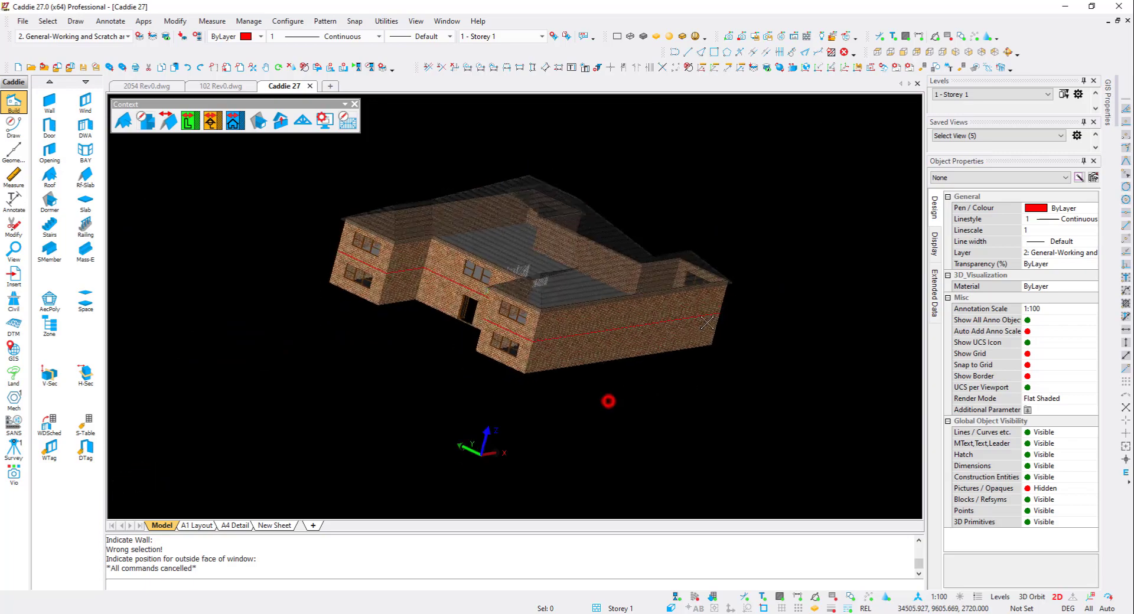
middle_click_drag(644, 329, 627, 375, "shift")
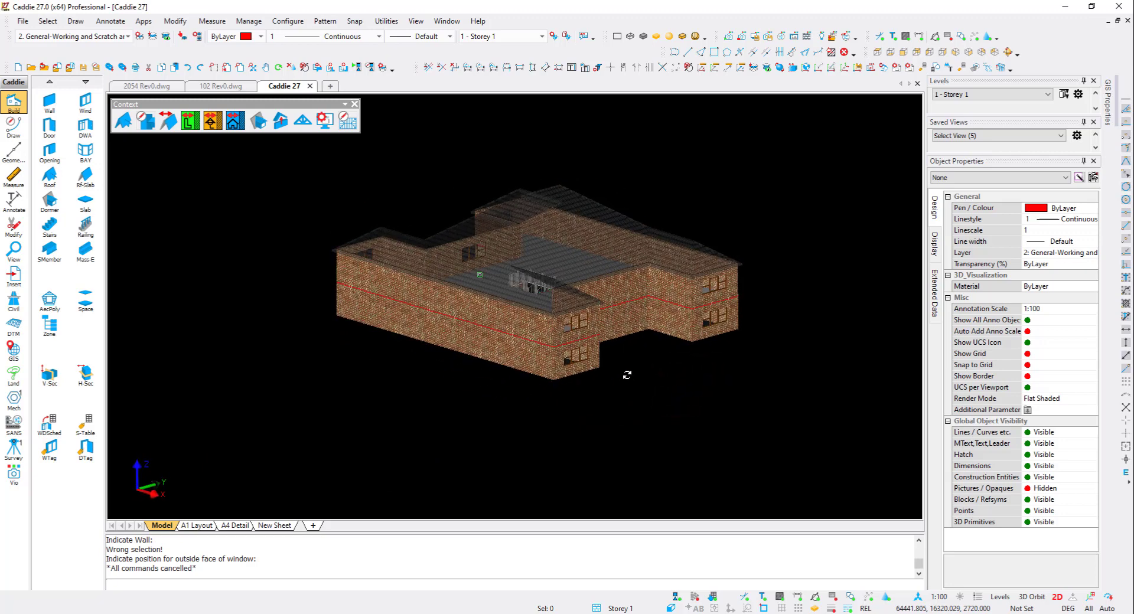
key("F5")
middle_click_drag(598, 188, 592, 353)
scroll(583, 310, "up", 3)
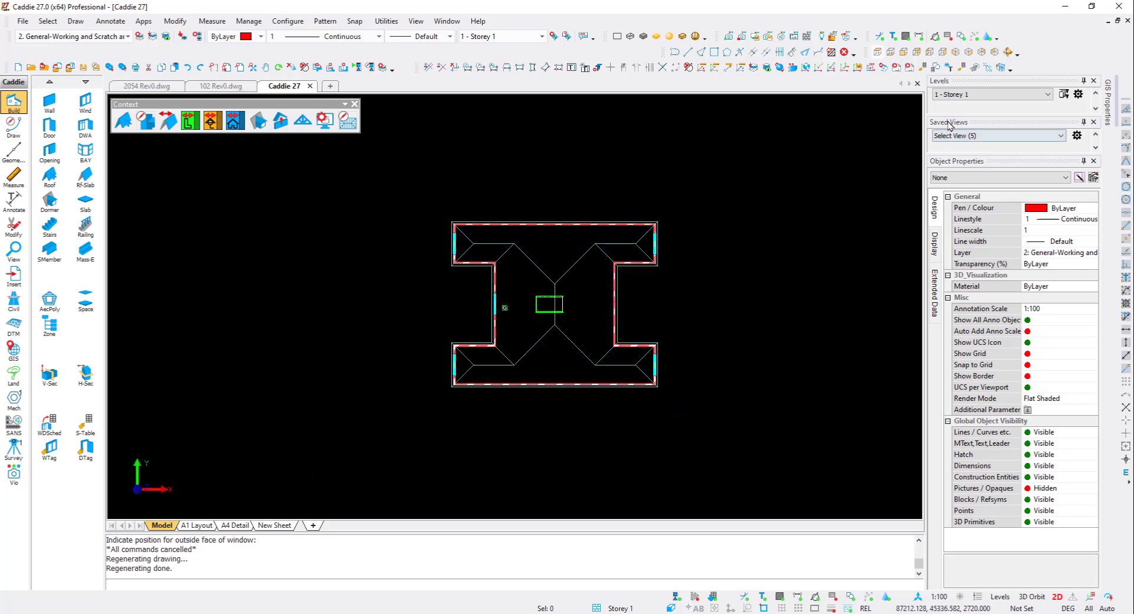
left_click(960, 94)
left_click(953, 110)
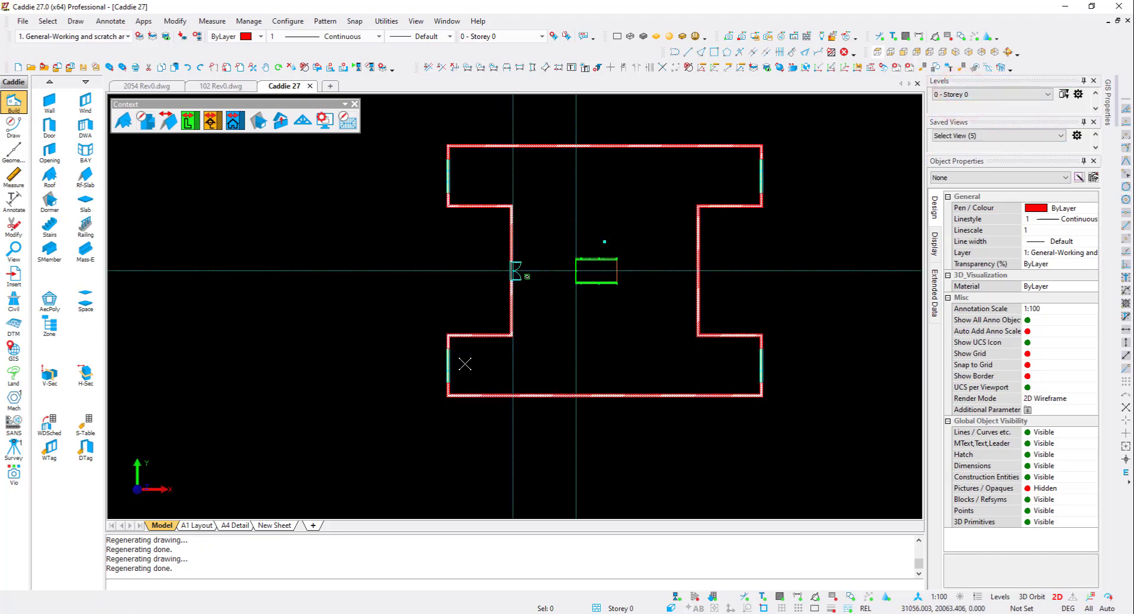
- Add an AEC dimension group along the left-side walls using the Arch1-Chains-3 style
scroll(465, 363, "up", 2)
left_click(443, 333)
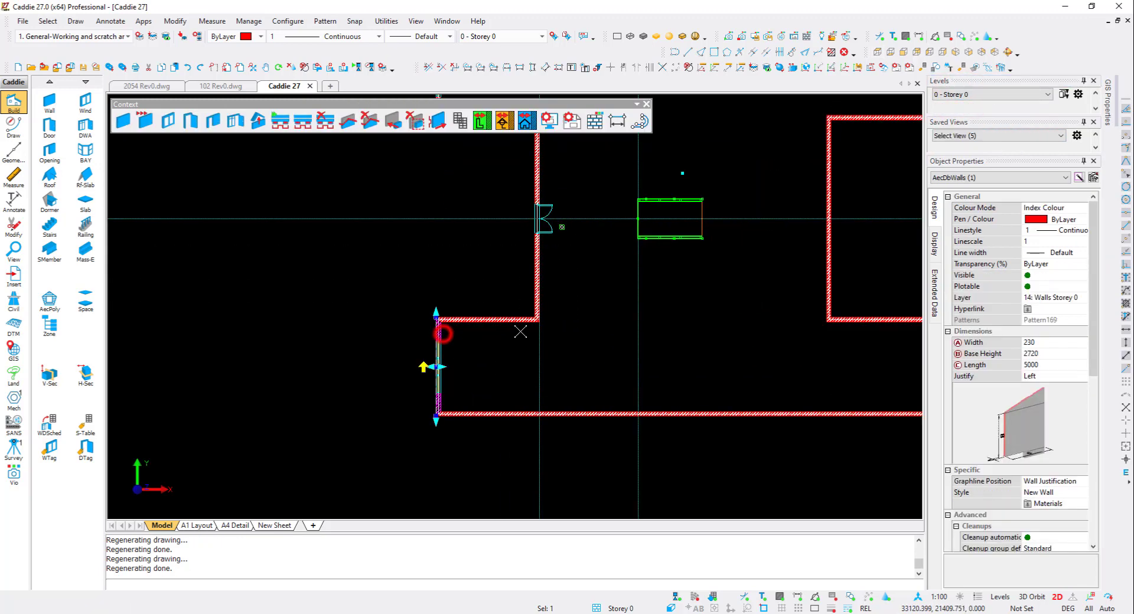
left_click(539, 291)
middle_click_drag(489, 101, 503, 253)
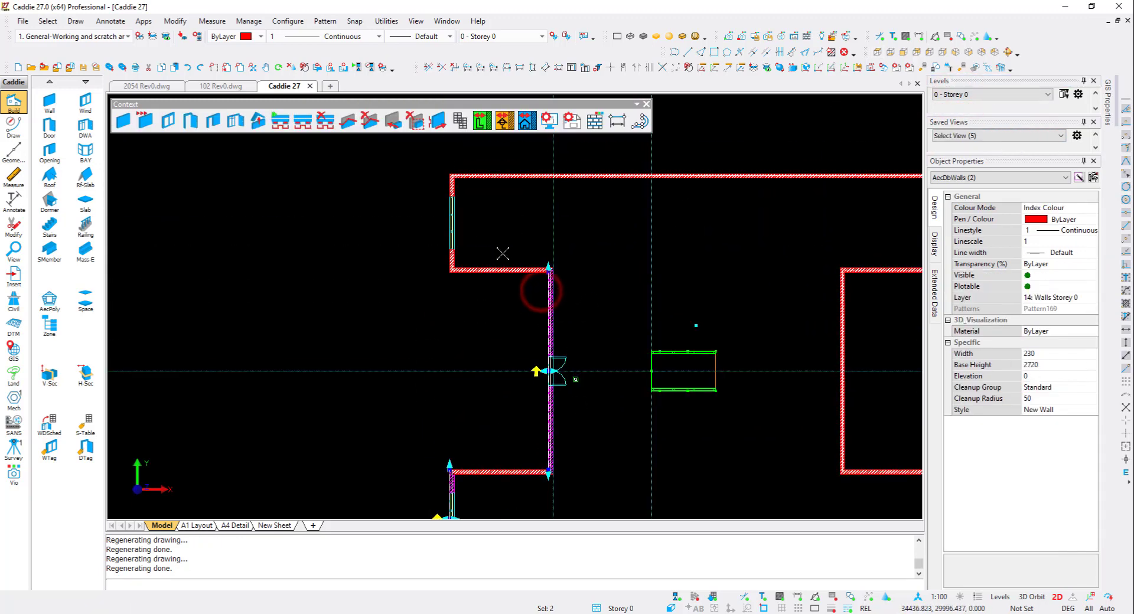
right_click(503, 202)
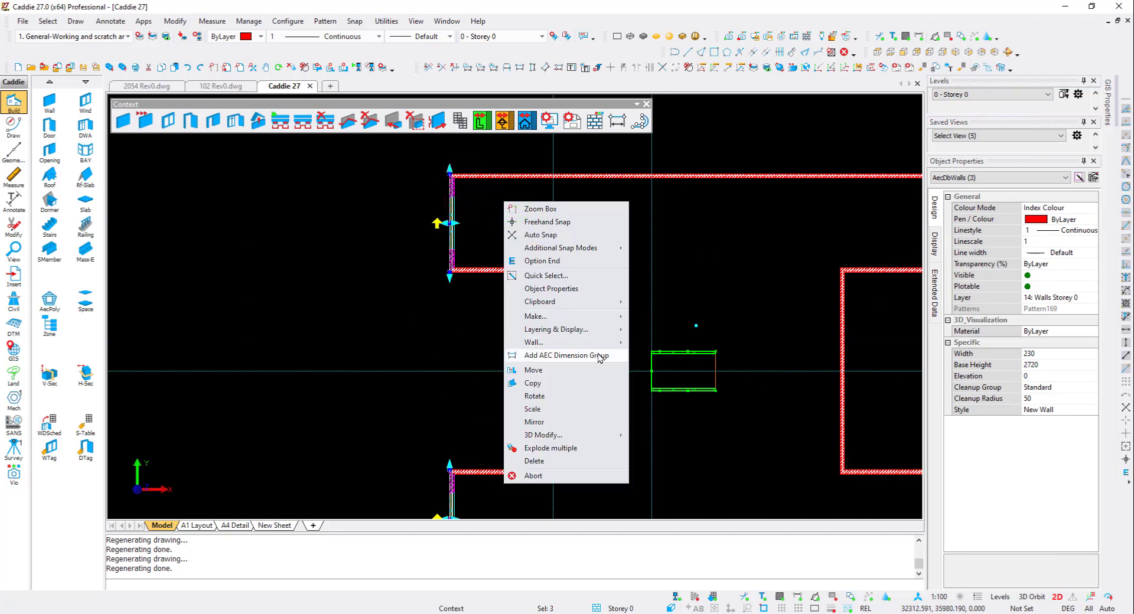
left_click(600, 356)
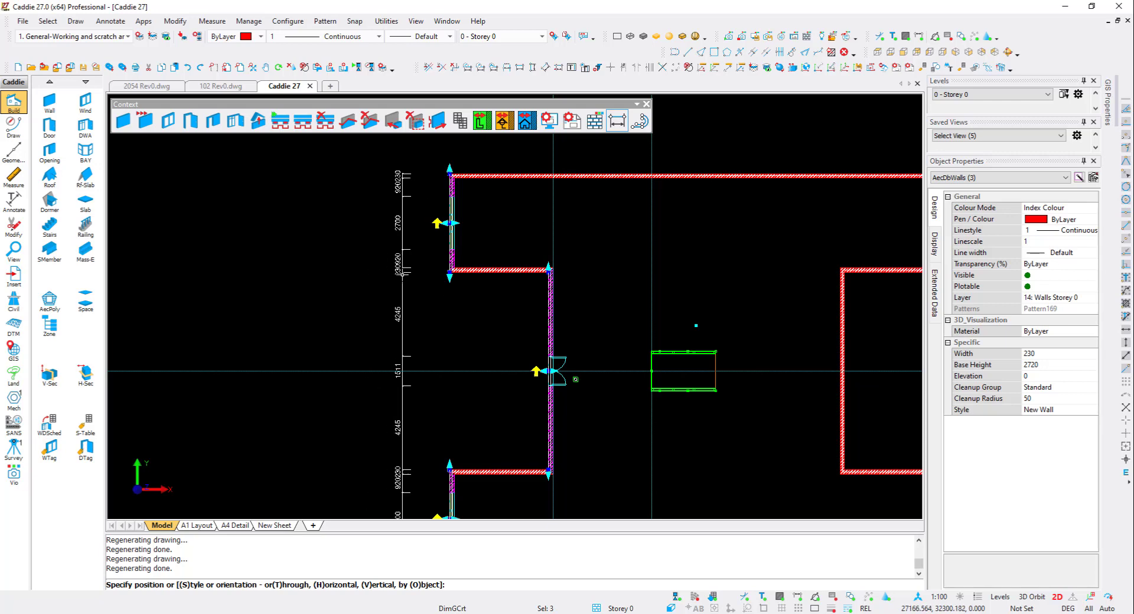
middle_click_drag(405, 275, 463, 202)
scroll(464, 202, "down", 2)
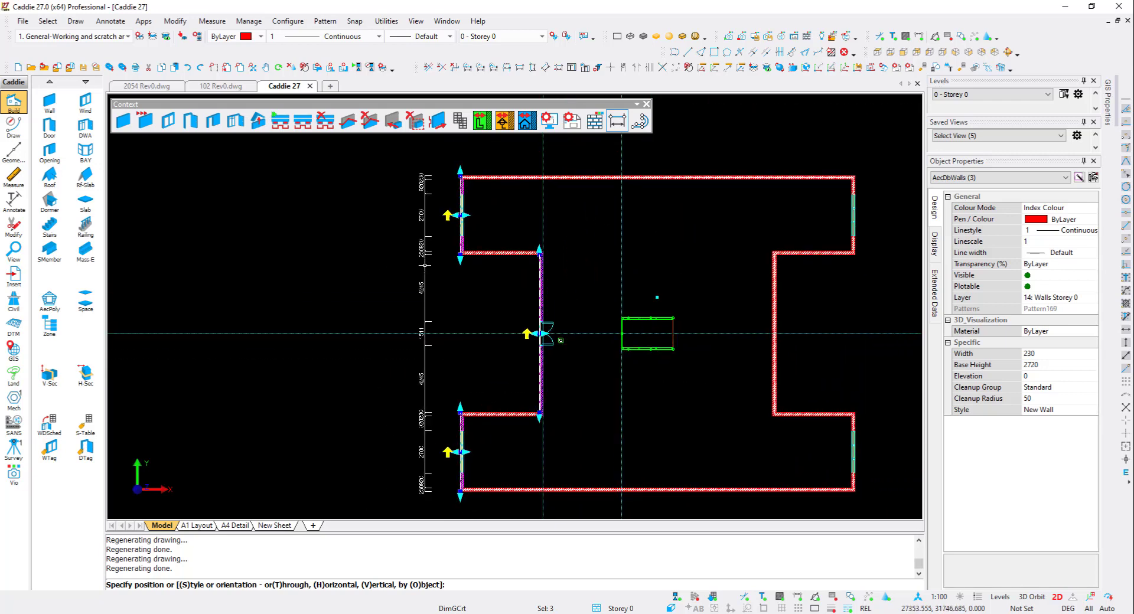
right_click(424, 266)
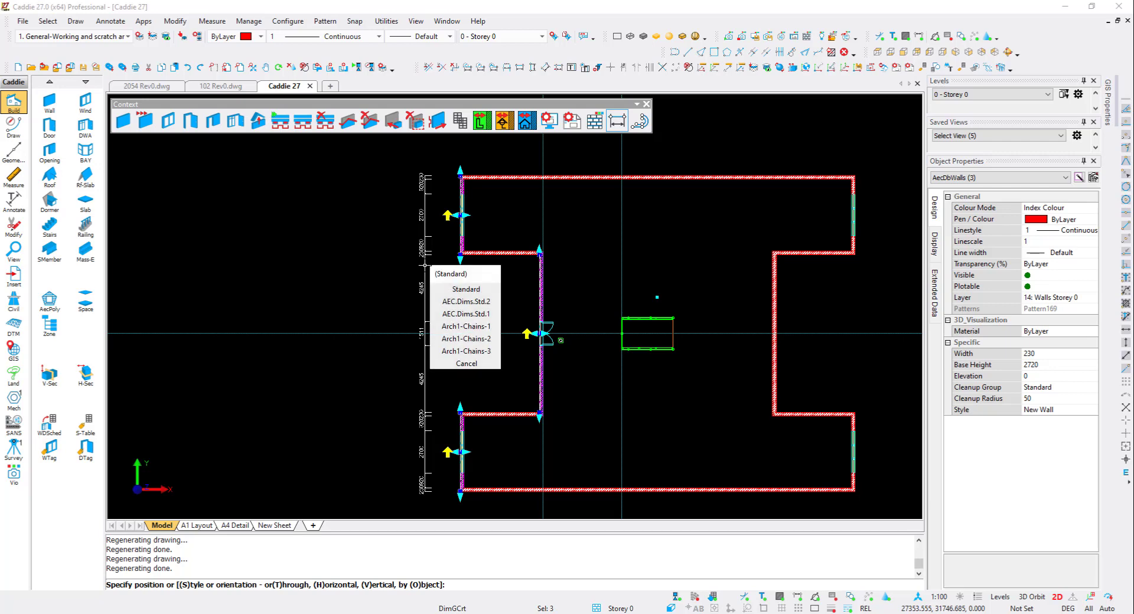
left_click(462, 351)
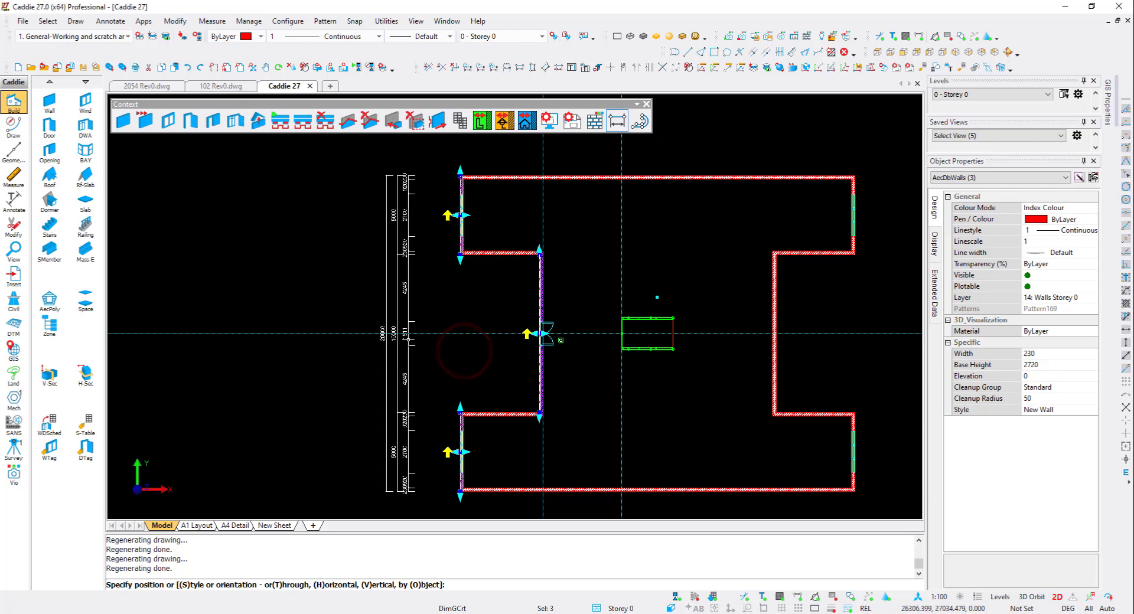
key("Escape")
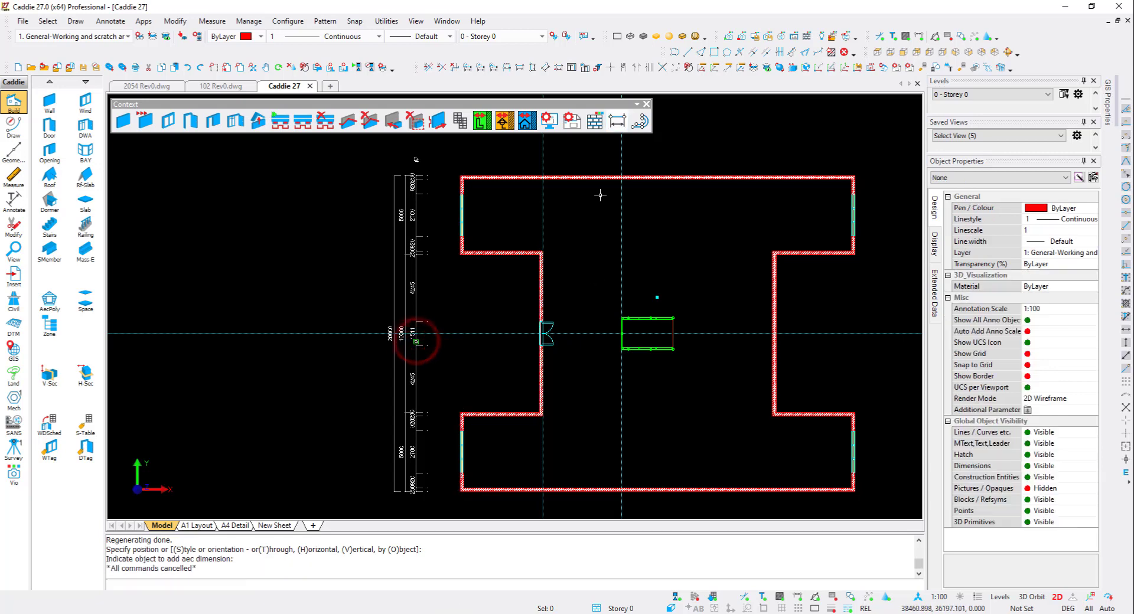
- Add an AEC dimension group along the right-side walls using the Arch1-Chains-3 style
left_click(851, 188)
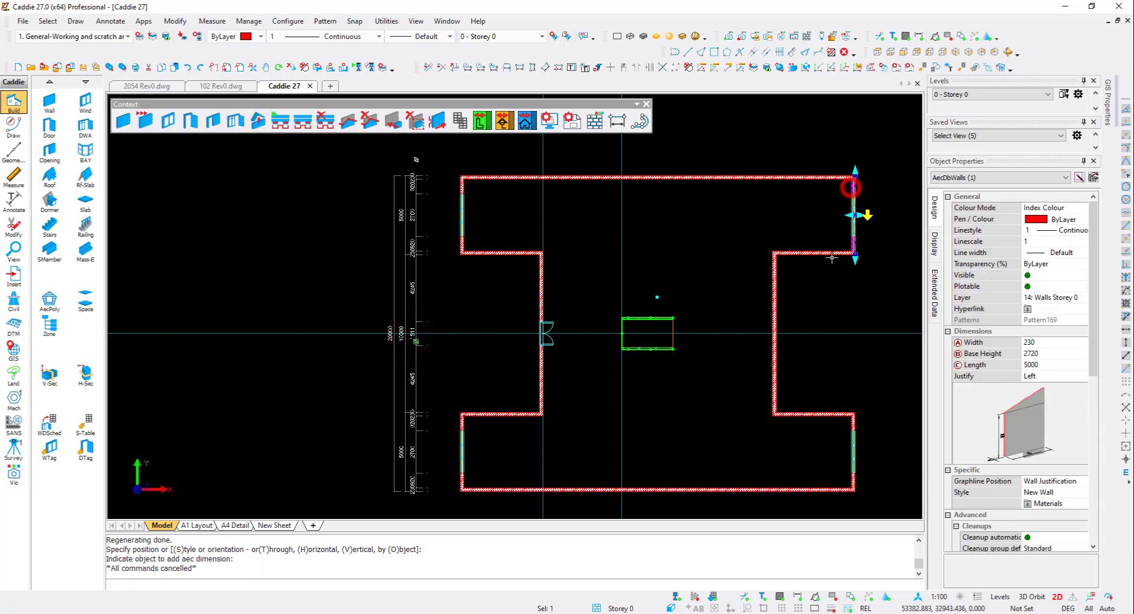
left_click(772, 284)
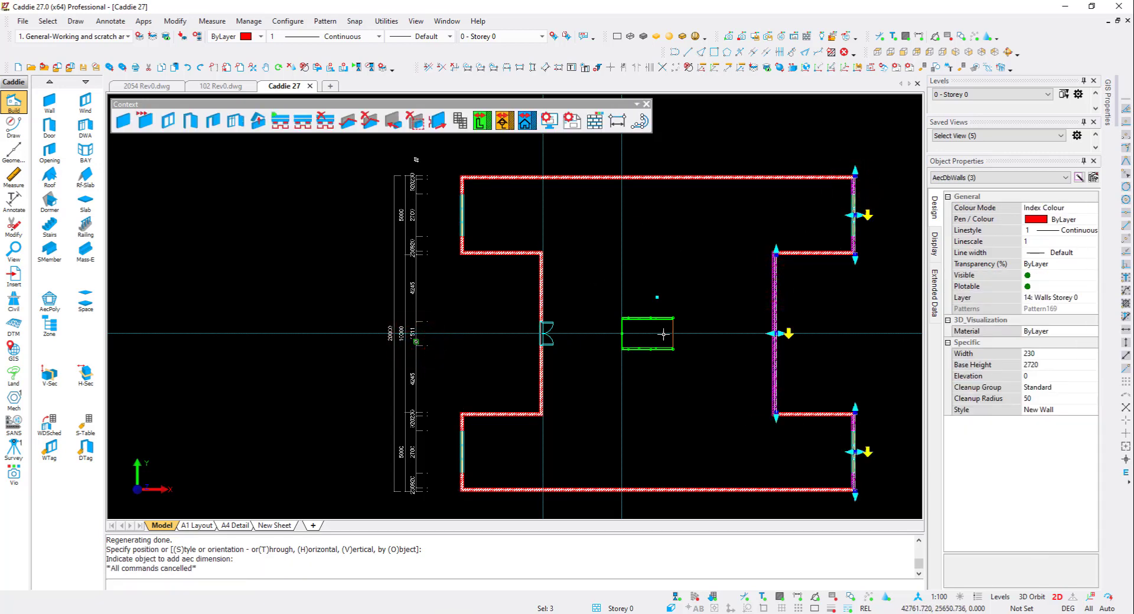
right_click(603, 296)
left_click(686, 449)
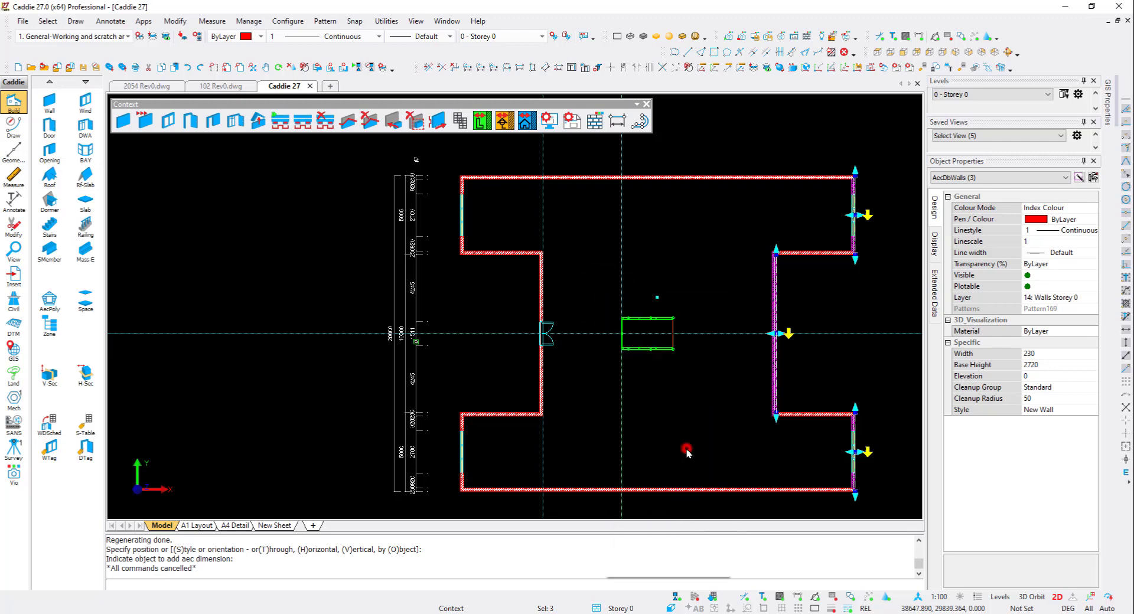
middle_click_drag(748, 372, 596, 362)
scroll(596, 363, "down", 2)
key("s")
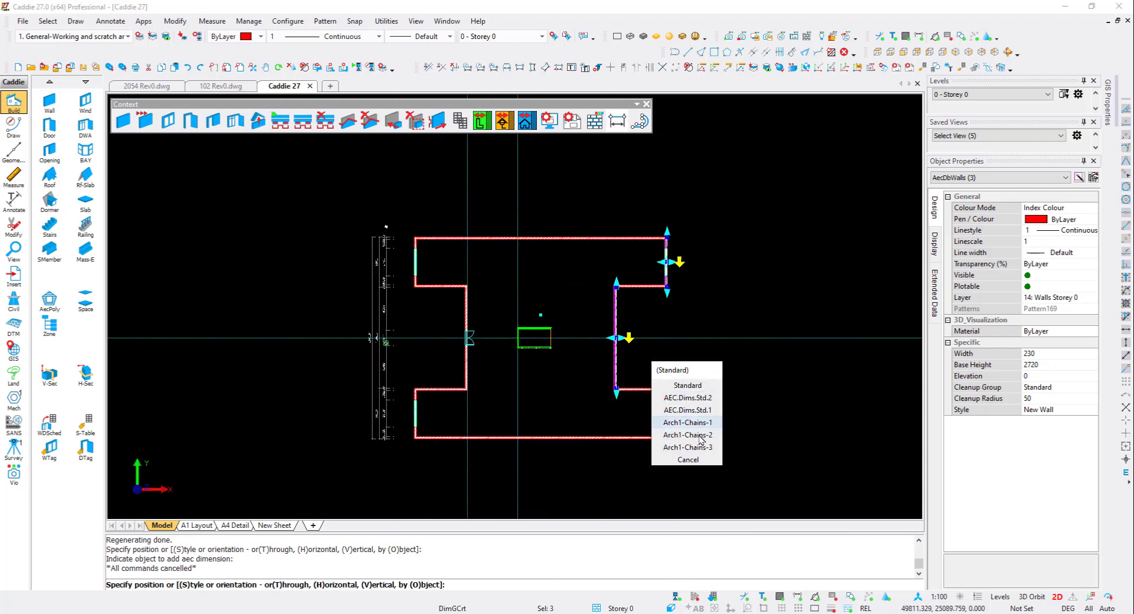
left_click(698, 448)
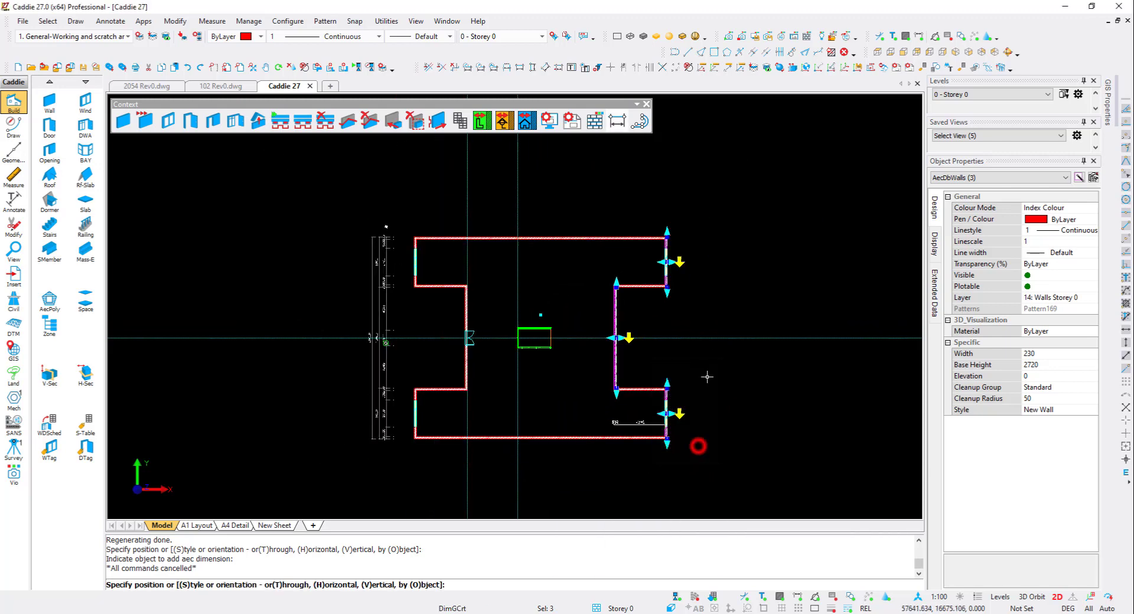
left_click(704, 324)
key("Escape")
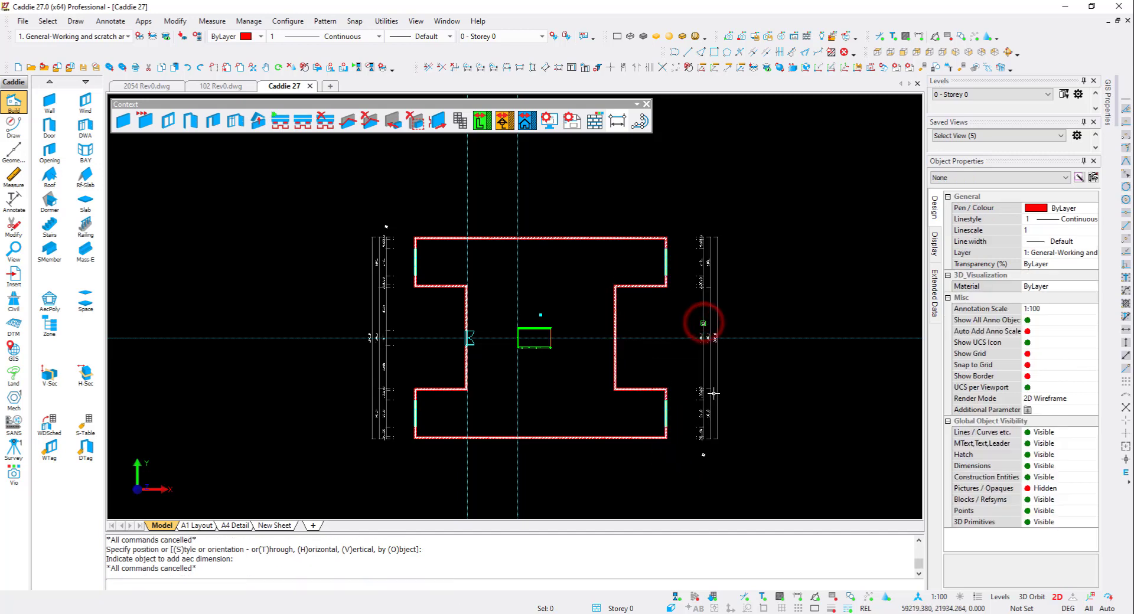
- Orbit into a 3D view and place a window in an inner ground-floor wall
scroll(713, 390, "up", 3)
mouse_move(717, 303)
middle_mouse_down("shift")
mouse_move(747, 355)
mouse_move(670, 412)
middle_mouse_up("shift")
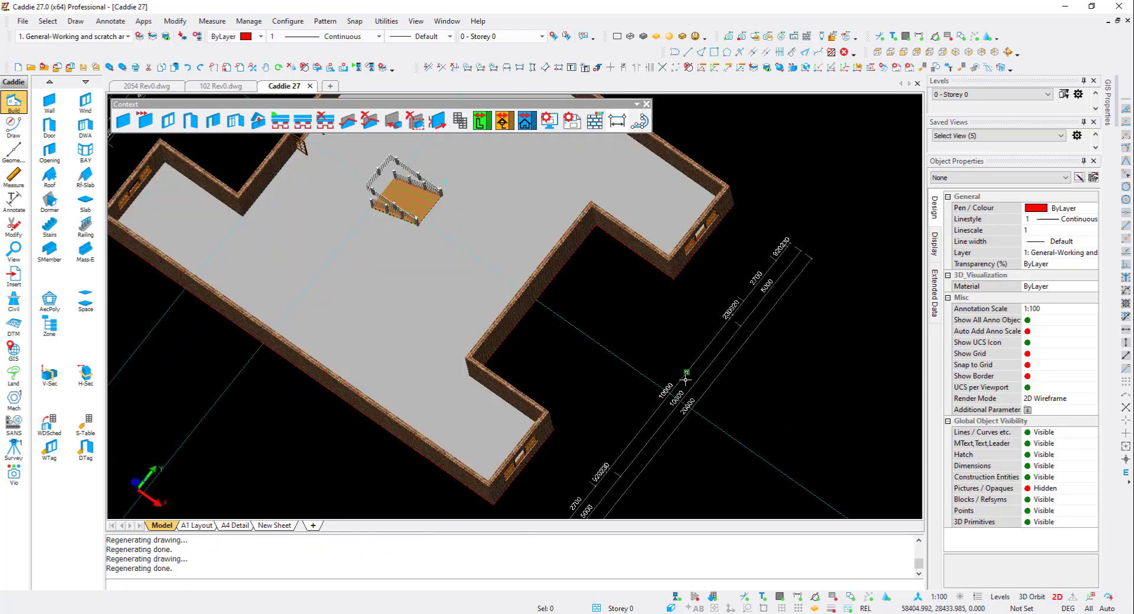
left_click(85, 100)
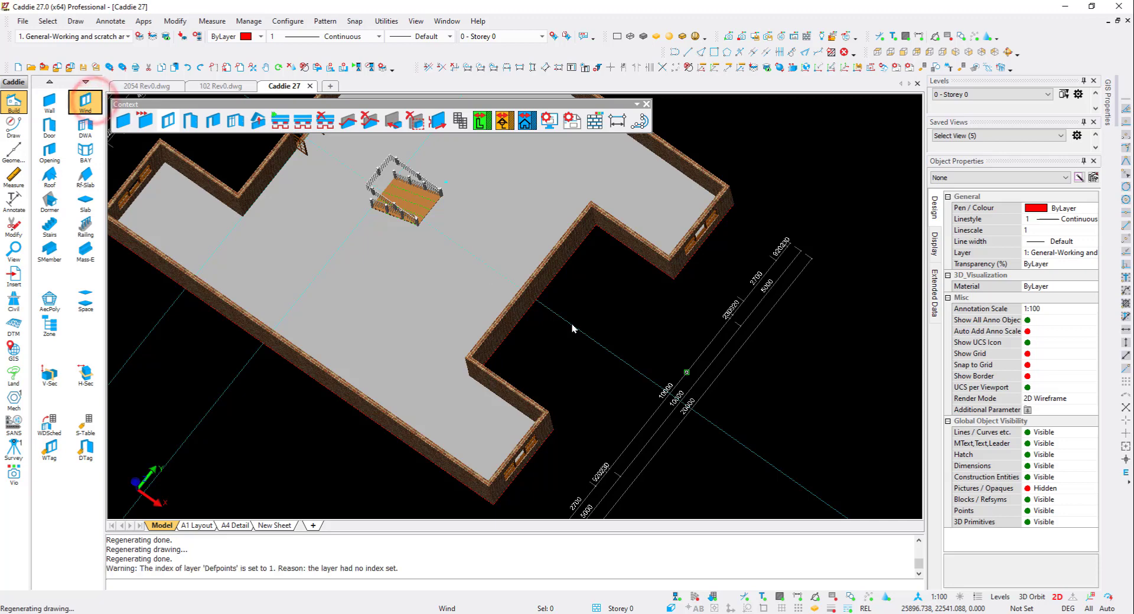
left_click(631, 414)
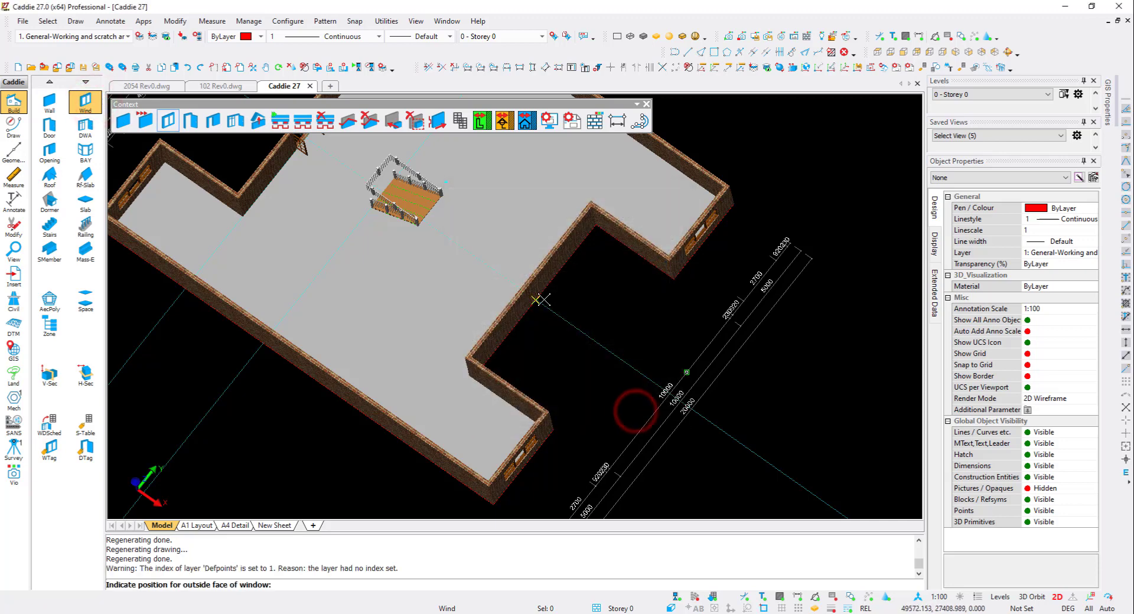
left_click(540, 301)
key("Escape")
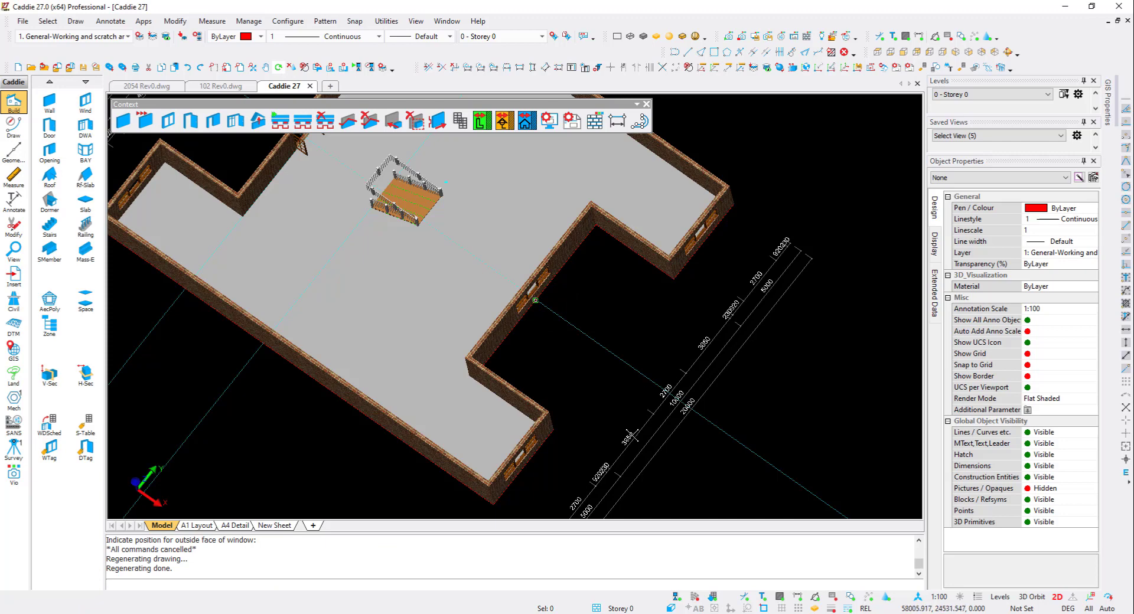
- Delete the newly placed ground-floor window
scroll(550, 326, "up", 2)
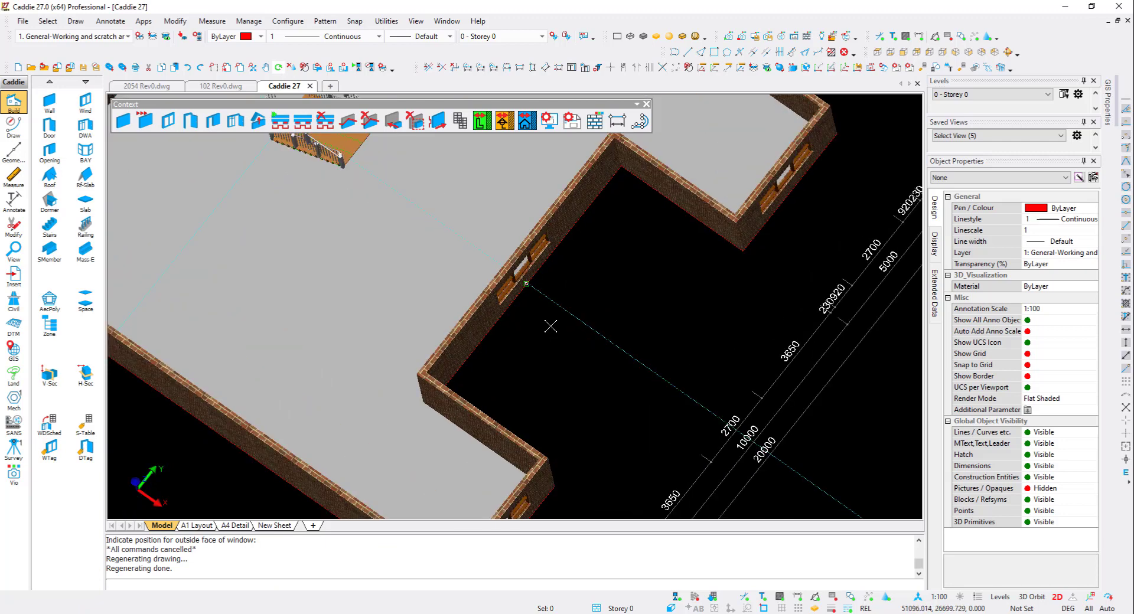
left_click(530, 255)
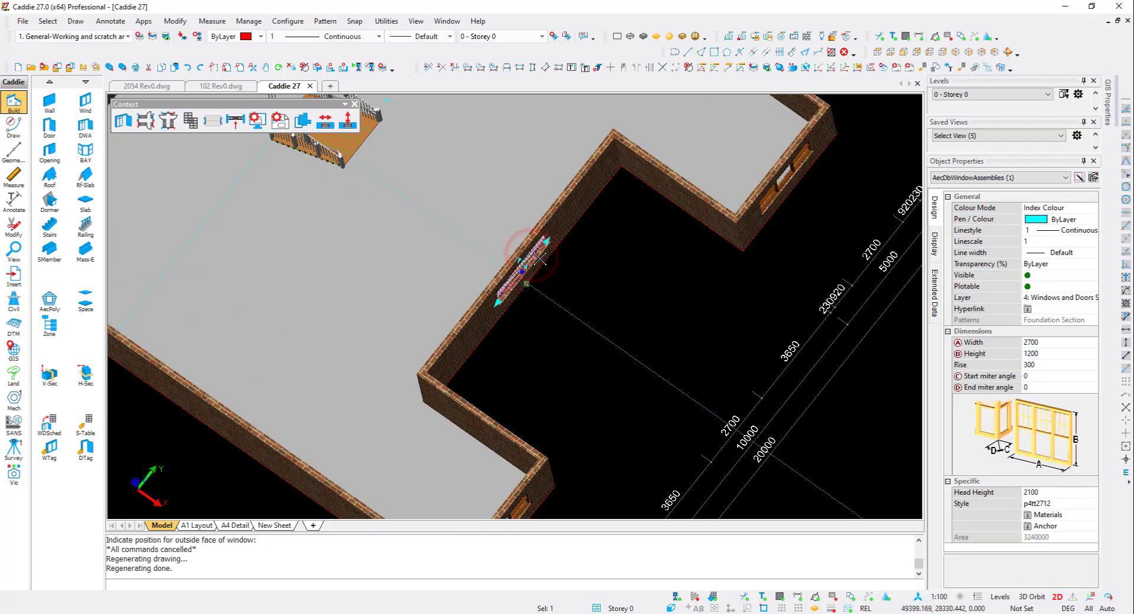
key("Delete")
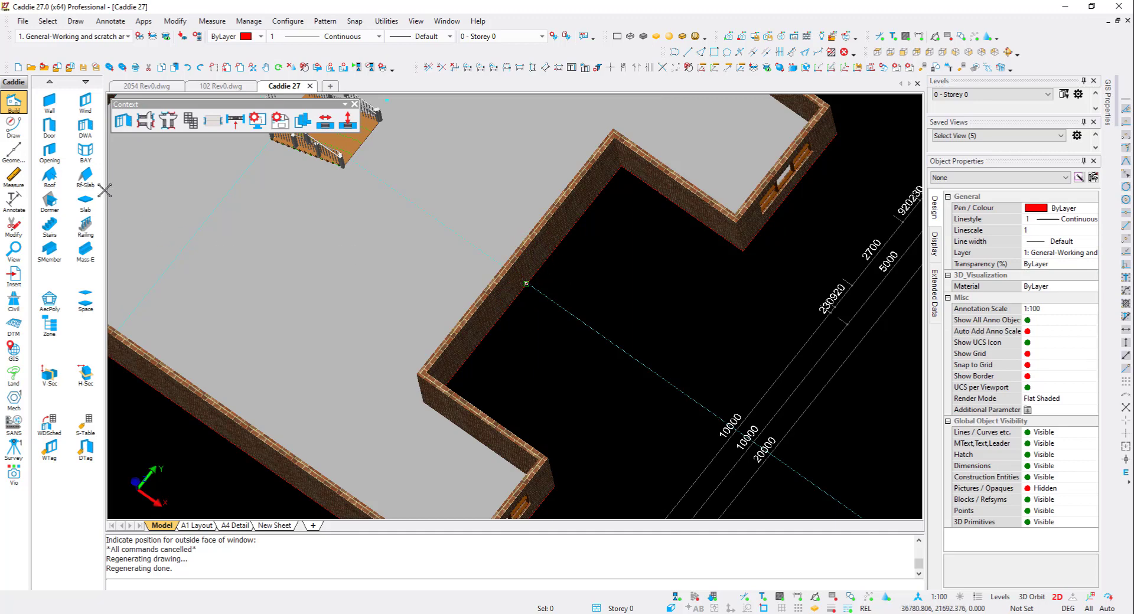
- Return to the plan view and switch the active level to Storey 1
scroll(496, 349, "down", 2)
key("F5")
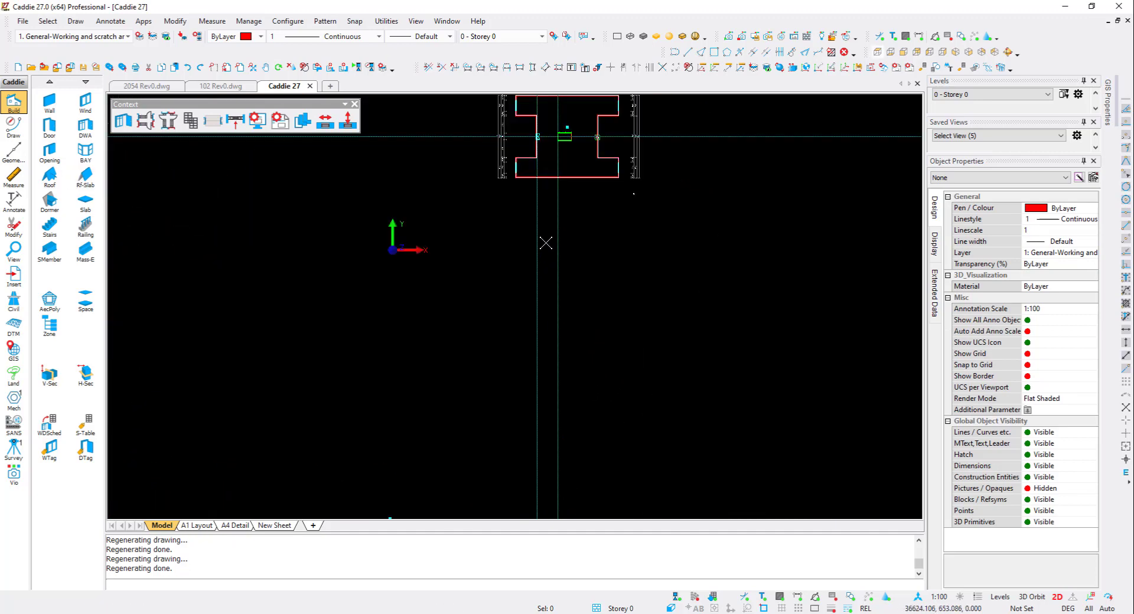
middle_click_drag(546, 243, 536, 401)
scroll(567, 245, "up", 2)
left_click(973, 95)
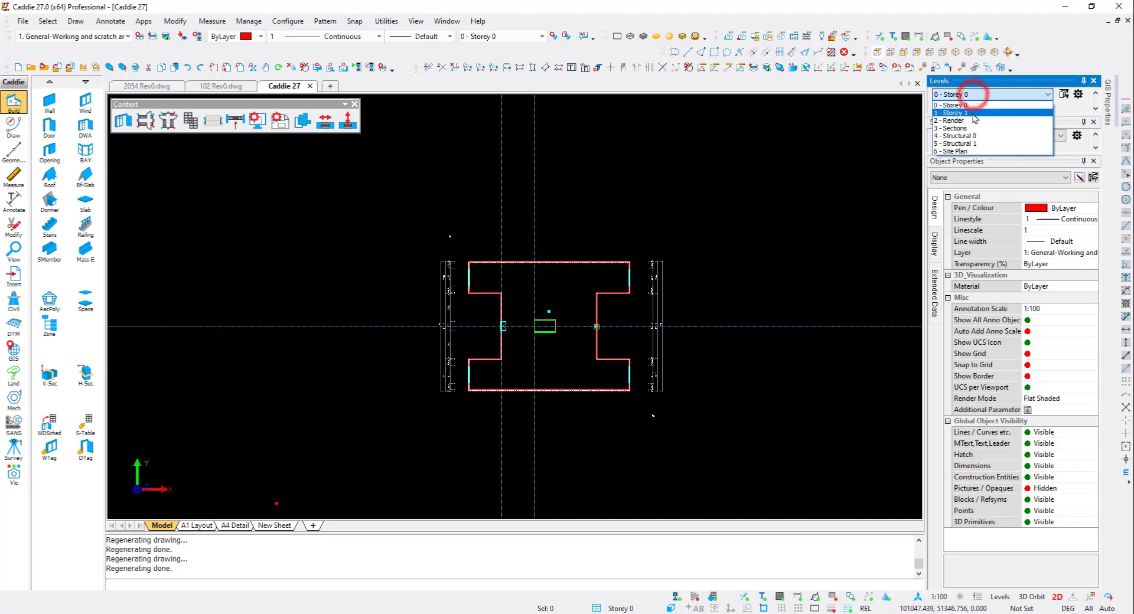
left_click(974, 110)
scroll(470, 331, "up", 3)
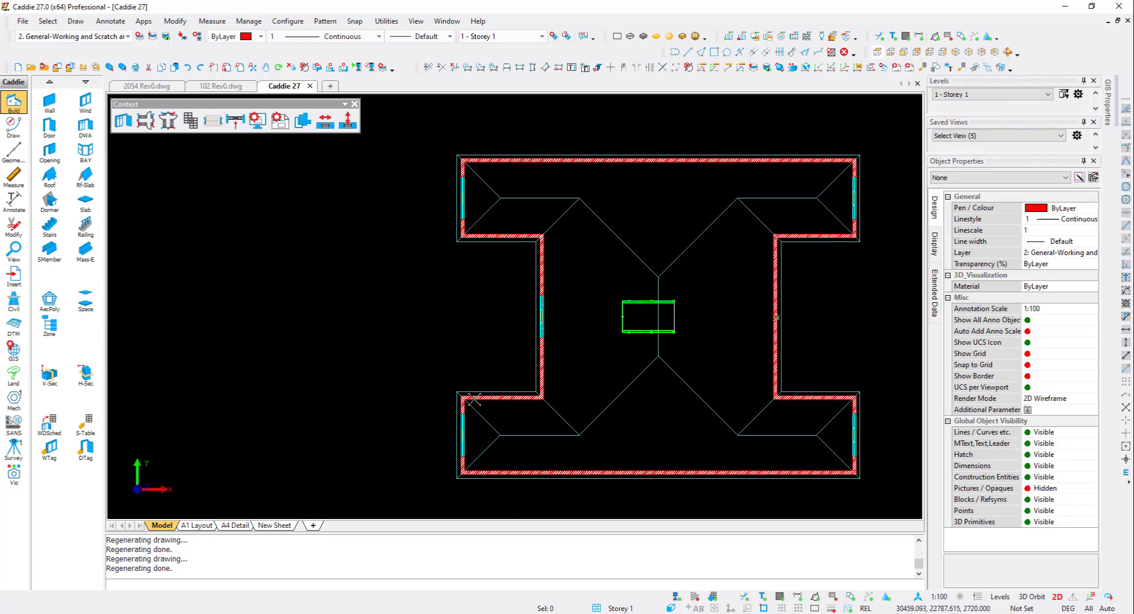
- Add an AEC dimension group along the Storey 1 left-side walls using the Arch1-Chains-3 style
left_click(462, 408)
left_click(542, 277)
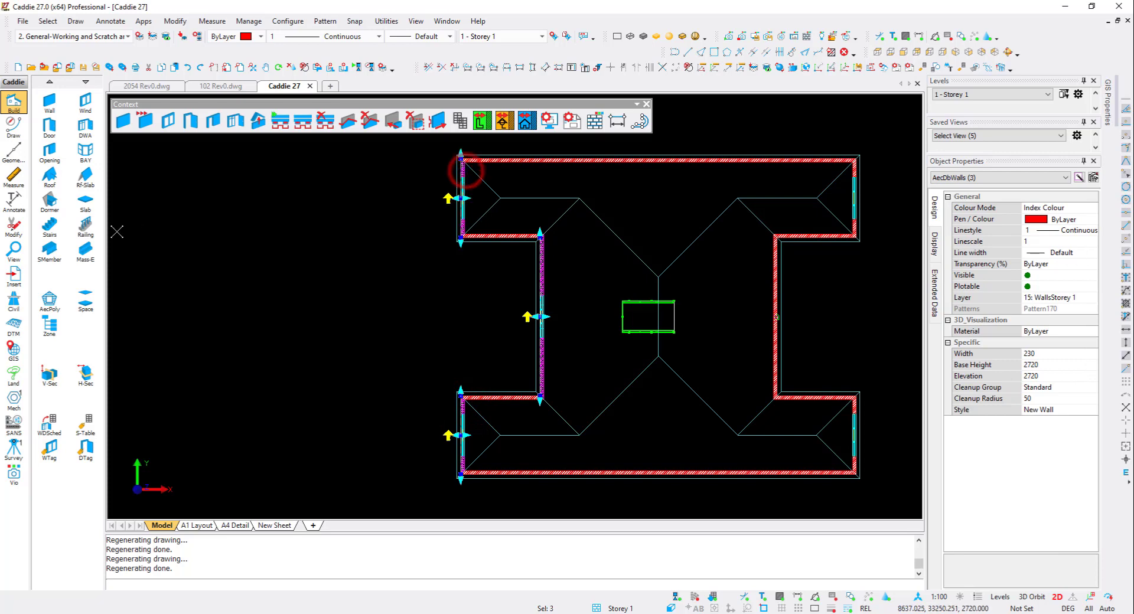
right_click(313, 191)
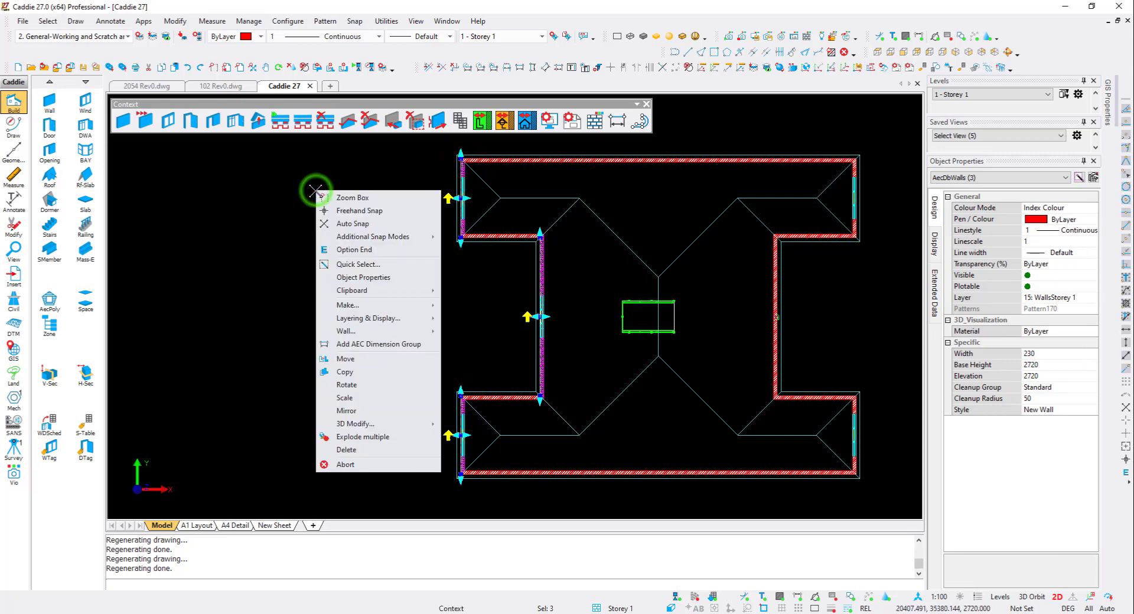
left_click(612, 112)
left_click(617, 120)
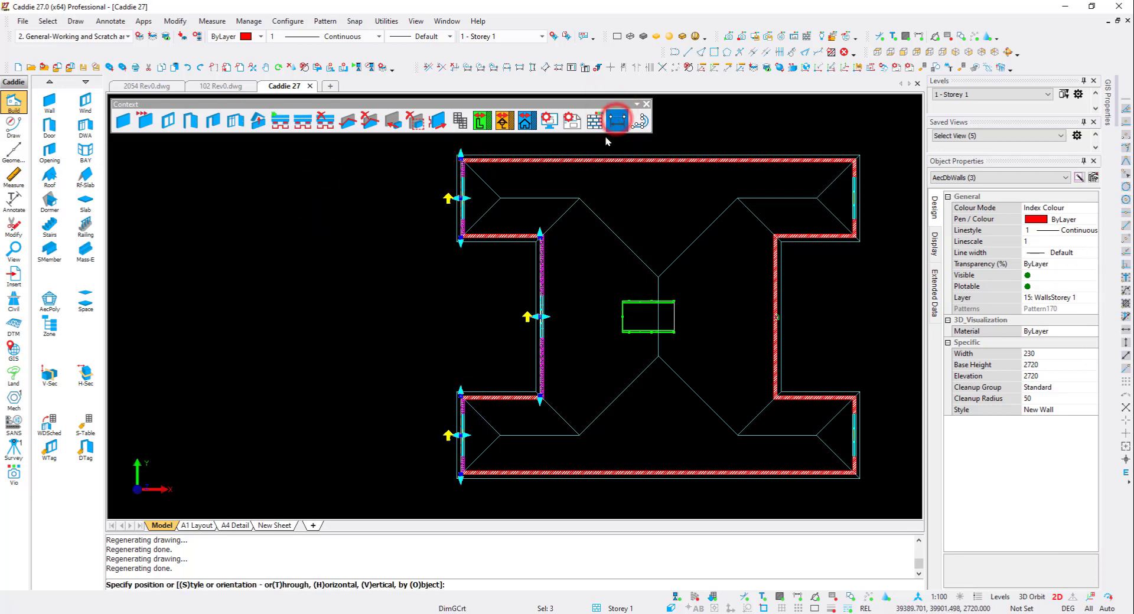
right_click(421, 323)
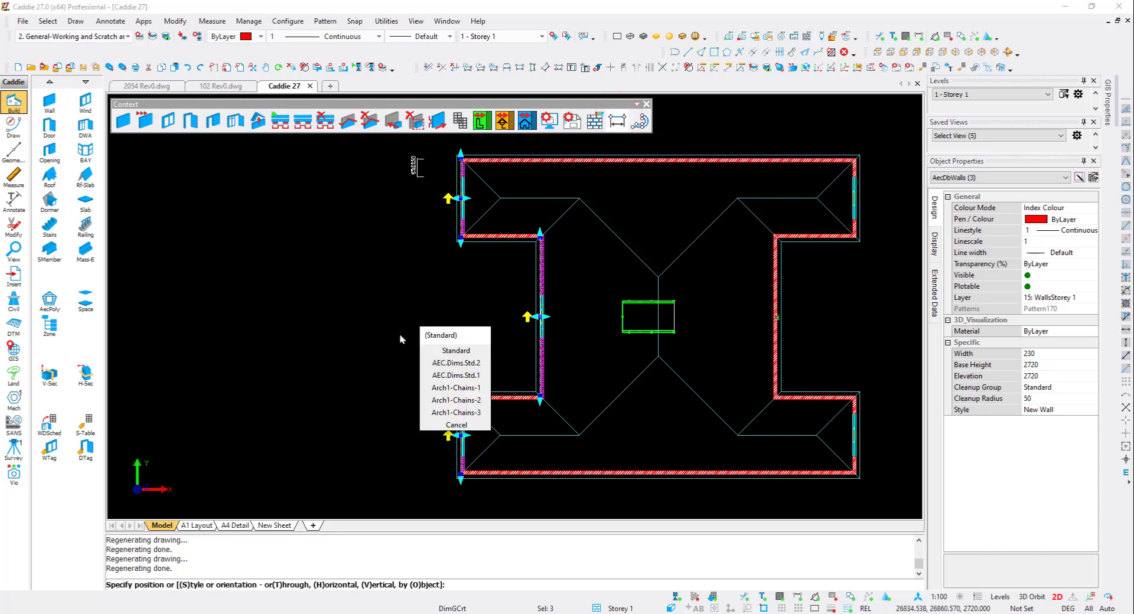
left_click(448, 411)
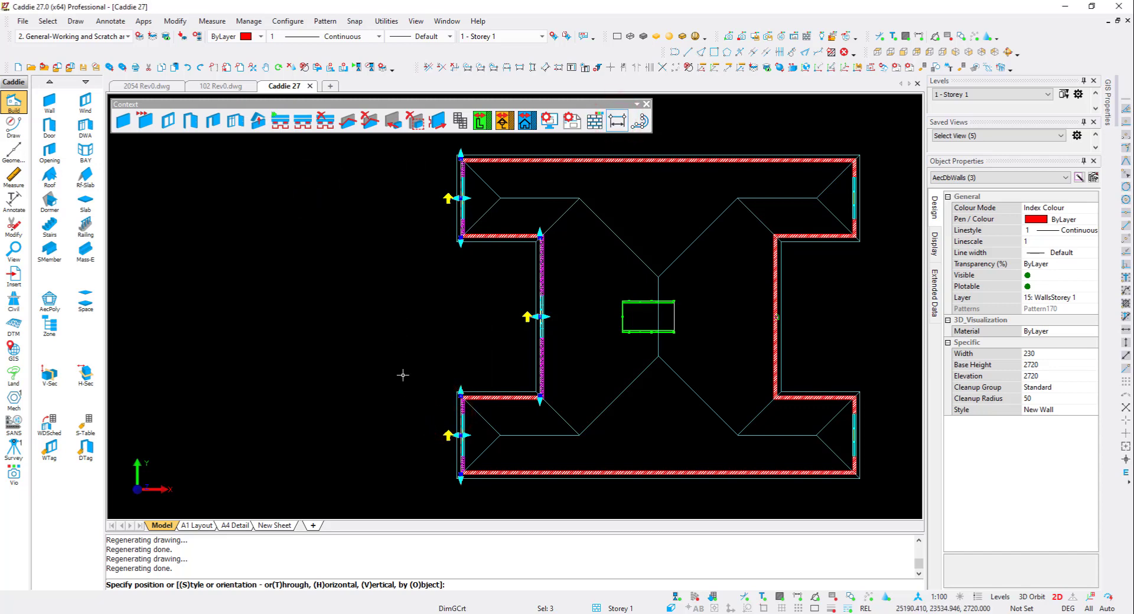
left_click(412, 372)
scroll(367, 338, "down", 2)
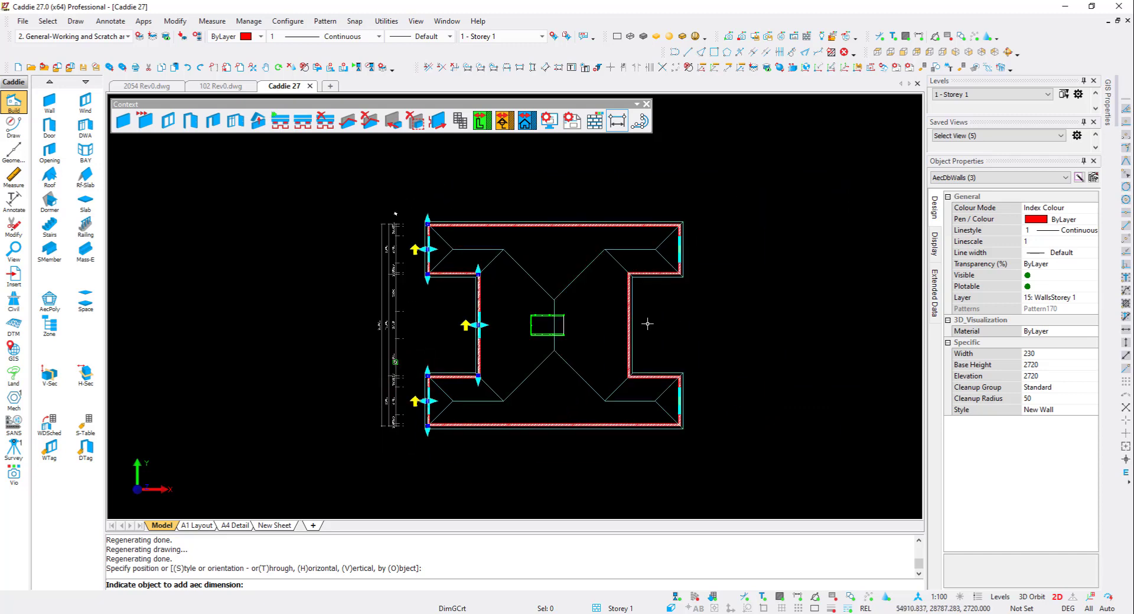
key("Escape")
- Open the setup of the New Sheet layout, rename it A0 and set the printer to PDF995
scroll(505, 315, "down", 3)
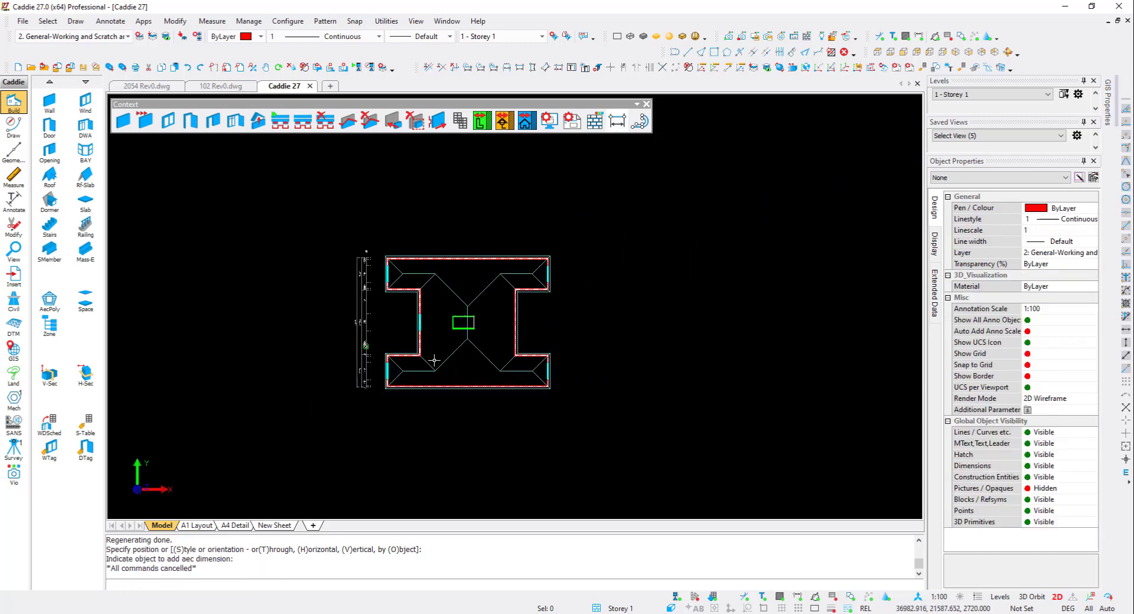
left_click(199, 525)
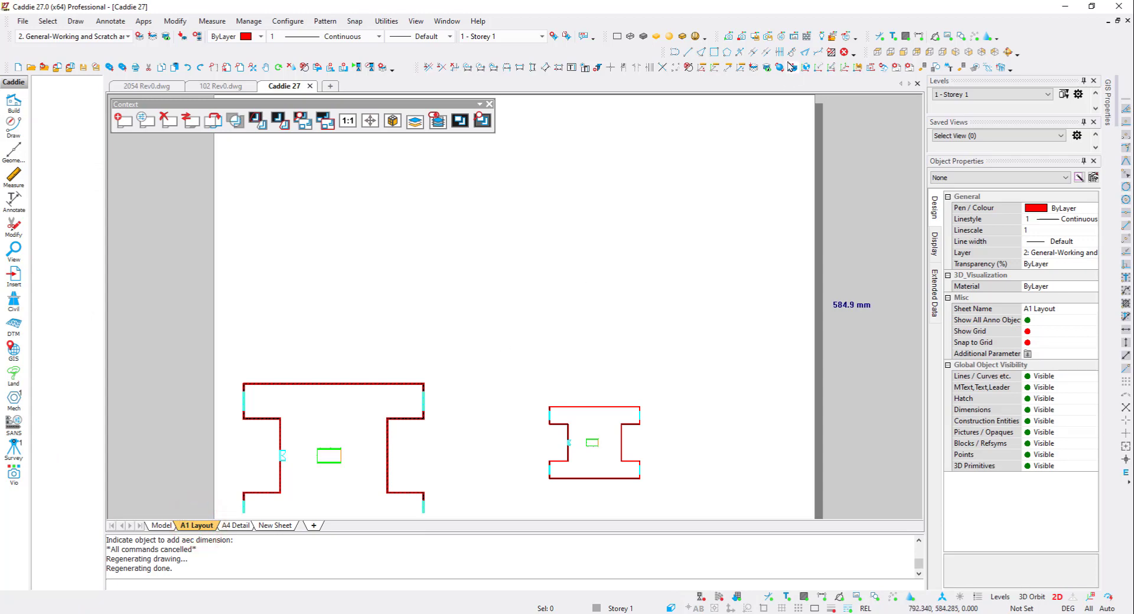
left_click(766, 66)
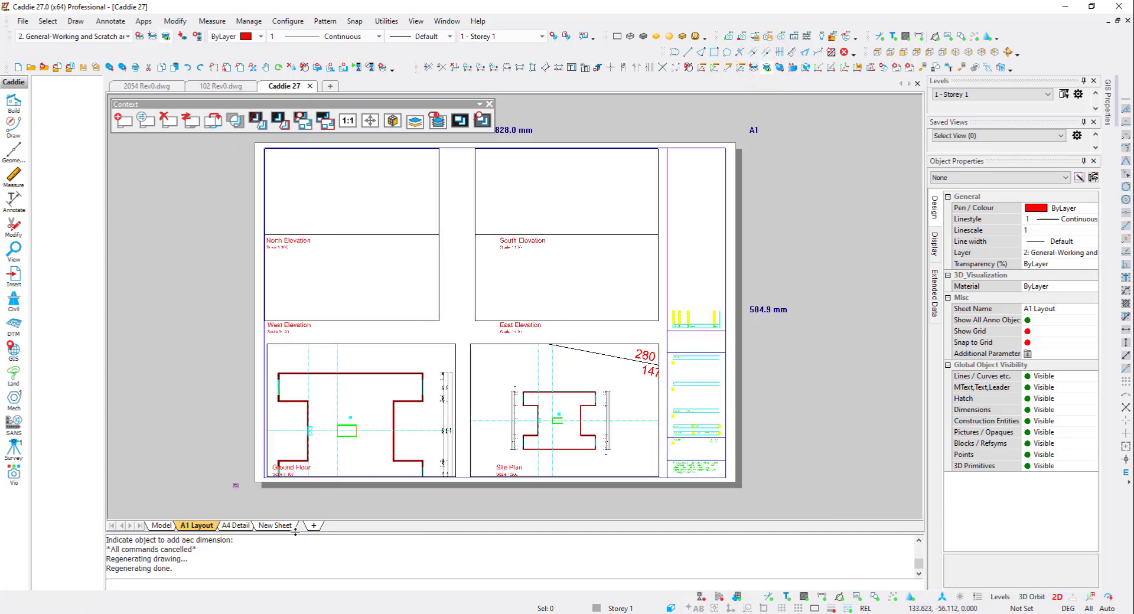
left_click(277, 528)
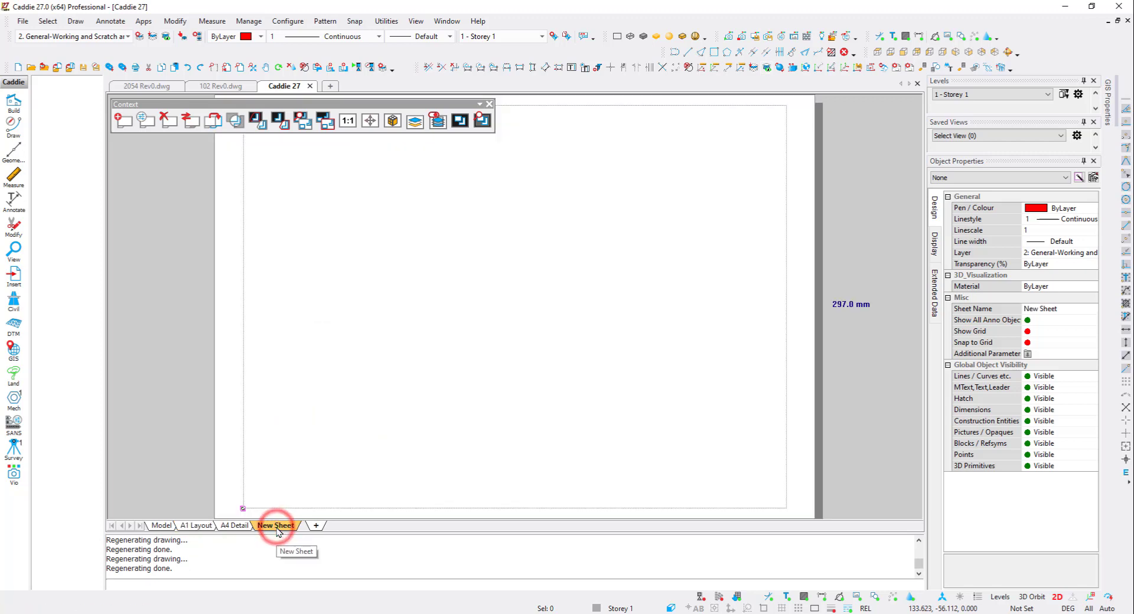
right_click(280, 528)
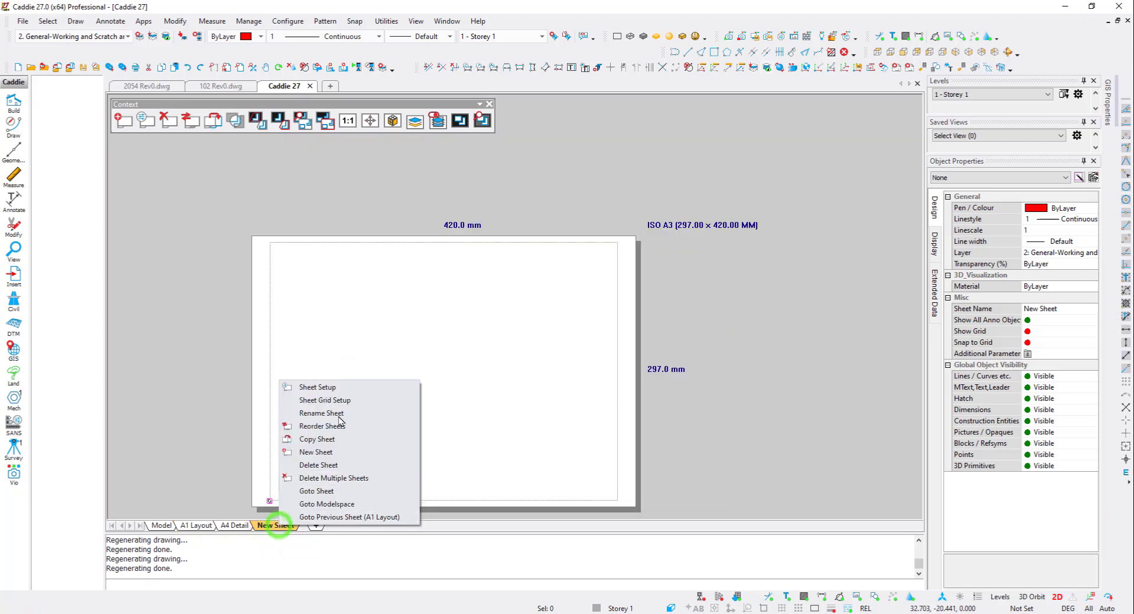
left_click(342, 387)
double_click(489, 220)
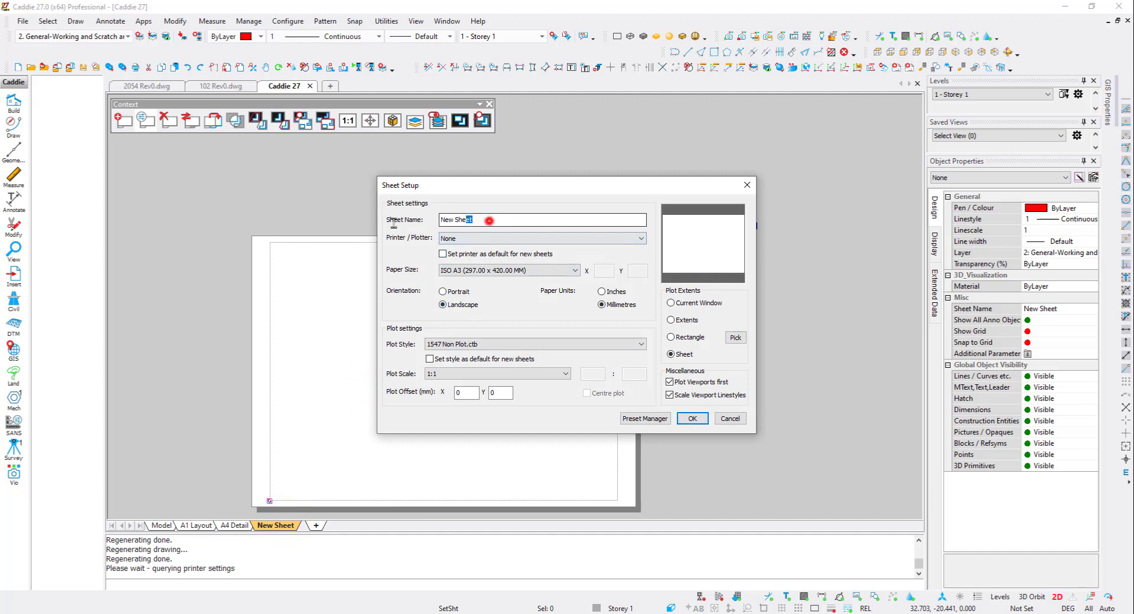
type("A0")
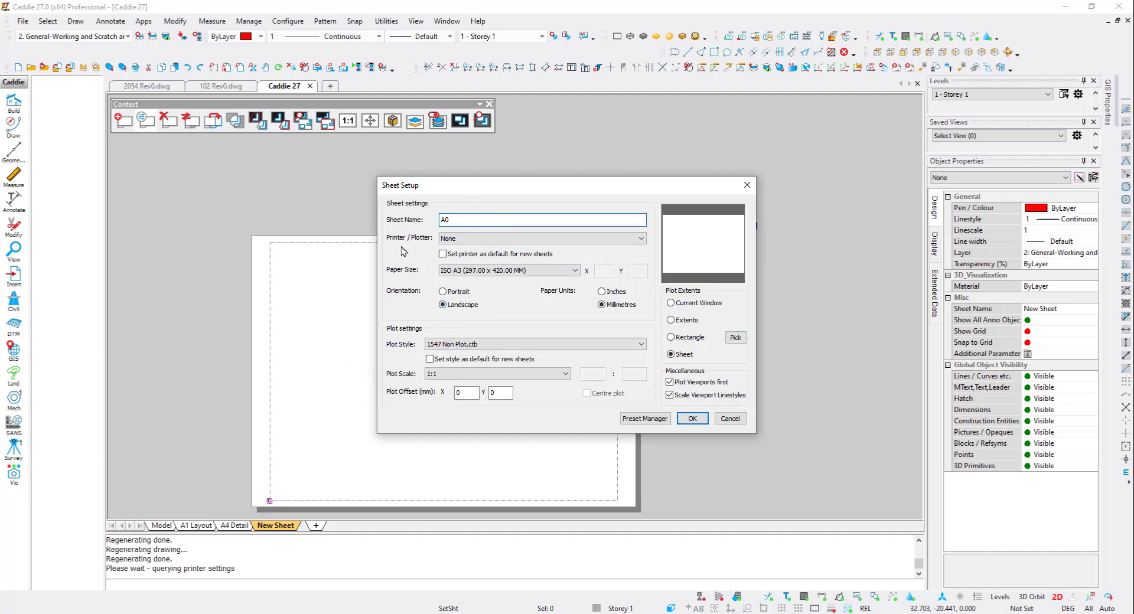
left_click(452, 238)
left_click(465, 356)
- Set the sheet's paper size to ISO A0 and plot style to Style1.ctb, and apply the setup
left_click(474, 270)
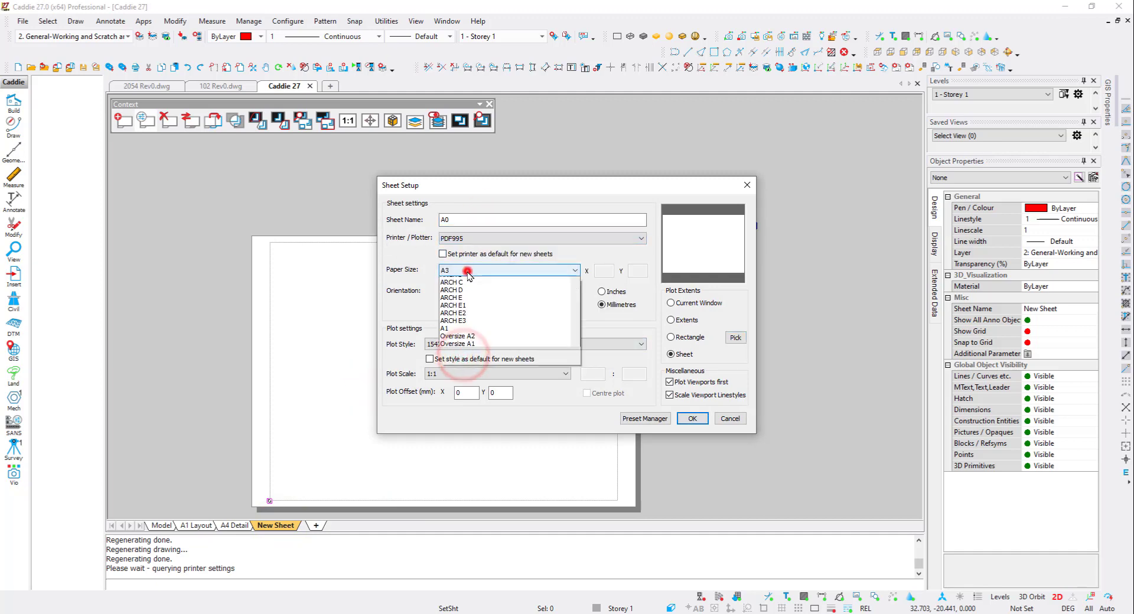
scroll(468, 435, "down", 4)
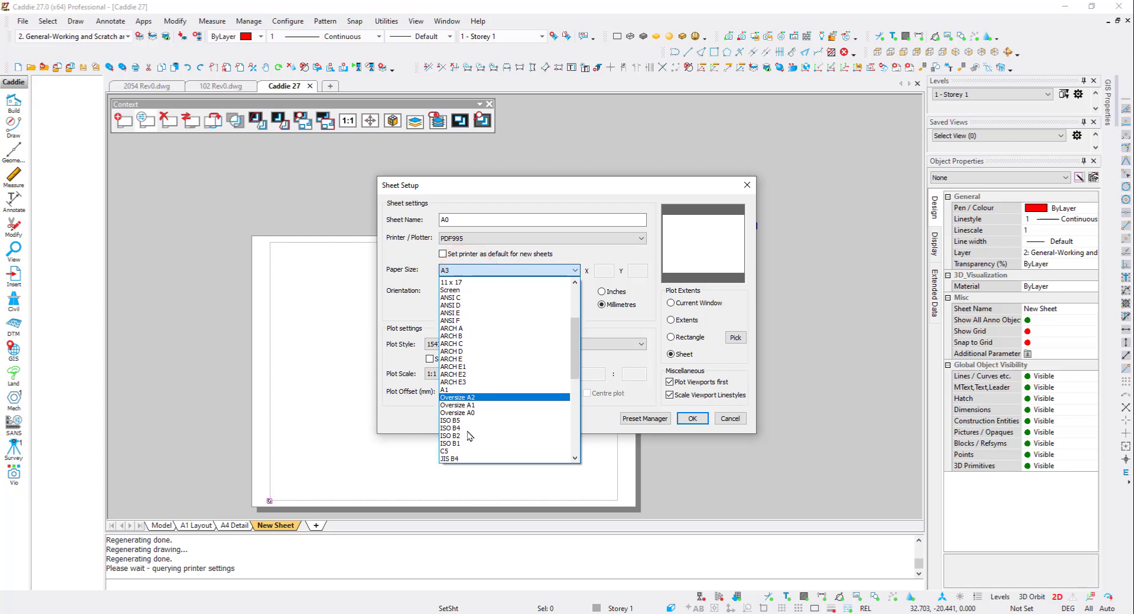
scroll(468, 433, "down", 1)
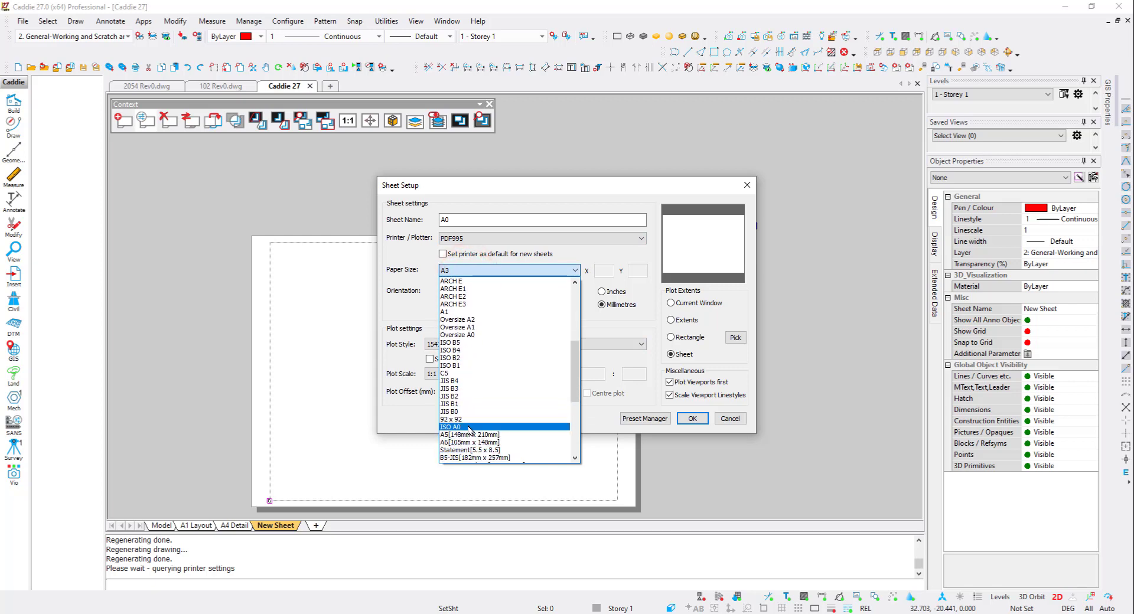
left_click(468, 424)
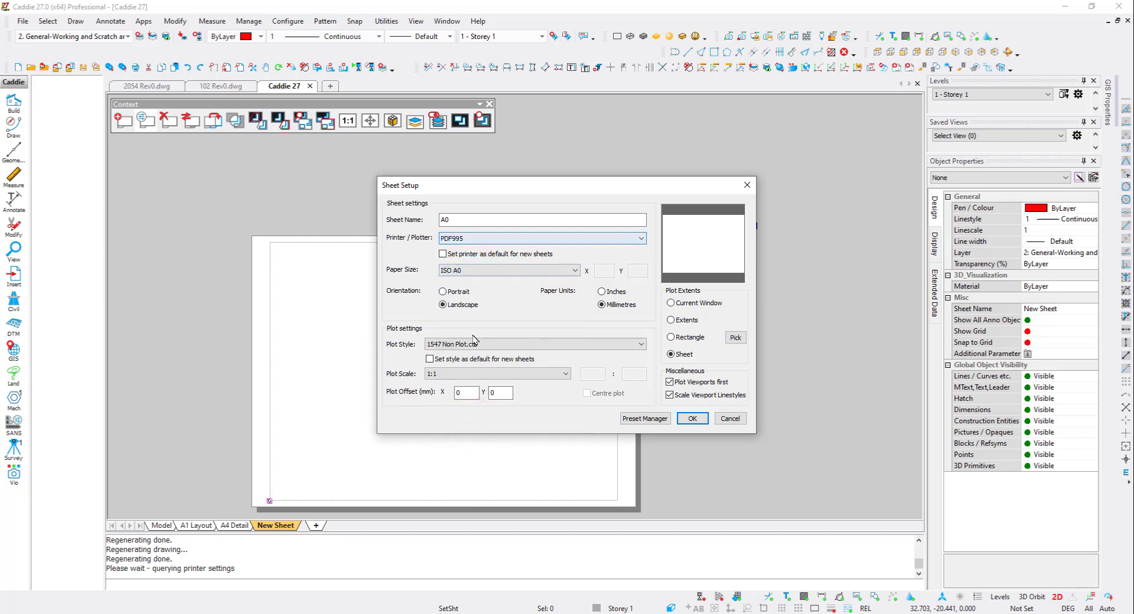
left_click(494, 347)
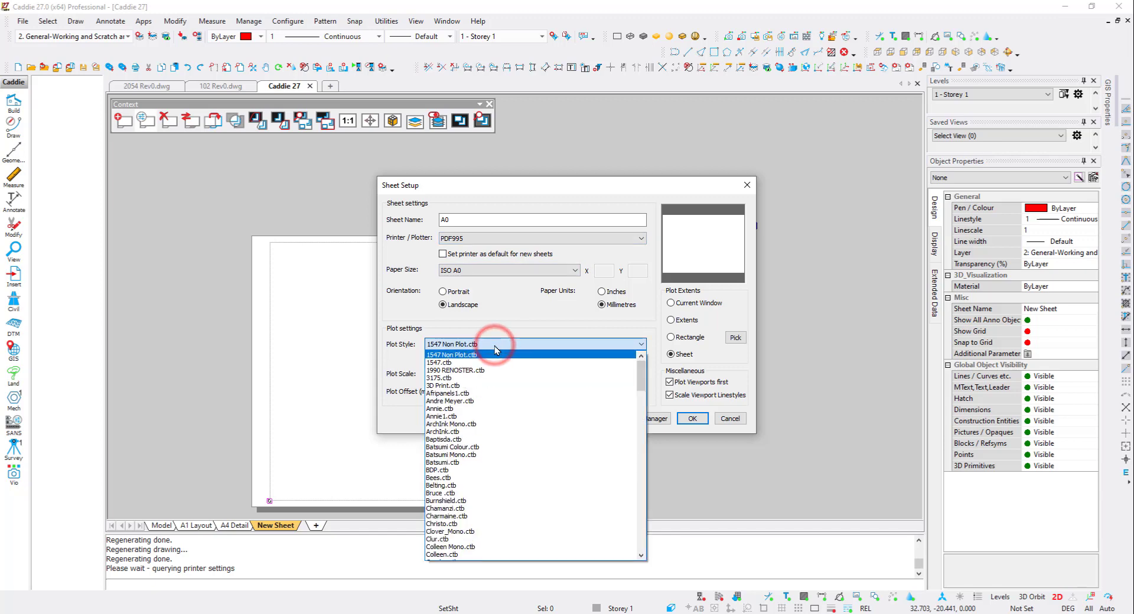
key("s")
scroll(509, 460, "down", 2)
scroll(508, 464, "down", 4)
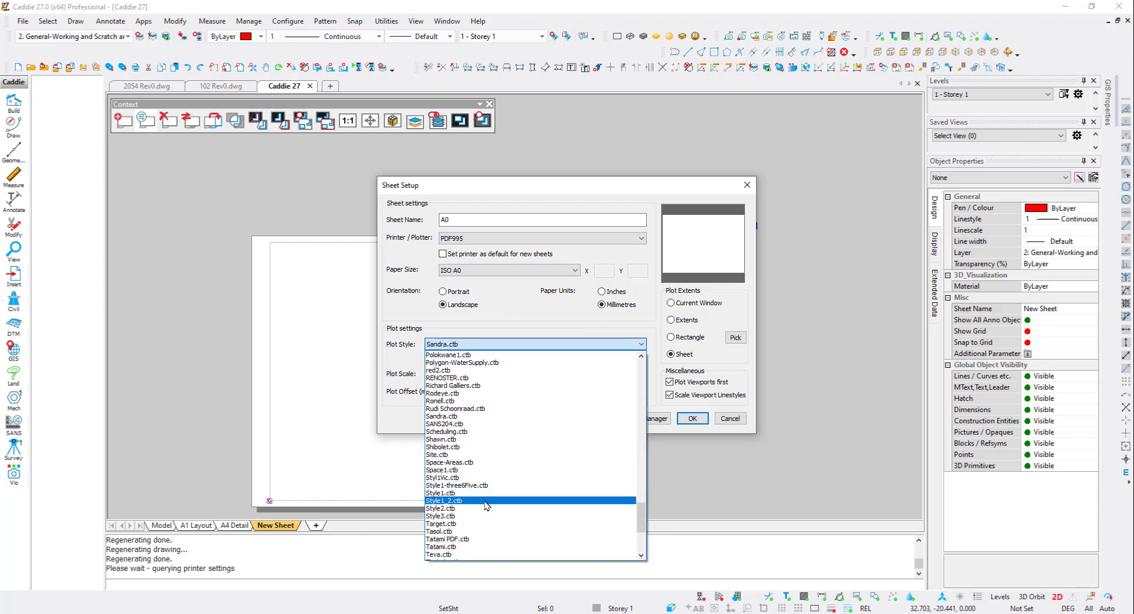
left_click(484, 494)
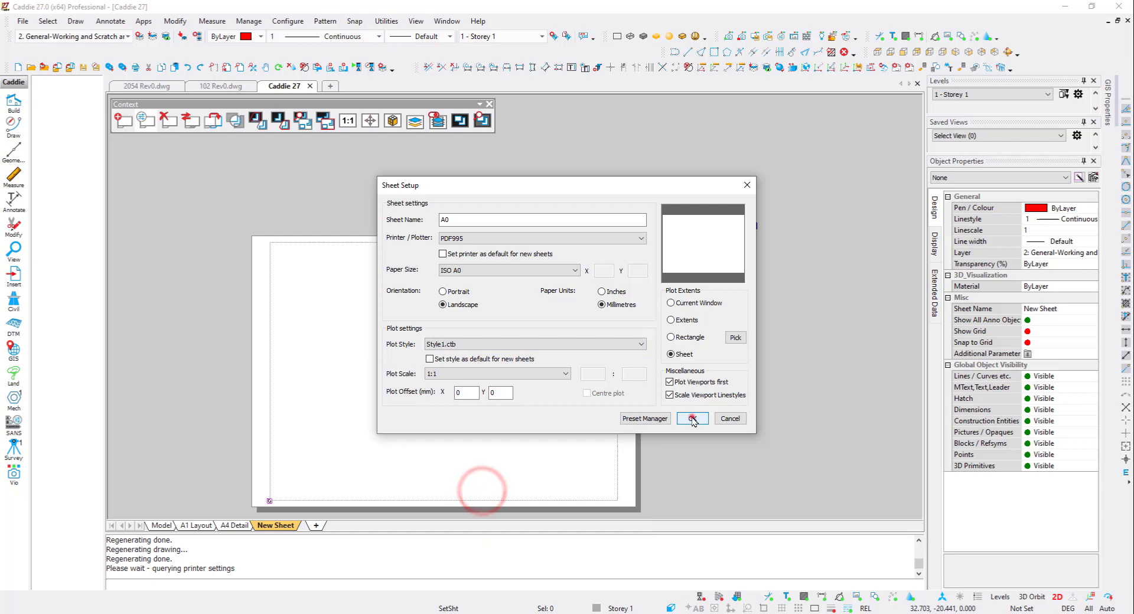
left_click(692, 418)
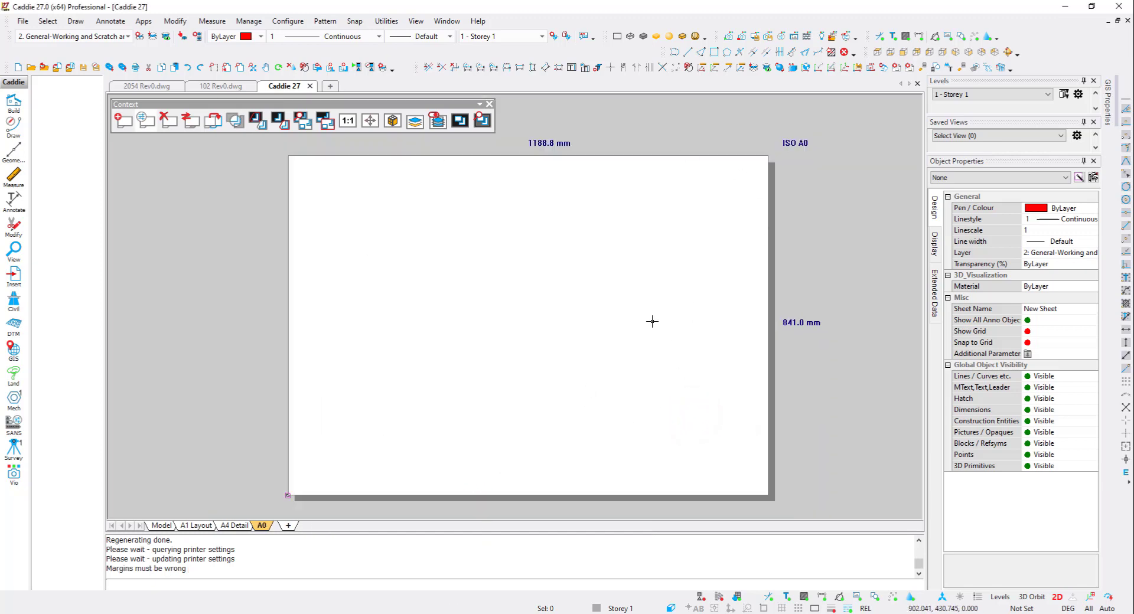
- Insert the A0 Title Sheet onto the A0 layout sheet
left_click(19, 22)
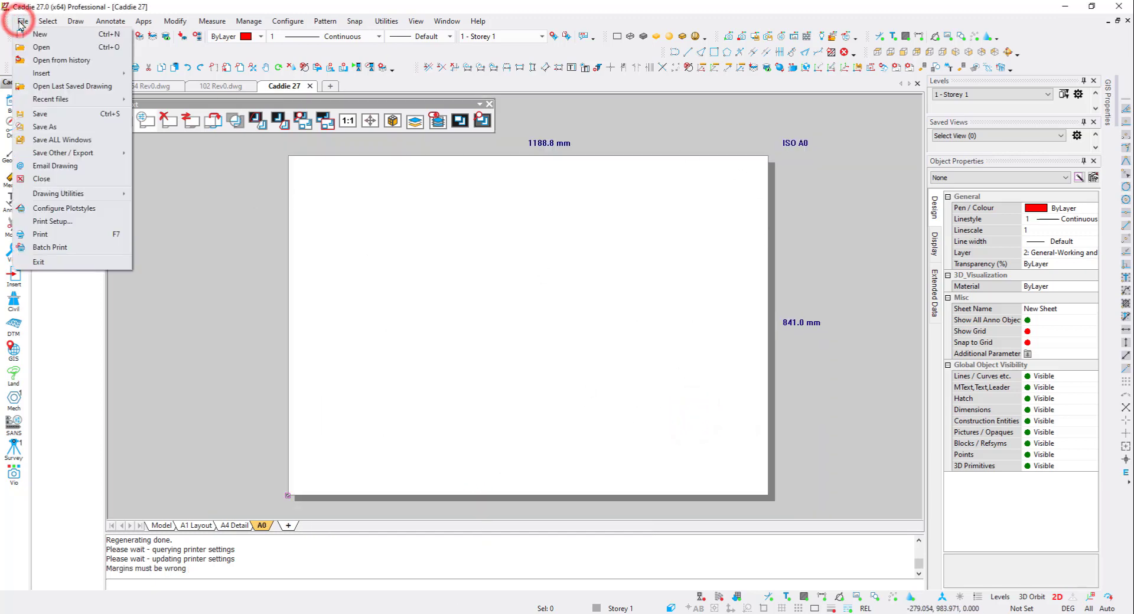
mouse_move(45, 74)
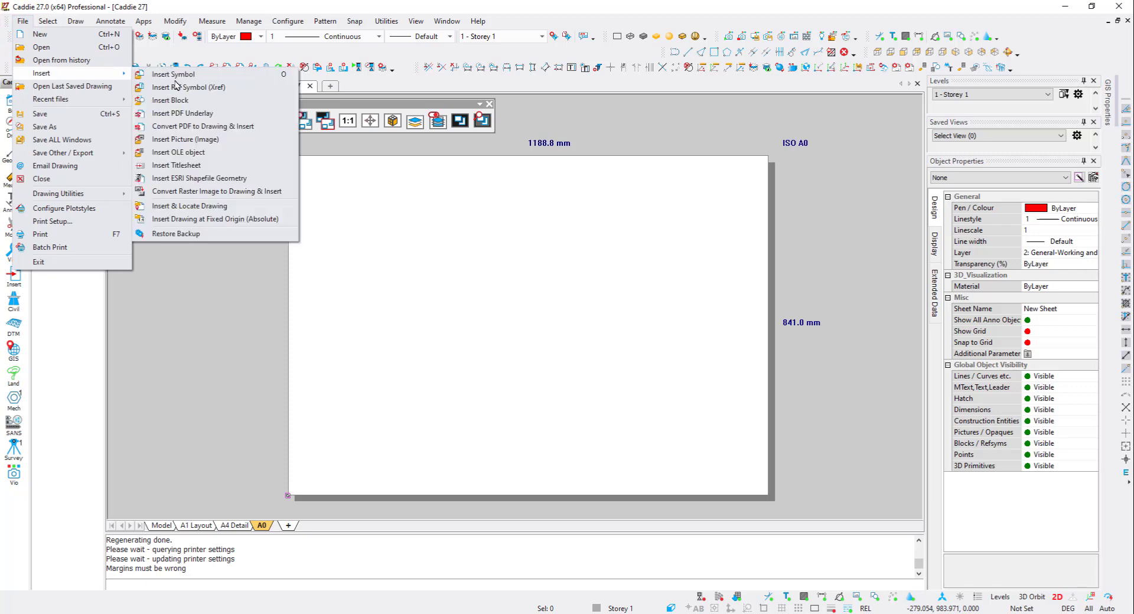
left_click(194, 169)
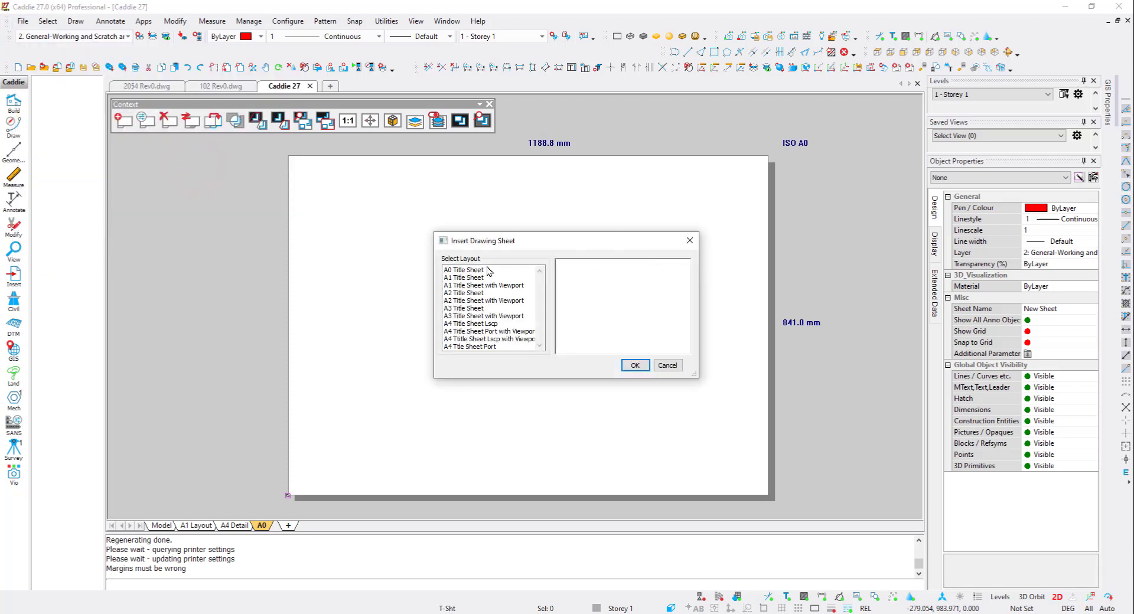
left_click(474, 270)
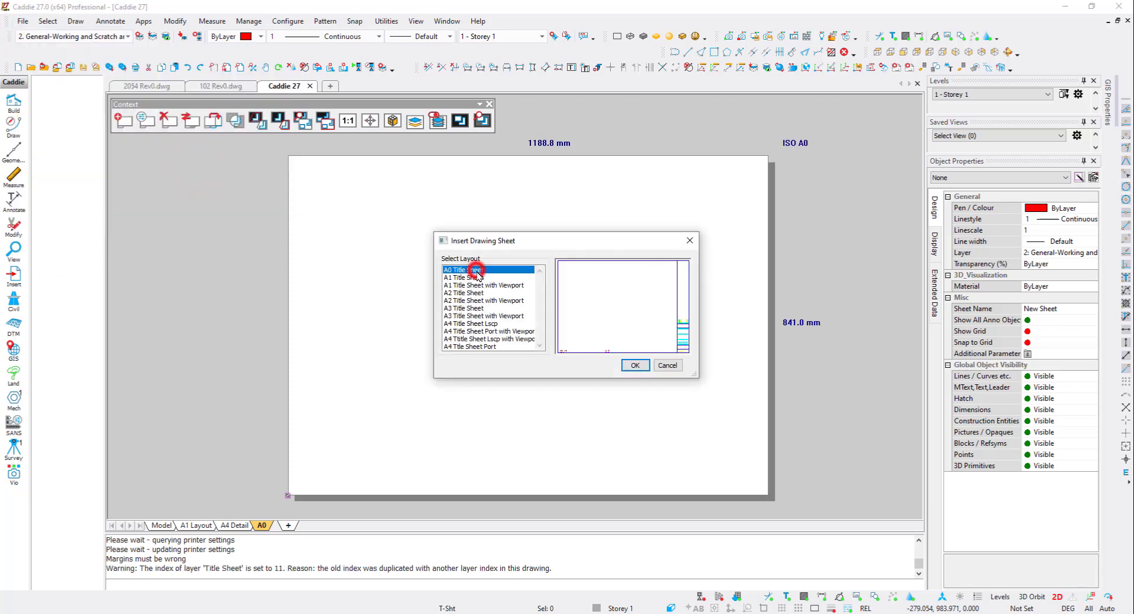
left_click(635, 365)
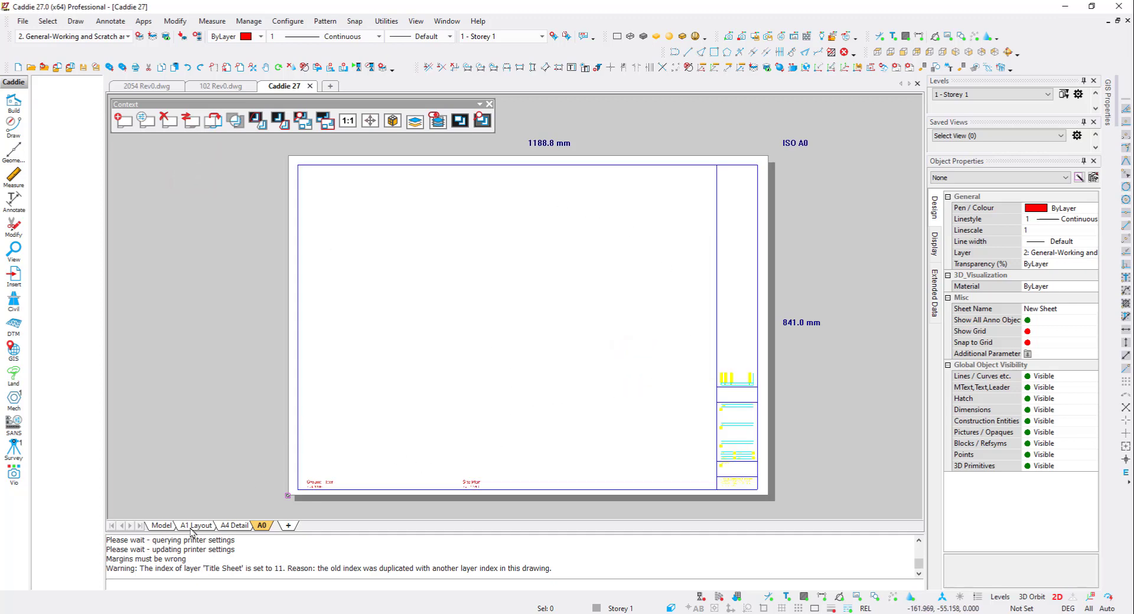
- In model space on level Storey 0, frame a rectangular viewport region around the building plan
left_click(160, 526)
left_click(960, 95)
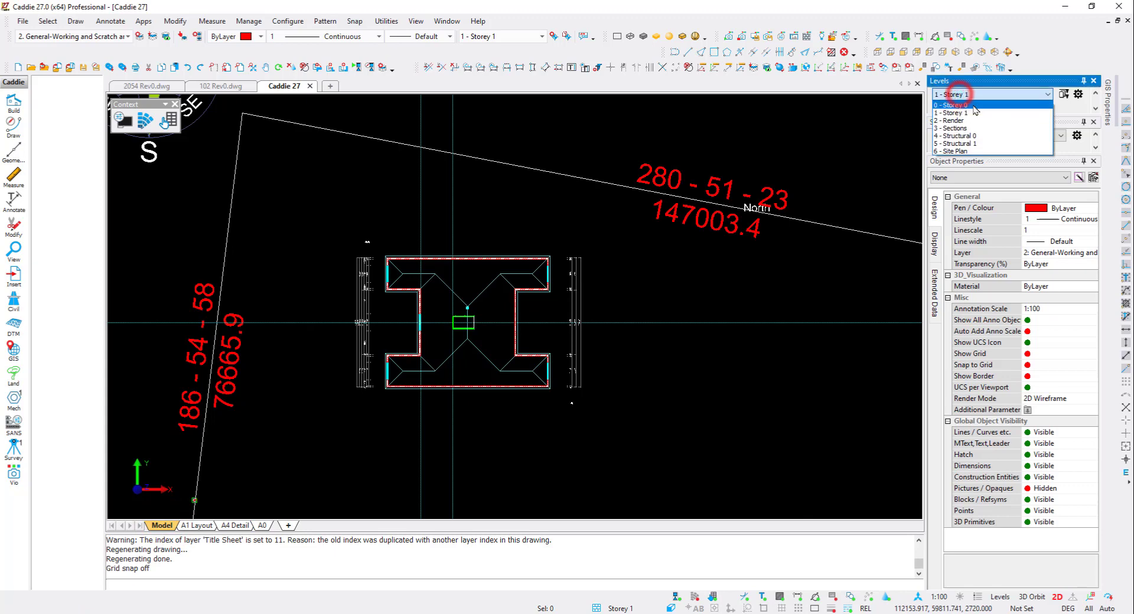
left_click(974, 105)
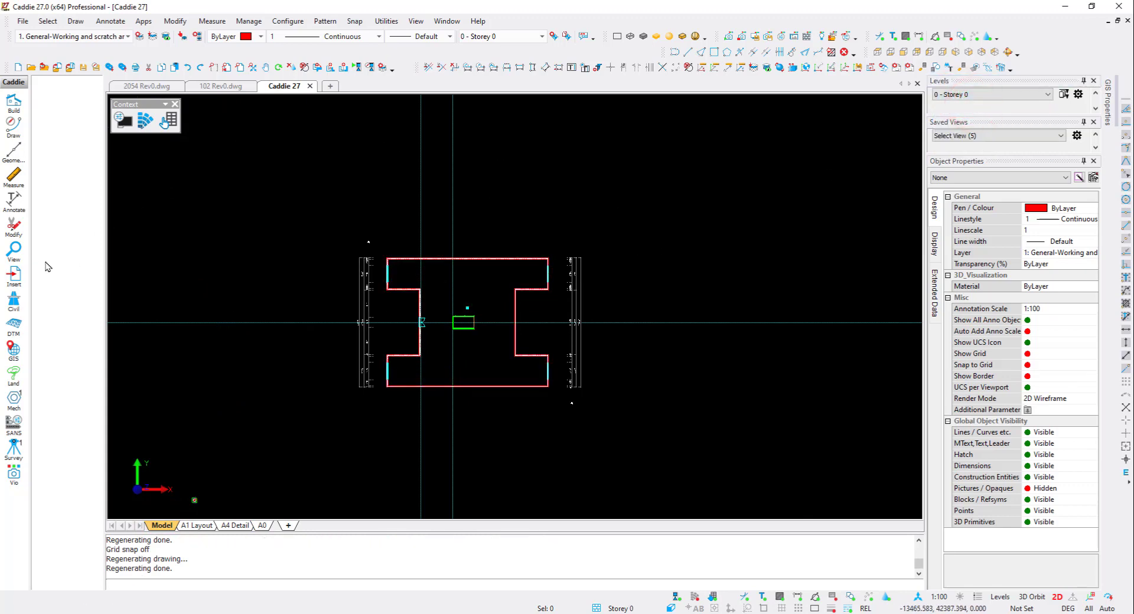
left_click(14, 249)
left_click(47, 296)
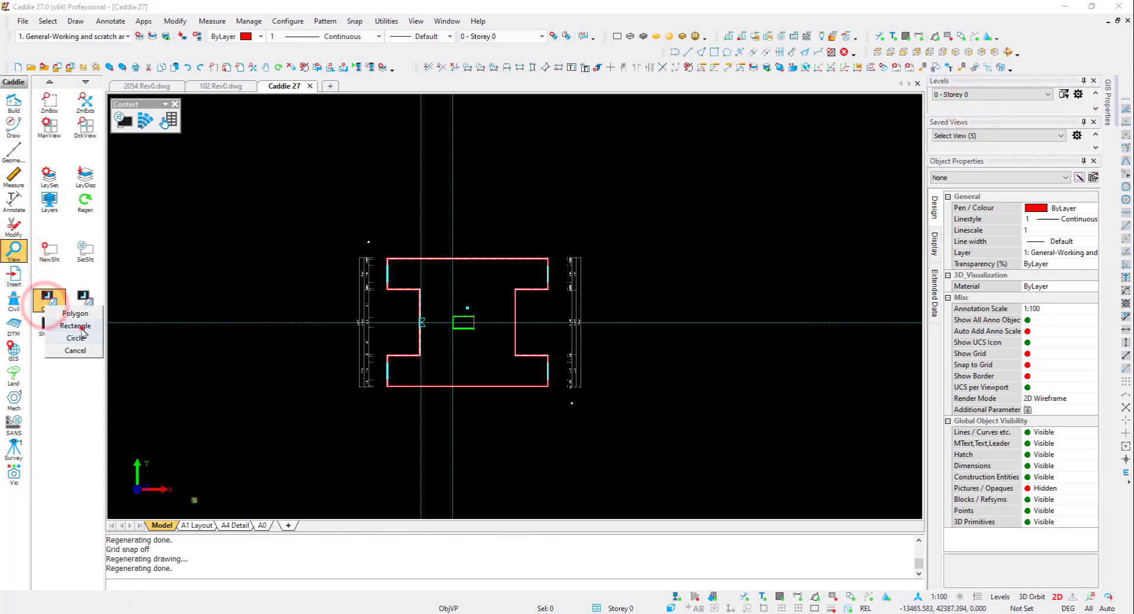
left_click(83, 328)
left_click(326, 413)
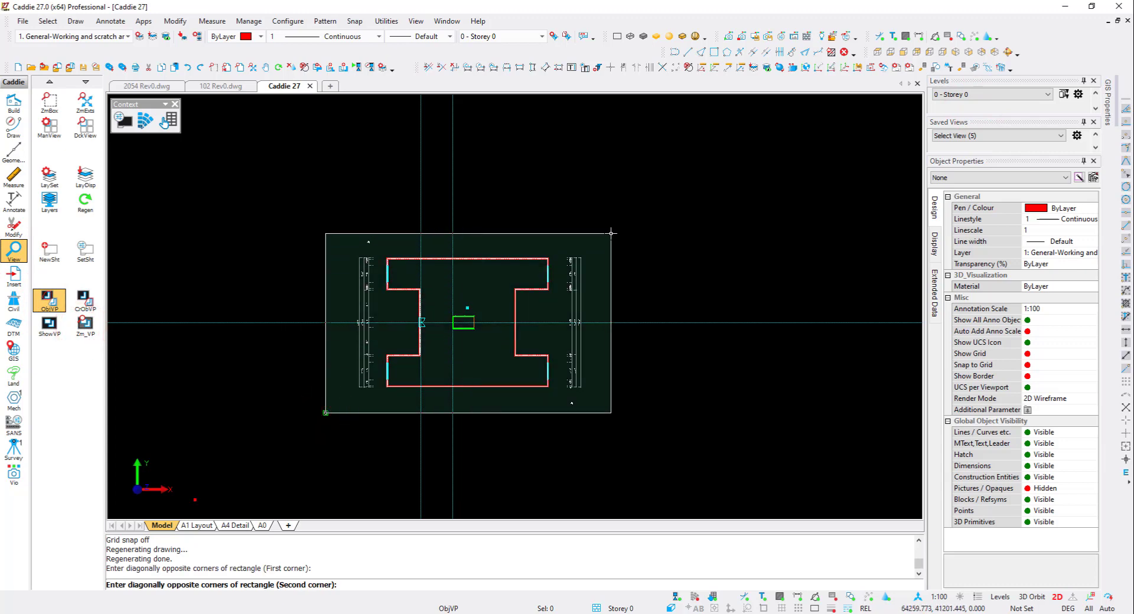
left_click(611, 232)
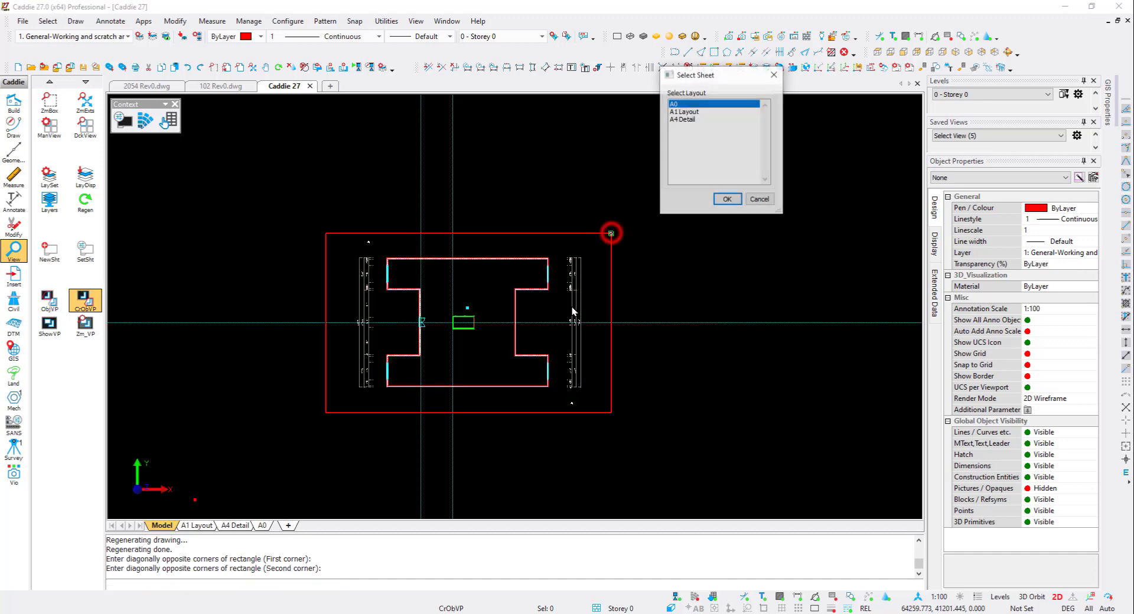
- Send the viewport to sheet A0 at 1:100 with the Storey 0 layer group, placing it in the sheet's lower part
left_click(726, 200)
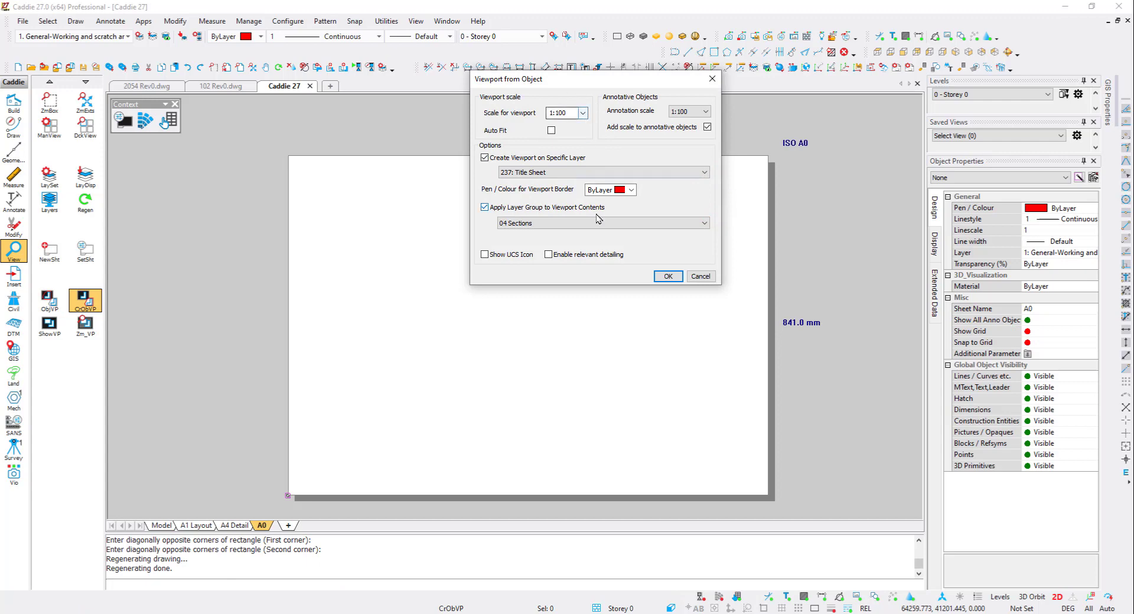
left_click(589, 223)
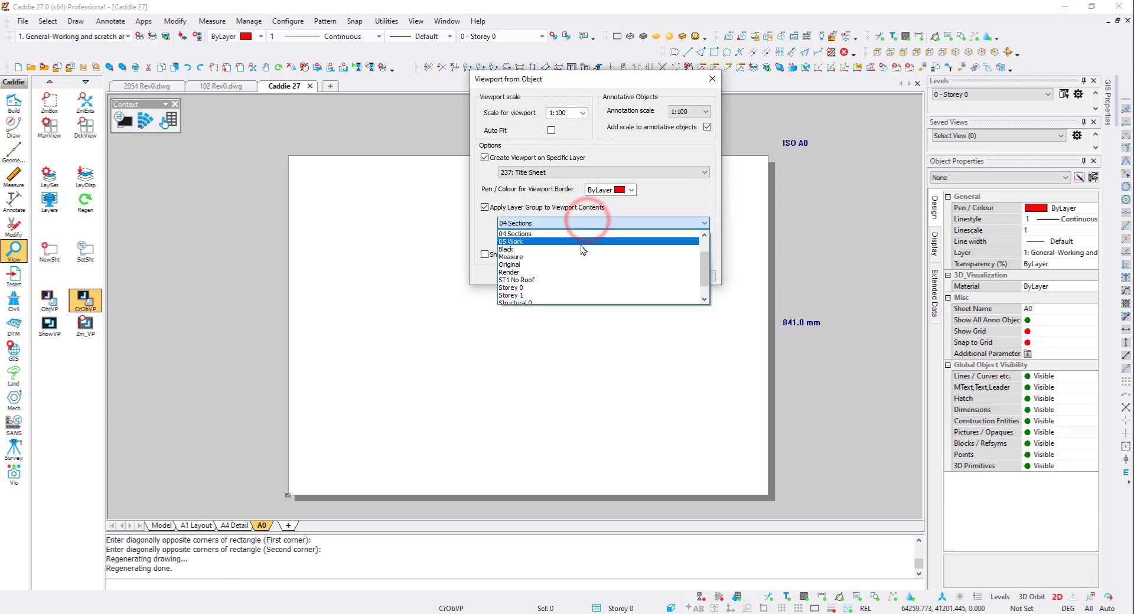
left_click(577, 263)
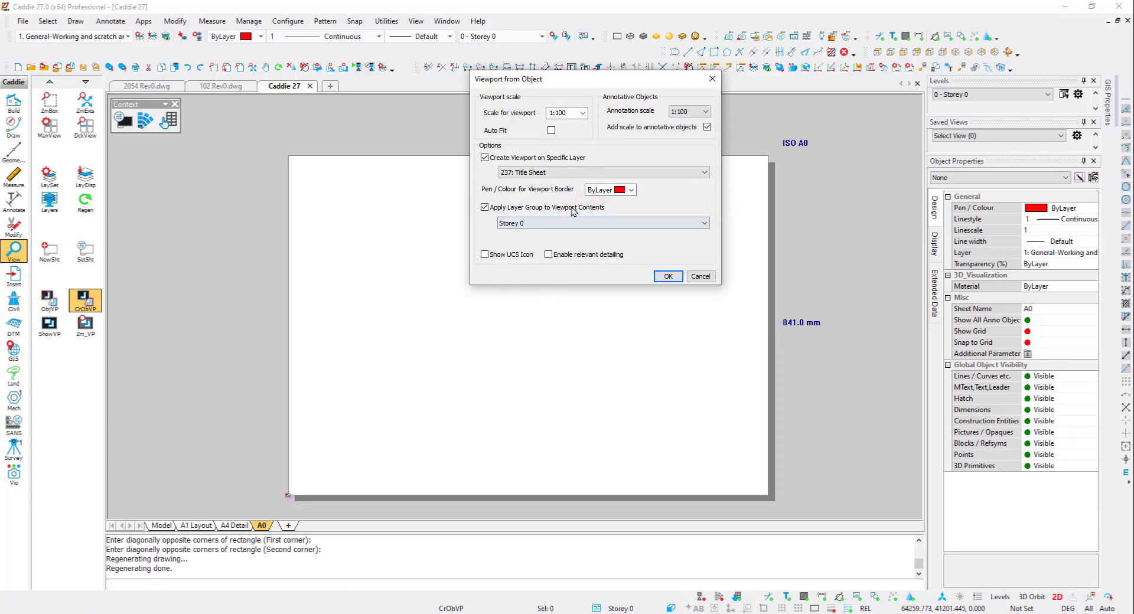
left_click(668, 276)
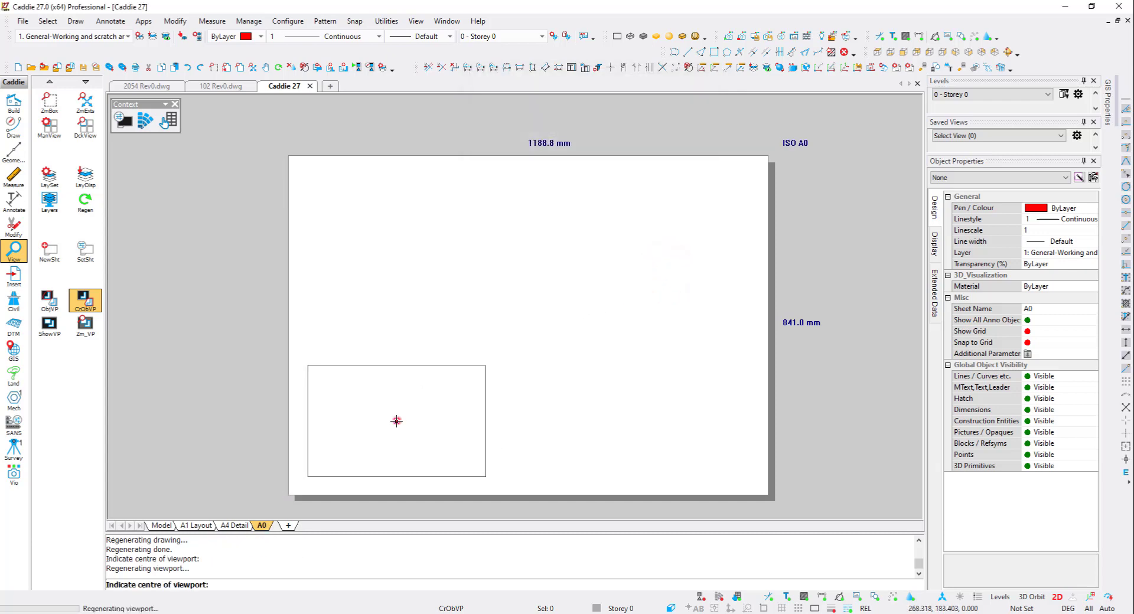
left_click(396, 421)
- Switch to level Storey 1 in model space and frame a rectangular viewport region around the plan
left_click(155, 525)
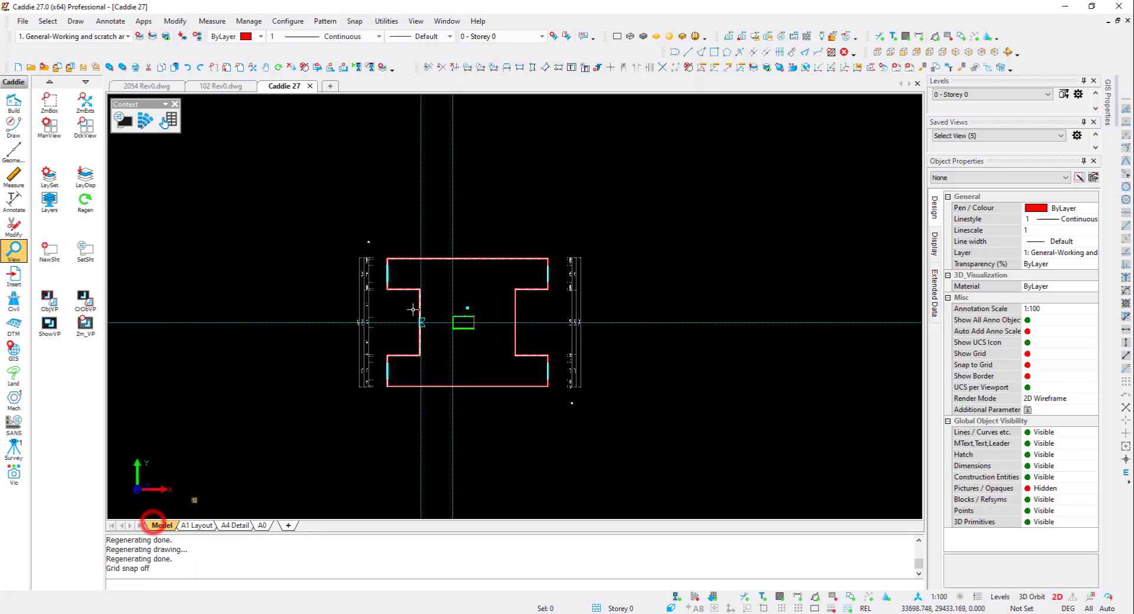
left_click(959, 94)
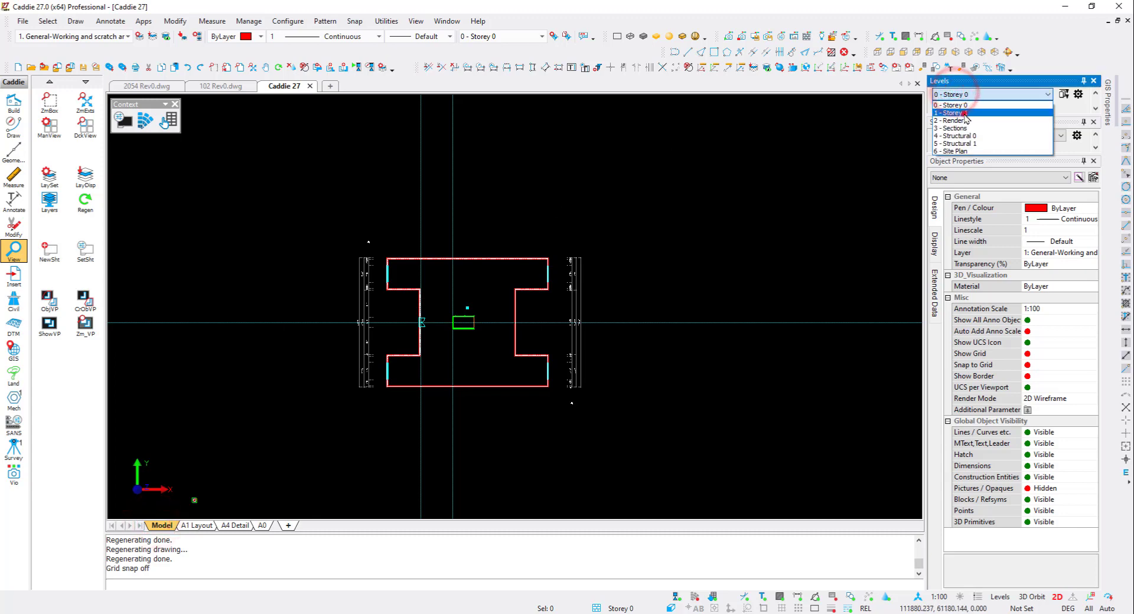
left_click(963, 113)
left_click(50, 298)
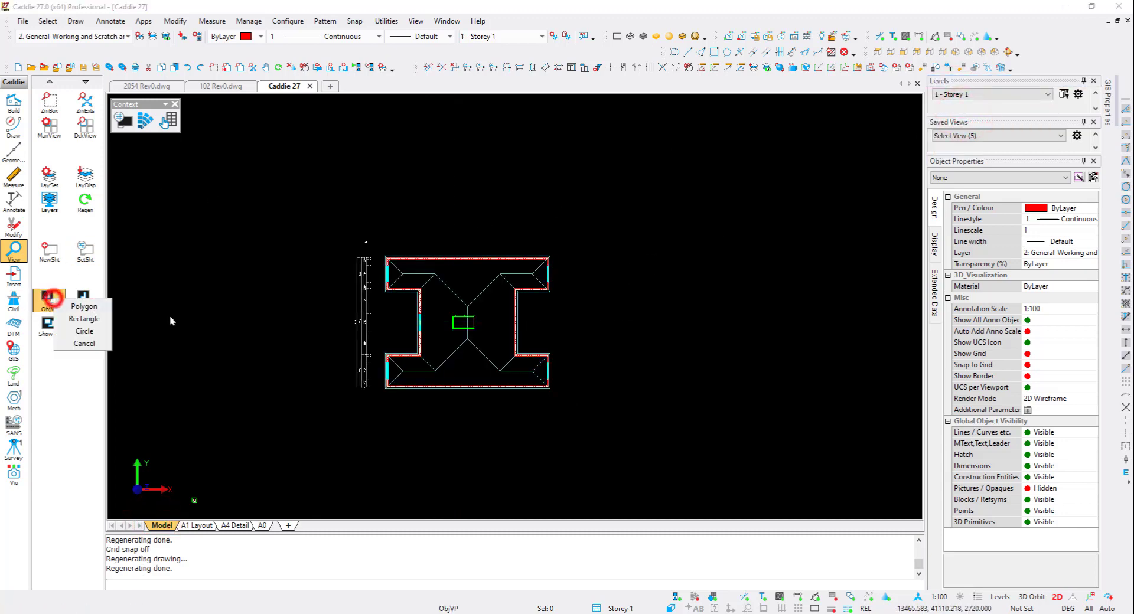
left_click(84, 319)
left_click(334, 406)
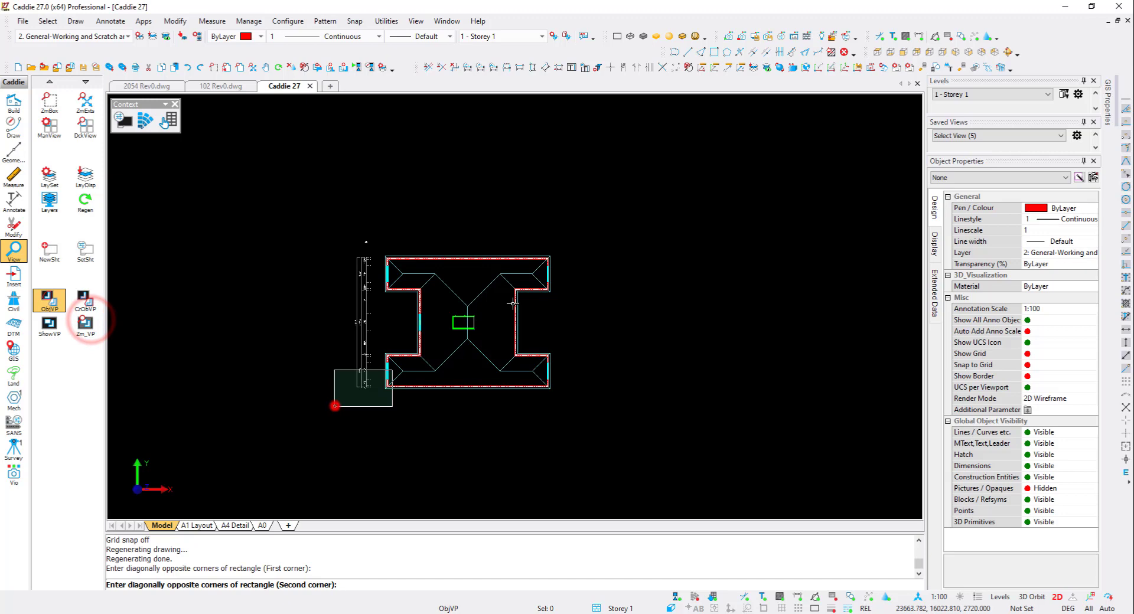
left_click(579, 232)
- Send this viewport to sheet A0 at 1:100 and place it above the first viewport
left_click(727, 198)
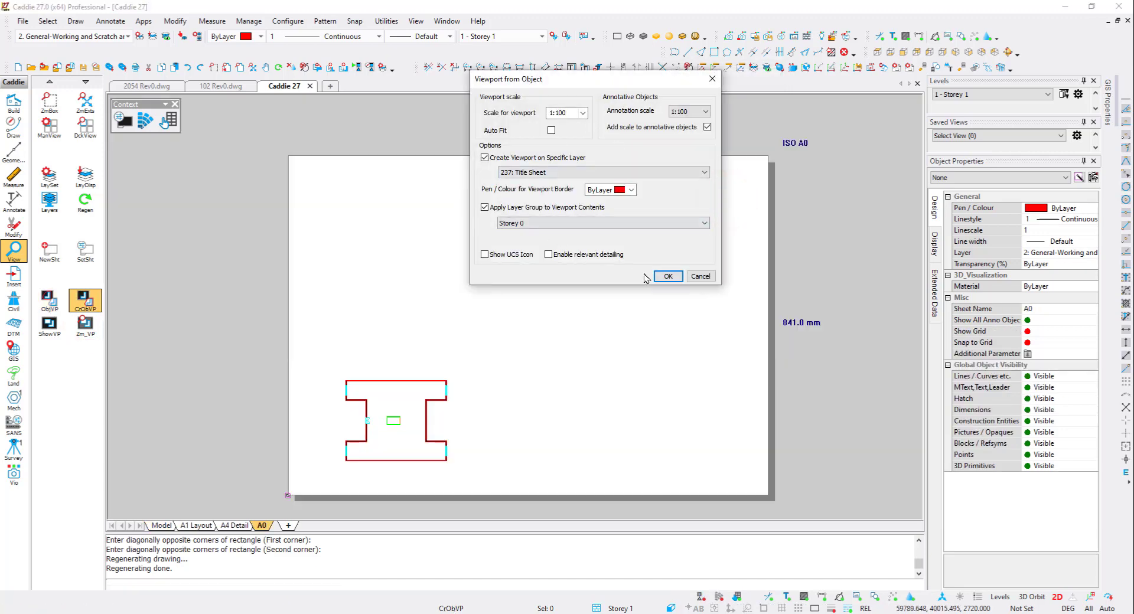
left_click(668, 276)
left_click(397, 304)
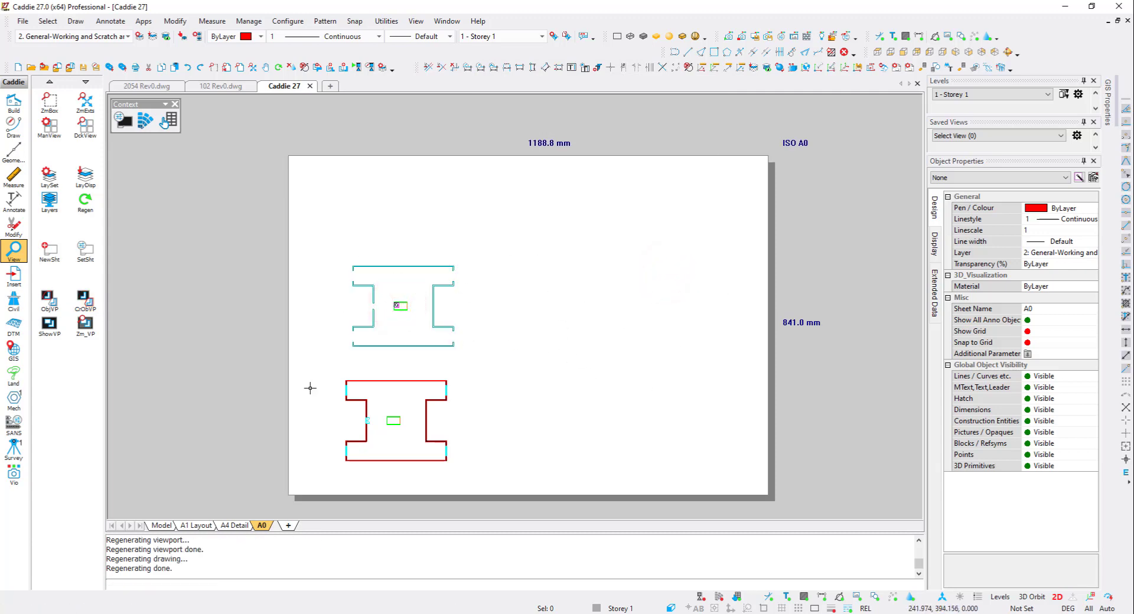
- Apply the Storey 1 layer group to the upper viewport's visible layers
left_click(767, 67)
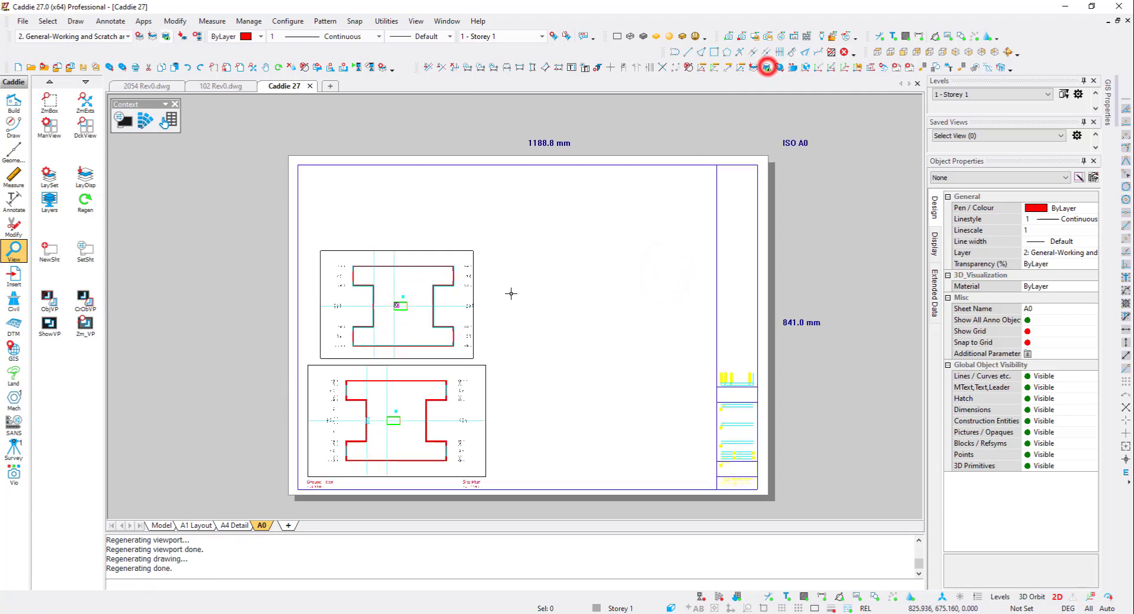
scroll(449, 383, "up", 2)
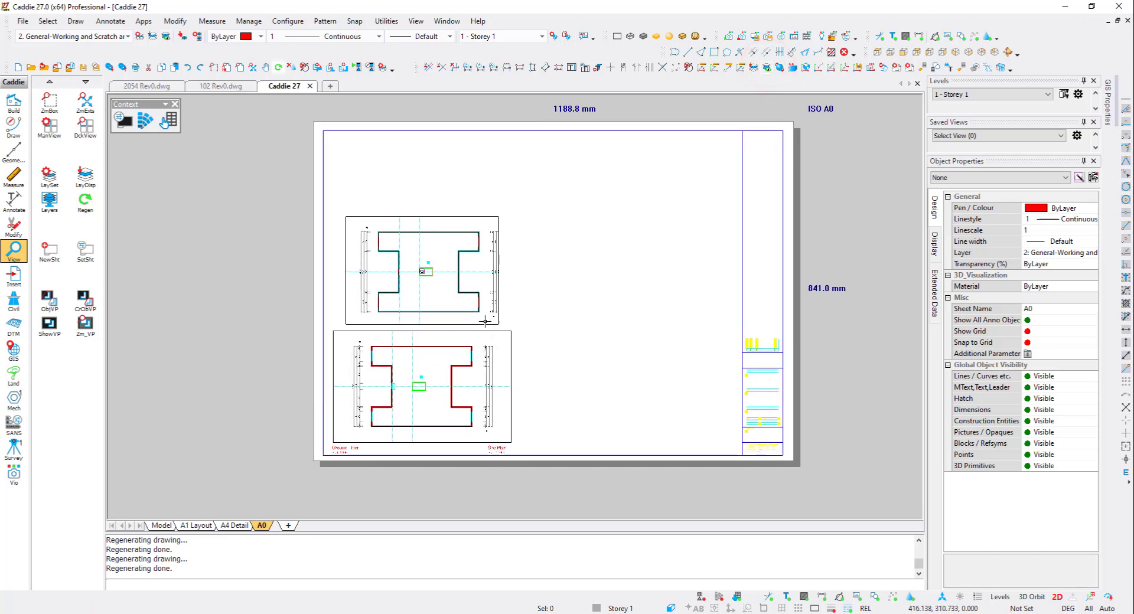
left_click(496, 286)
left_click(506, 243)
left_click(522, 243)
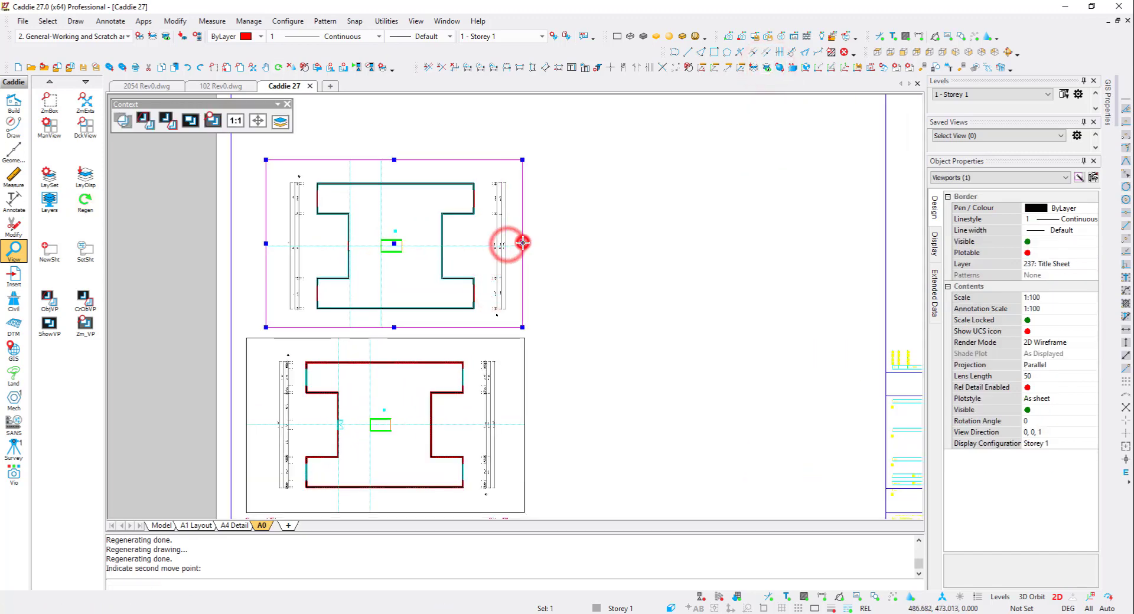
right_click(473, 253)
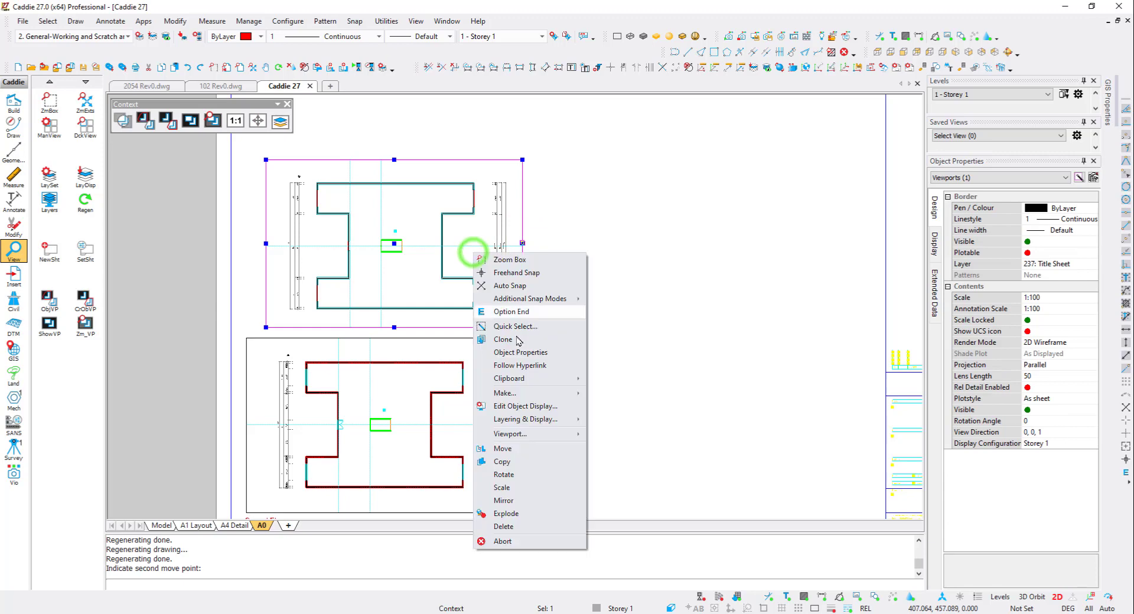
left_click(524, 434)
left_click(631, 488)
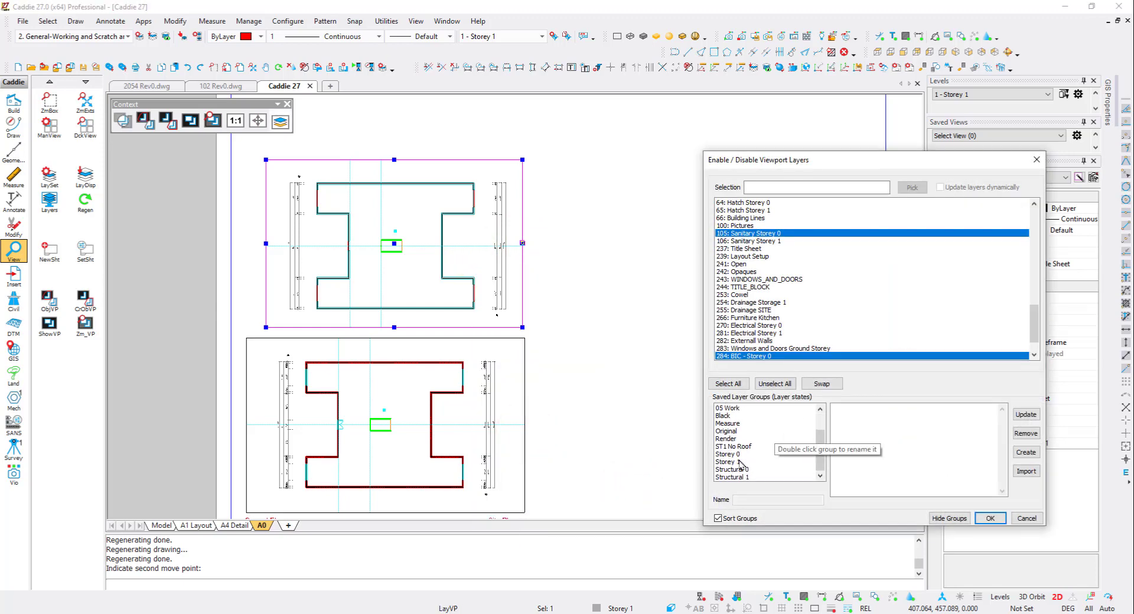
left_click(740, 462)
left_click(990, 518)
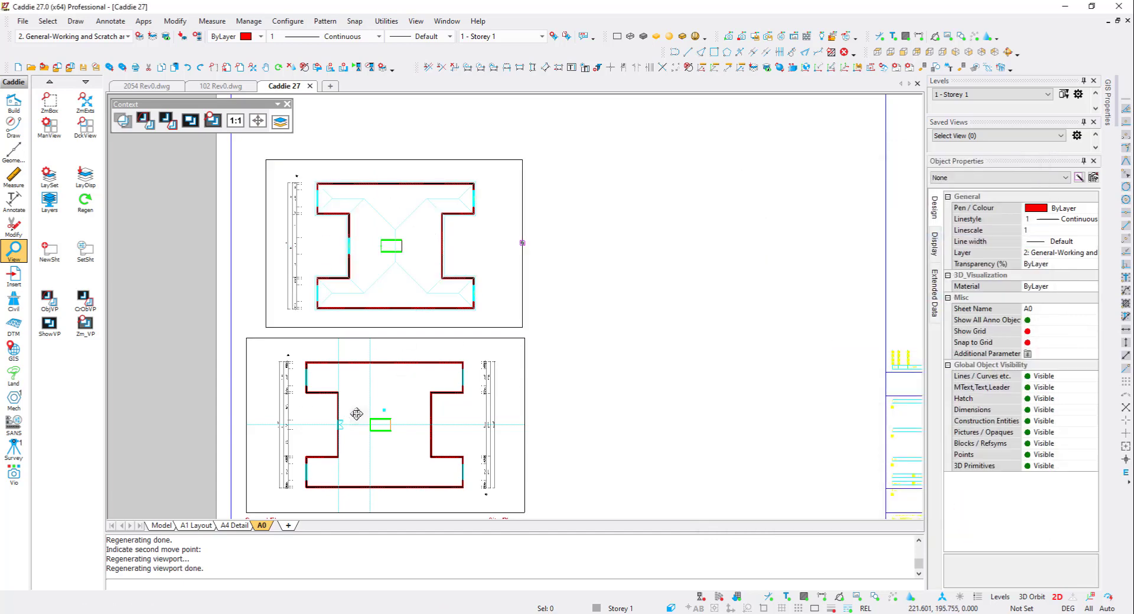
- Copy the Ground Floor label, change it to Second Floor, and place it below the upper viewport
middle_click_drag(357, 414, 354, 361)
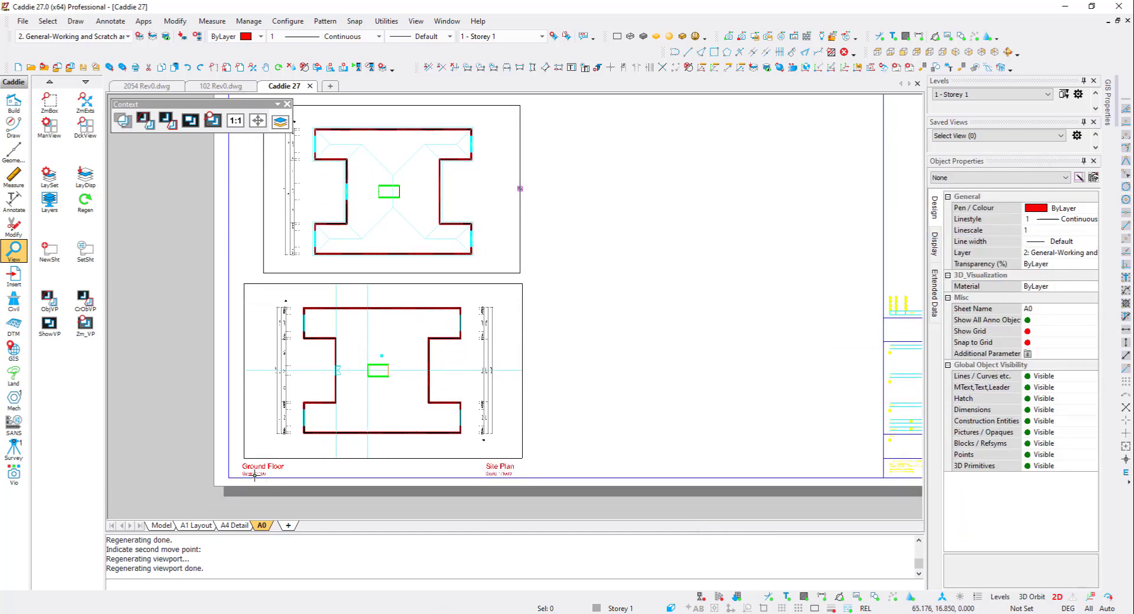
scroll(254, 476, "up", 2)
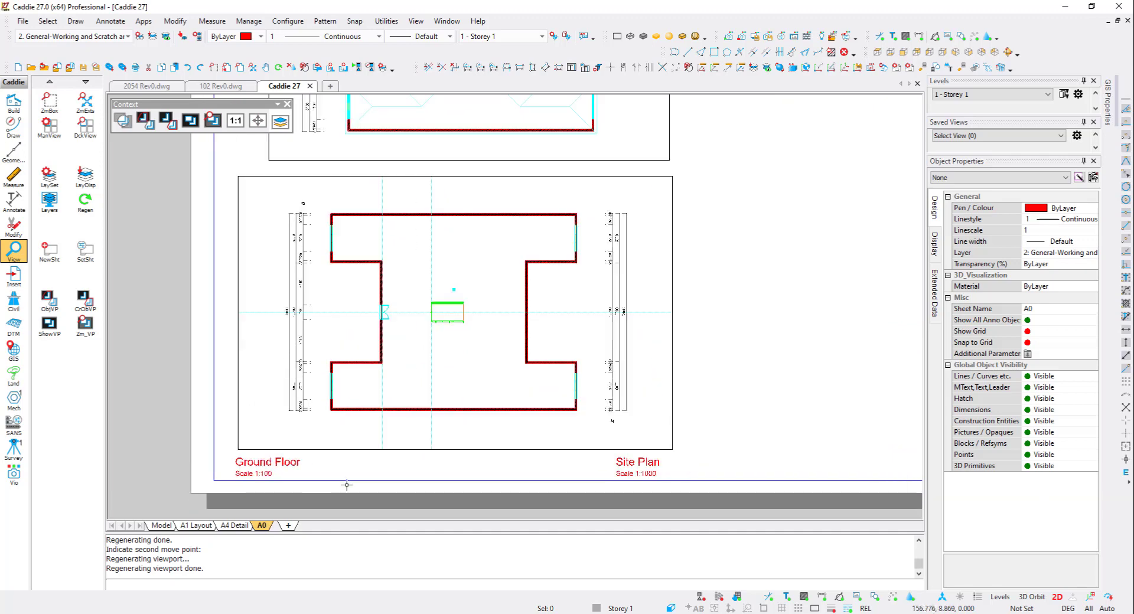
left_click(274, 465)
double_click(274, 465)
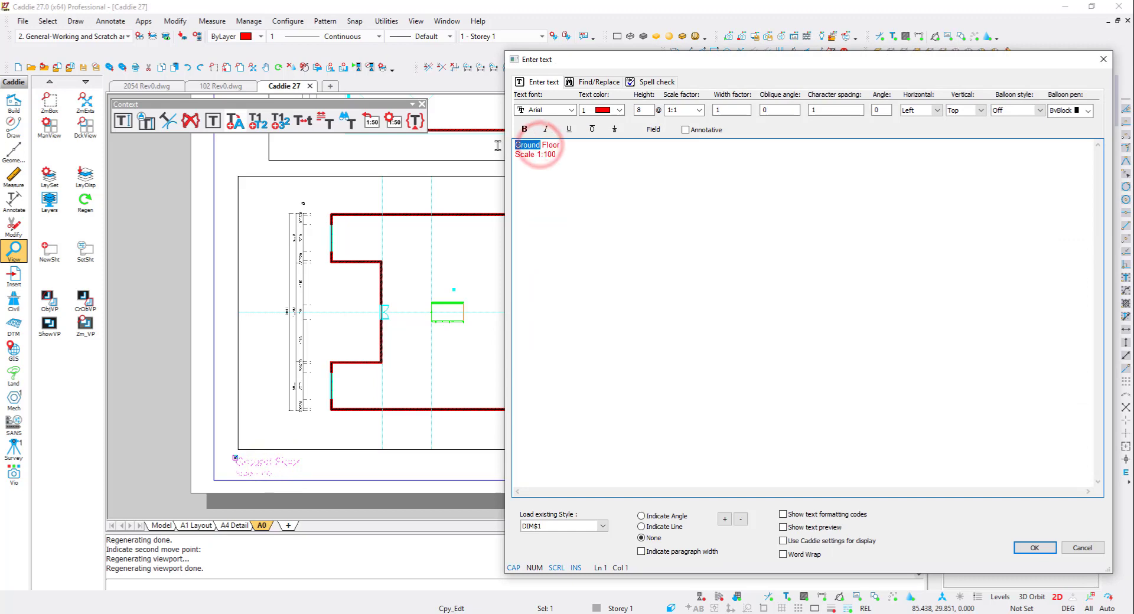
key("Delete")
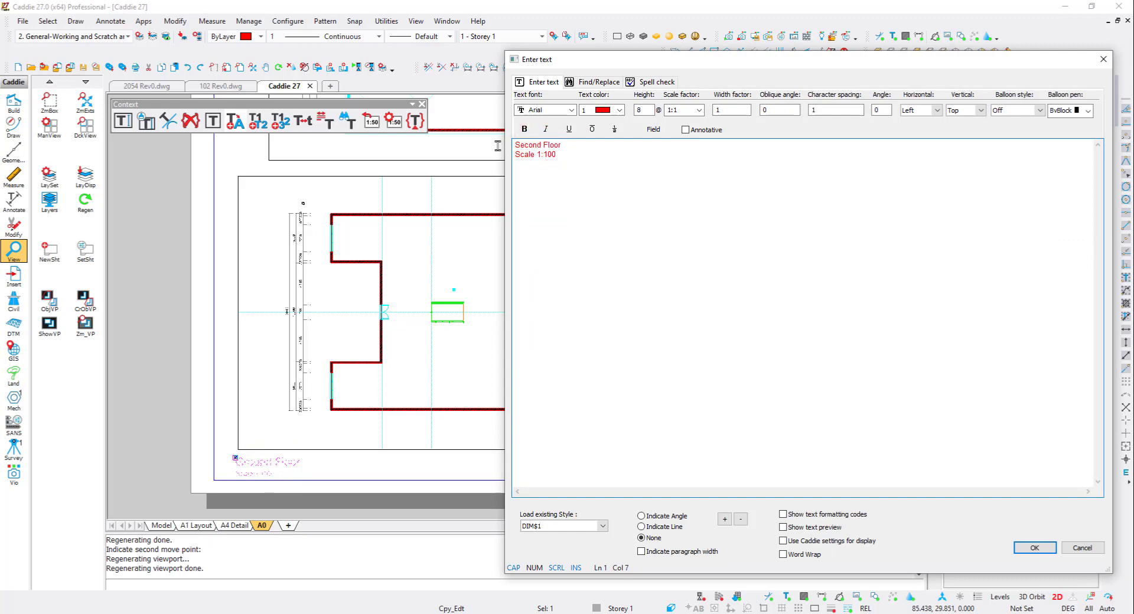
left_click(354, 169)
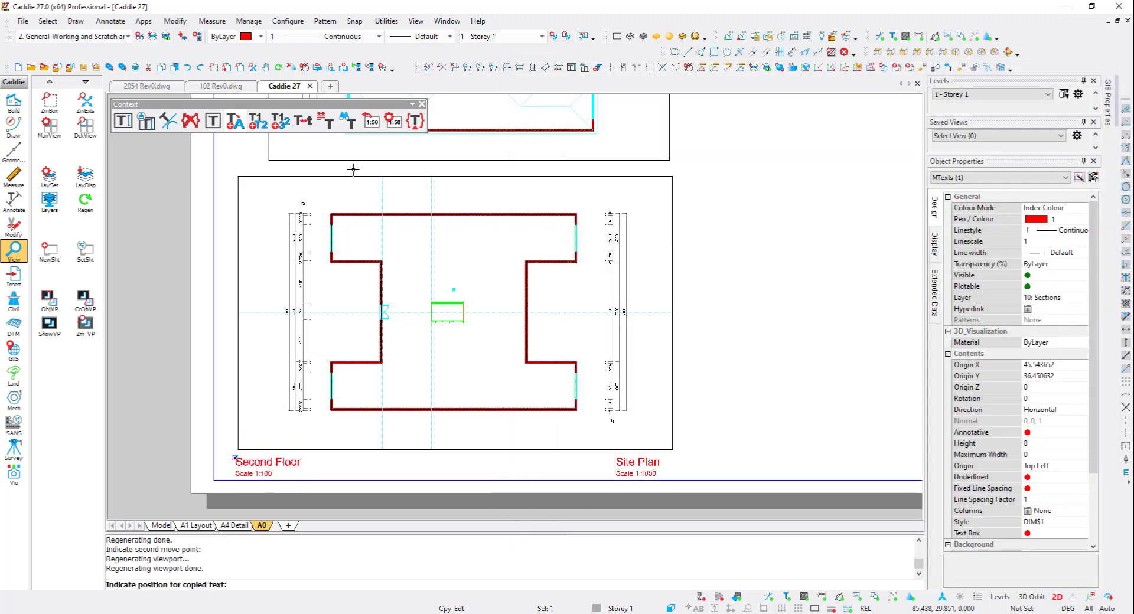
key("v")
middle_click_drag(278, 156, 287, 224)
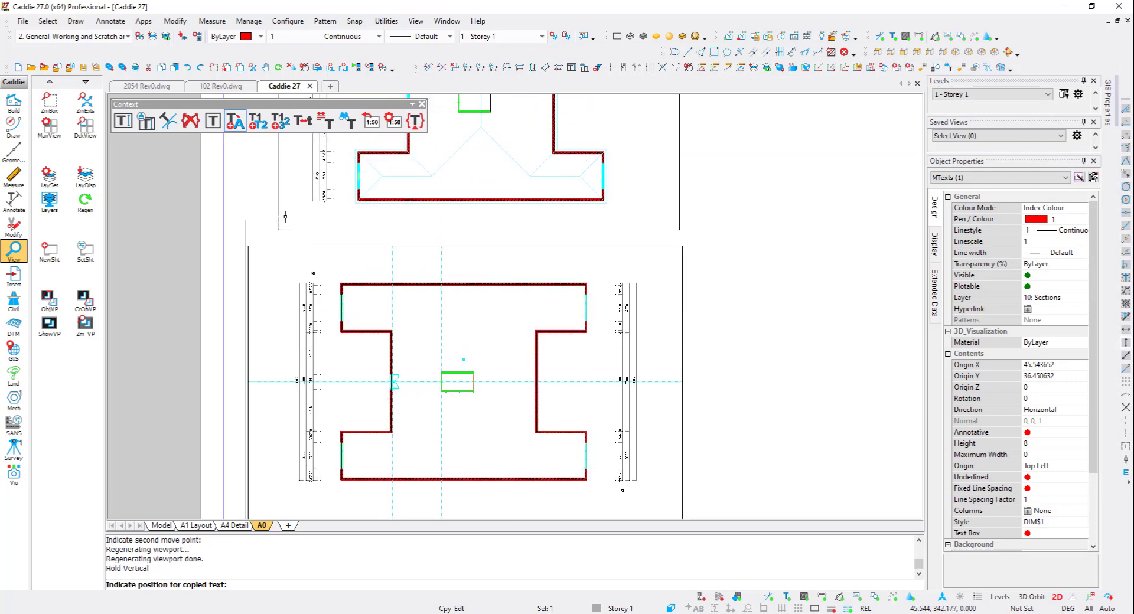
left_click(286, 219)
key("Escape")
- Switch back to model space and view the whole site
scroll(377, 241, "down", 3)
middle_click_drag(376, 241, 326, 315)
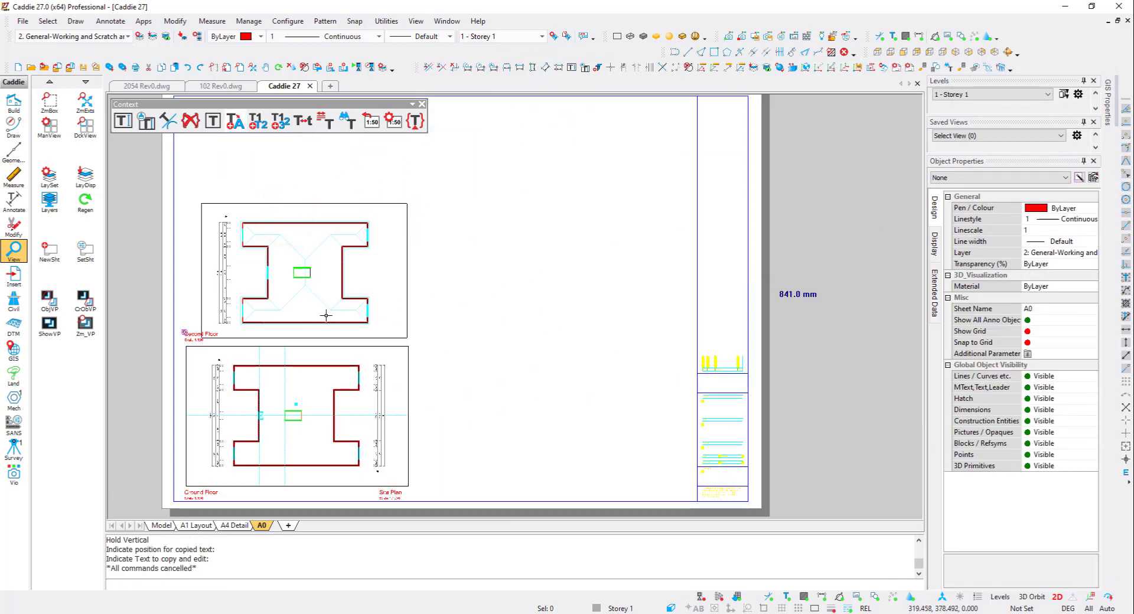
left_click(161, 525)
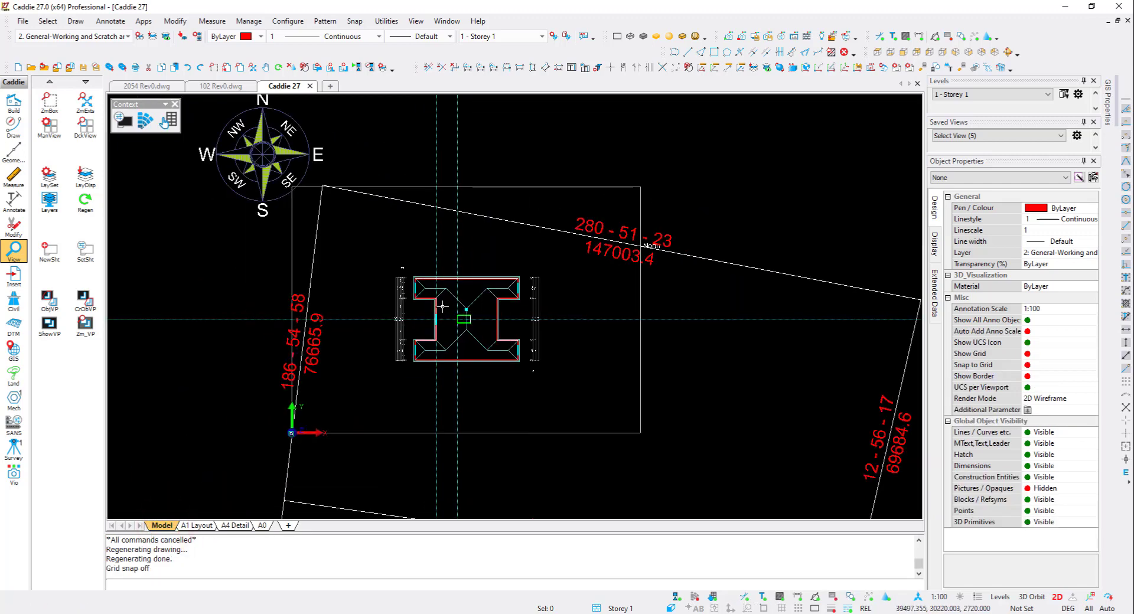
scroll(410, 301, "down", 3)
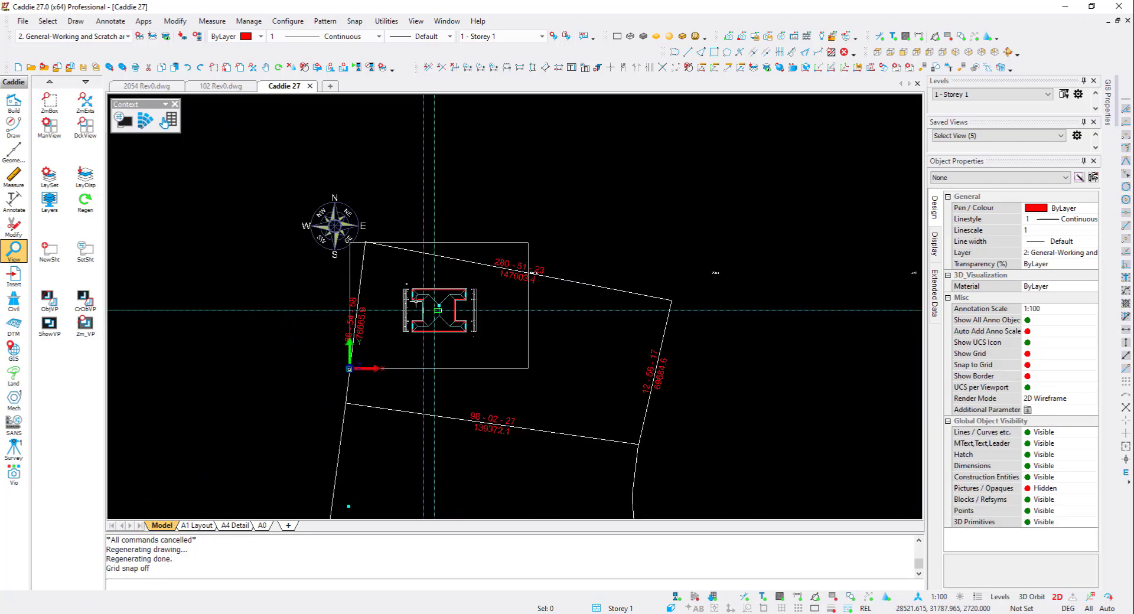
- Switch the current level to 3 - Sections
middle_click_drag(514, 313, 428, 316)
scroll(632, 285, "up", 5)
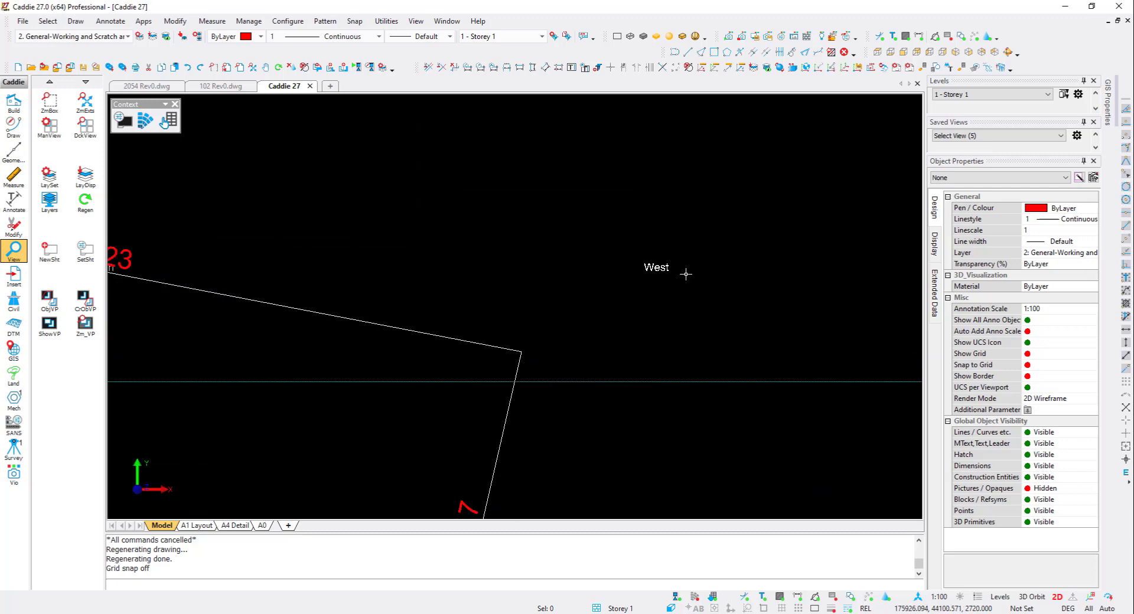
middle_click_drag(642, 280, 304, 296)
scroll(817, 295, "down", 10)
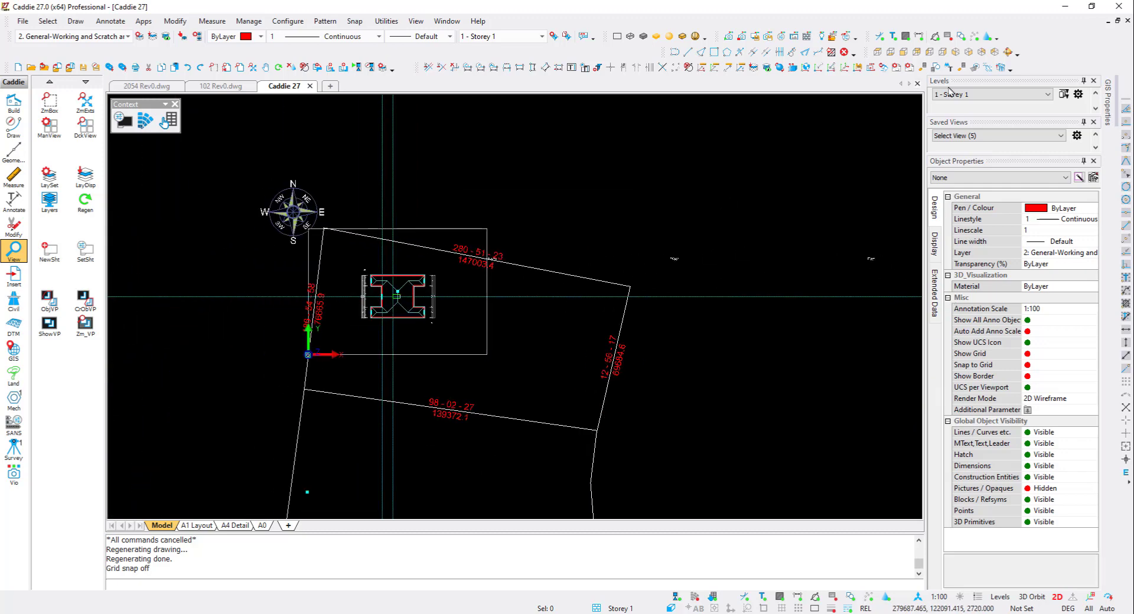
left_click(974, 94)
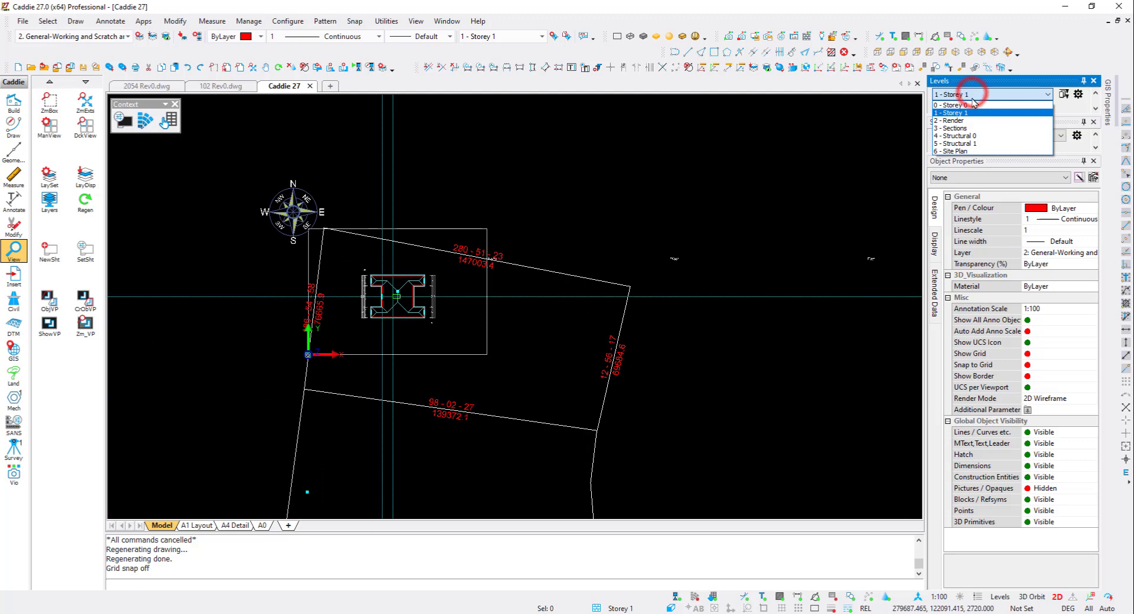
left_click(967, 129)
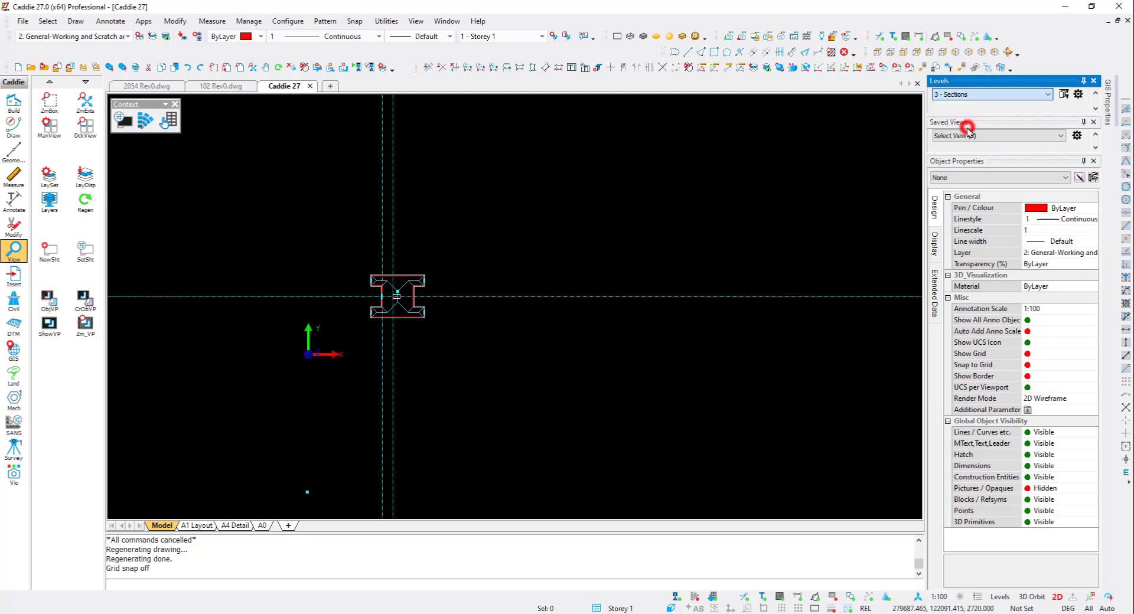
- Show the building's elevation views in model space
middle_click_drag(286, 275, 222, 266)
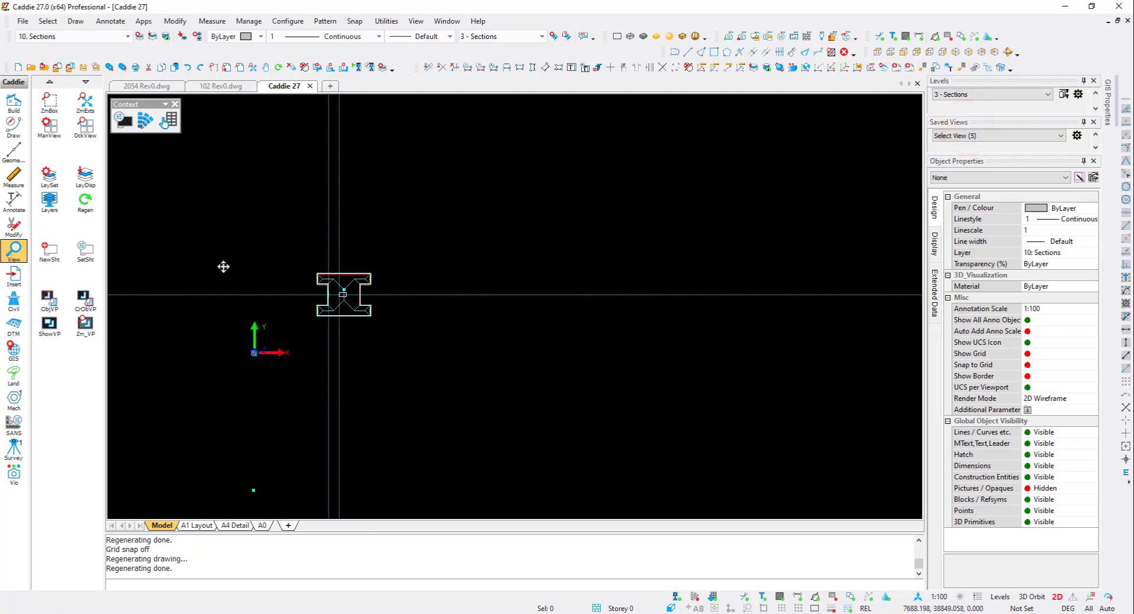
scroll(271, 248, "down", 1)
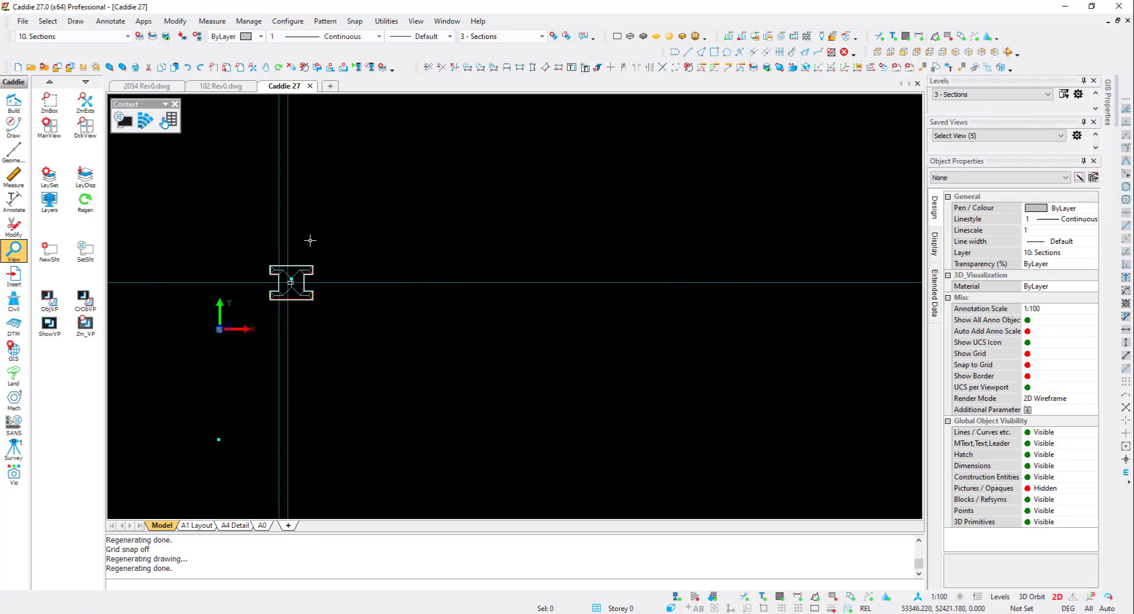
left_click(884, 69)
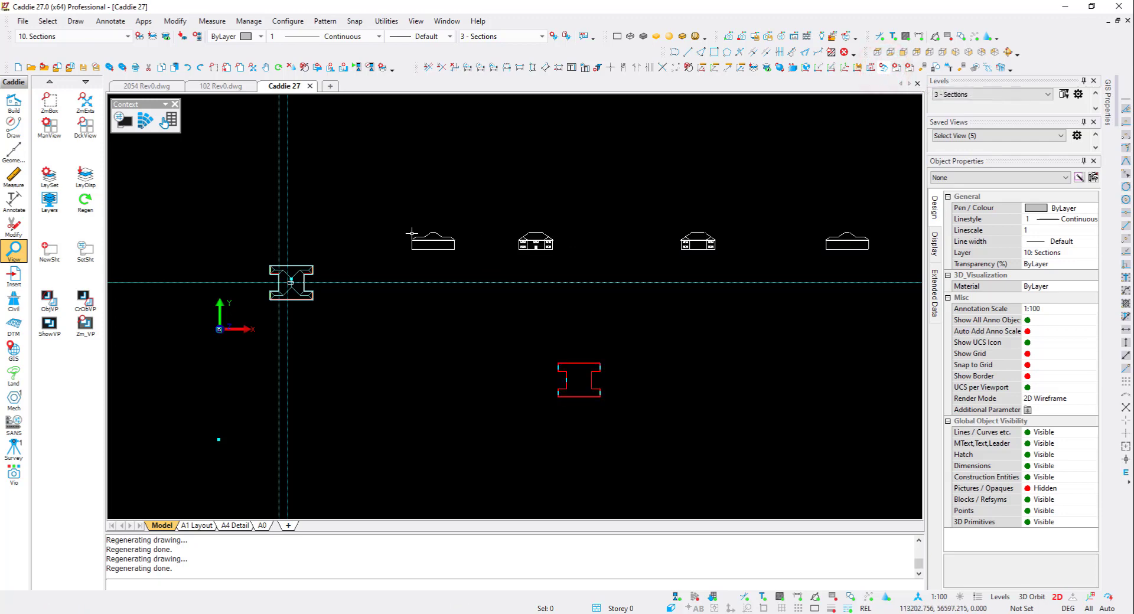
scroll(458, 228, "up", 3)
mouse_move(397, 248)
middle_mouse_down()
mouse_move(638, 225)
mouse_move(467, 261)
middle_mouse_up()
scroll(467, 262, "down", 1)
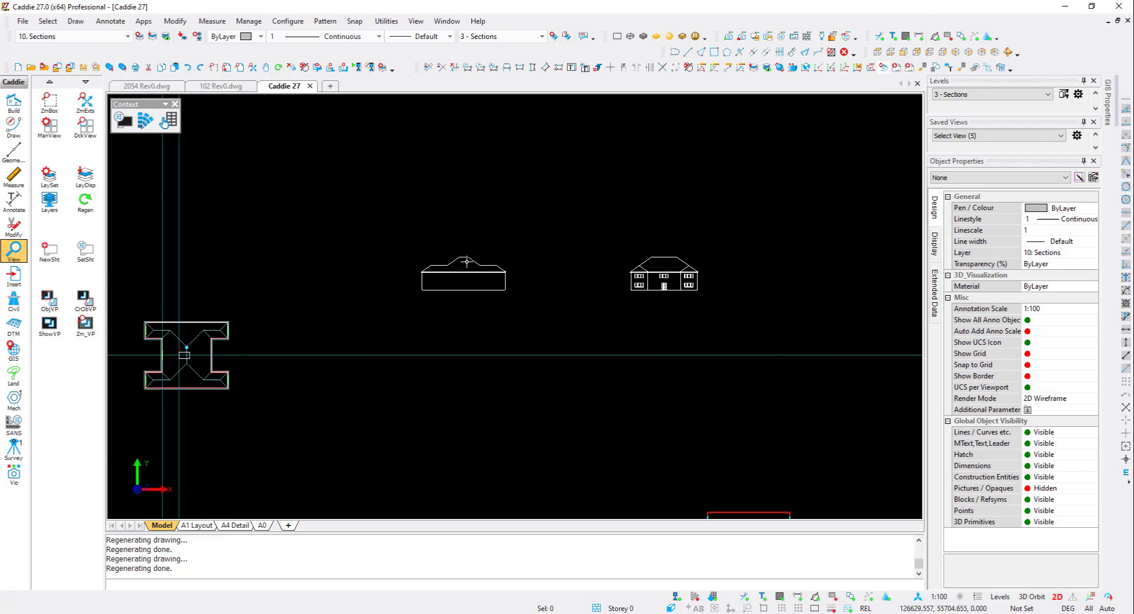
- Create a 1:100 viewport of the first elevation on sheet A0 using the 04 Sections layer group, placed at the sheet's top
left_click(52, 307)
left_click(89, 324)
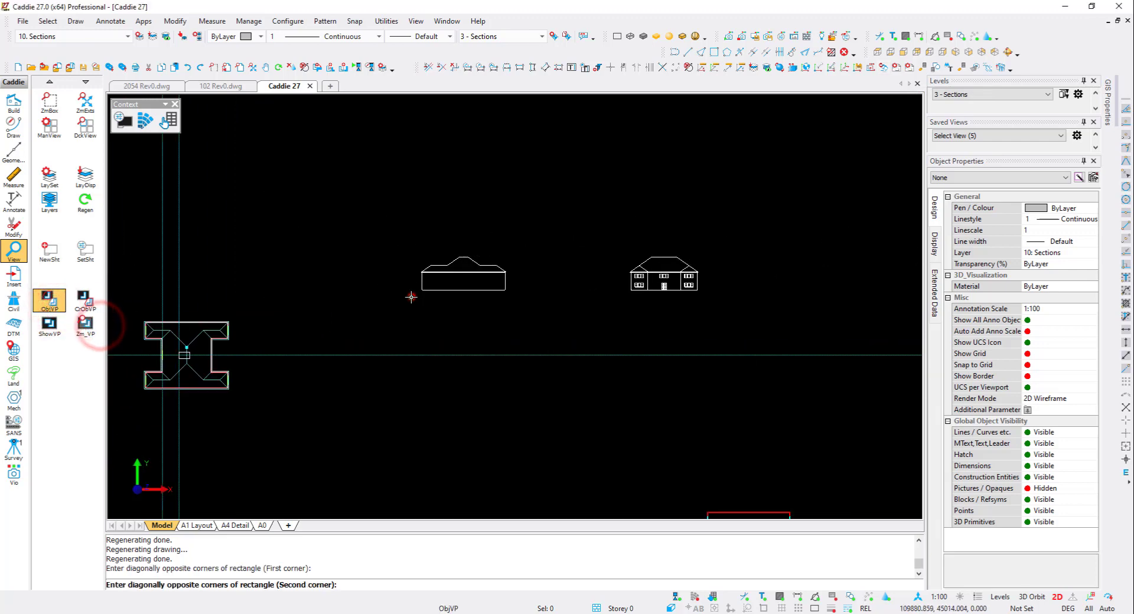
left_click(411, 297)
left_click(515, 251)
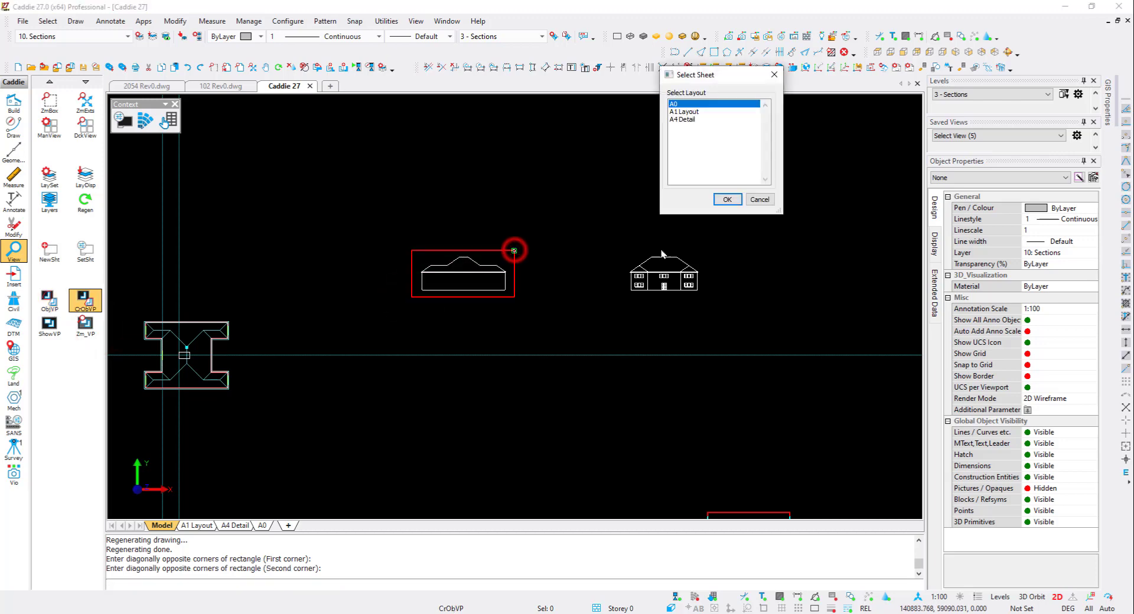
left_click(726, 198)
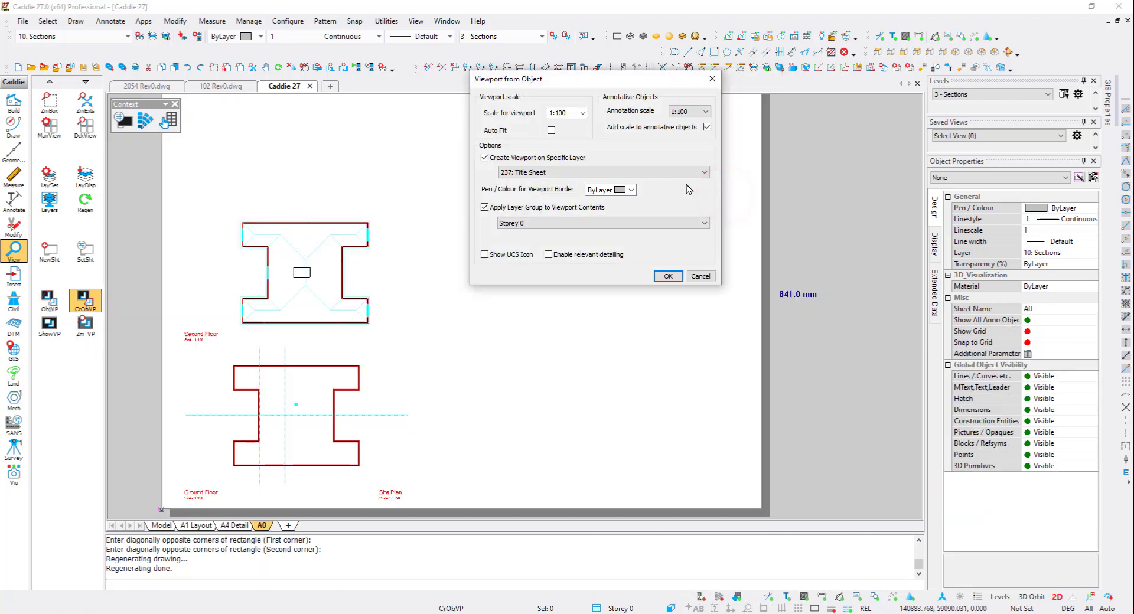
left_click(551, 227)
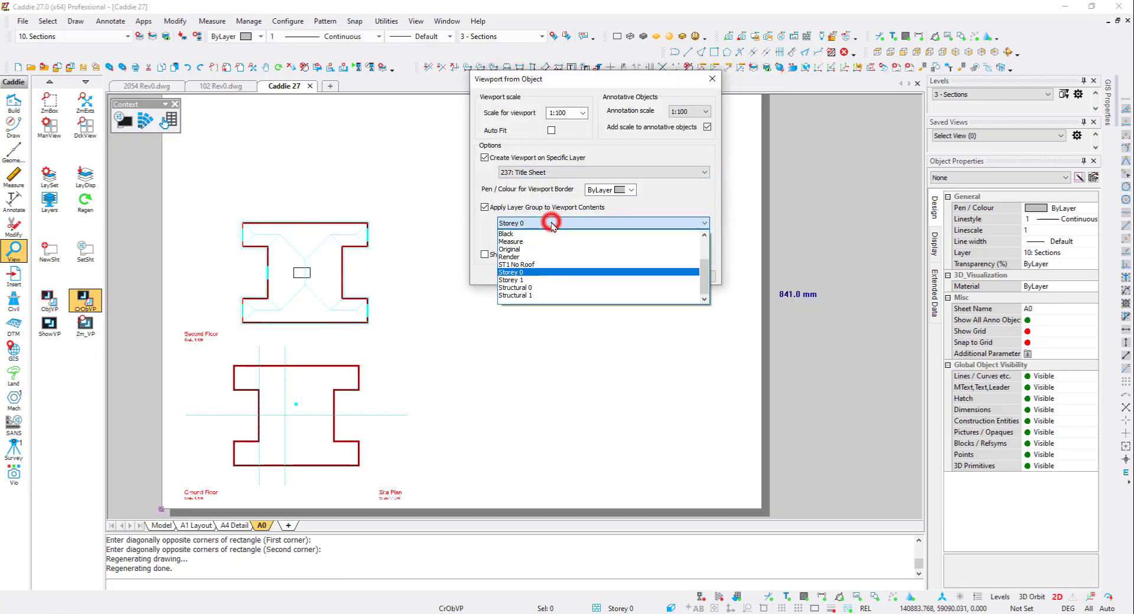
scroll(542, 250, "up", 3)
left_click(532, 254)
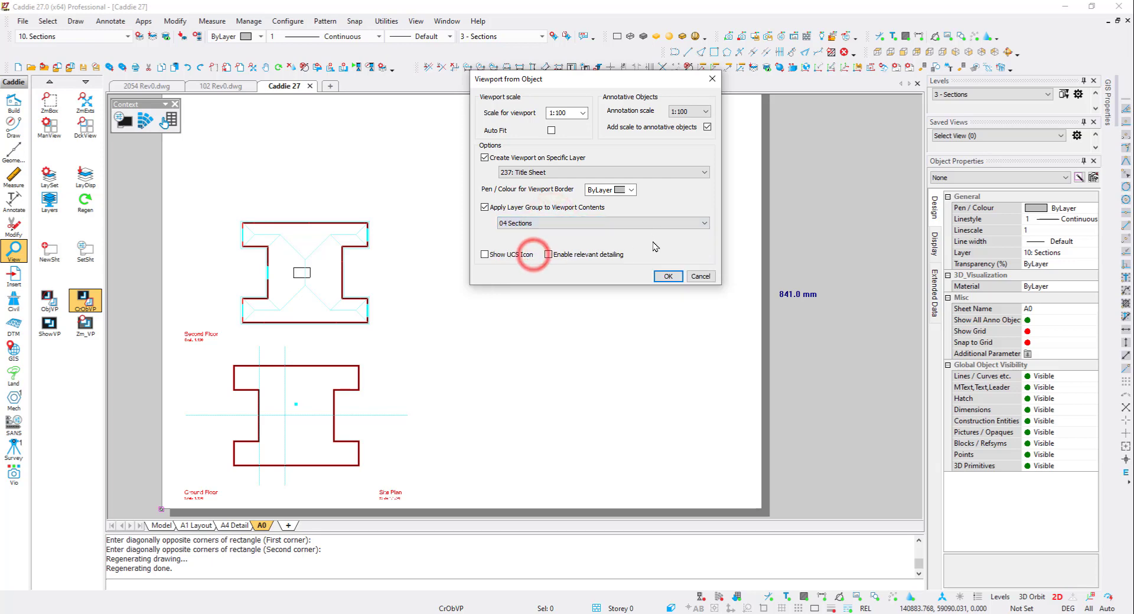
left_click(667, 277)
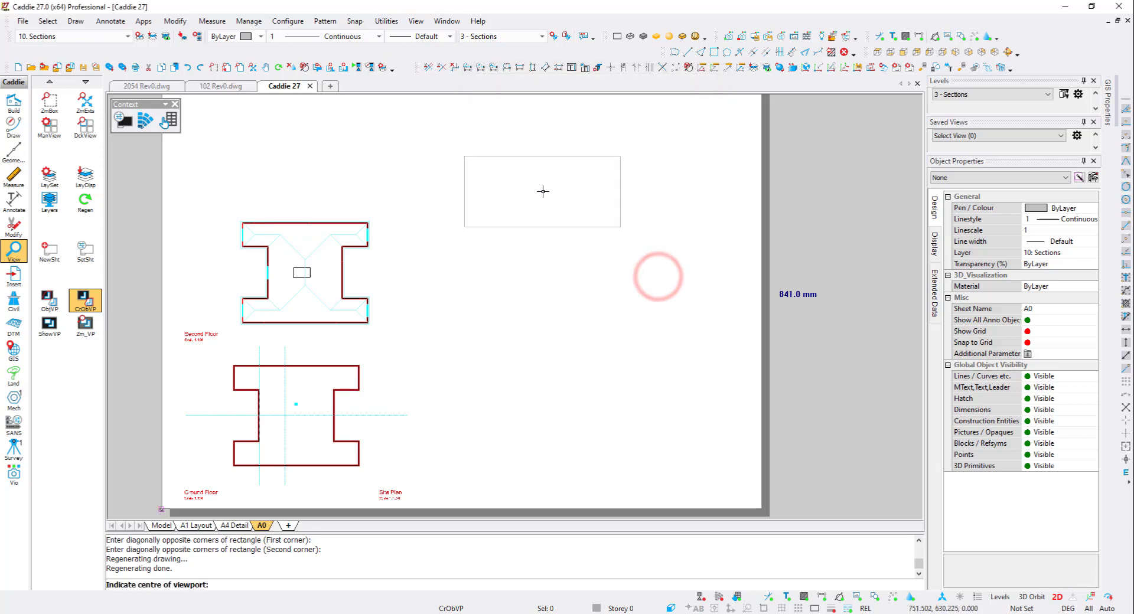
left_click(551, 191)
left_click(766, 67)
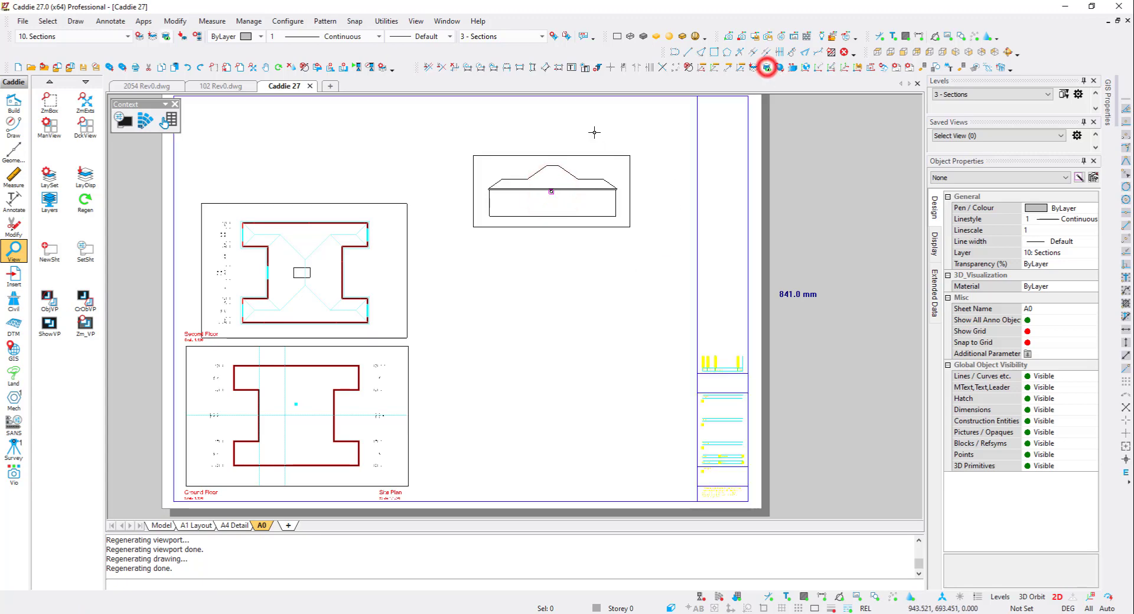
- Create a viewport of the West elevation on sheet A0 and place it below the first elevation viewport
left_click(161, 526)
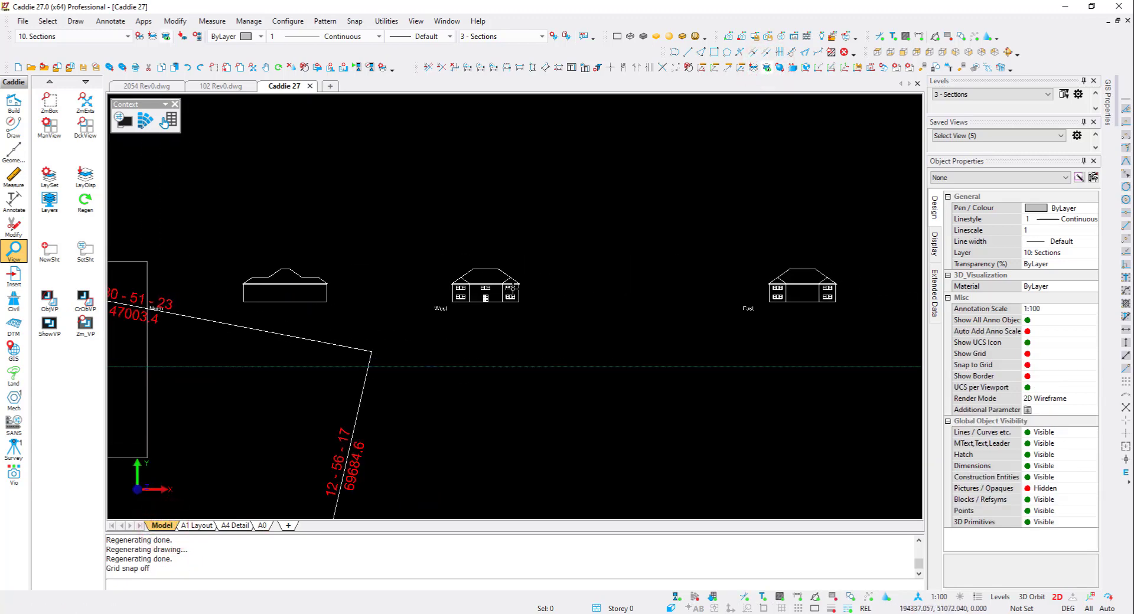
left_click(52, 308)
left_click(73, 322)
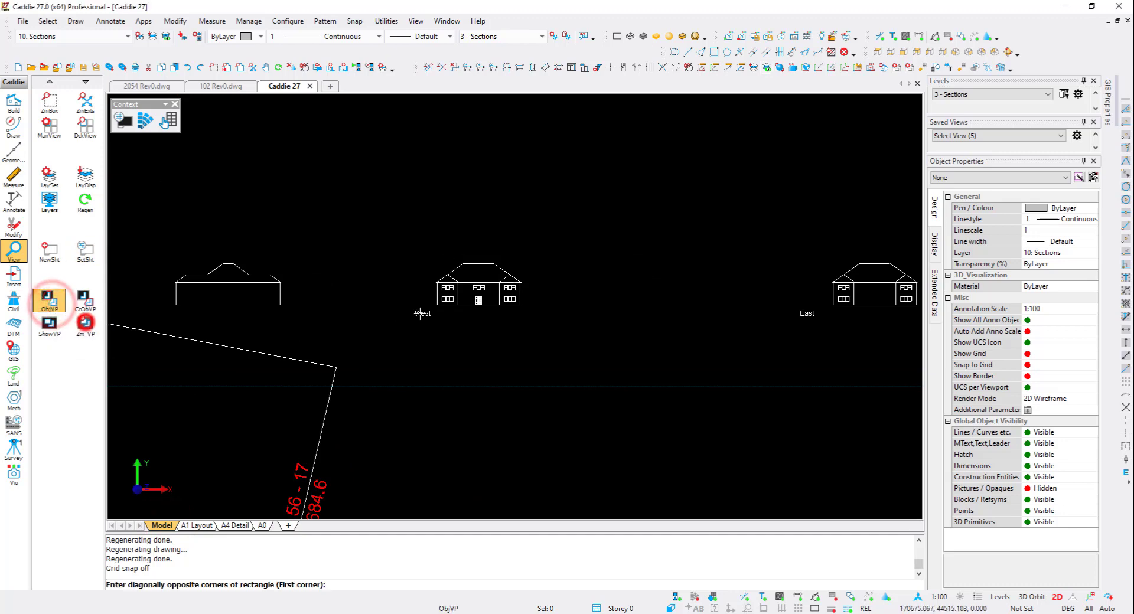
left_click(427, 311)
left_click(531, 253)
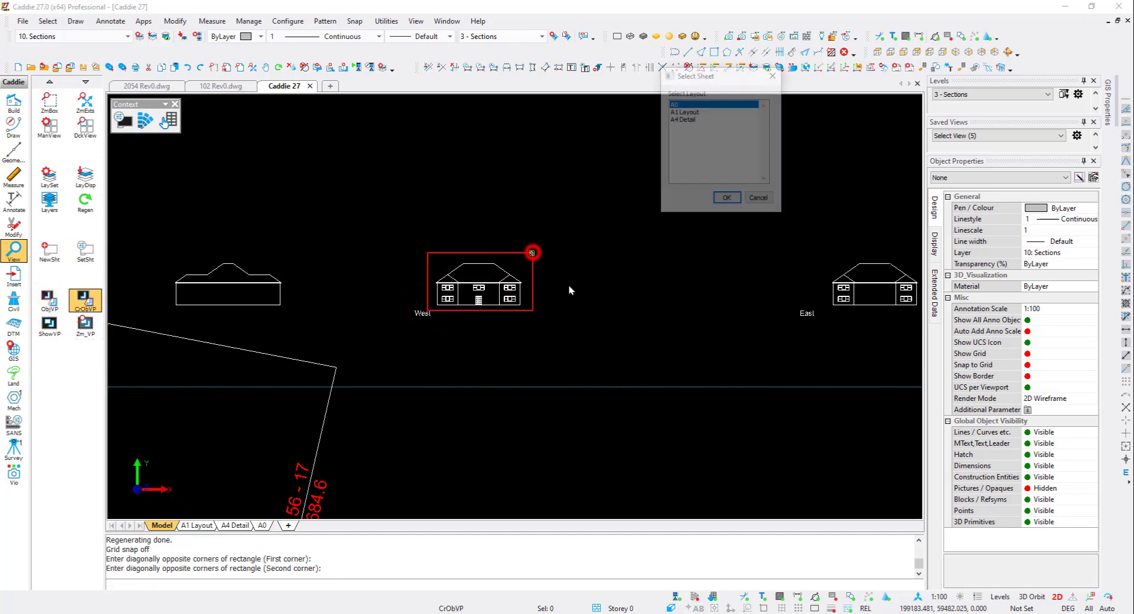
left_click(722, 200)
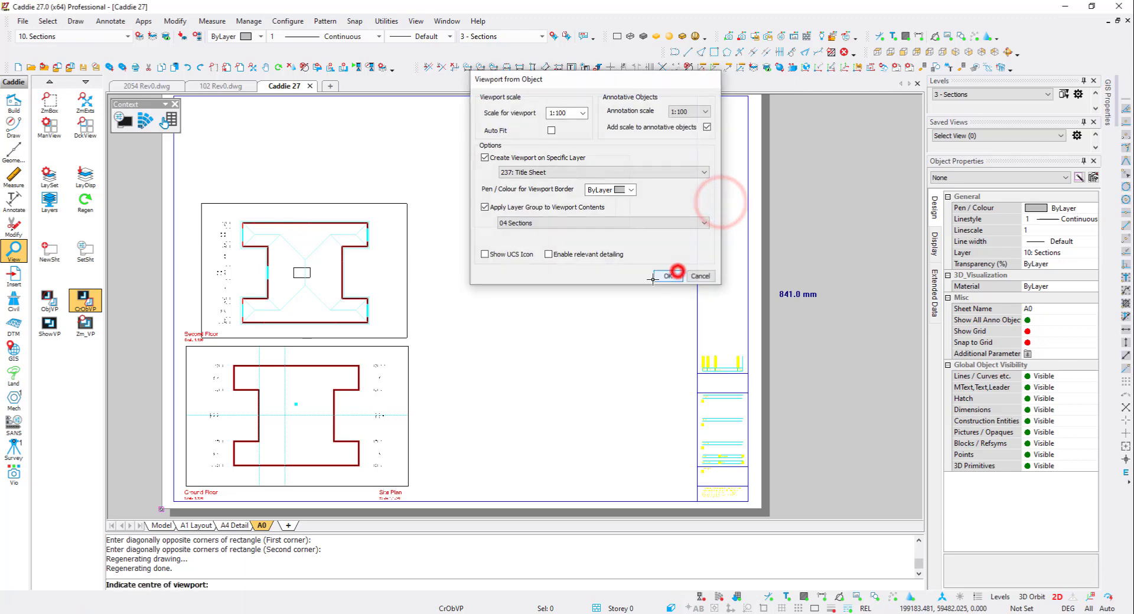
left_click(681, 276)
left_click(551, 267)
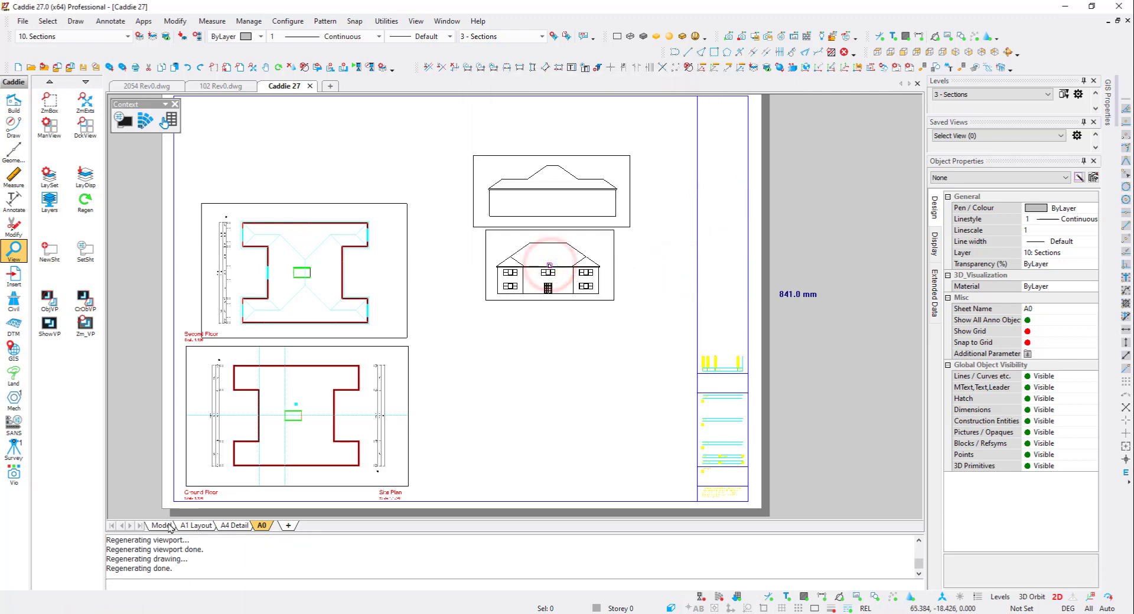
- Create a viewport of the East elevation on sheet A0 and place it below the West elevation viewport
left_click(57, 304)
left_click(326, 318)
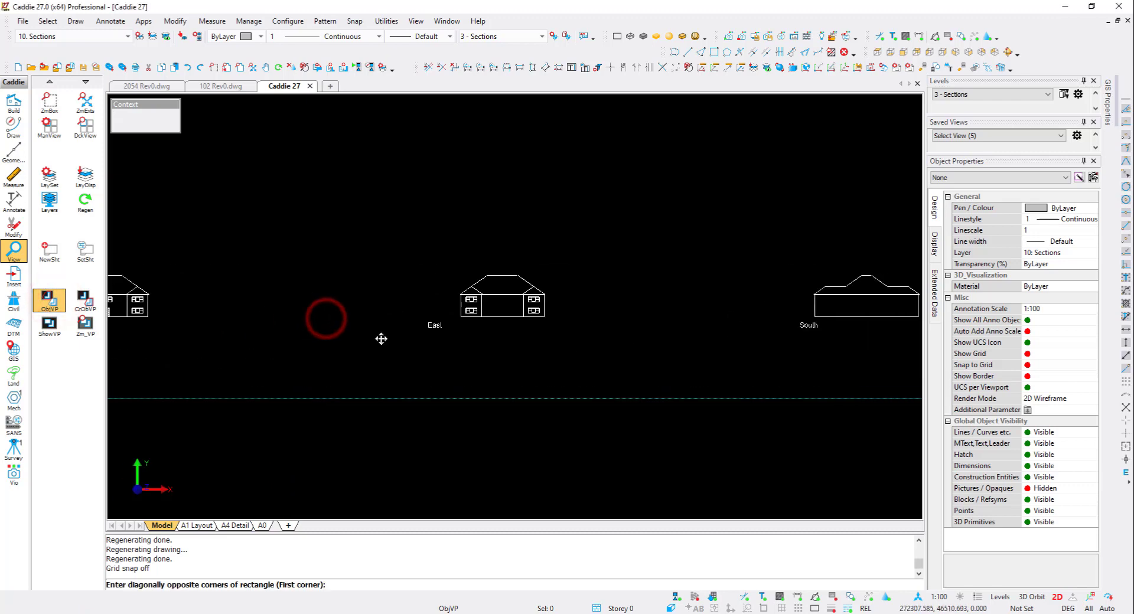
middle_click_drag(381, 338, 171, 363)
left_click(243, 346)
left_click(351, 289)
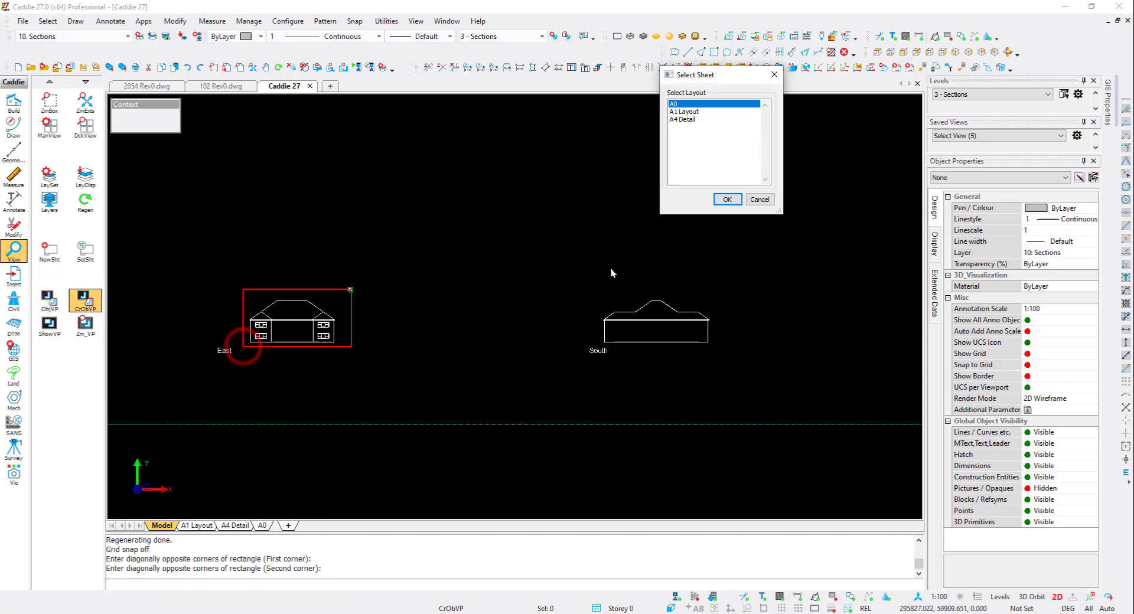
left_click(716, 201)
left_click(660, 276)
left_click(542, 342)
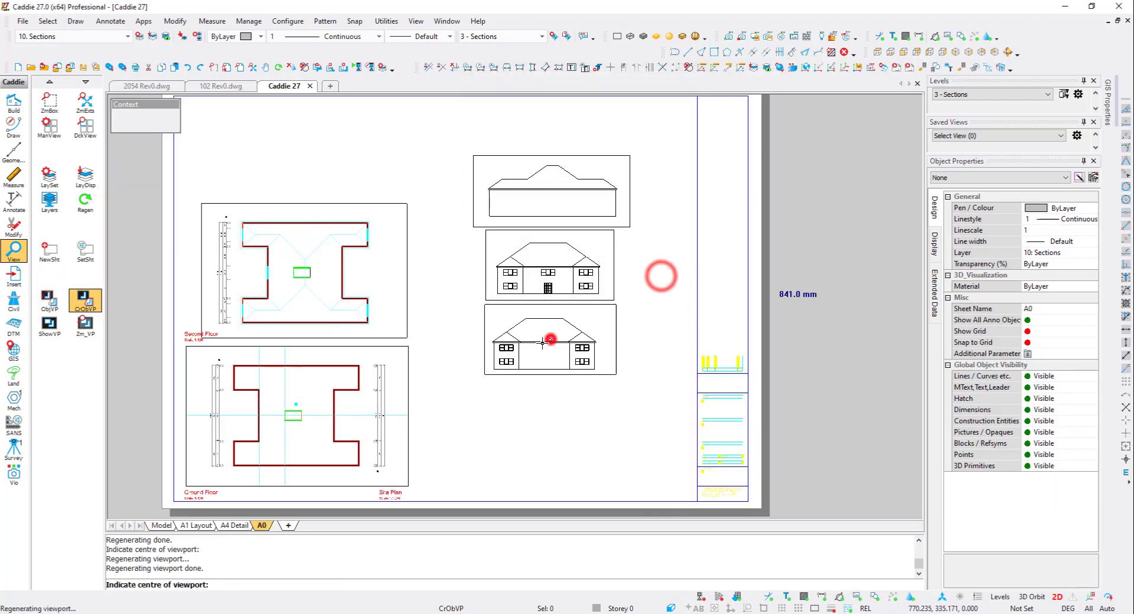
- Create a viewport of the South elevation on sheet A0 and place it at the bottom of the elevation column
left_click(50, 300)
left_click(96, 316)
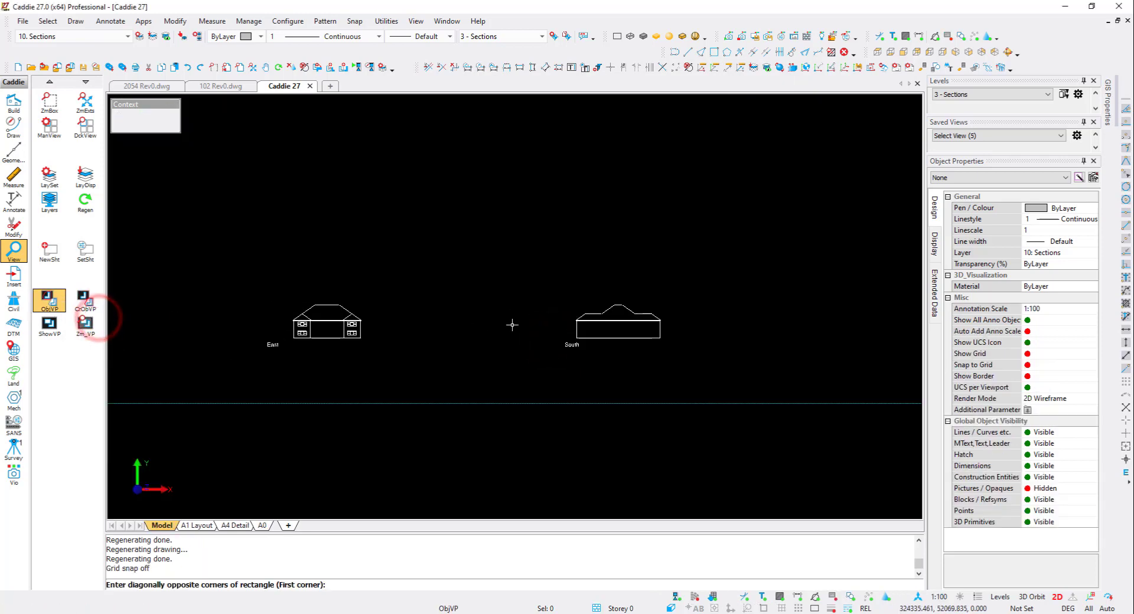
scroll(578, 318, "up", 2)
left_click(570, 353)
left_click(718, 290)
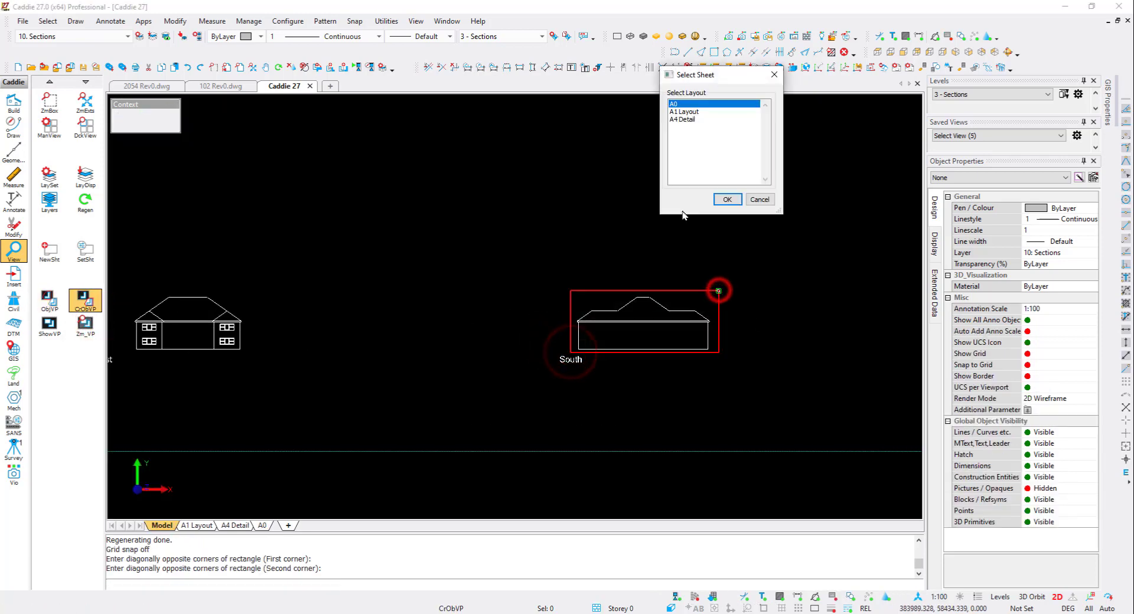
left_click(727, 199)
left_click(674, 275)
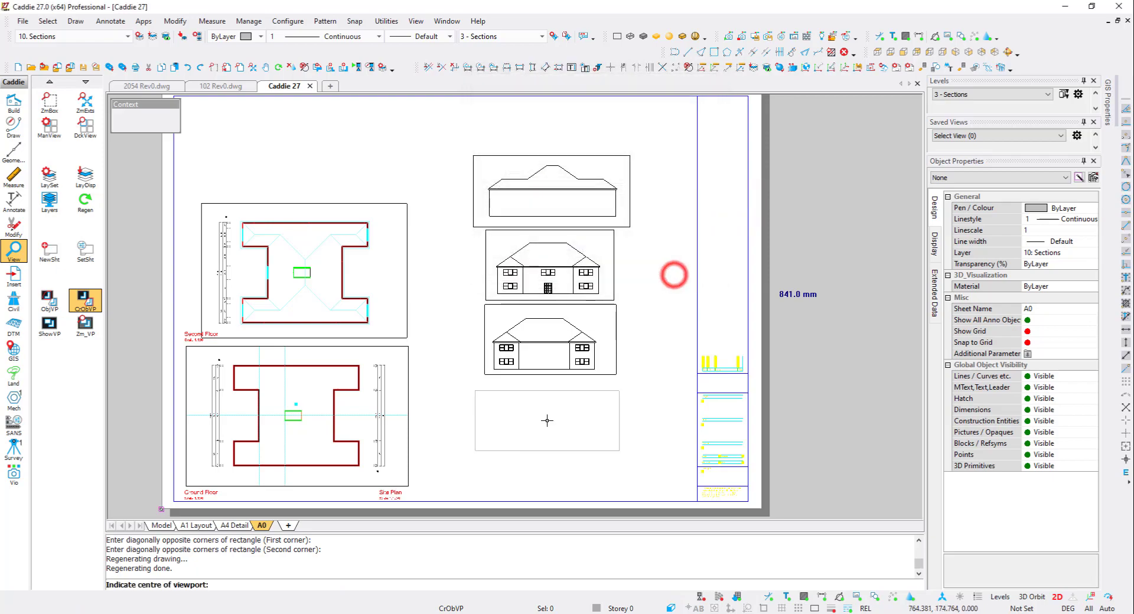
left_click(547, 421)
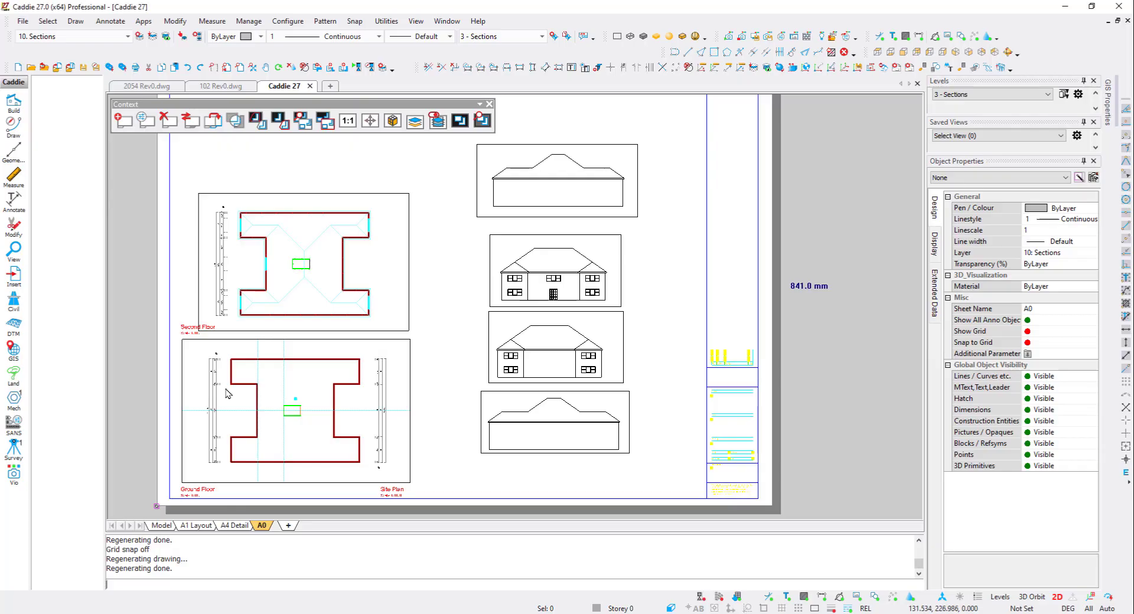
- Open the Second Floor label for editing
left_click(187, 329)
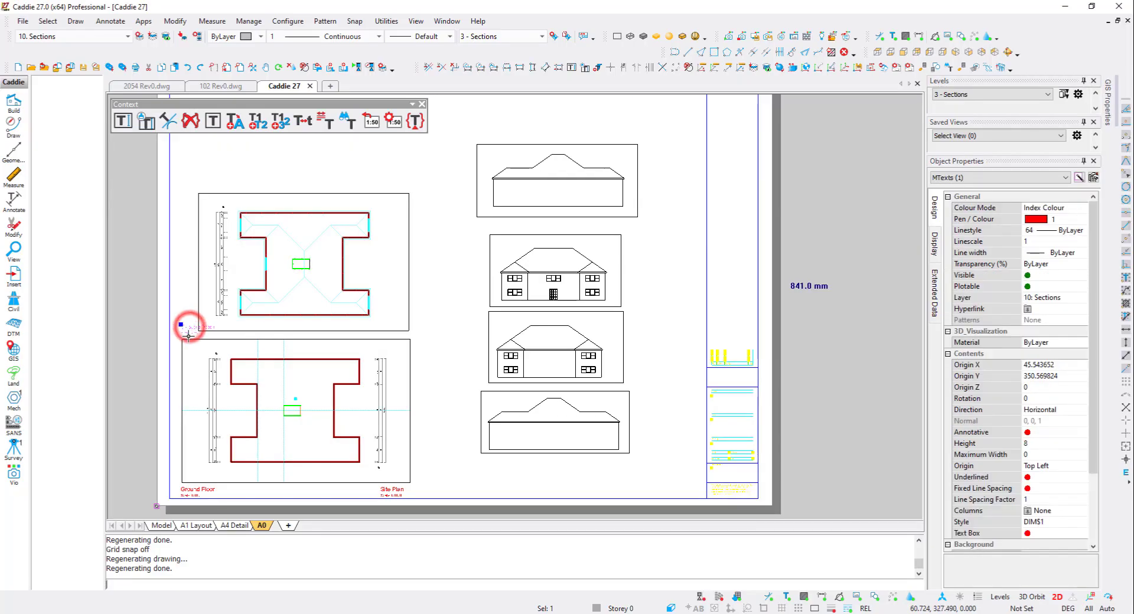
double_click(188, 329)
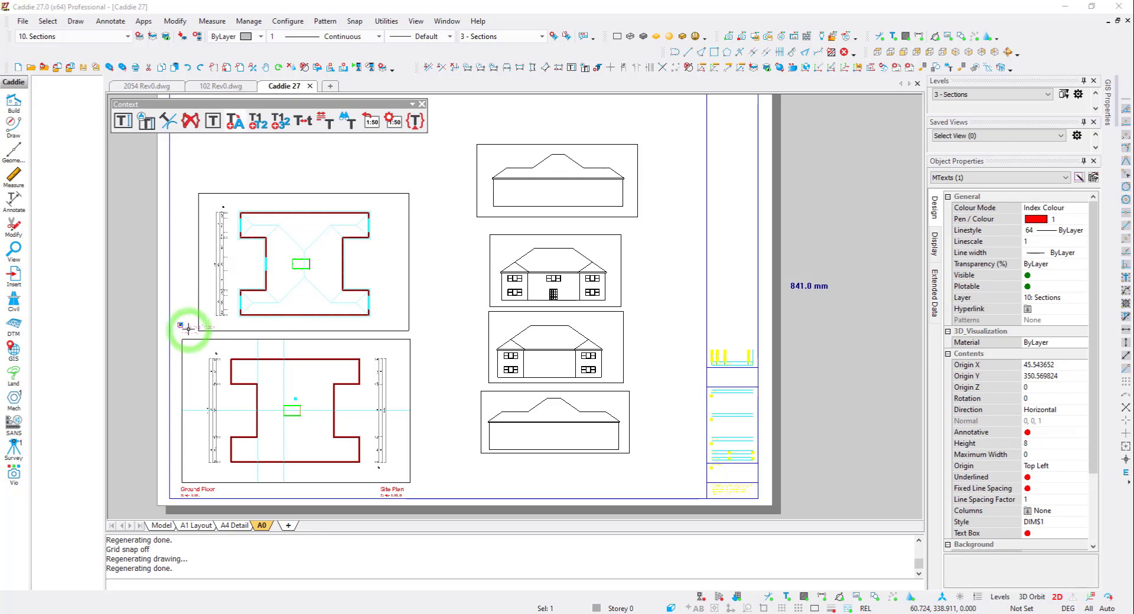
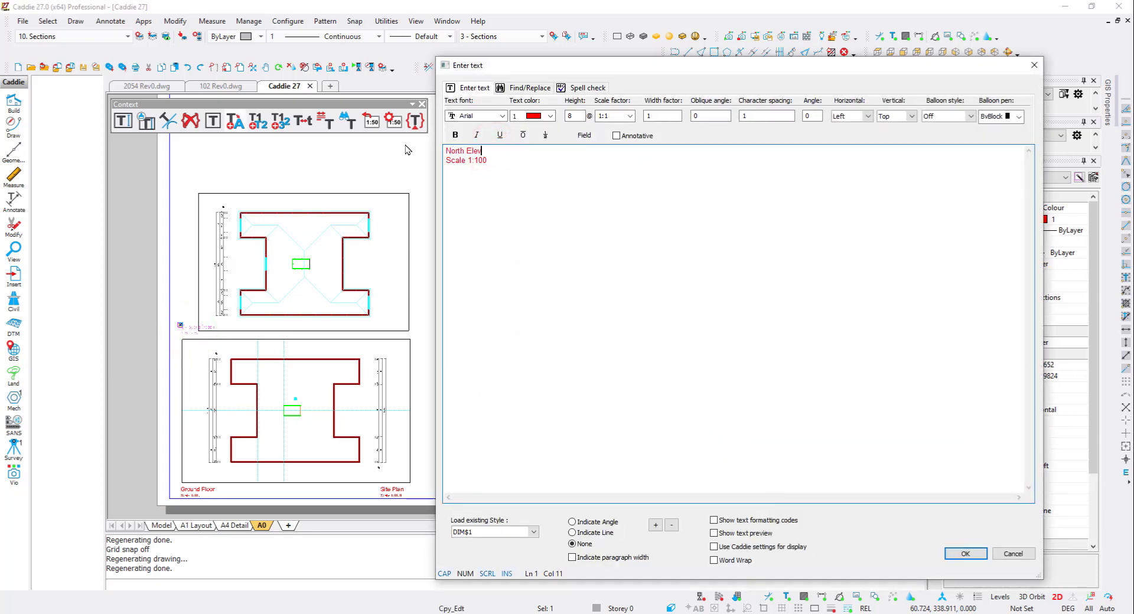
- Confirm the North Elevation label and place the copied label below the top elevation viewport
key("ctrl+Return")
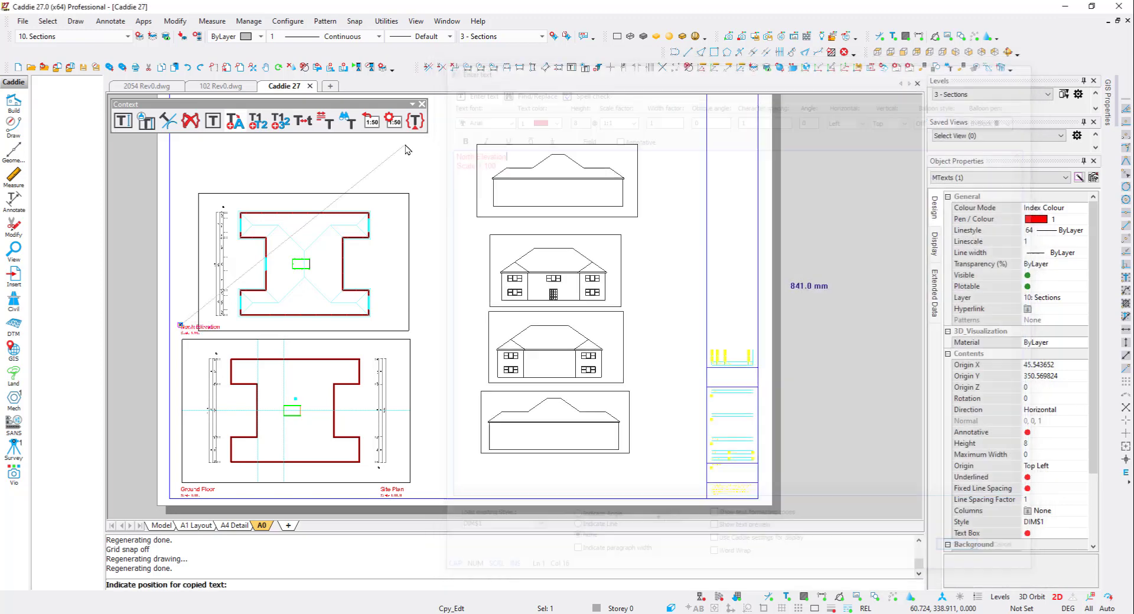
left_click(508, 217)
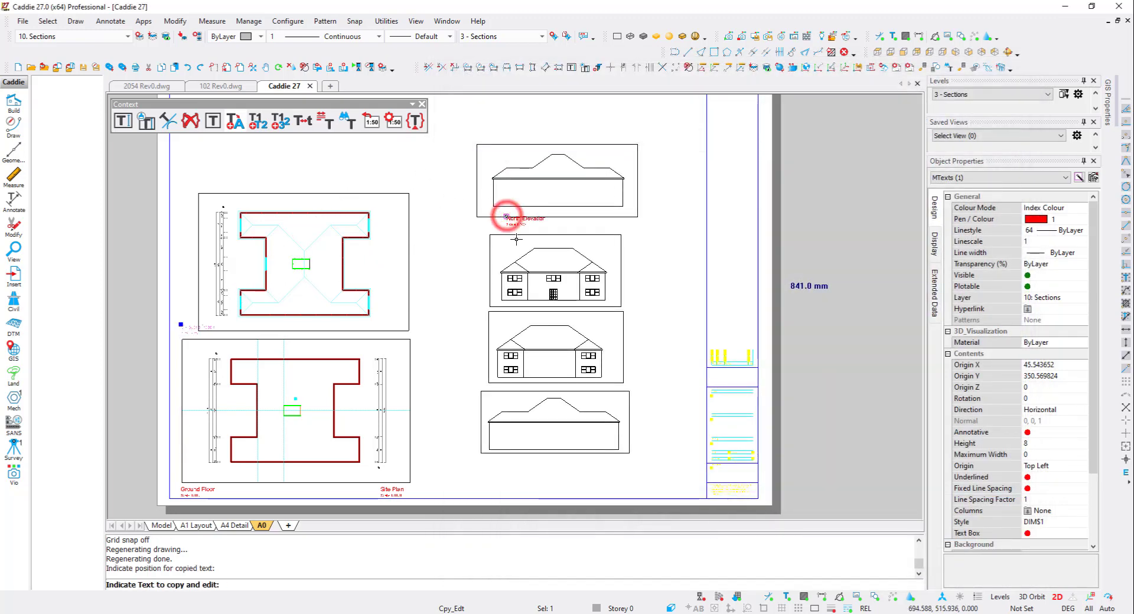
key("Escape")
- Zoom the second elevation viewport into model space to check which elevation it shows, then return to sheet A0
left_click(572, 270)
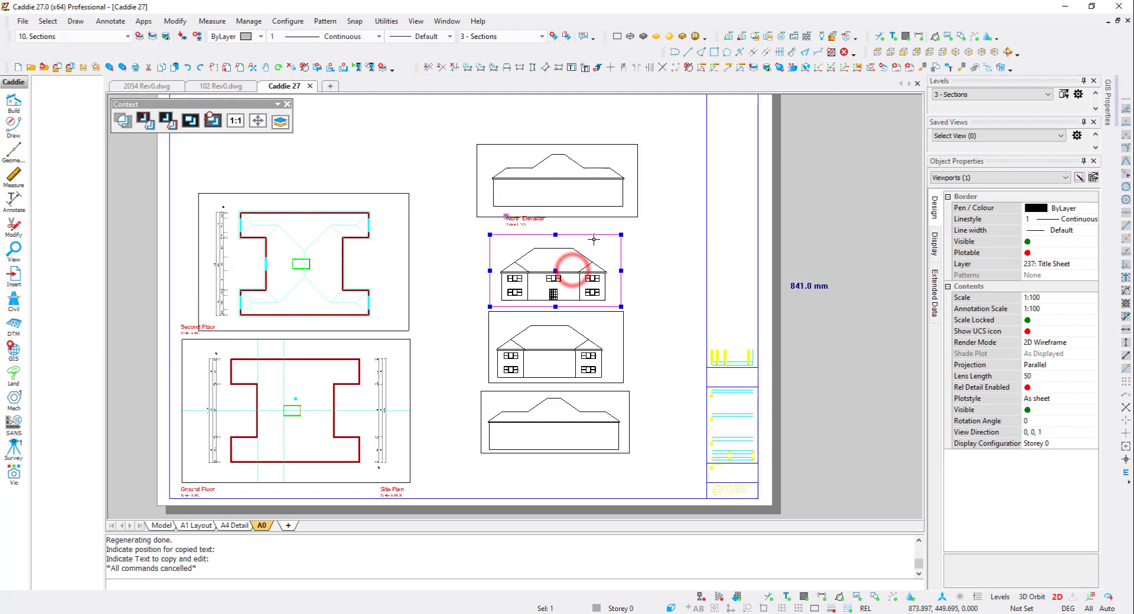
right_click(576, 267)
mouse_move(660, 452)
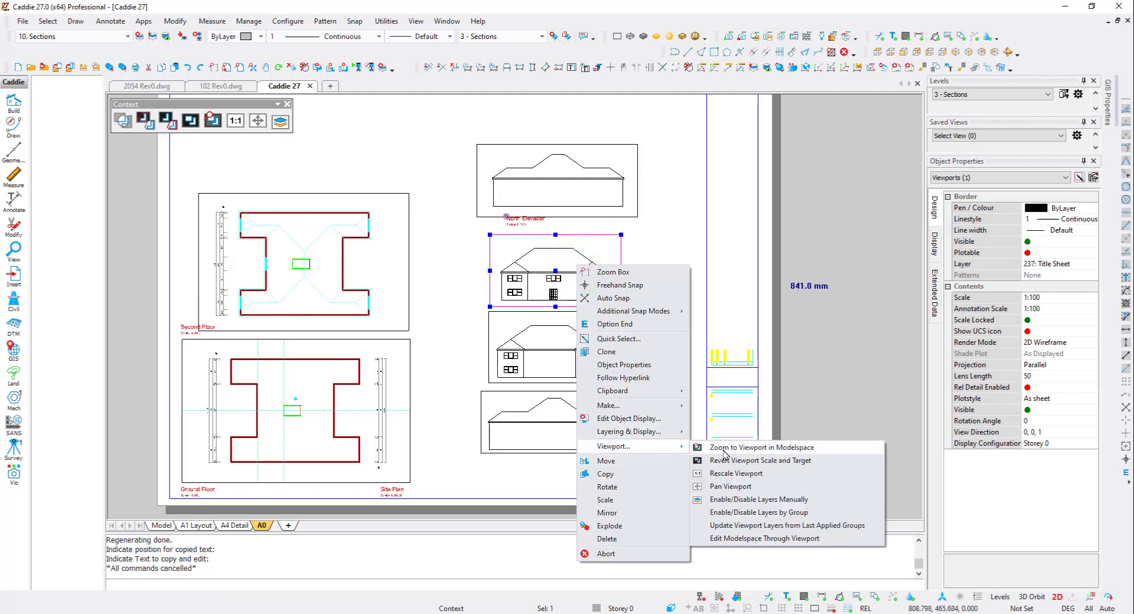
left_click(726, 448)
left_click(617, 322)
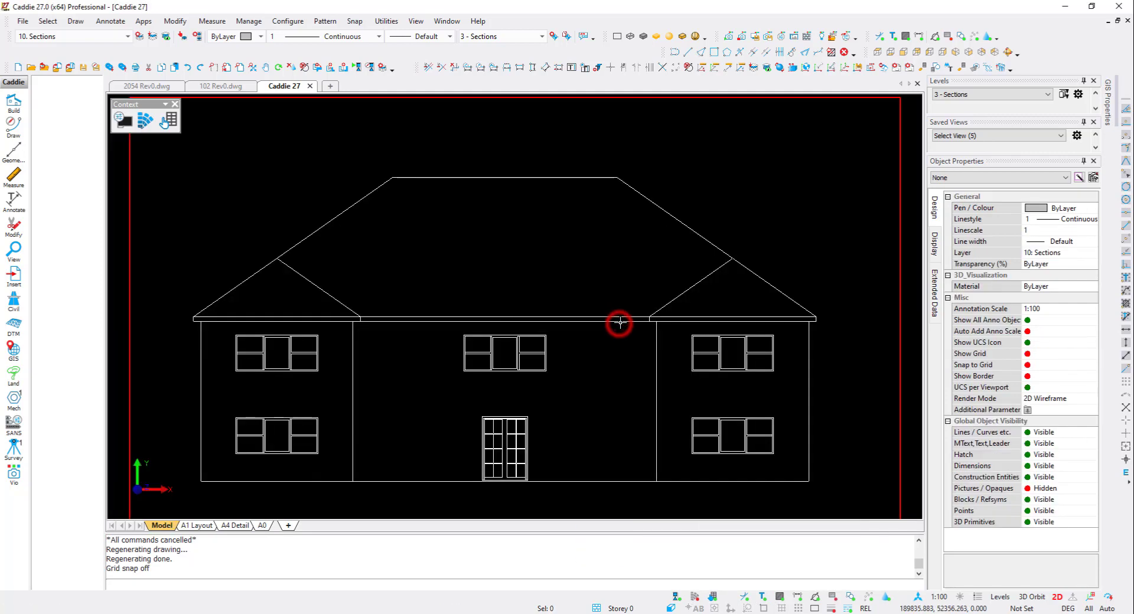
scroll(568, 307, "down", 2)
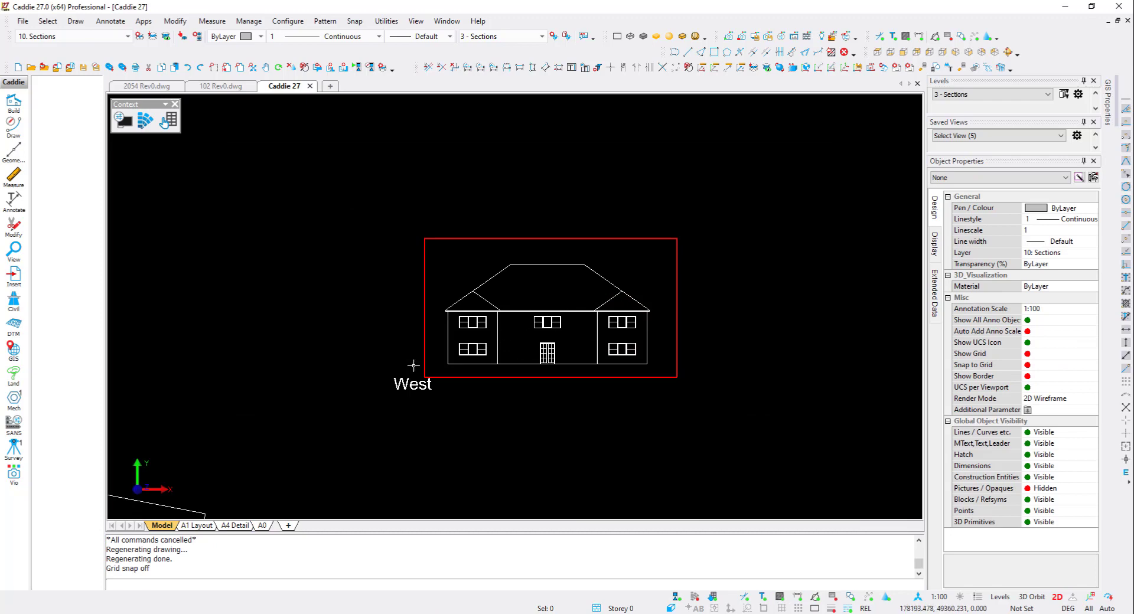
scroll(357, 344, "down", 4)
left_click(263, 527)
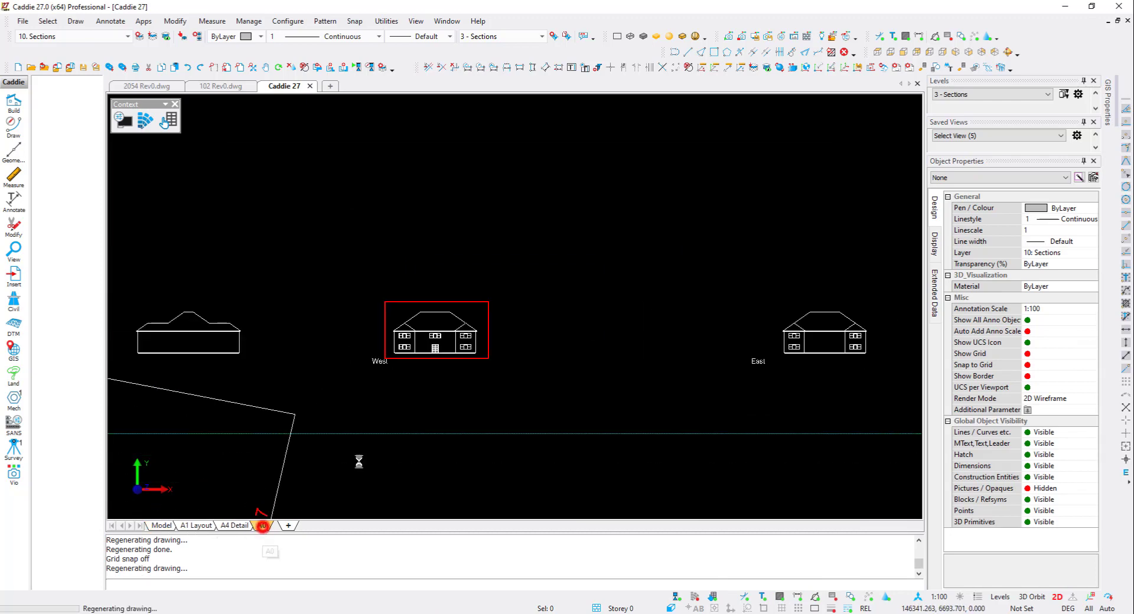
- Copy the elevation label, rename it West Elevation, and place it below the second elevation viewport
left_click(526, 223)
double_click(527, 223)
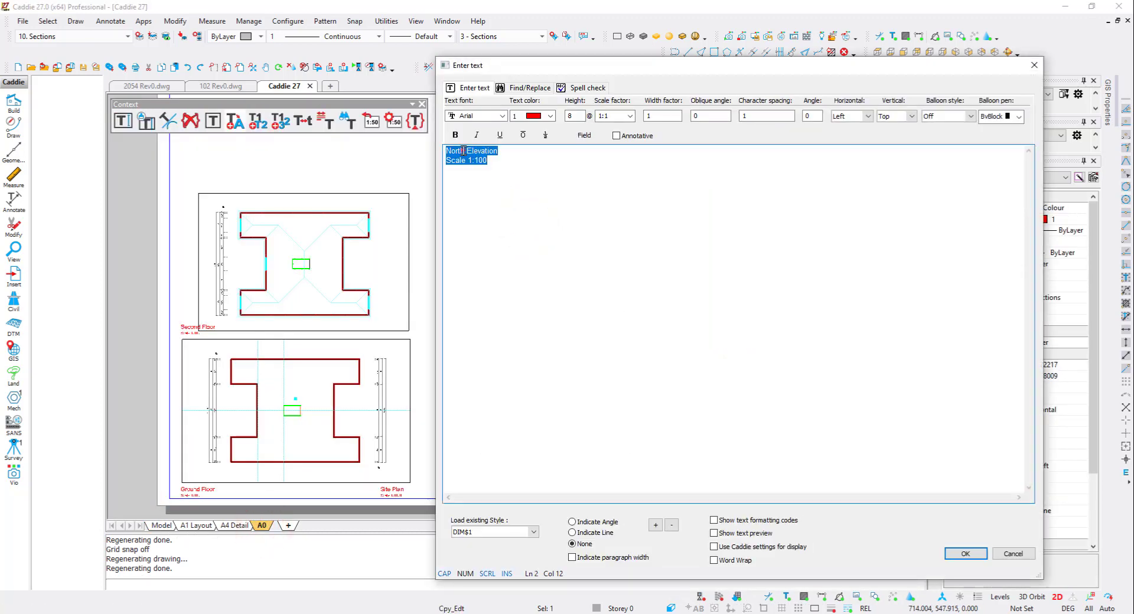
type("West")
key("ctrl+Return")
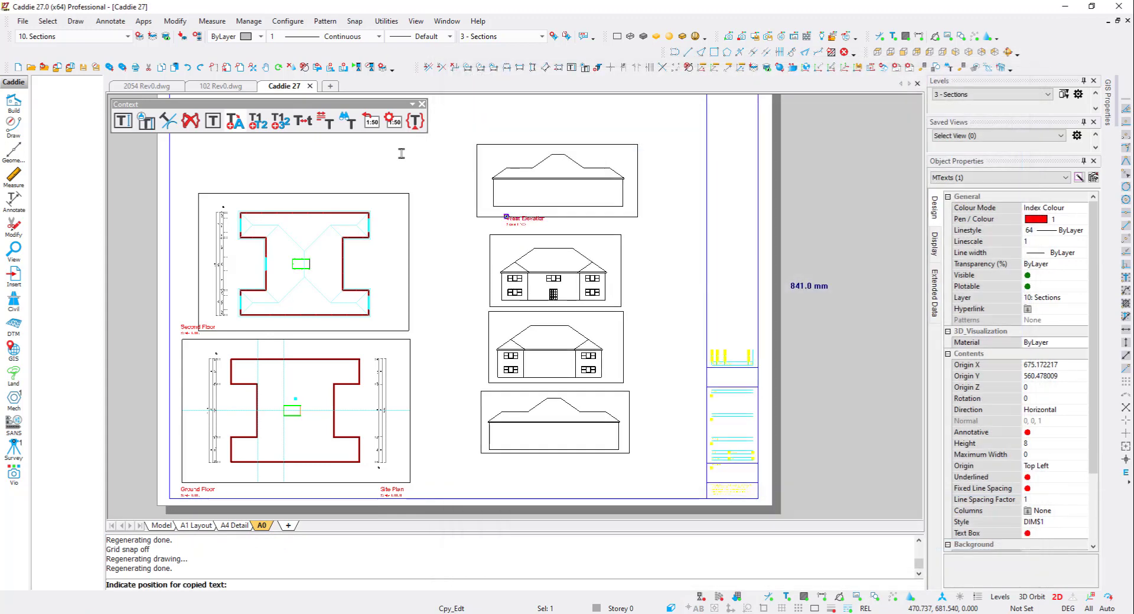
key("v")
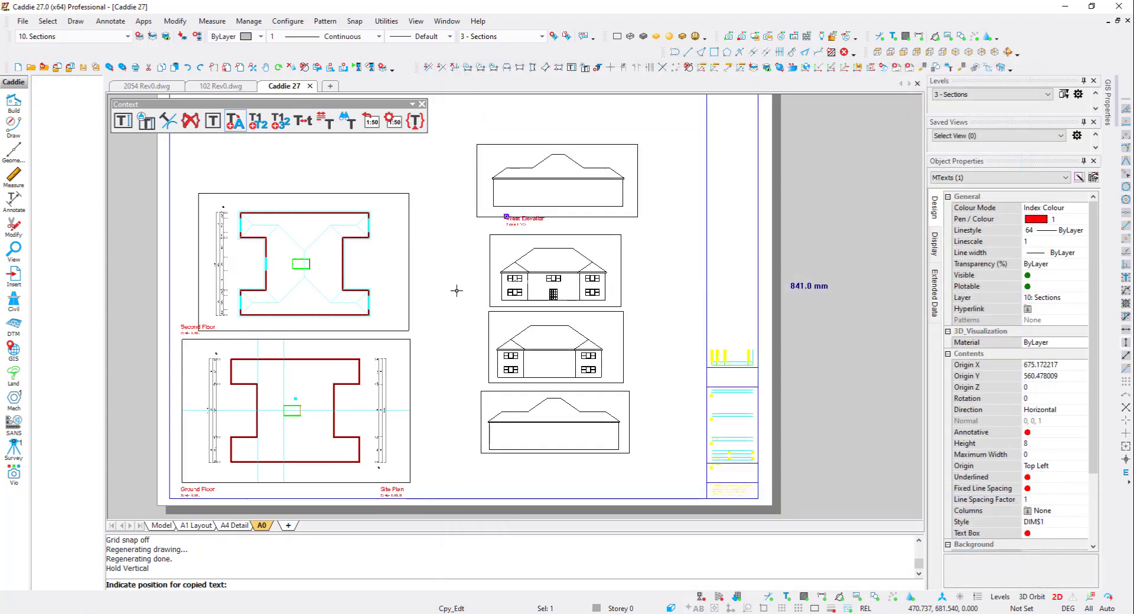
left_click(514, 315)
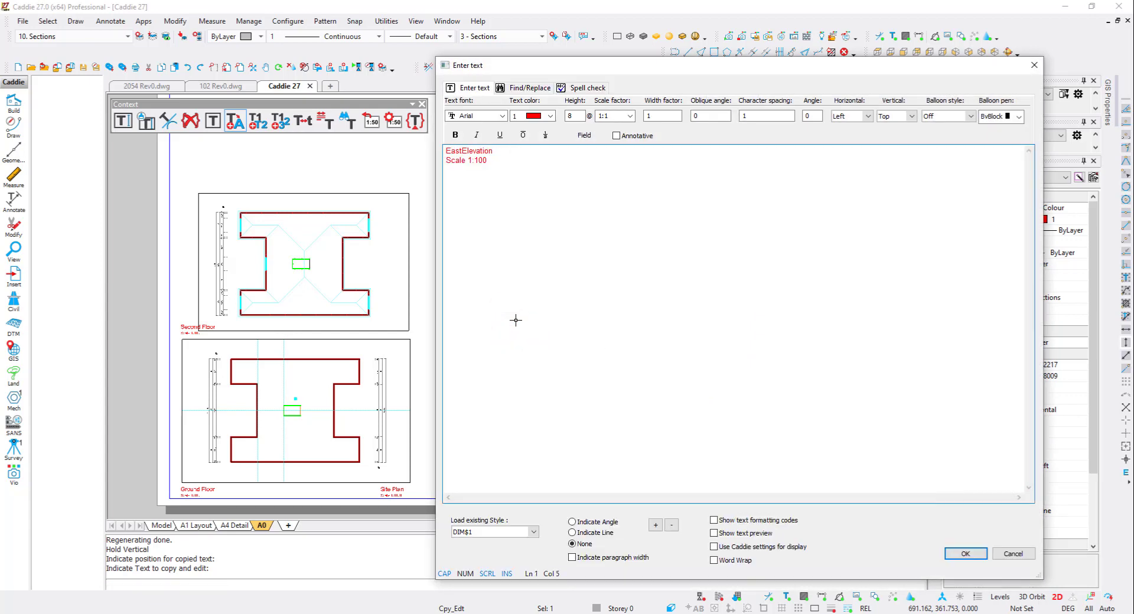
- Copy the label as East Elevation and place it below the third elevation viewport
key("ctrl+Return")
key("v")
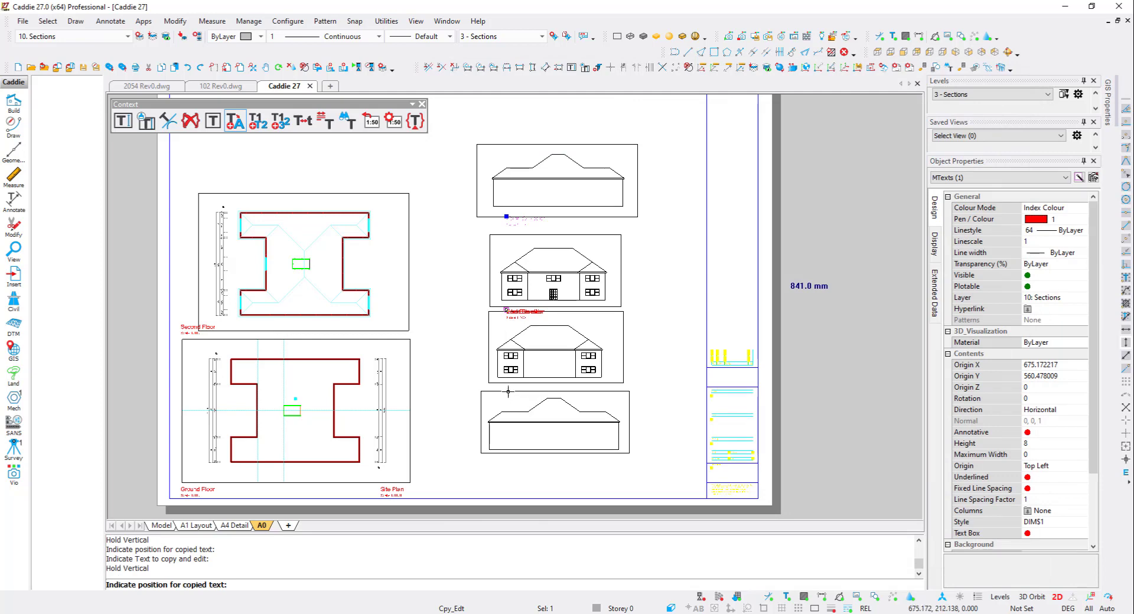
left_click(508, 390)
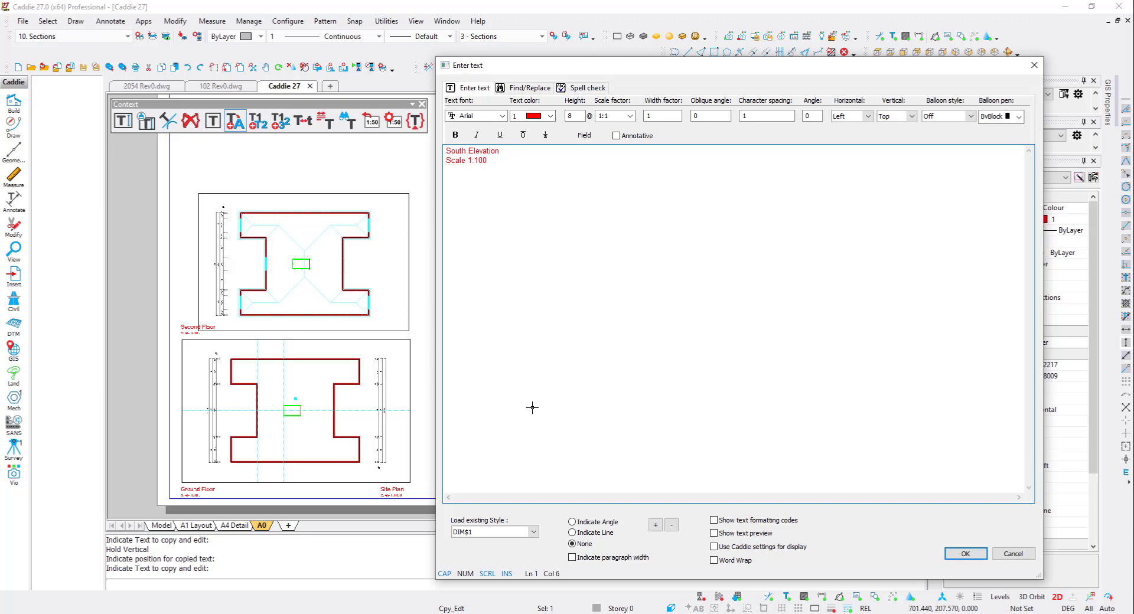
- Copy the label as South Elevation and place it below the bottom elevation viewport
key("ctrl+Return")
key("v")
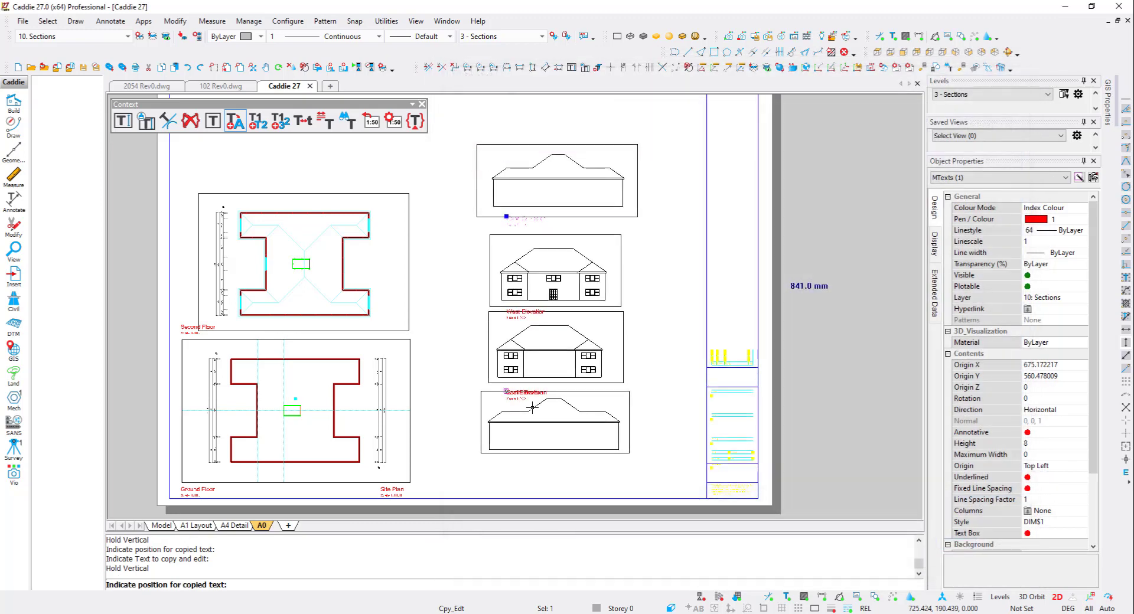
right_click(513, 455)
- Select the column of elevation viewports and their labels and move them to the right
left_click(665, 474)
left_click(480, 140)
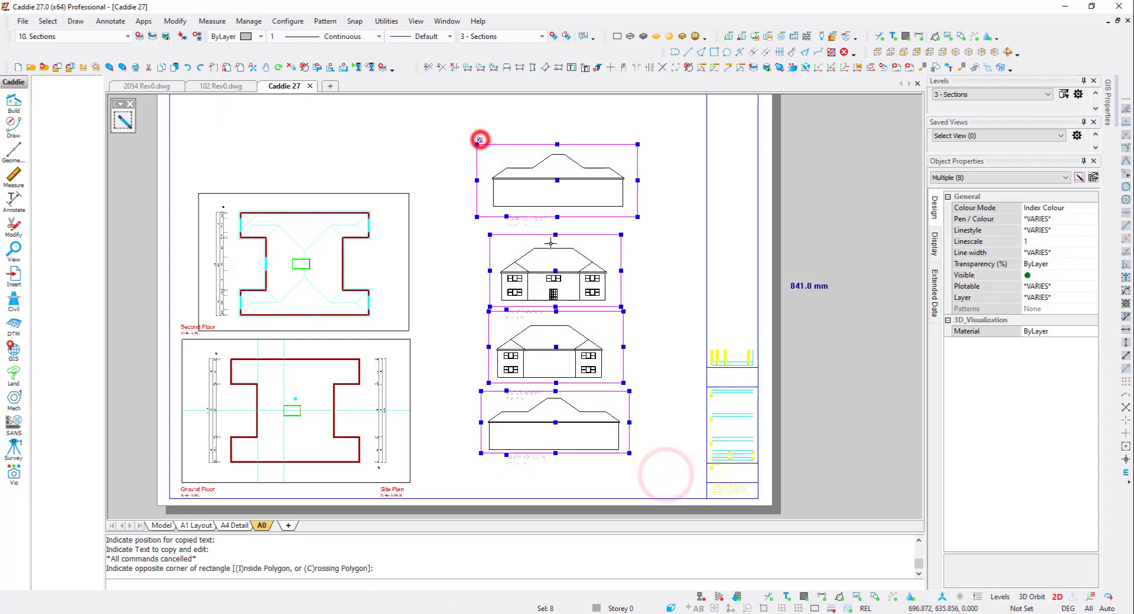
middle_click_drag(551, 243, 539, 278)
key("m")
left_click(550, 284)
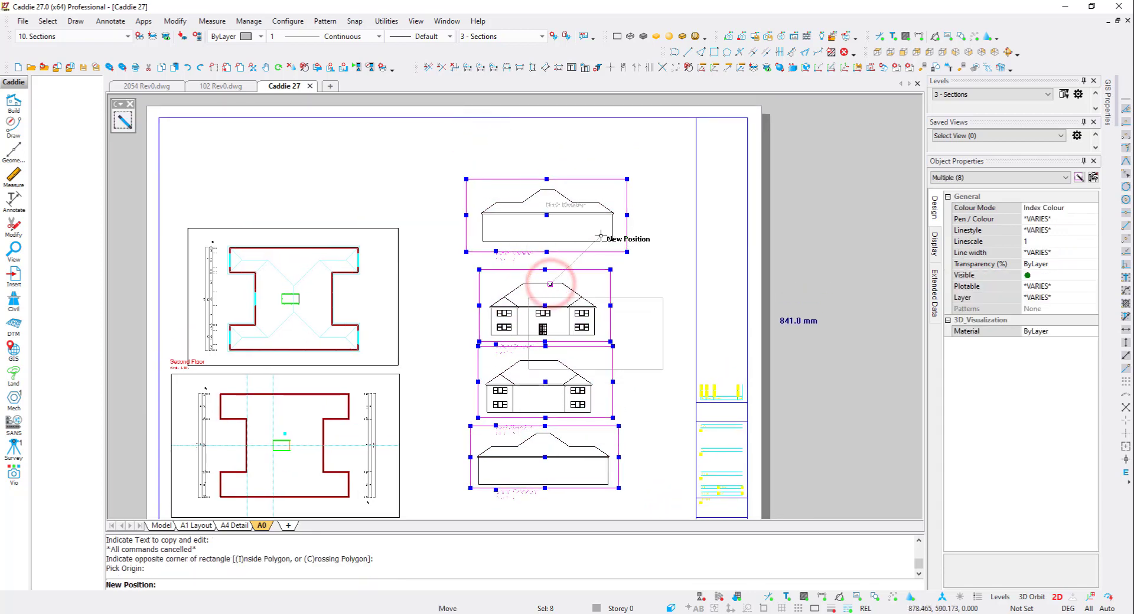
left_click(603, 234)
- Switch to model space and set the current level to 6 - Site Plan
scroll(490, 295, "down", 1)
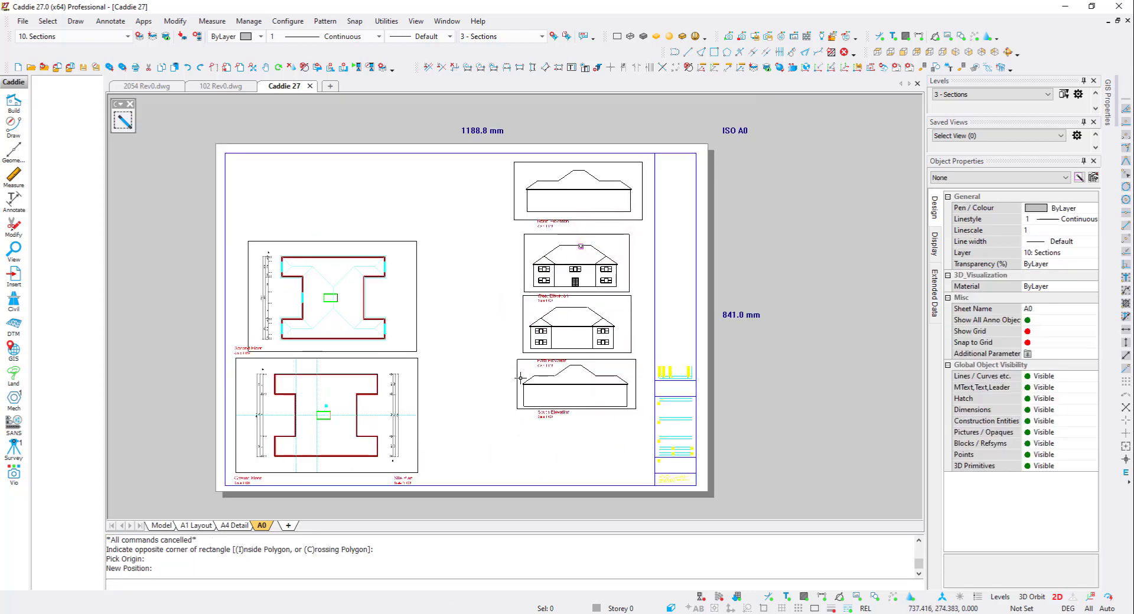
middle_click_drag(341, 446, 334, 421)
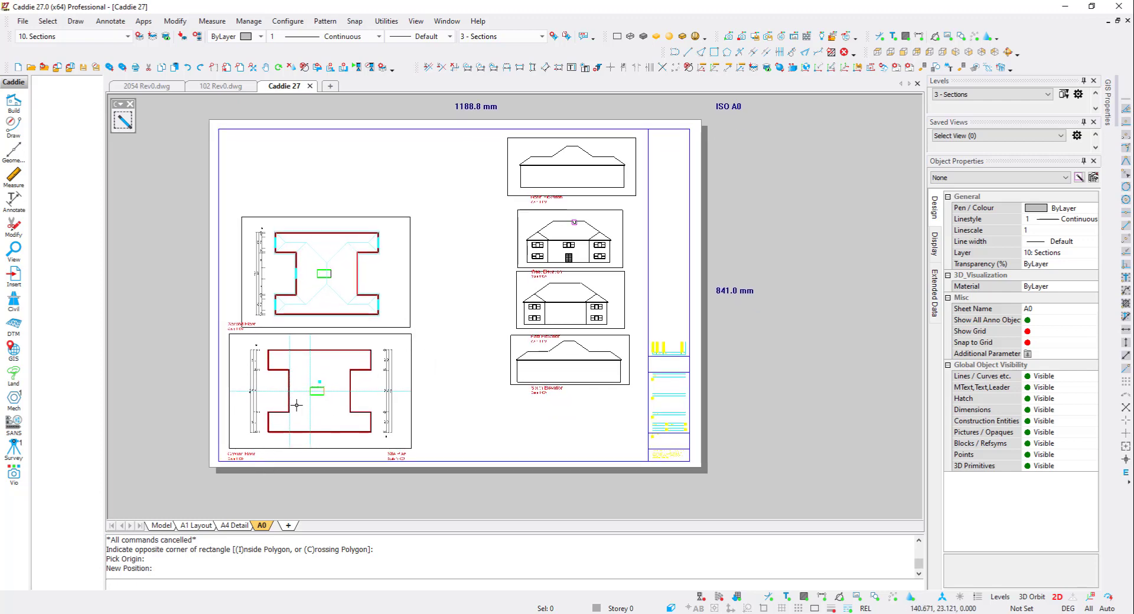
left_click(368, 379)
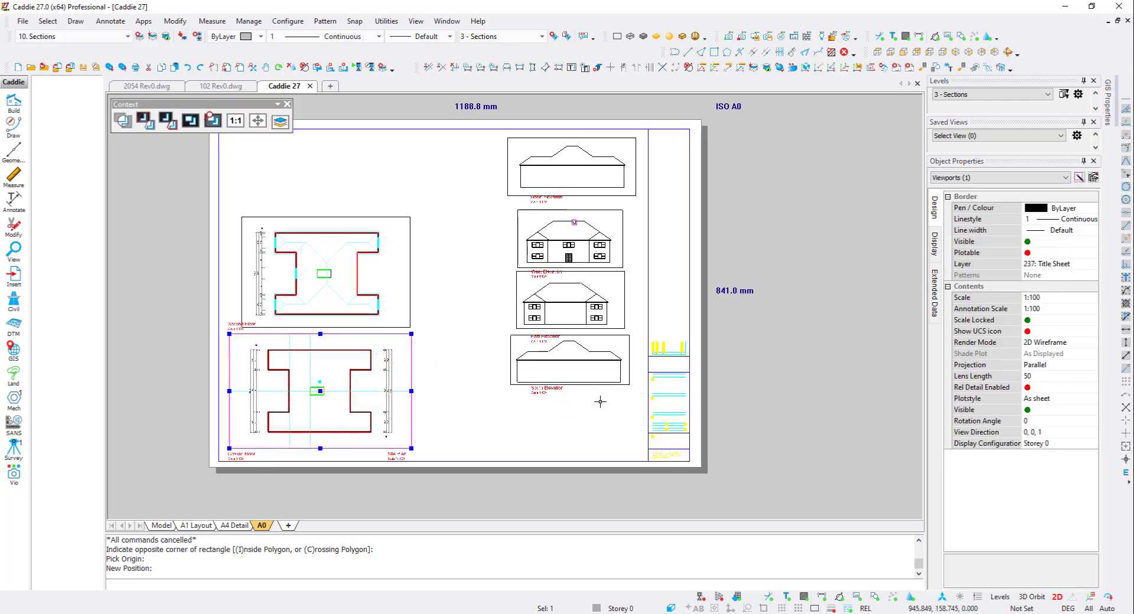
left_click(166, 526)
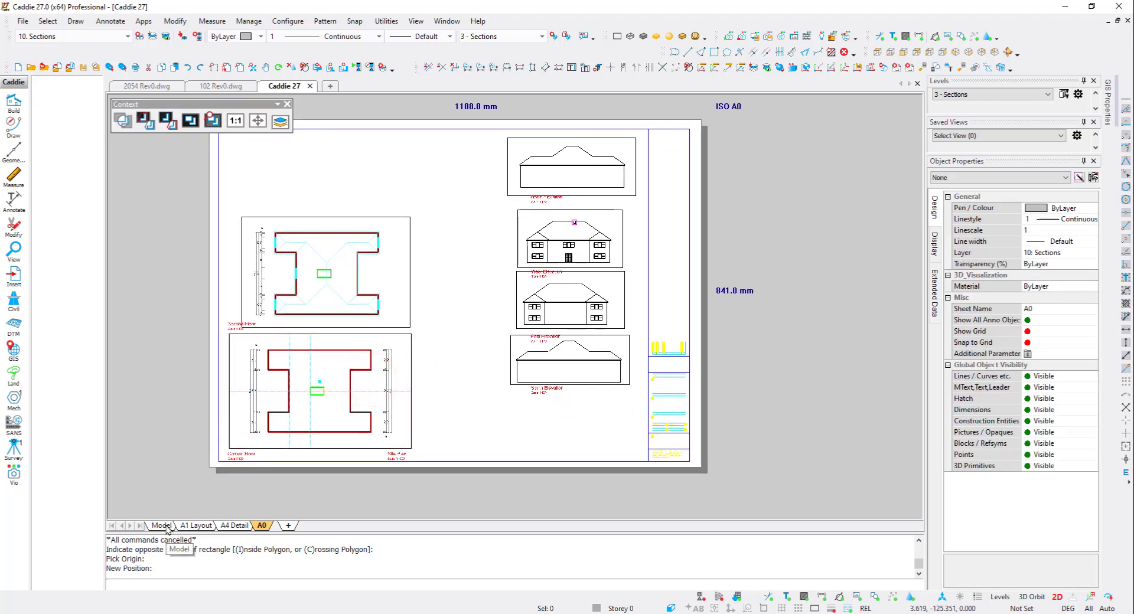
left_click(167, 525)
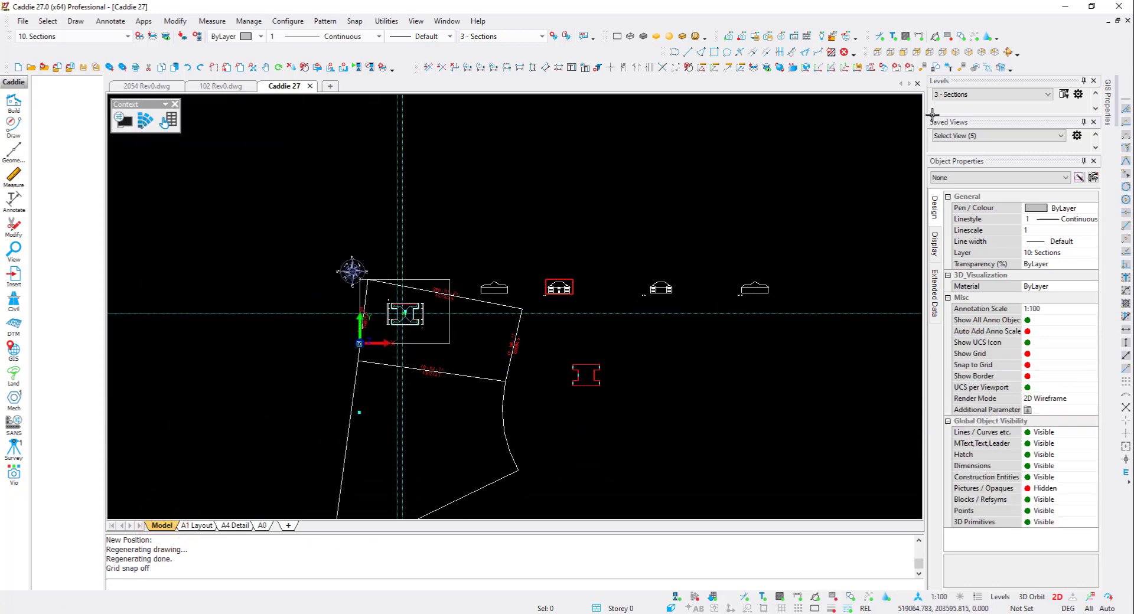
left_click(969, 95)
left_click(961, 153)
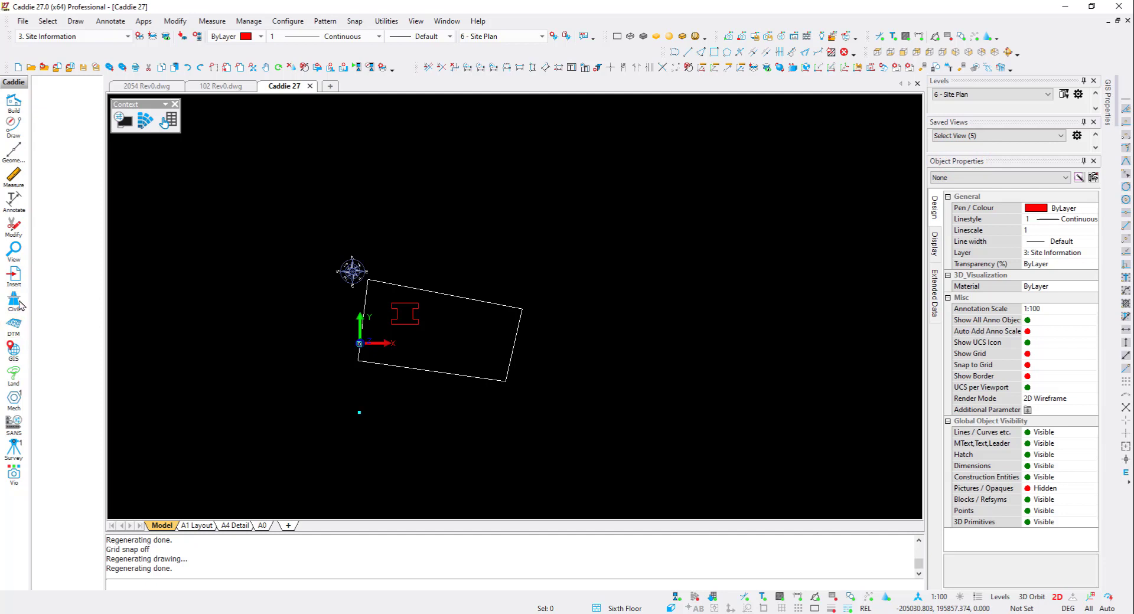
- Create a rectangular object viewport around the site plan on sheet A0 at 1:1000 scale and place it on the sheet
left_click(14, 251)
left_click(50, 300)
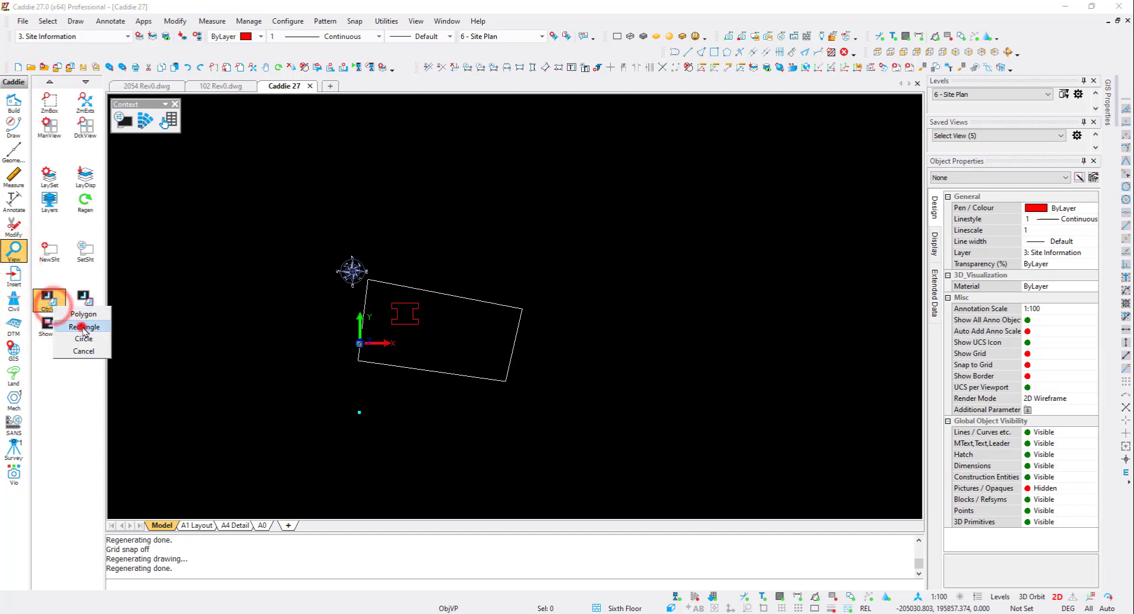
left_click(83, 325)
left_click(342, 397)
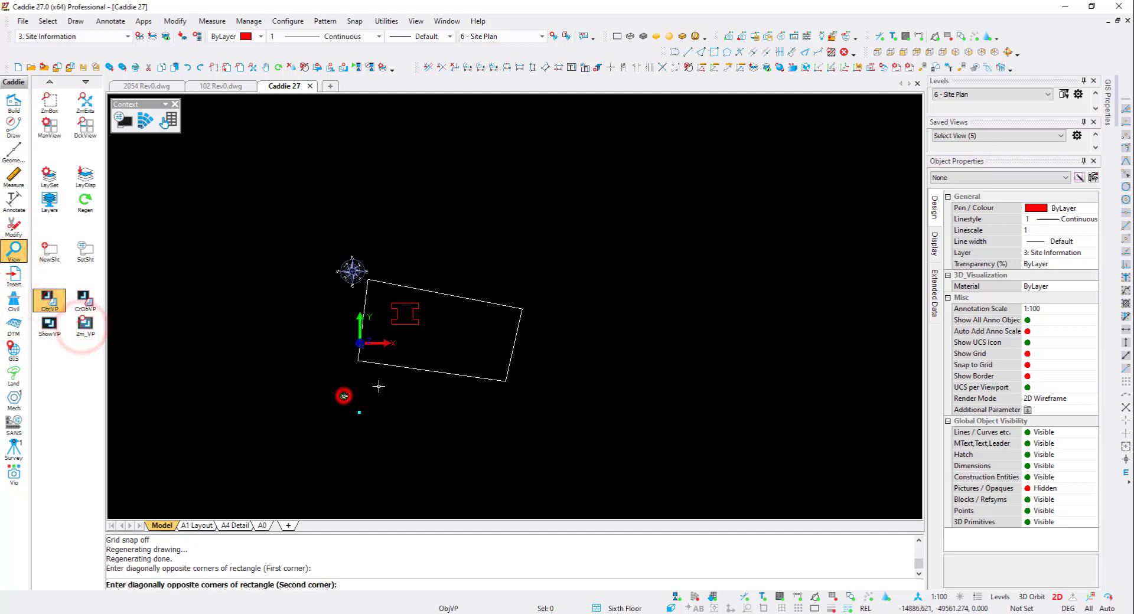
left_click(532, 250)
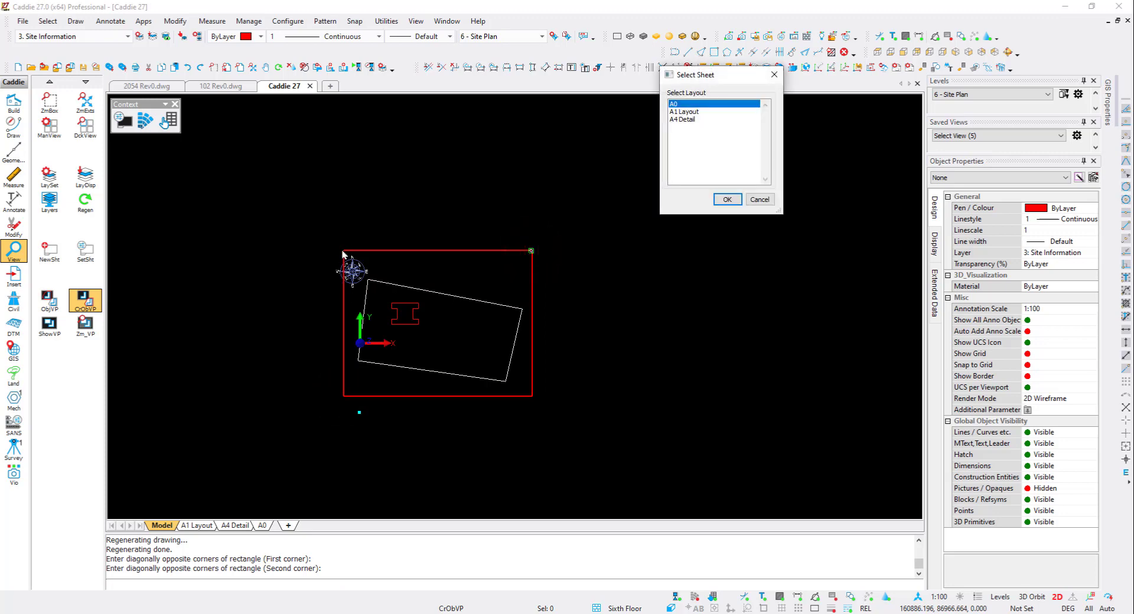
left_click(727, 200)
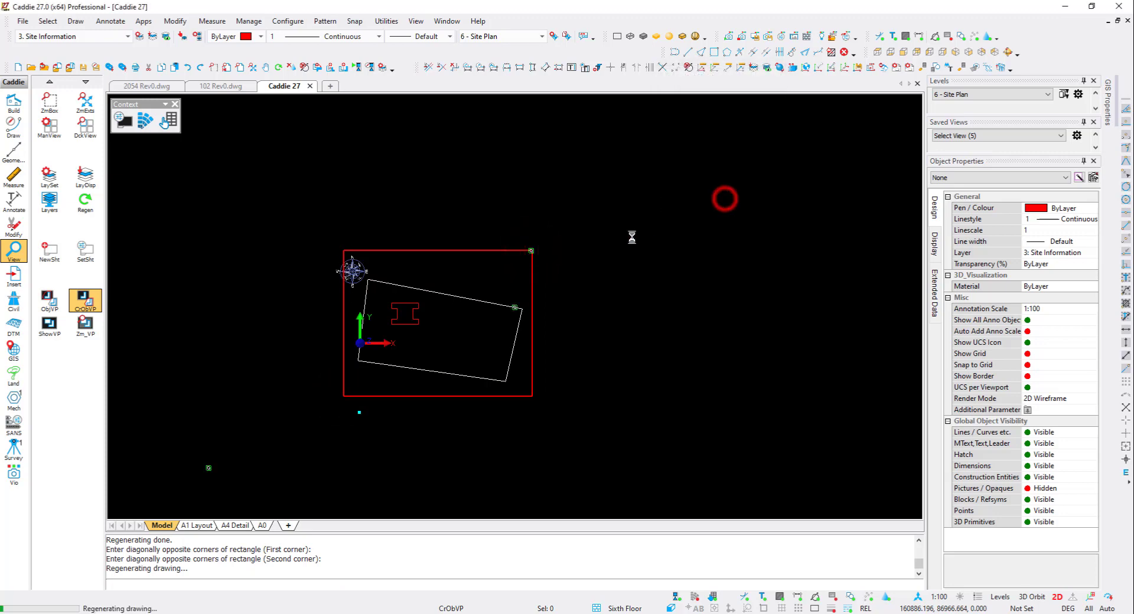
left_click(583, 113)
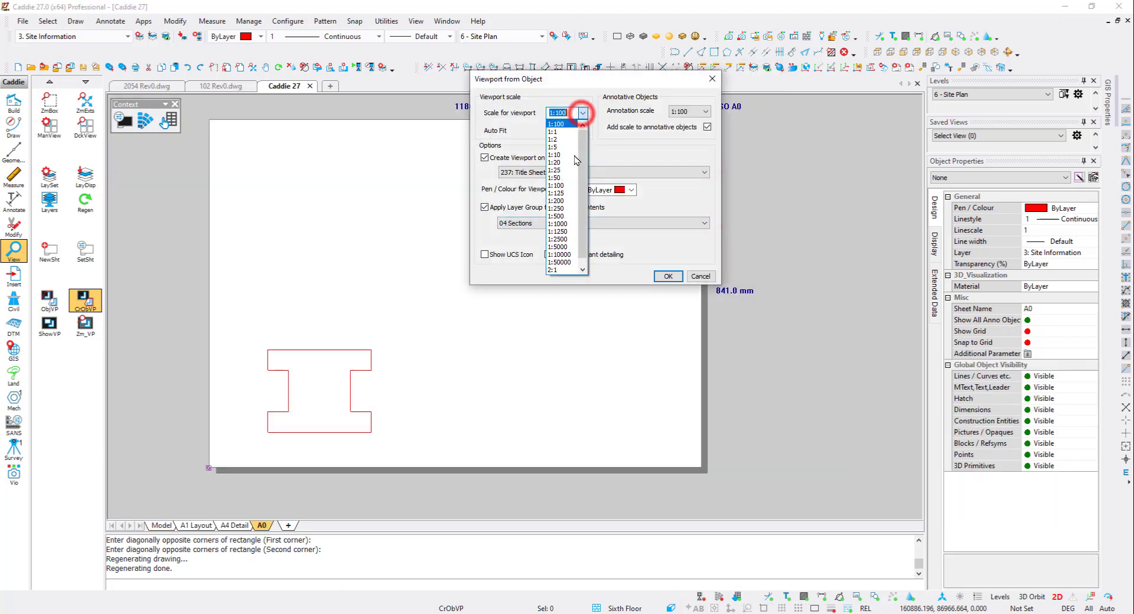
left_click(567, 223)
left_click(667, 276)
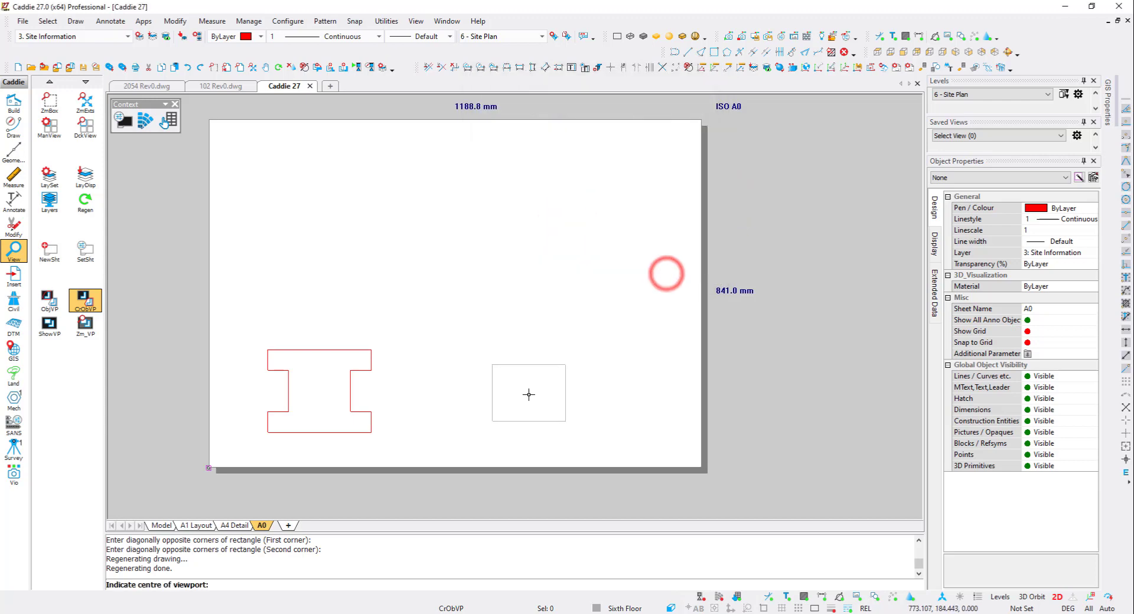
left_click(532, 394)
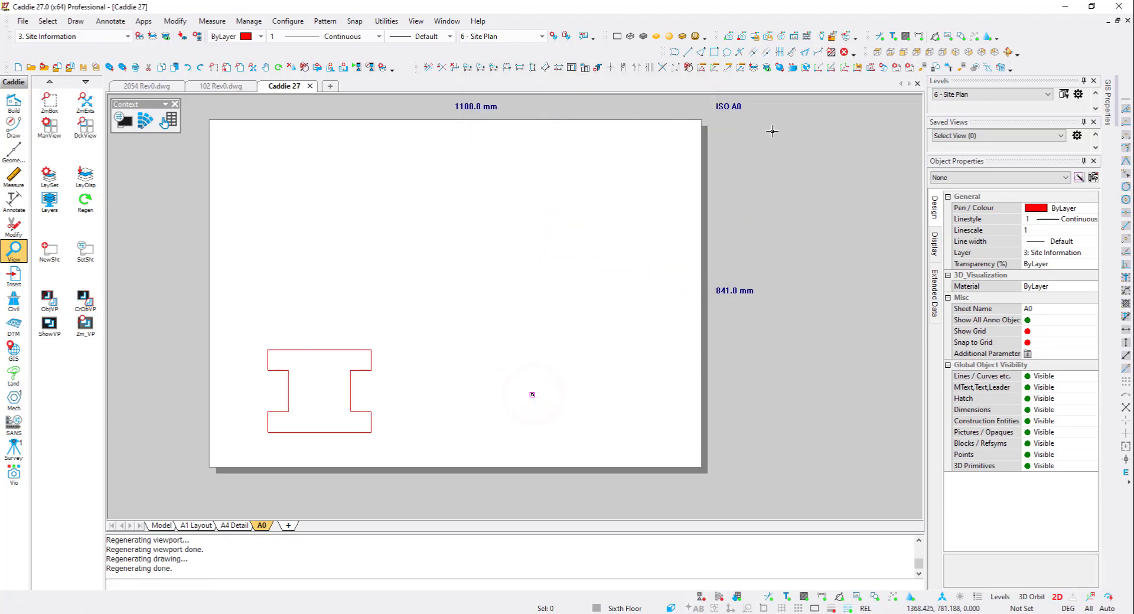
- Move the site plan viewport to the left, below the elevation column
left_click(776, 70)
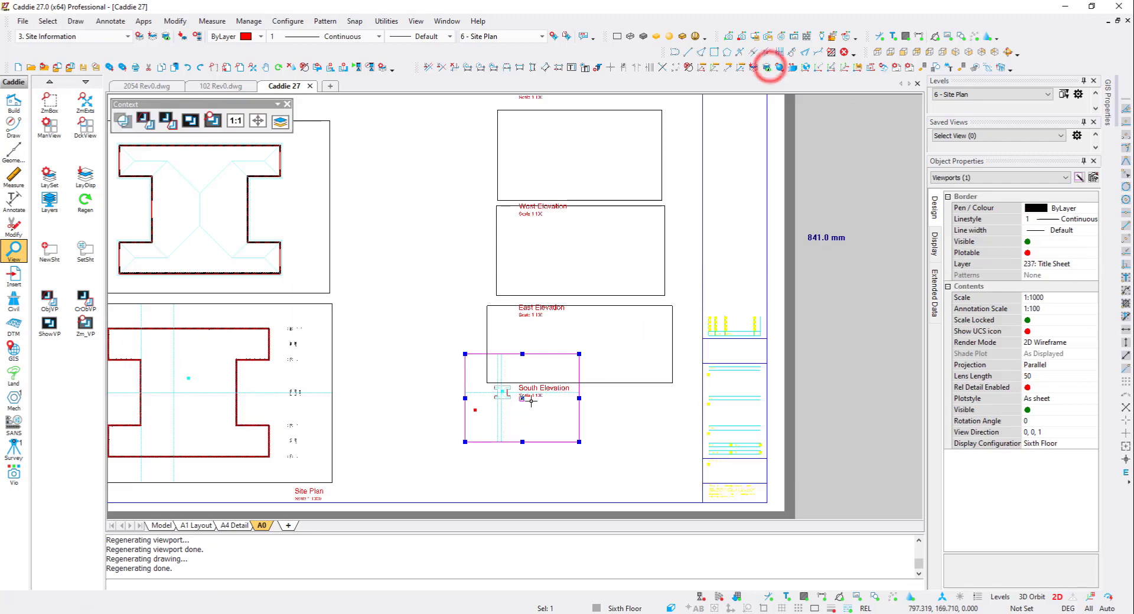
left_click(521, 398)
left_click(456, 427)
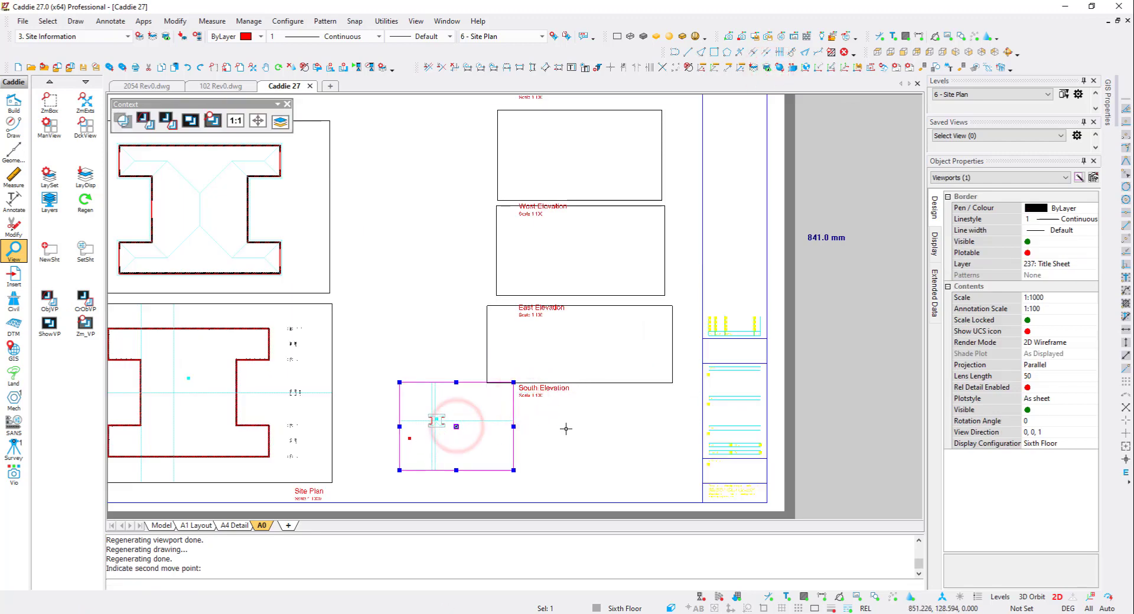
middle_click_drag(525, 393, 474, 364)
key("Escape")
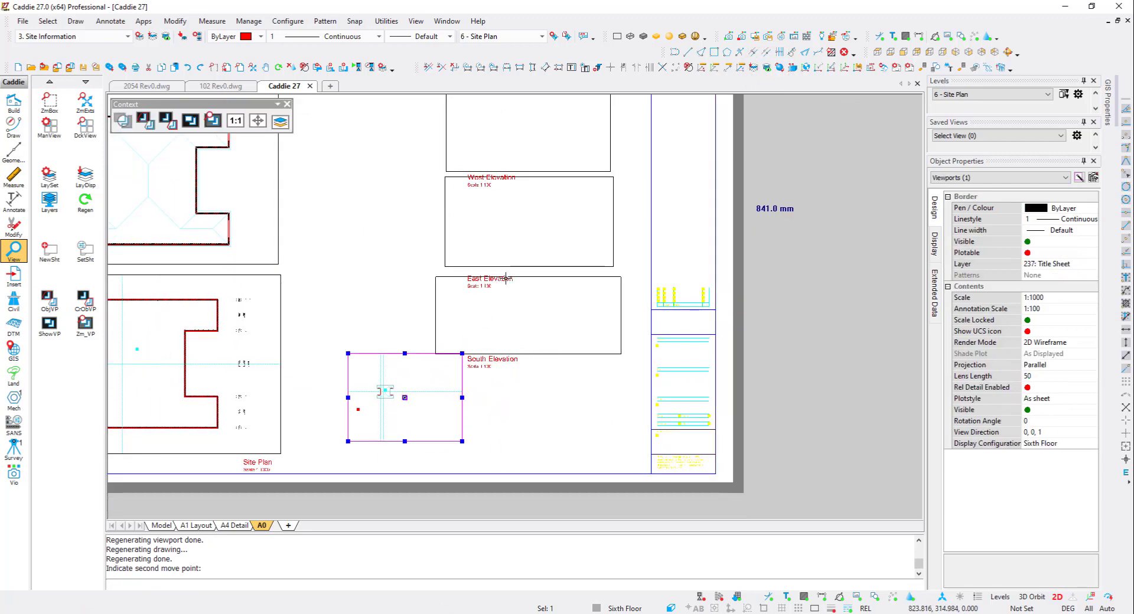
key("Escape")
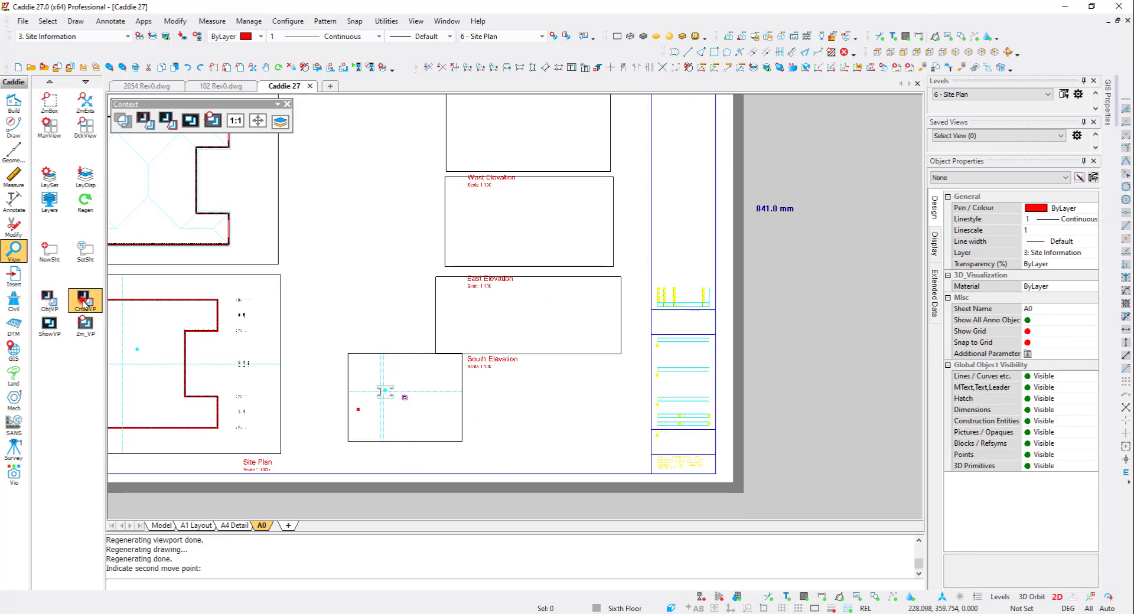
- Create another object viewport of the site plan at 1:500 scale and place it on the A0 sheet
left_click(84, 302)
left_click(582, 112)
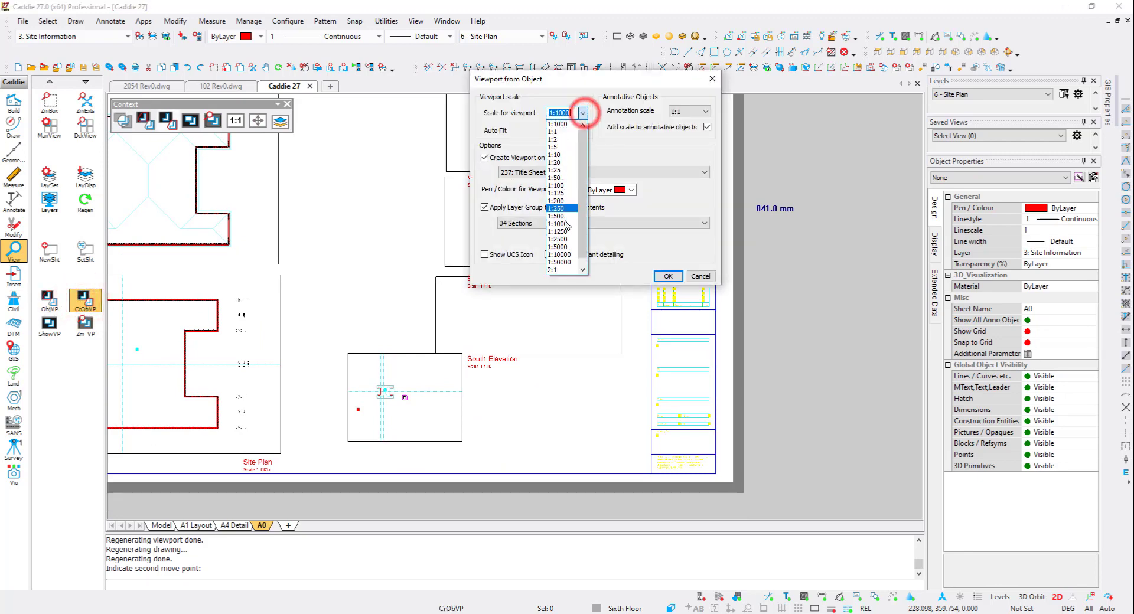
left_click(561, 216)
left_click(665, 276)
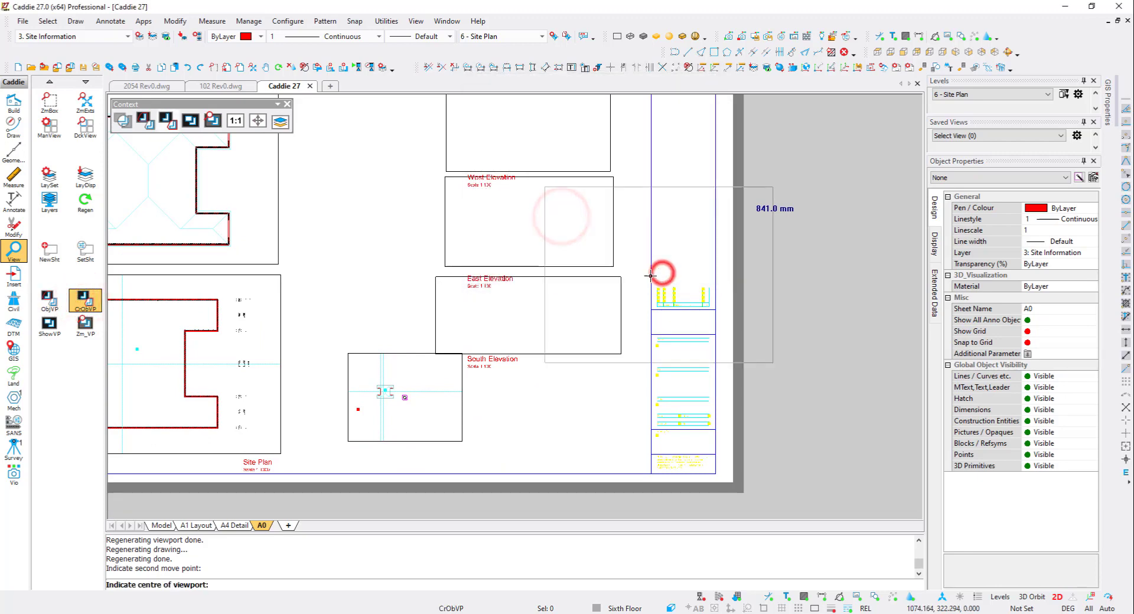
left_click(568, 331)
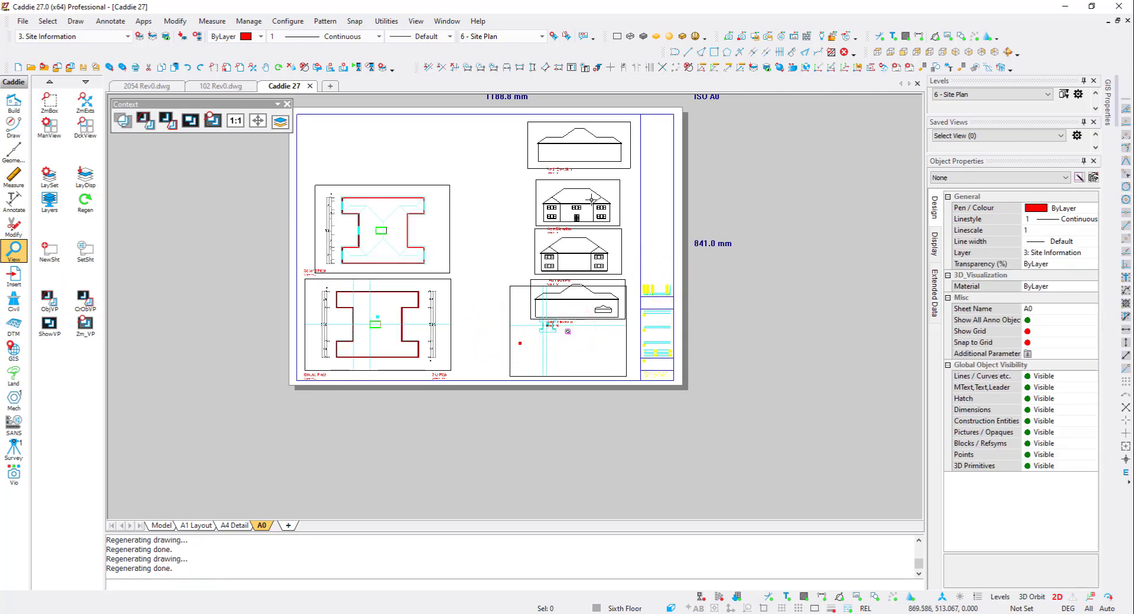
left_click(516, 337)
left_click(636, 115)
key("Escape")
- Move the North Elevation viewport and its label to the top-left corner of the sheet
left_click(516, 182)
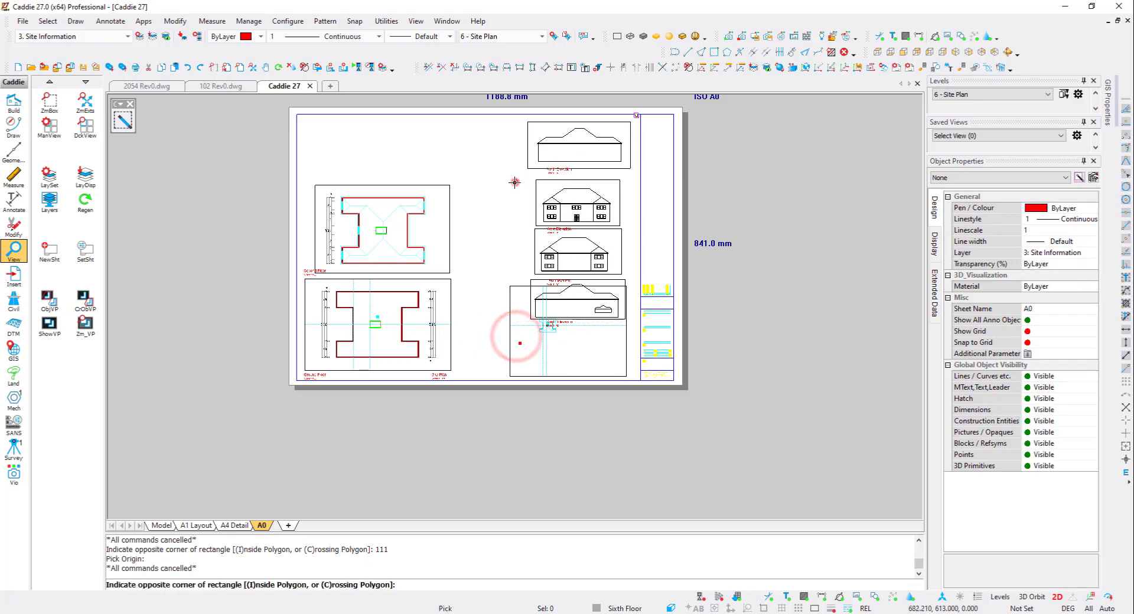
left_click(635, 116)
left_click(578, 137)
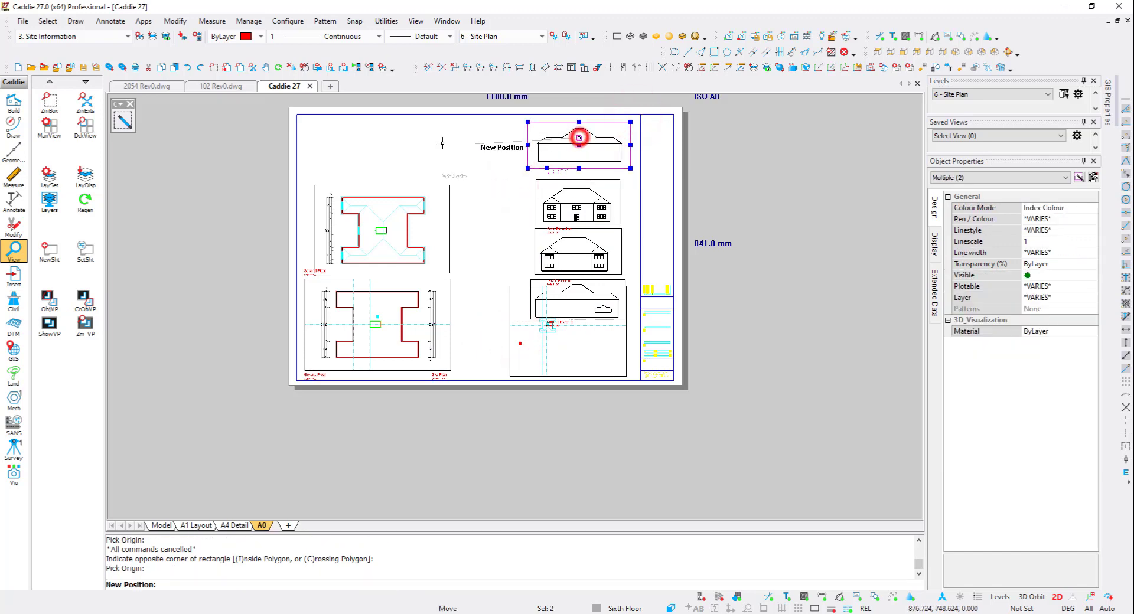
left_click(353, 135)
- Move the West Elevation viewport and its label into the top row beside the North Elevation
left_click(502, 236)
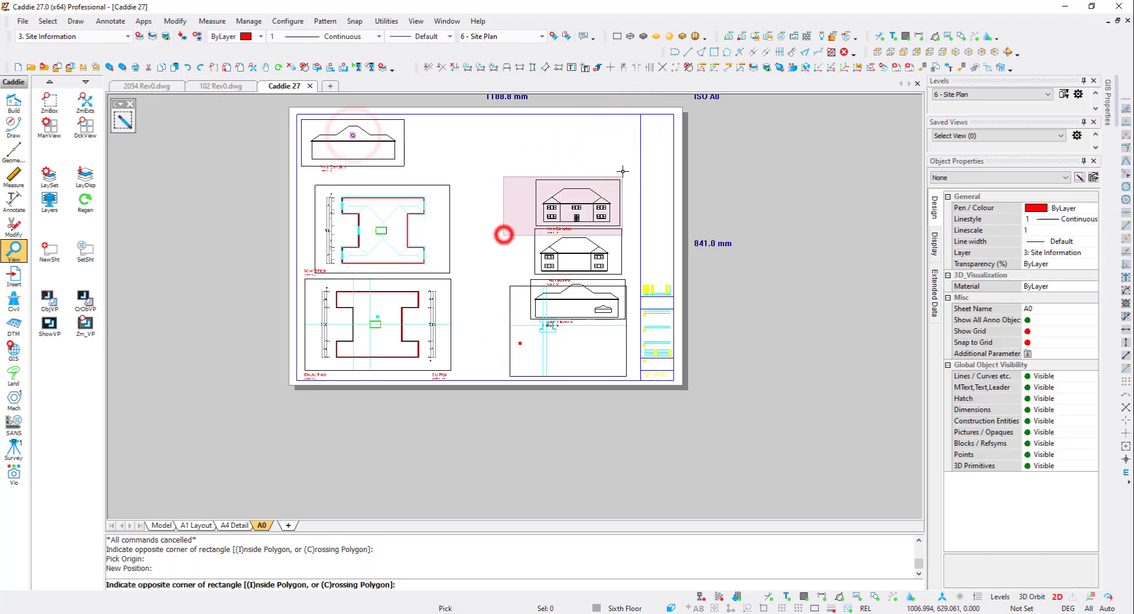
left_click(627, 165)
left_click(579, 195)
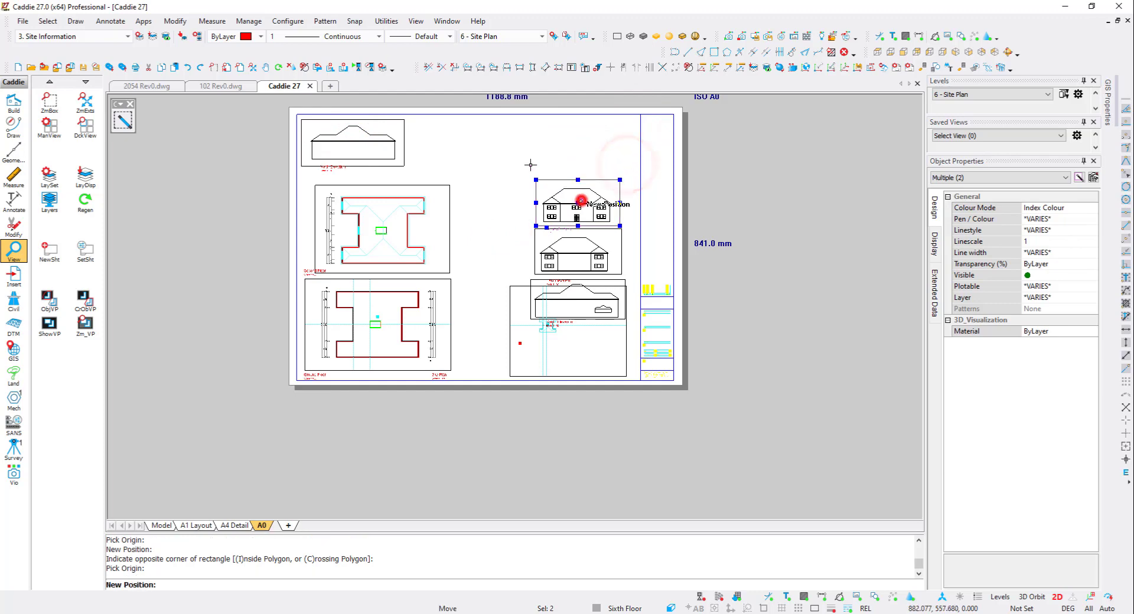
left_click(455, 140)
- Move the East Elevation viewport and its label into the top row beside the West Elevation
left_click(522, 276)
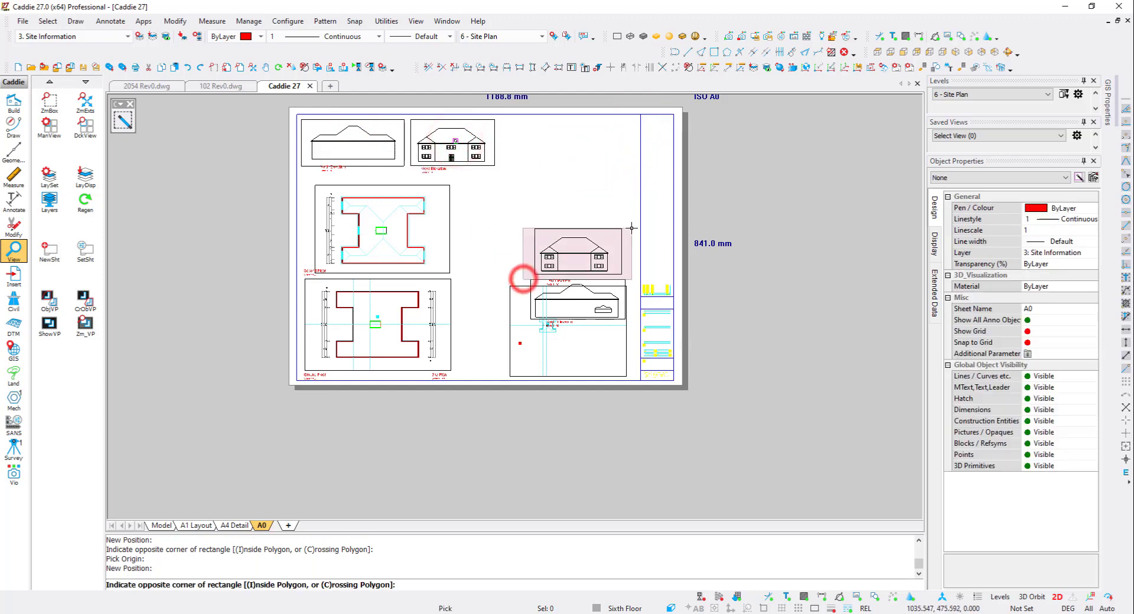
left_click(631, 228)
left_click(561, 282)
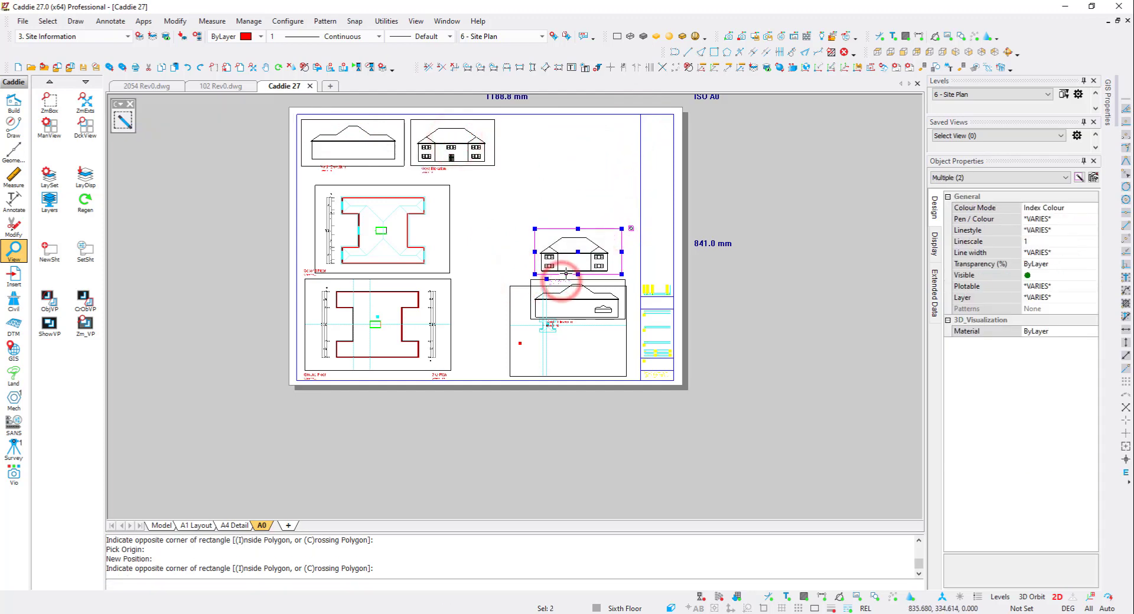
left_click(570, 263)
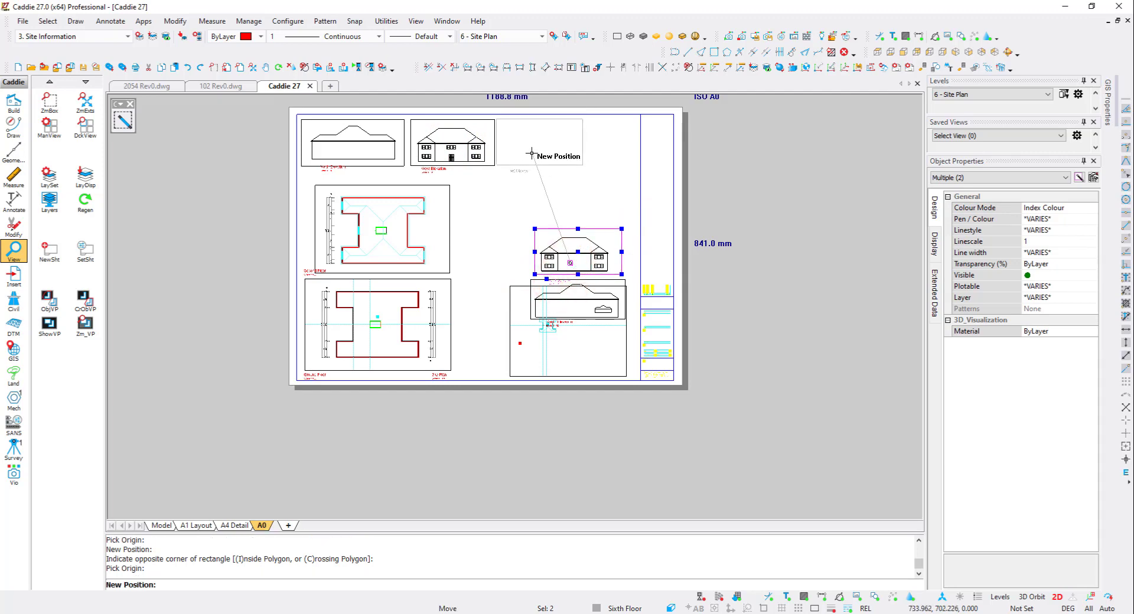
left_click(531, 153)
- Narrow the North Elevation viewport by pulling its left and right edges in toward the drawing
scroll(319, 161, "up", 3)
left_click(317, 173)
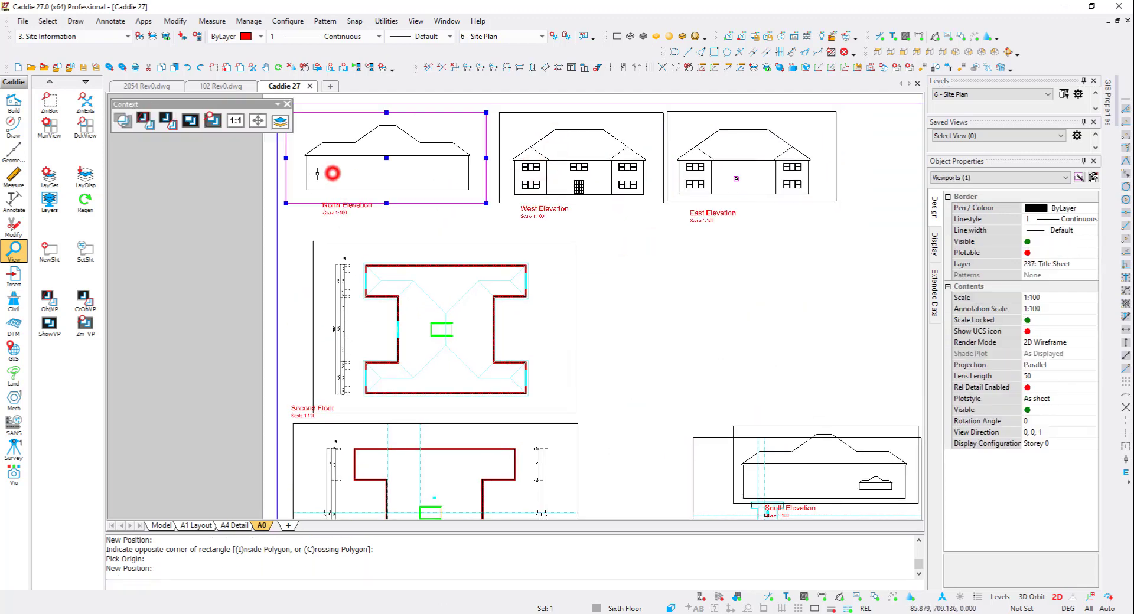
left_click(286, 157)
left_click(299, 157)
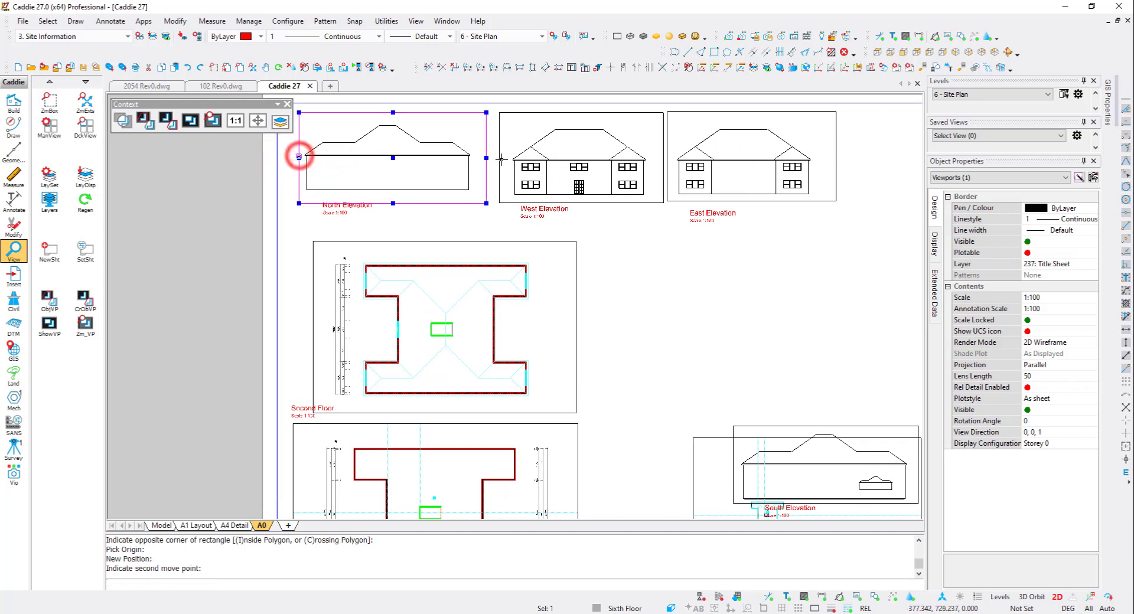
left_click(488, 157)
left_click(476, 158)
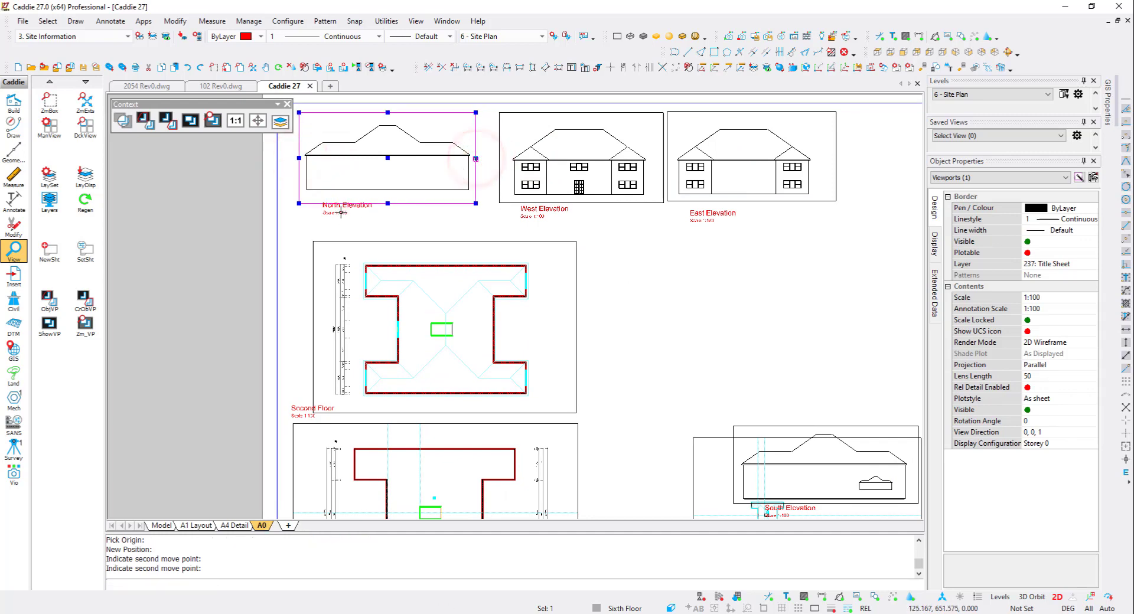
left_click(388, 198)
key("Escape")
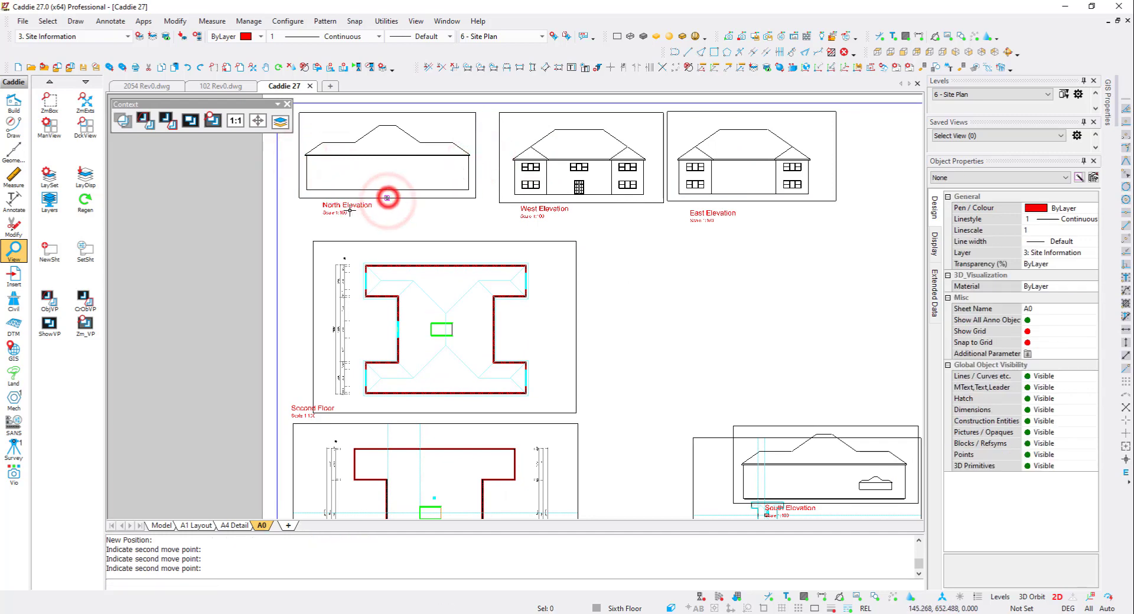
- Move the North Elevation label left to line up with its viewport
left_click(346, 209)
left_click(322, 203)
left_click(310, 199)
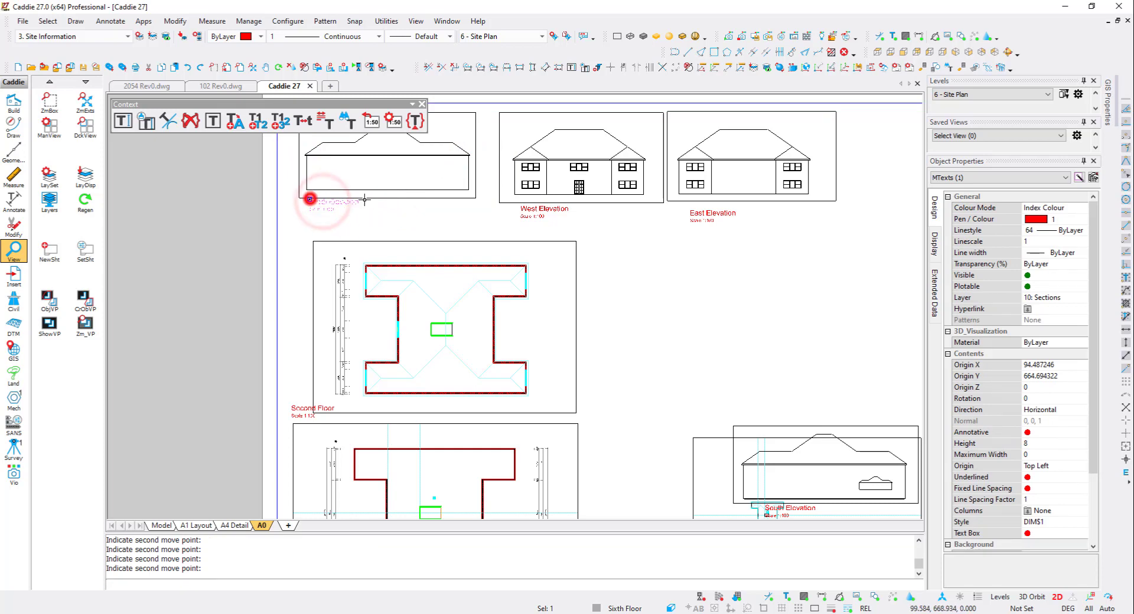
- Move the South Elevation viewport and label below the East Elevation, beside the second floor plan
left_click(391, 175)
left_click(384, 172)
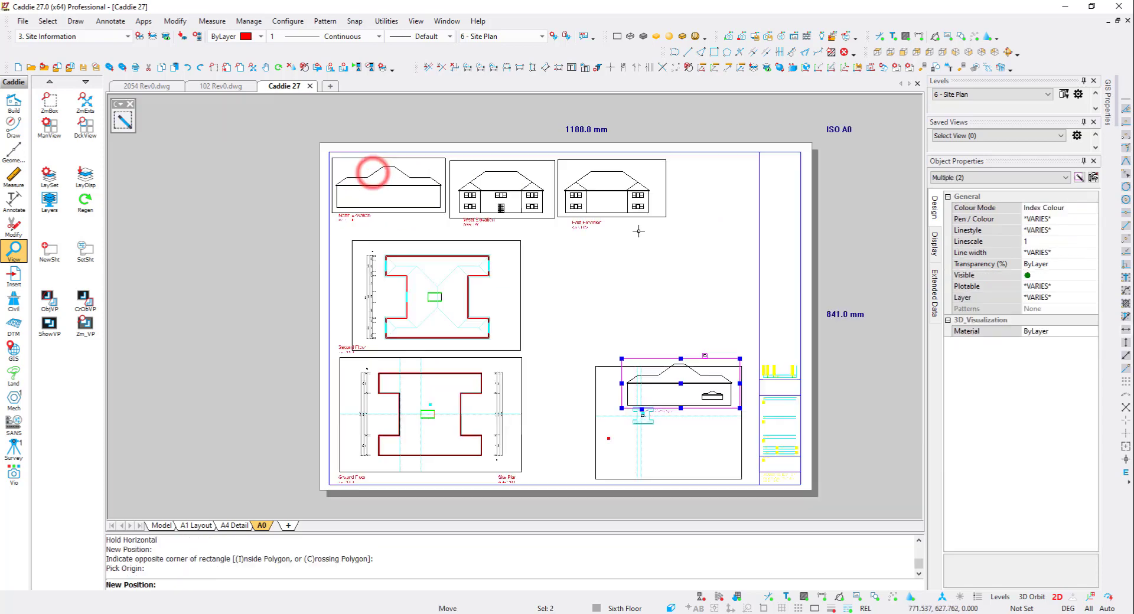
left_click(693, 431)
- Apply the 02 Site saved layer group to the 1:500 site plan viewport
middle_click_drag(688, 463, 686, 449)
left_click(667, 410)
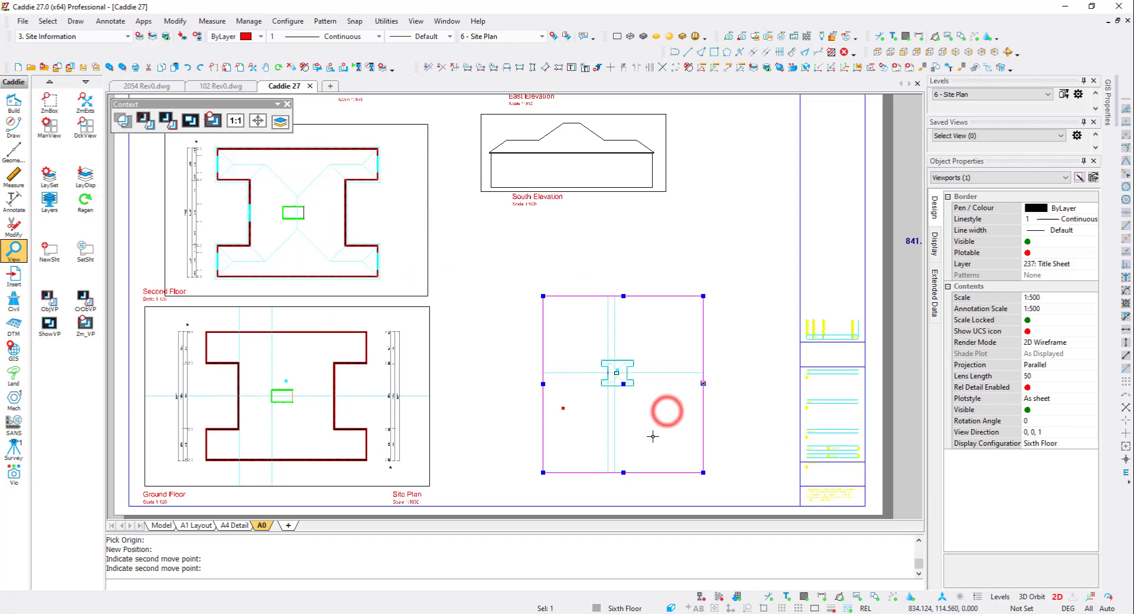
right_click(656, 432)
mouse_move(649, 319)
left_click(805, 374)
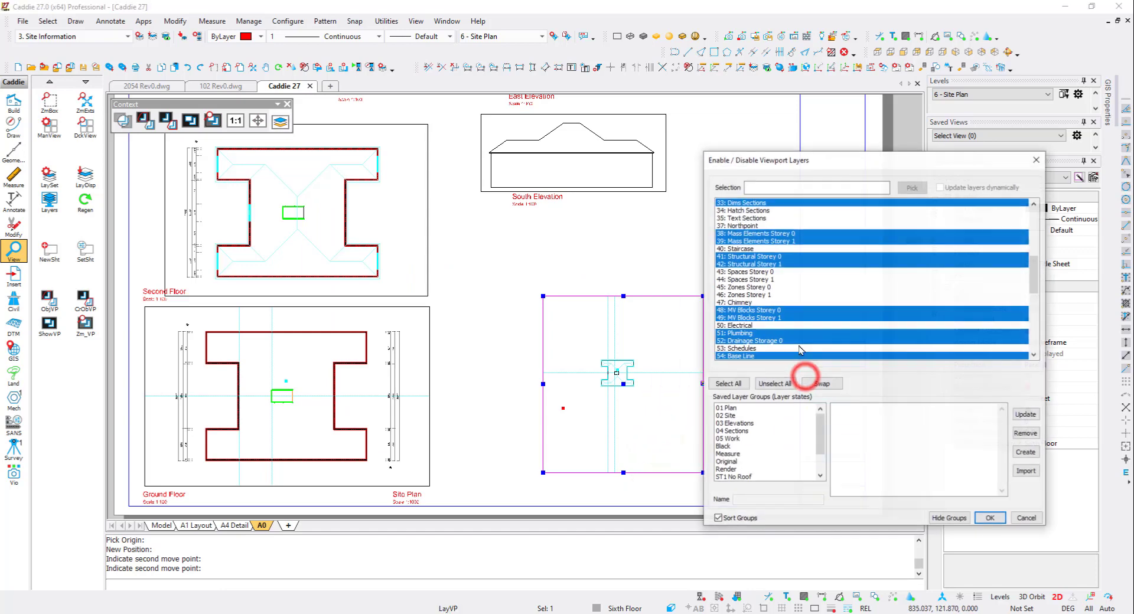
left_click(736, 417)
left_click(990, 518)
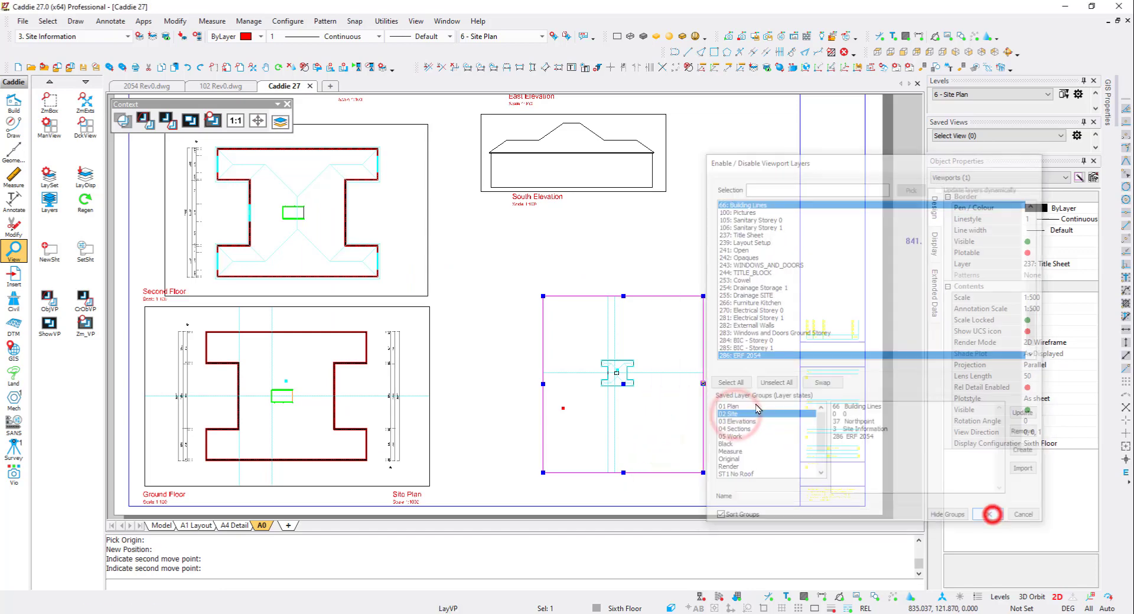
- Widen the 1:500 site plan viewport by stretching its right and left edges outward
left_click(703, 384)
left_click(777, 394)
key("Escape")
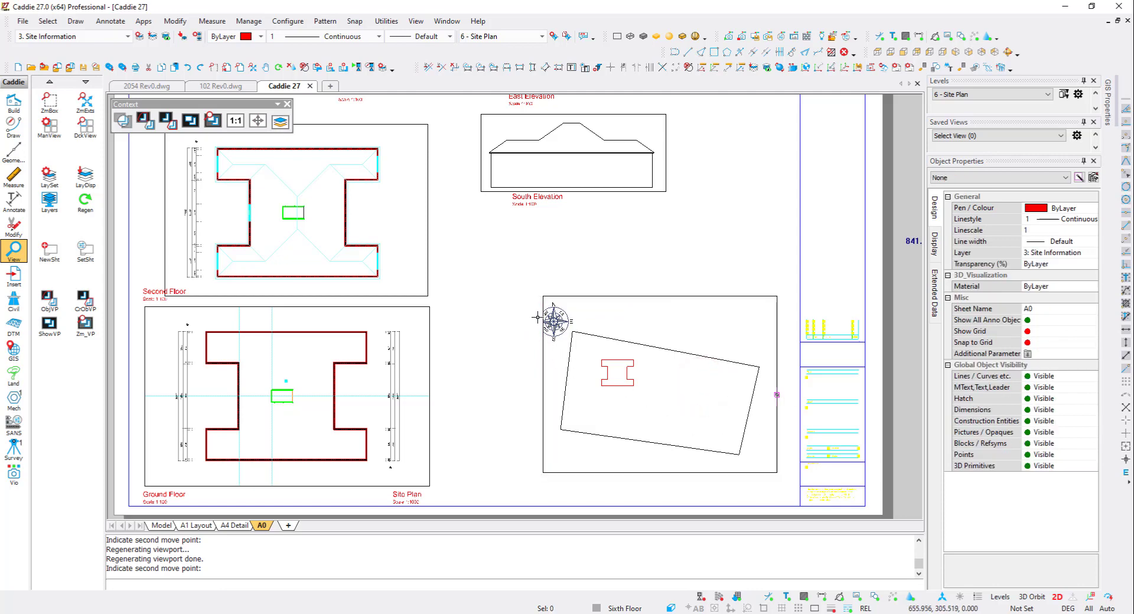
left_click(542, 361)
left_click(543, 385)
left_click(528, 384)
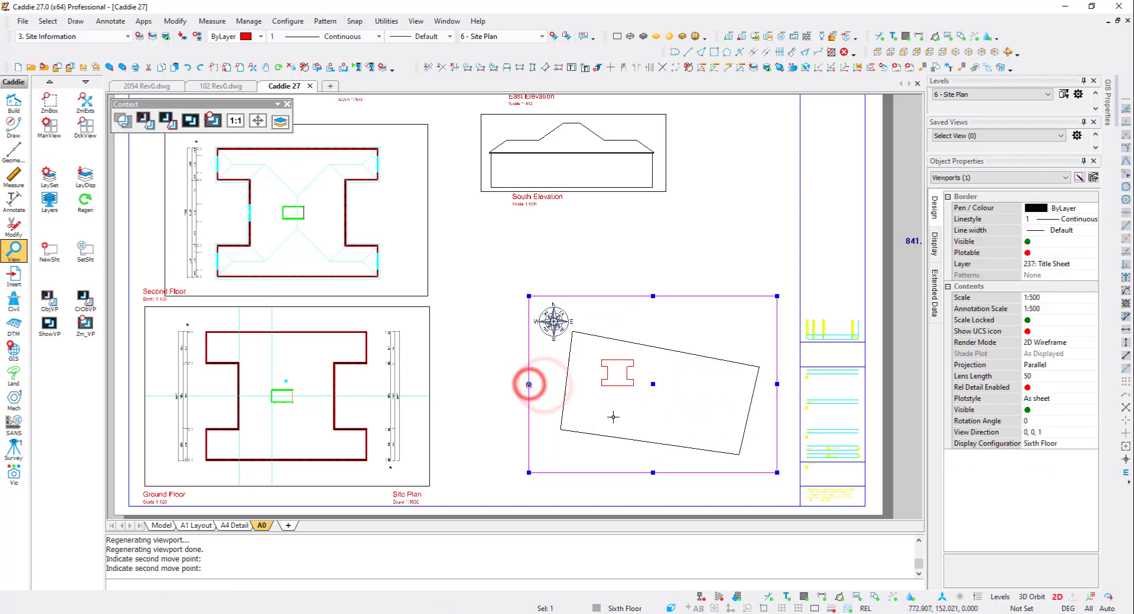
key("Escape")
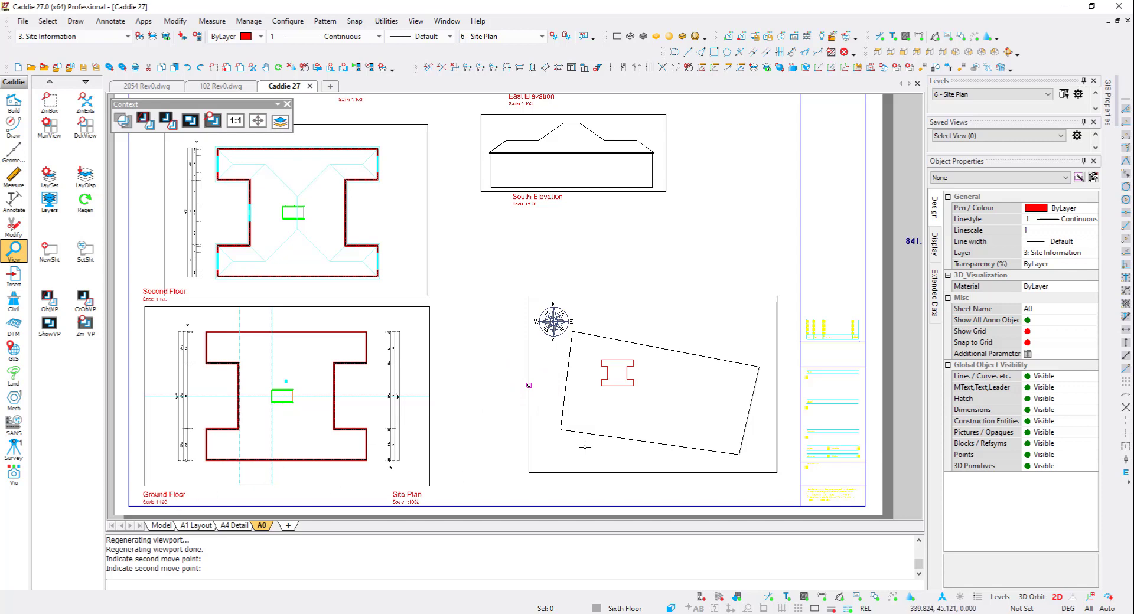
- Move the Site Plan label to below the 1:500 site plan viewport
left_click(407, 493)
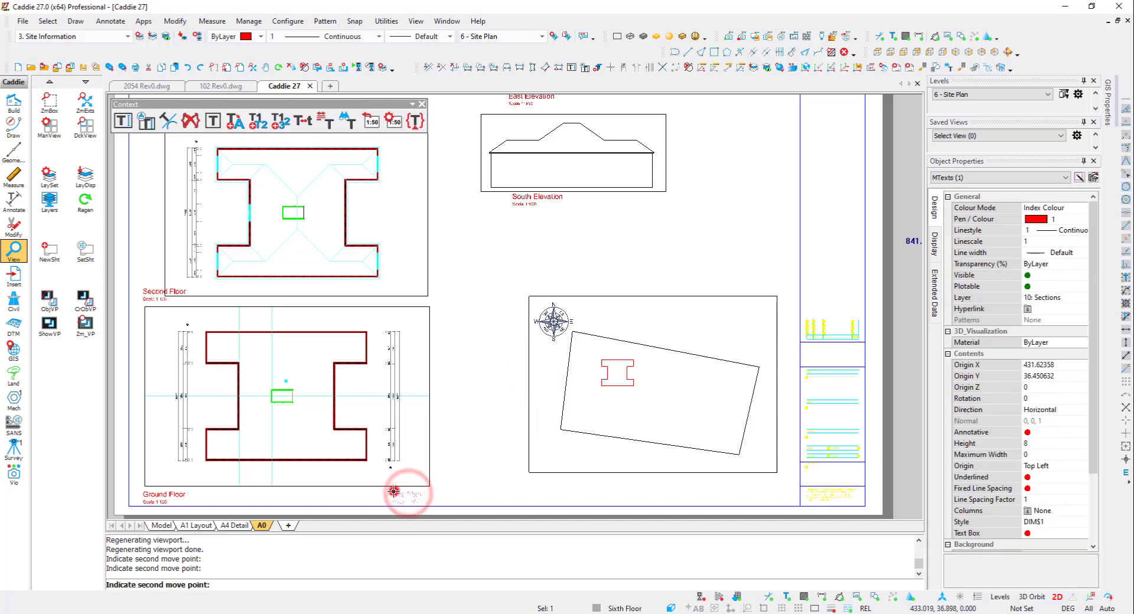
left_click(560, 489)
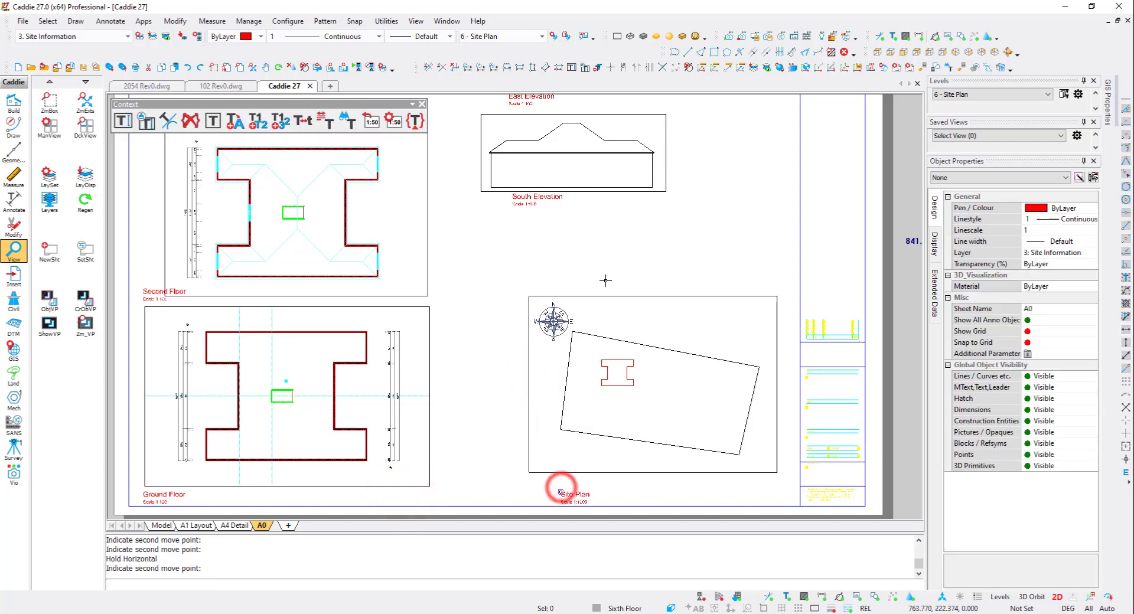
left_click(569, 491)
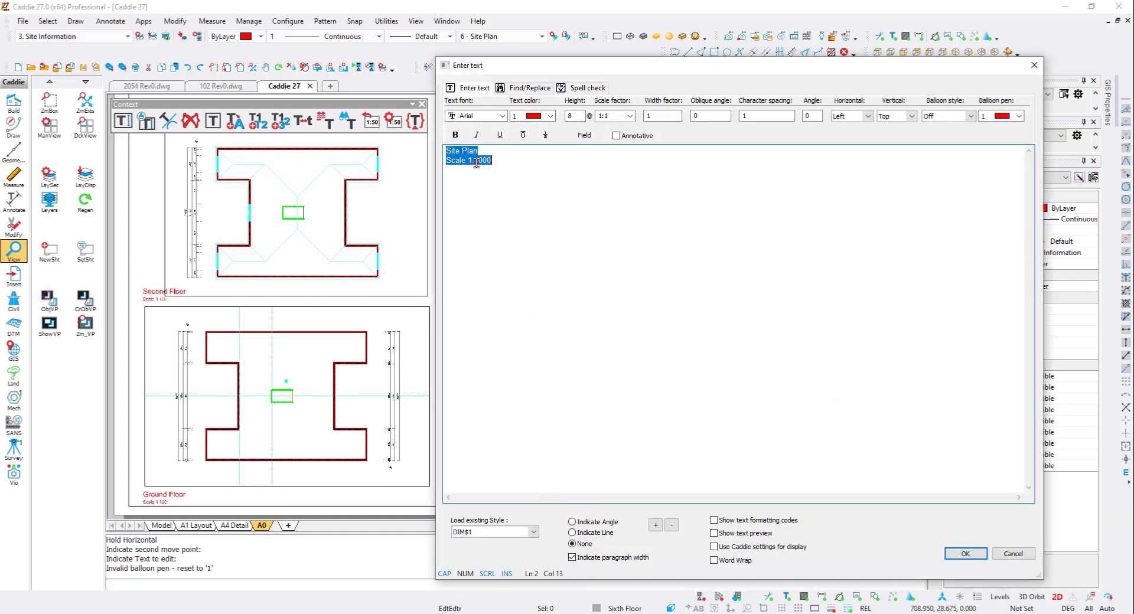
key("Escape")
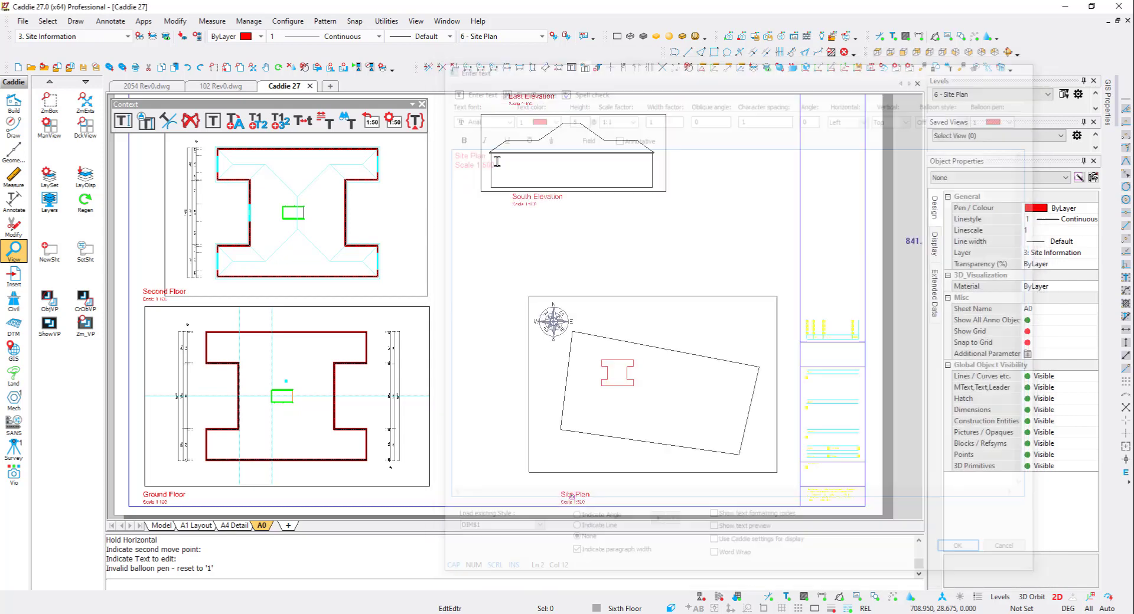
key("Escape")
- Switch to model space and set the current level to 3 - Sections
scroll(542, 329, "down", 2)
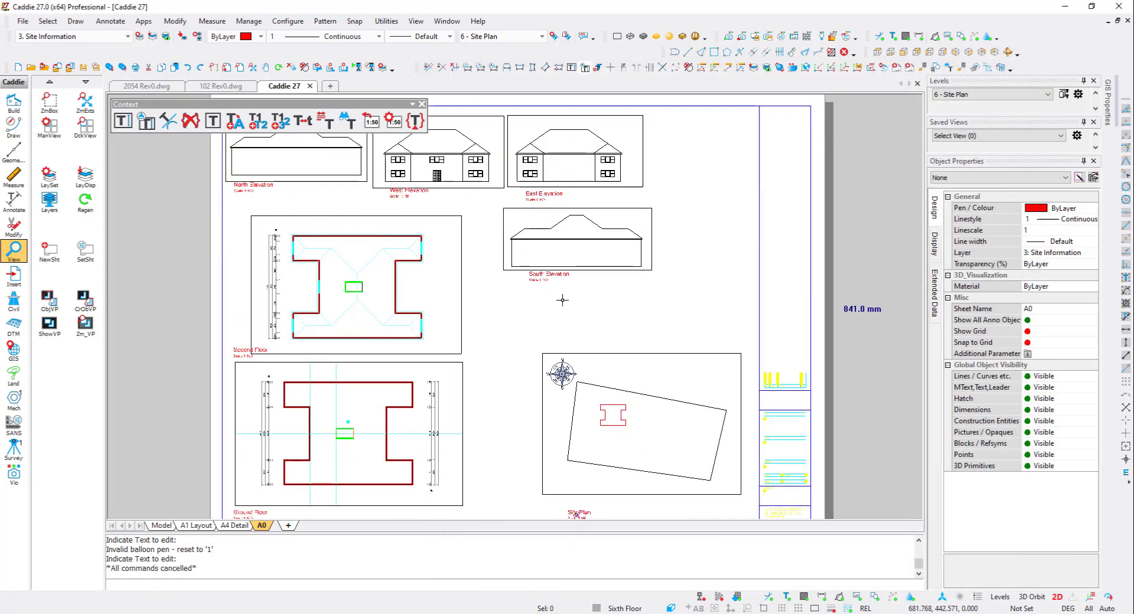
left_click(170, 526)
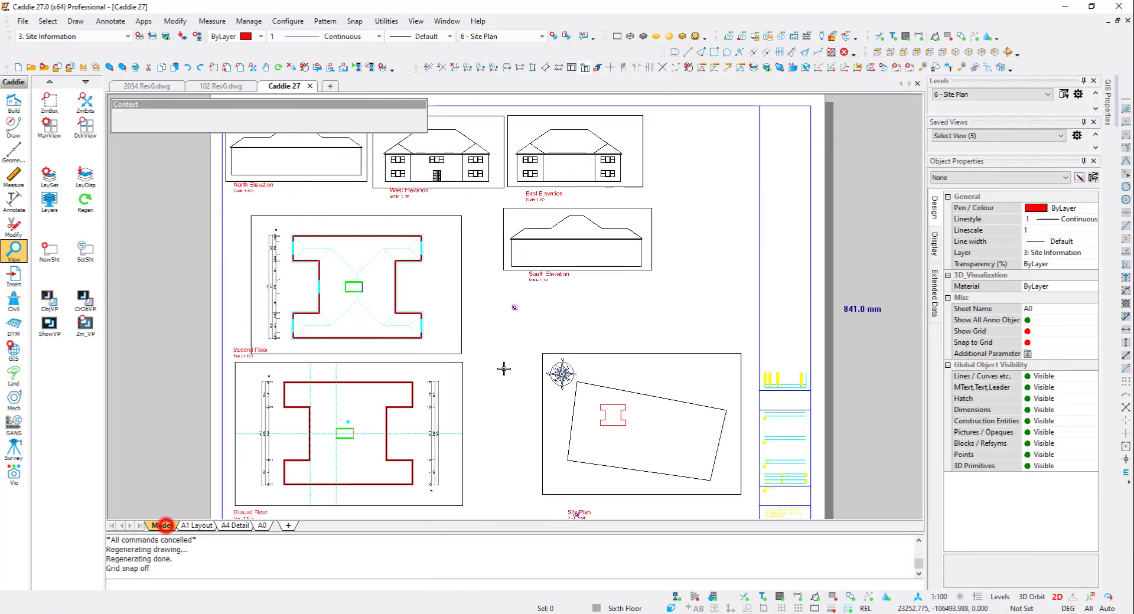
left_click(971, 95)
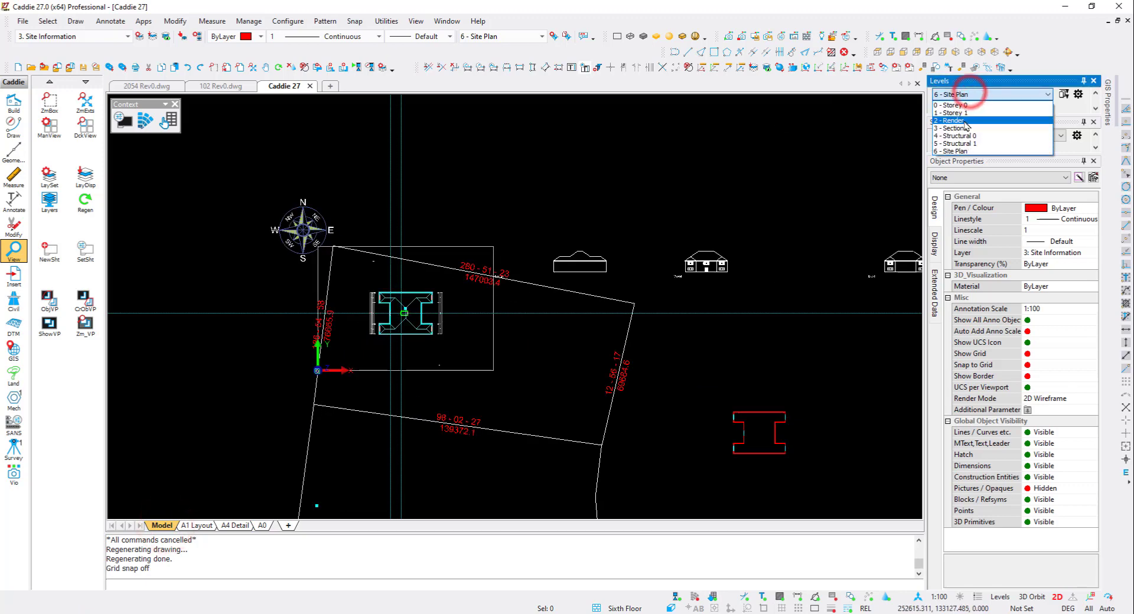
left_click(962, 121)
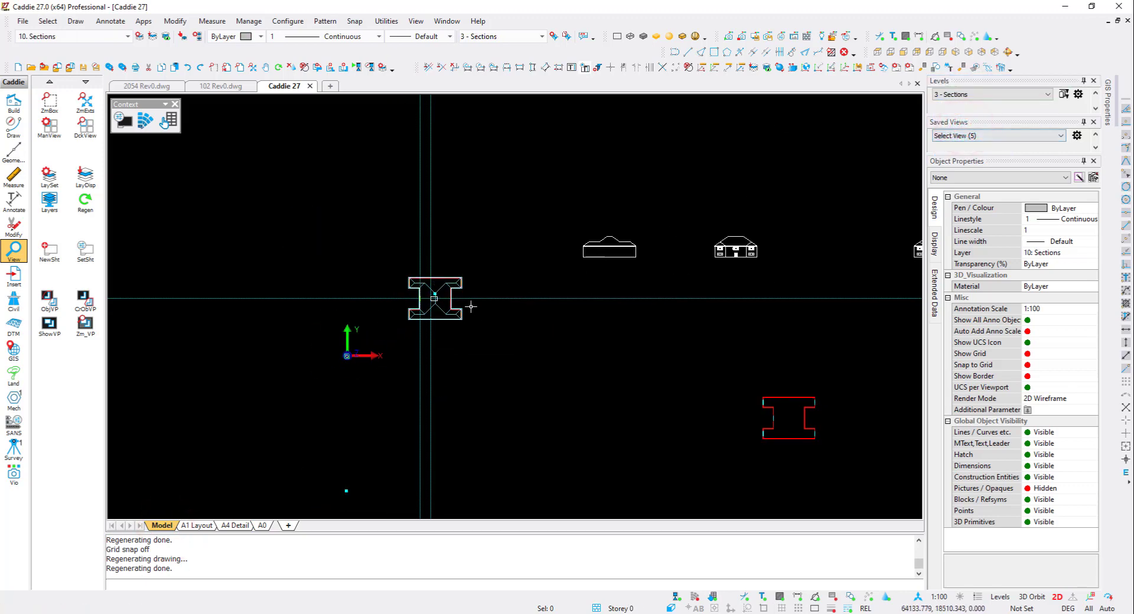
- Create a quick vertical section cutting horizontally through the middle of the building and place it to the right of the elevations
scroll(435, 286, "up", 3)
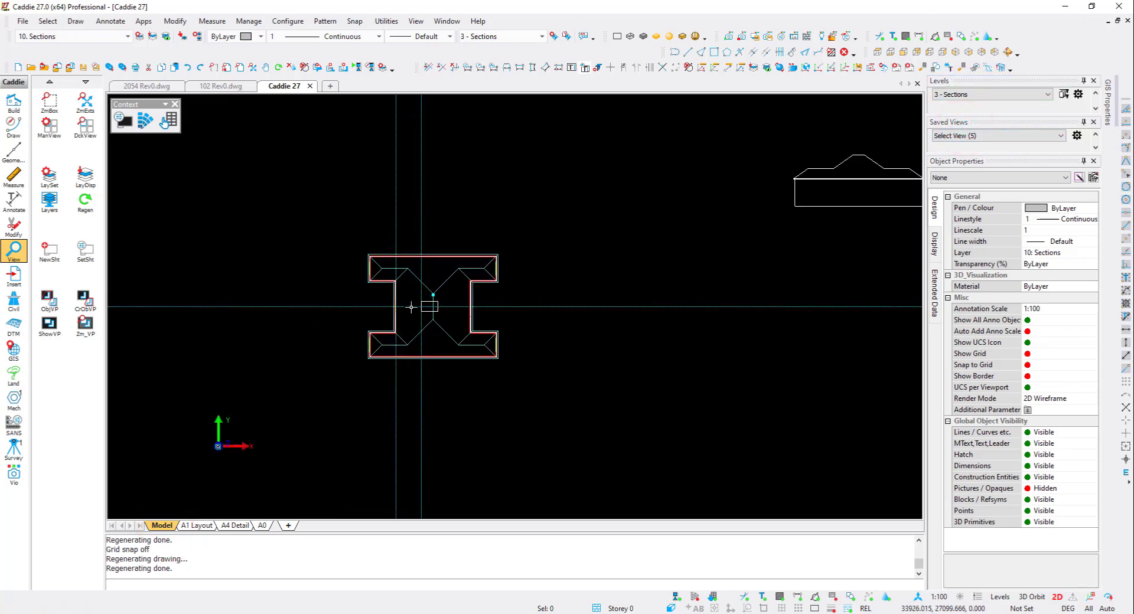
left_click(14, 103)
left_click(49, 375)
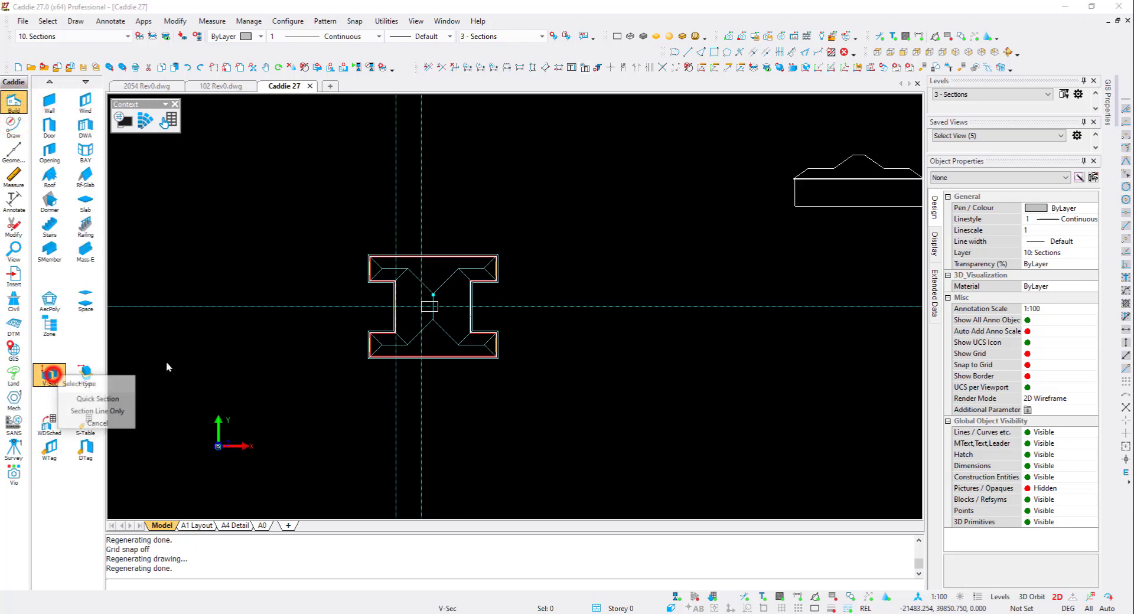
left_click(115, 399)
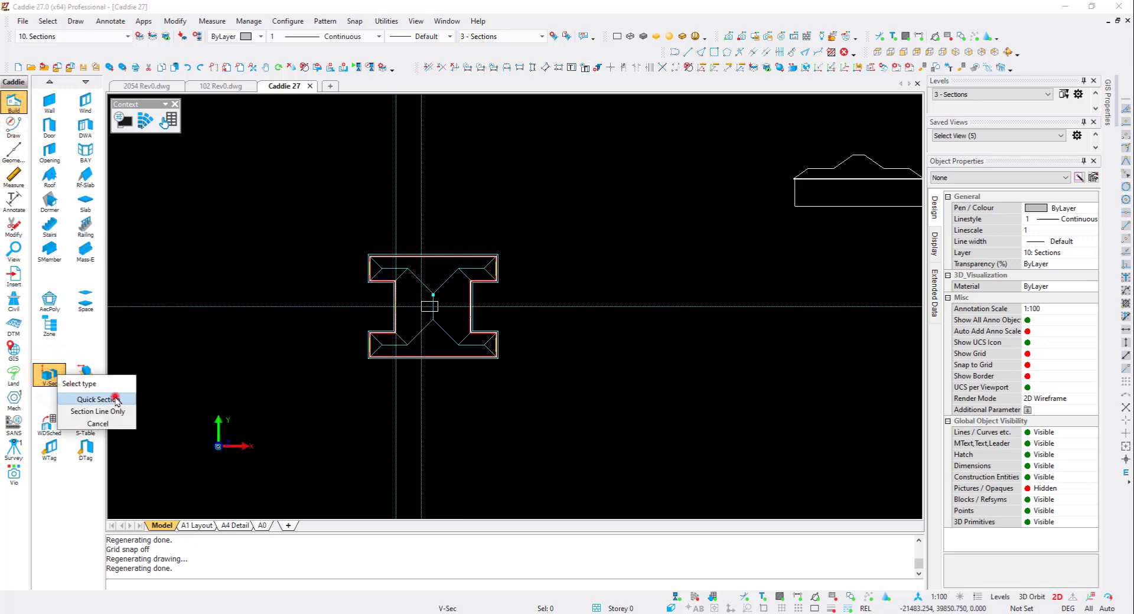
left_click(344, 306)
left_click(545, 301)
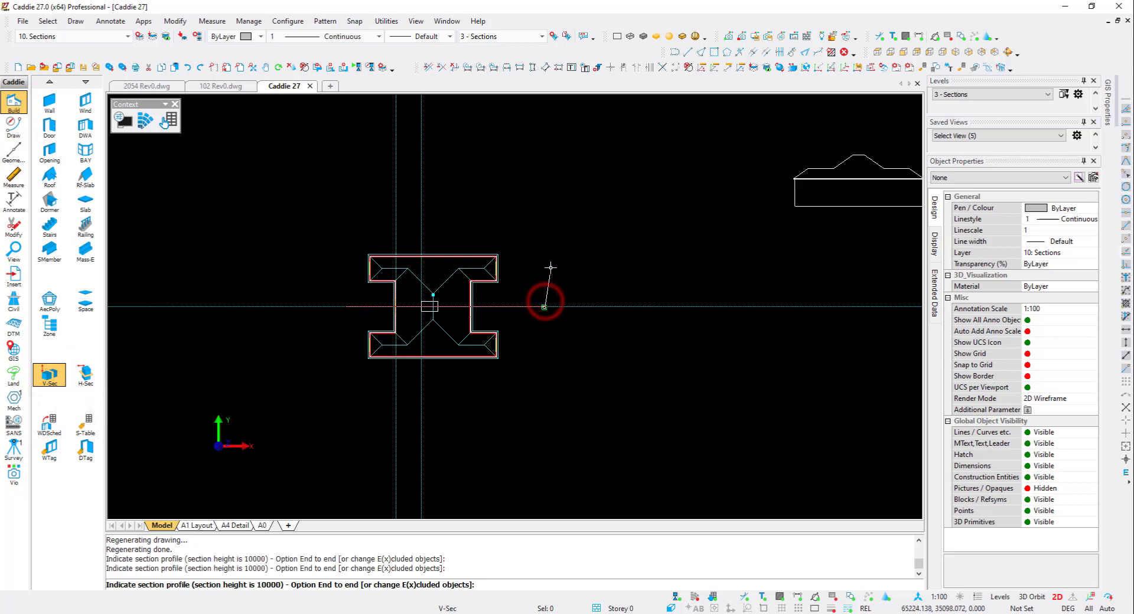
key("Escape")
left_click(541, 242)
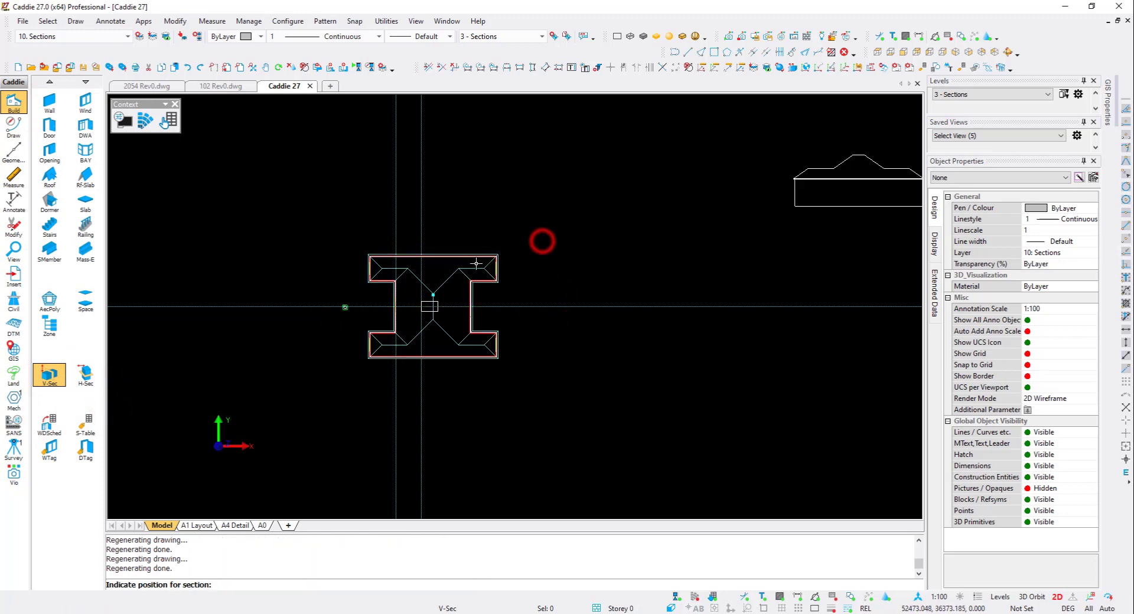
scroll(398, 289, "down", 6)
middle_click_drag(858, 266, 622, 304)
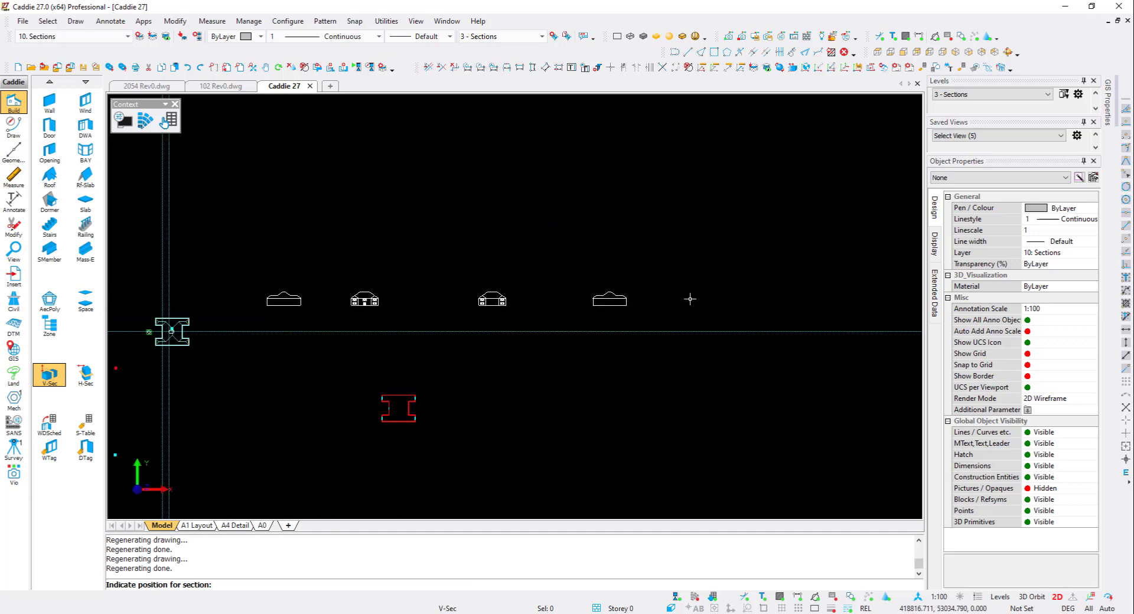
left_click(703, 307)
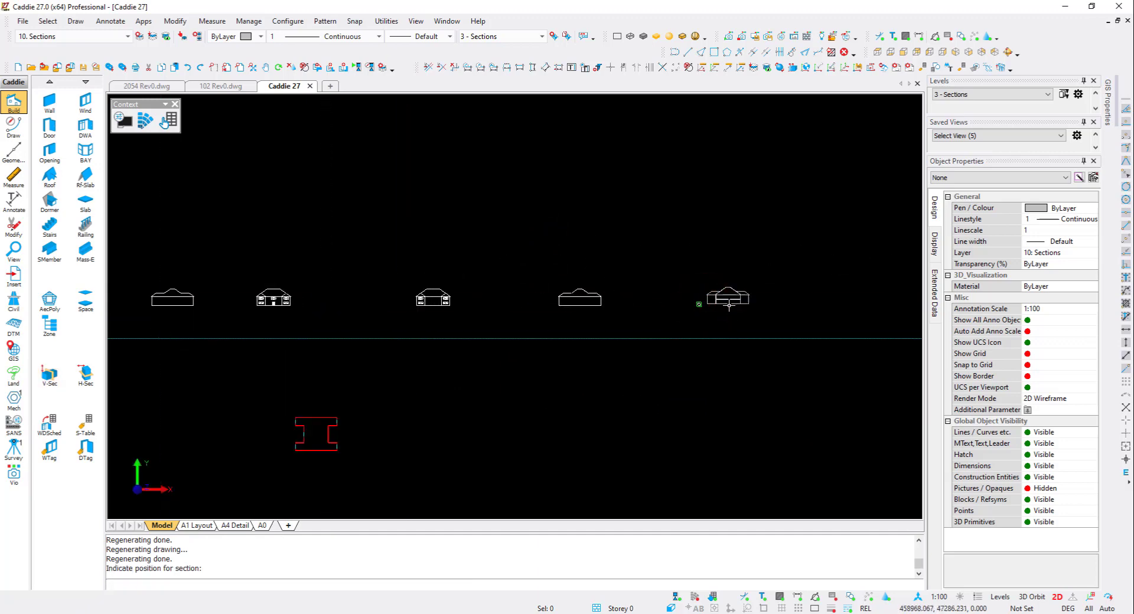
- Select and delete the objects over the staircase area at the centre of the plan
scroll(747, 286, "up", 5)
scroll(656, 306, "down", 8)
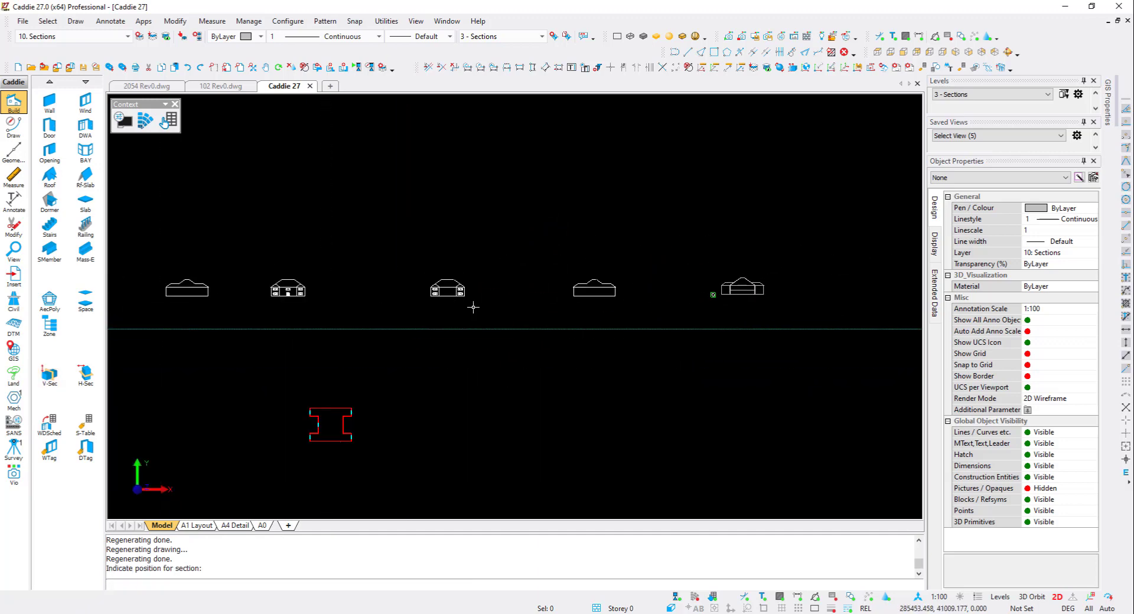
scroll(274, 319, "up", 8)
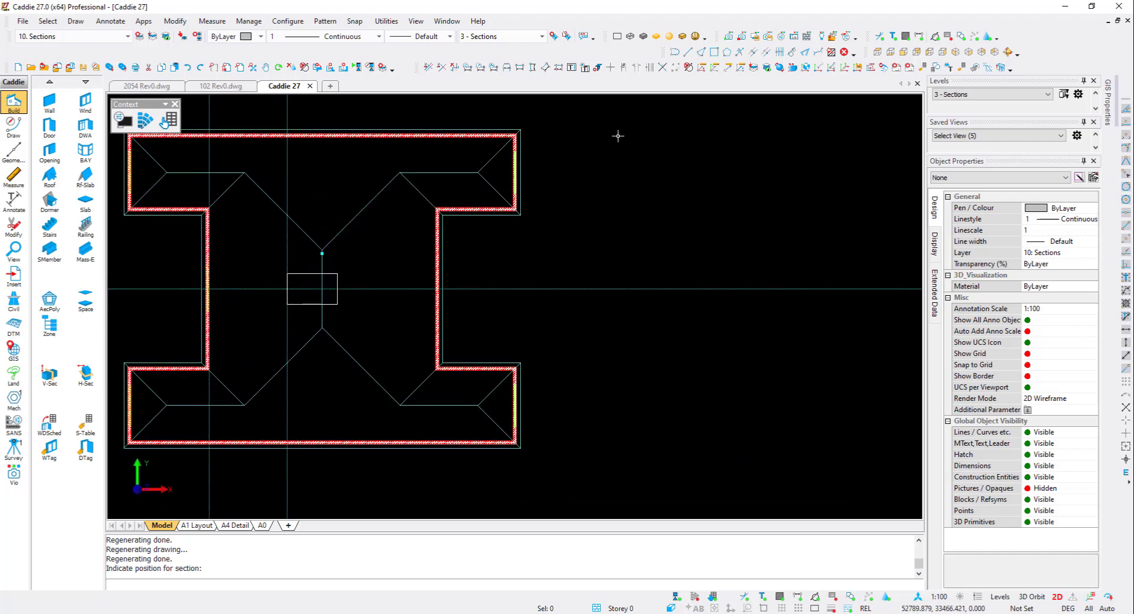
left_click(273, 324)
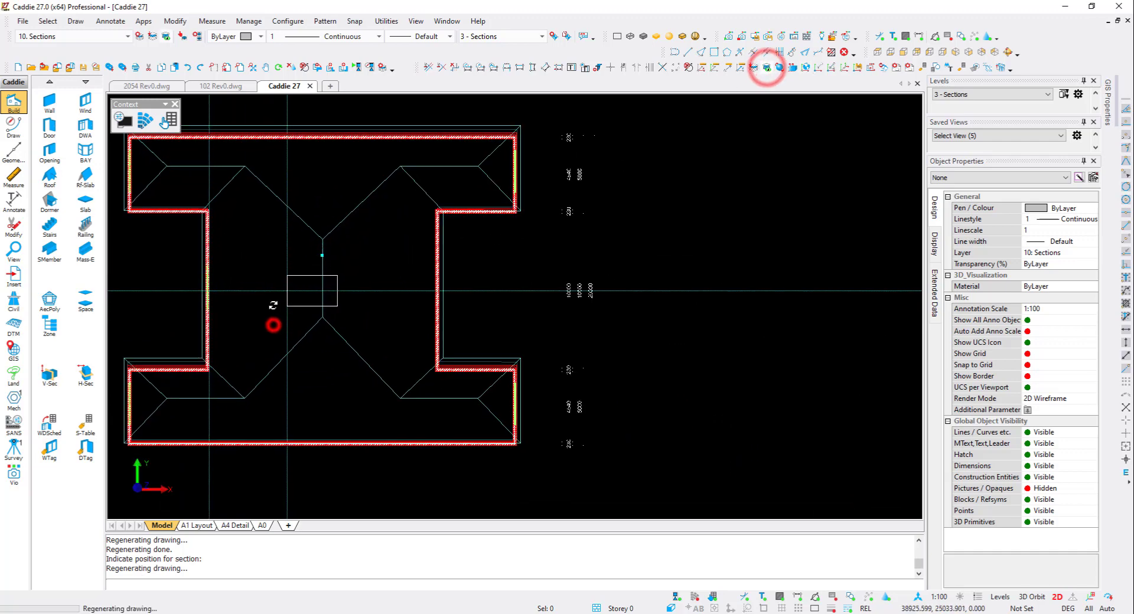
left_click(258, 336)
left_click(363, 243)
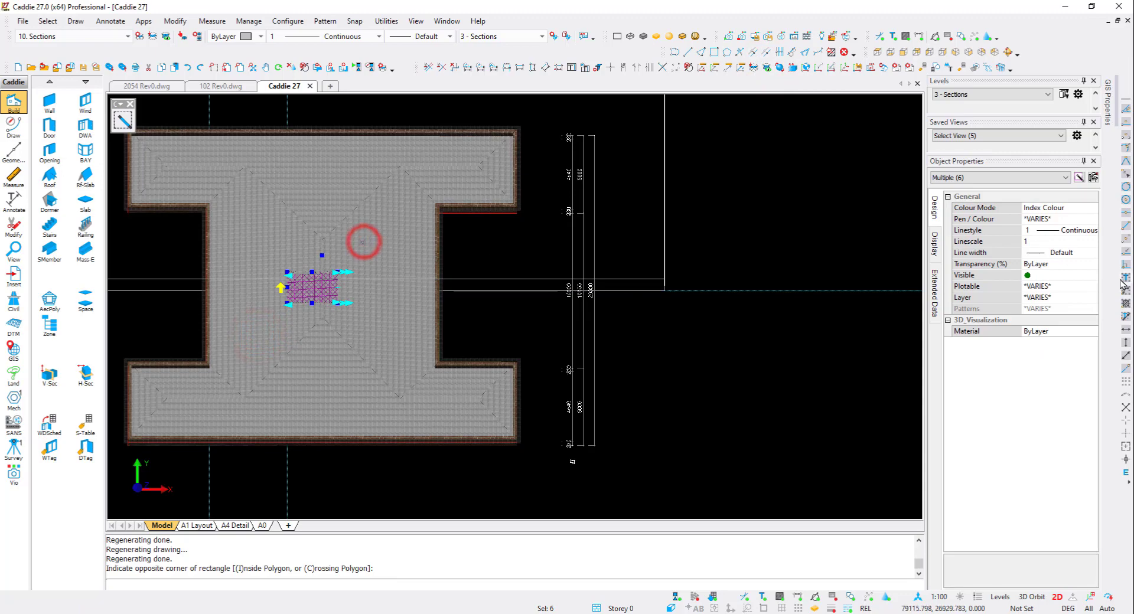
left_click(1043, 298)
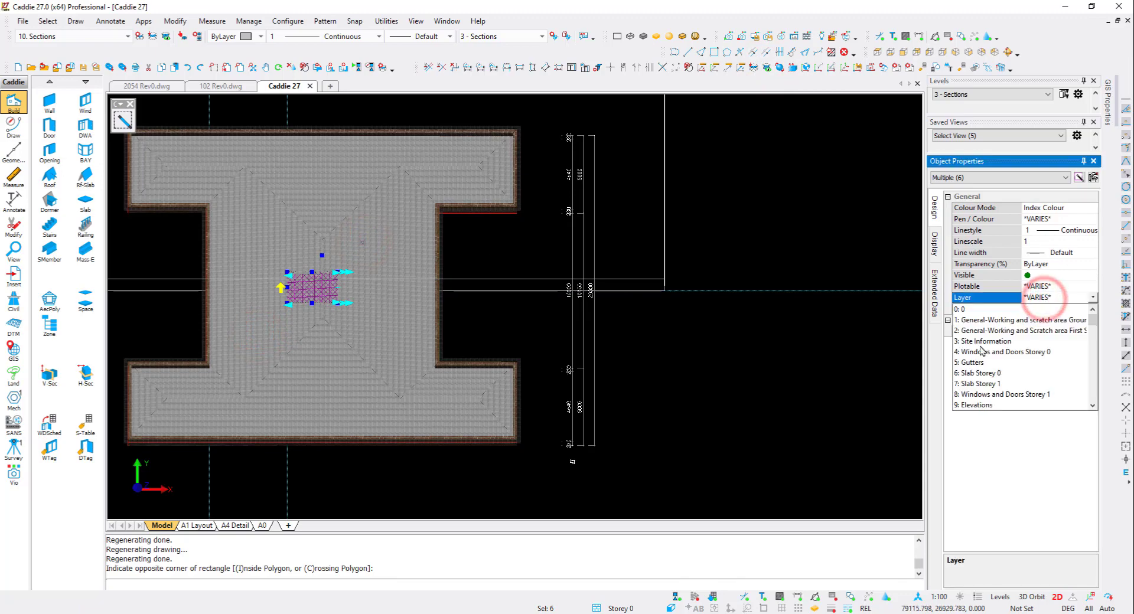
left_click(343, 301)
key("Delete")
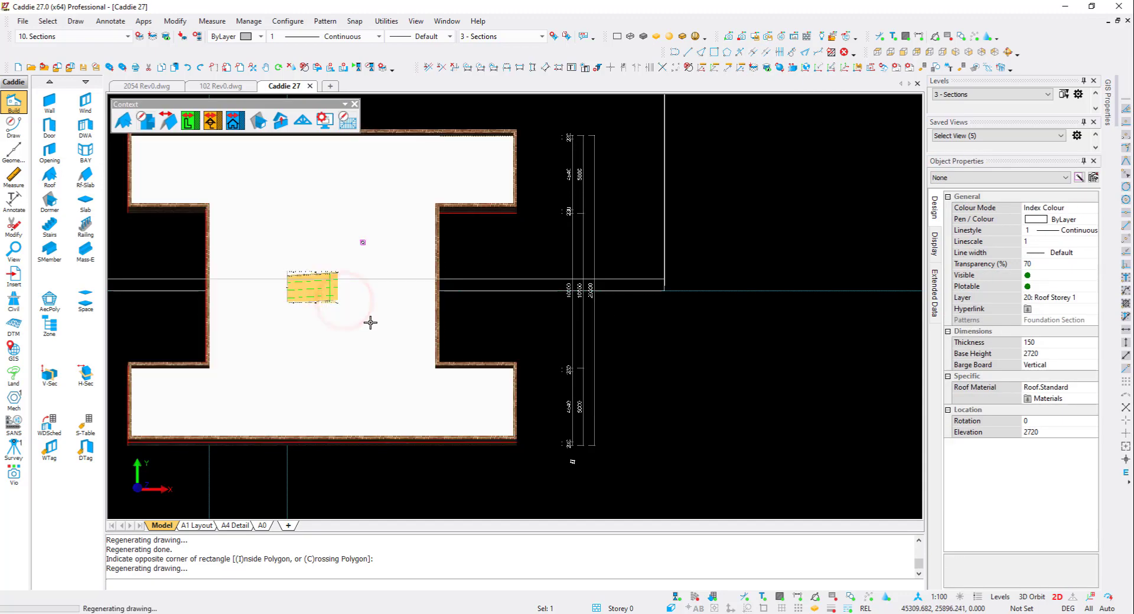
left_click(370, 317)
key("Delete")
- Orbit into 3D and examine the staircase and its railings by selecting them
left_click(302, 330)
middle_click_drag(302, 329, 313, 284, "shift")
scroll(310, 283, "up", 4)
left_click(349, 307)
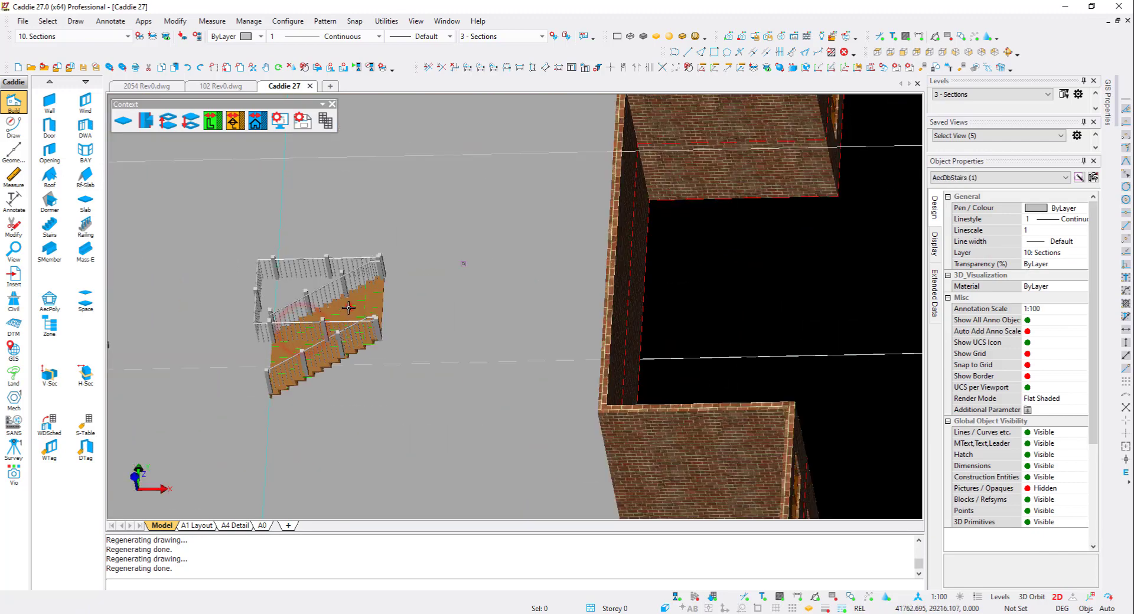
left_click(314, 261)
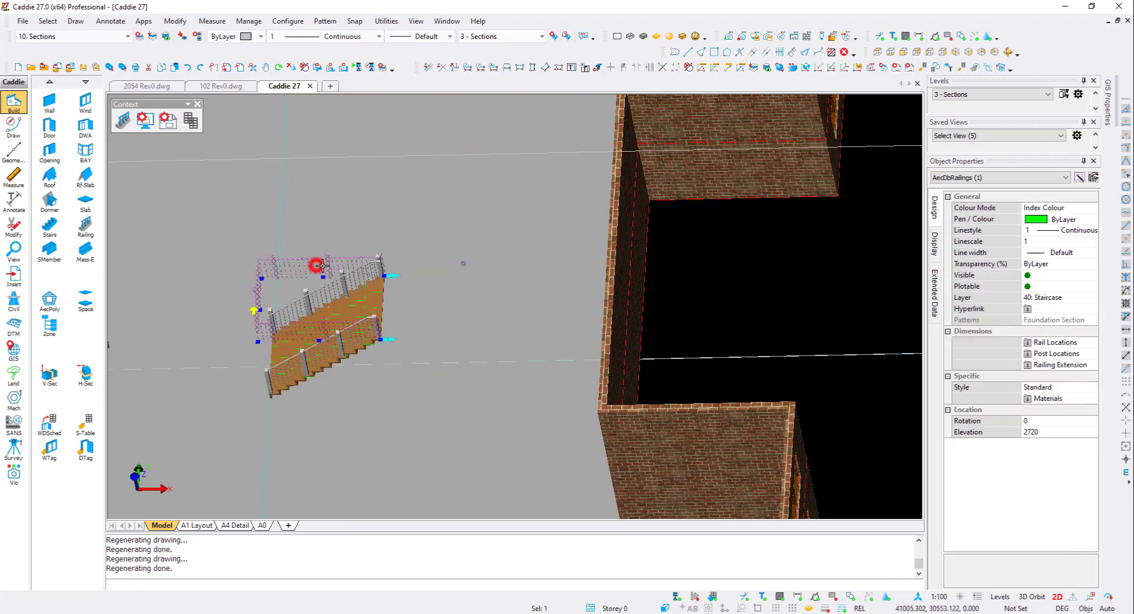
key("Escape")
scroll(318, 247, "down", 3)
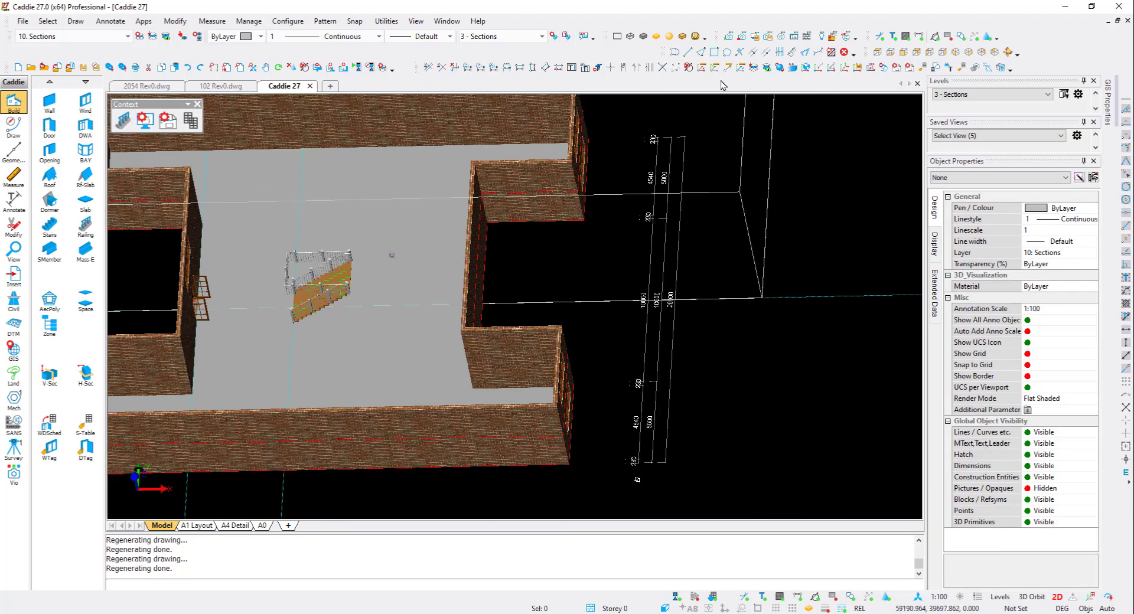
- Add the 40: Staircase layer to the 04 Sections saved layer group and update it
left_click(753, 67)
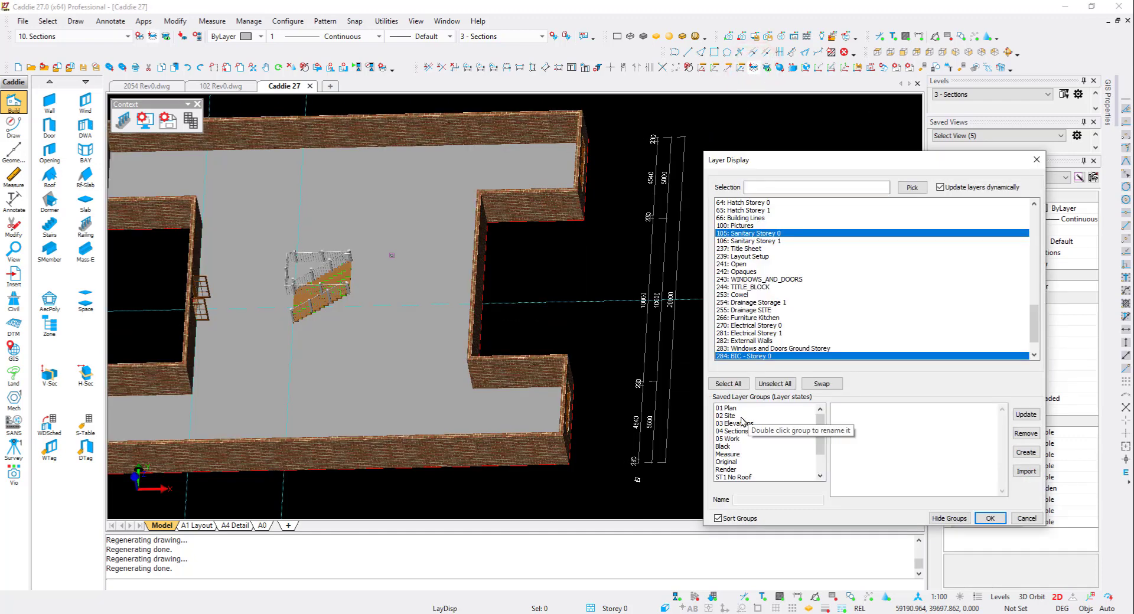
left_click(735, 431)
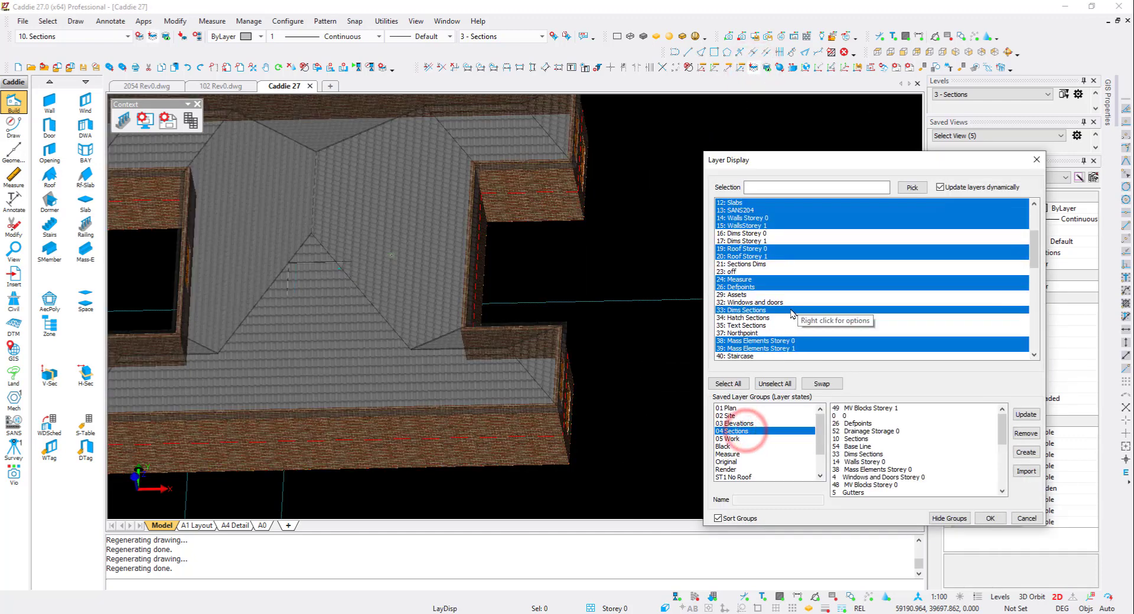
scroll(783, 318, "down", 1)
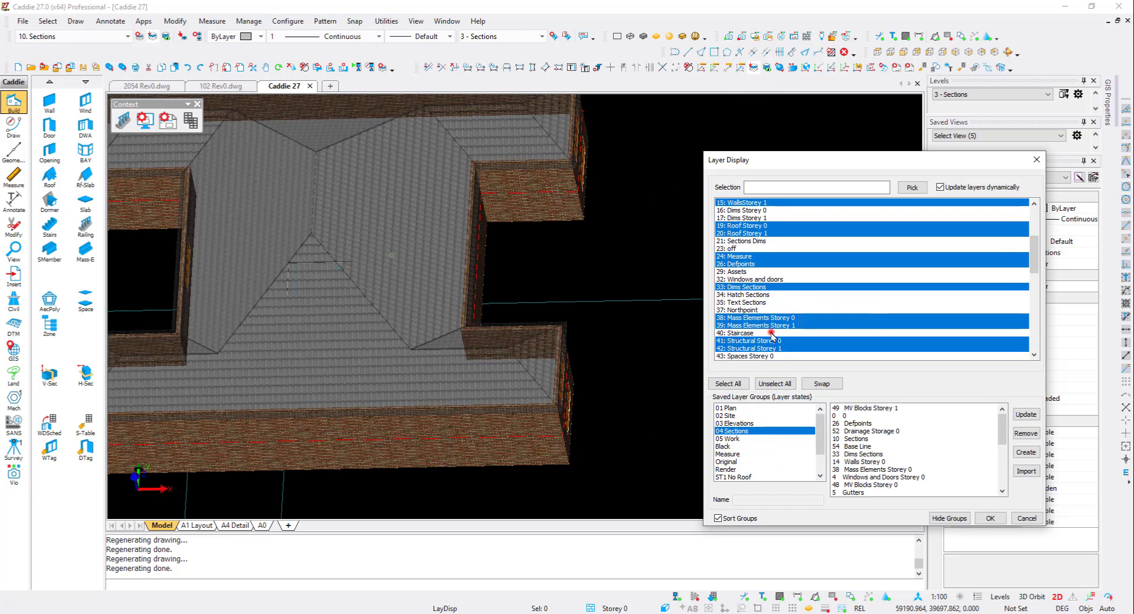
left_click(767, 333)
left_click(1022, 416)
left_click(869, 374)
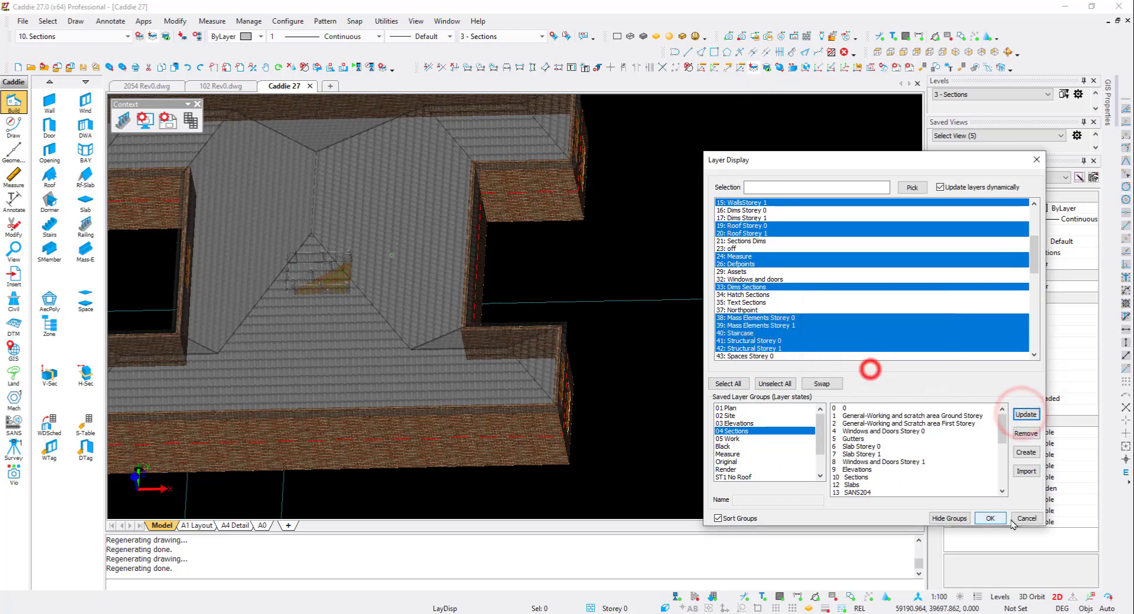
left_click(990, 518)
- Regenerate the section, reselecting the whole building as its contents
key("F5")
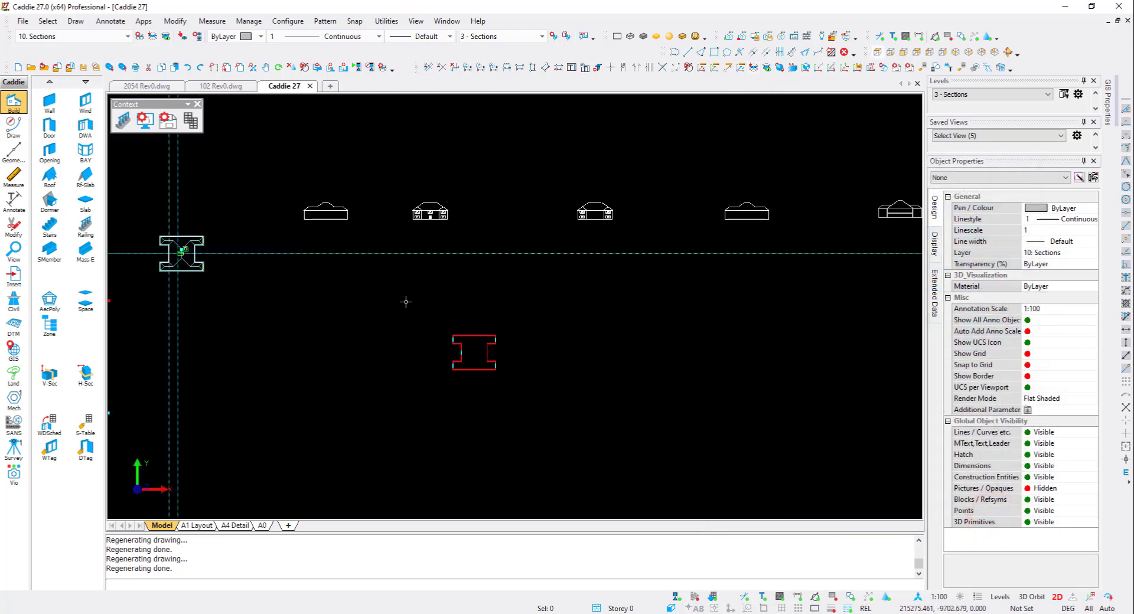
middle_click_drag(177, 232, 347, 240)
scroll(347, 240, "up", 5)
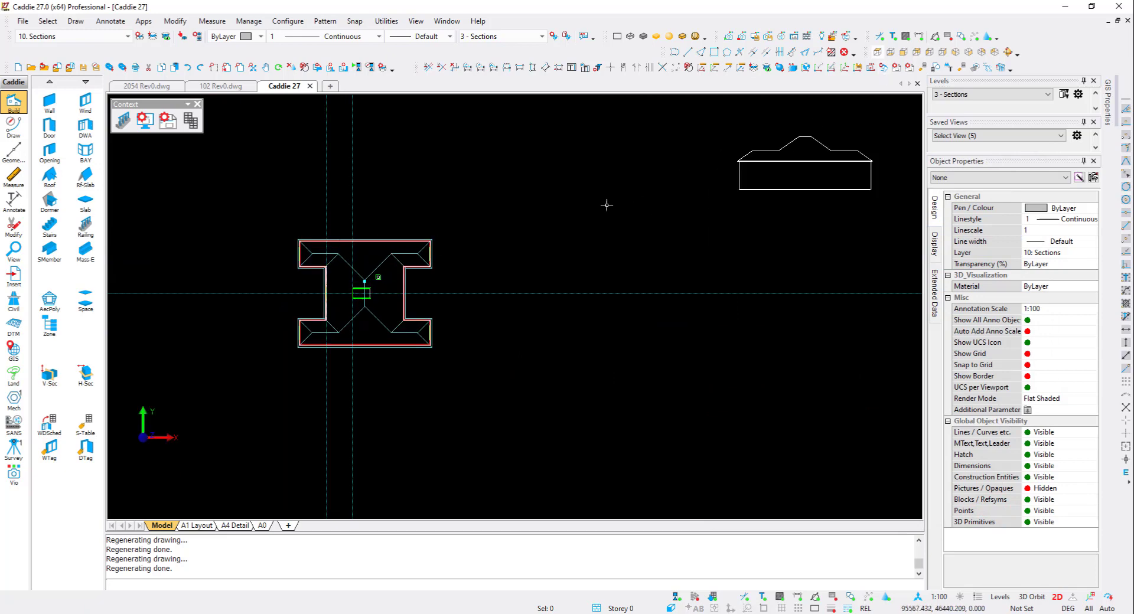
scroll(361, 267, "down", 5)
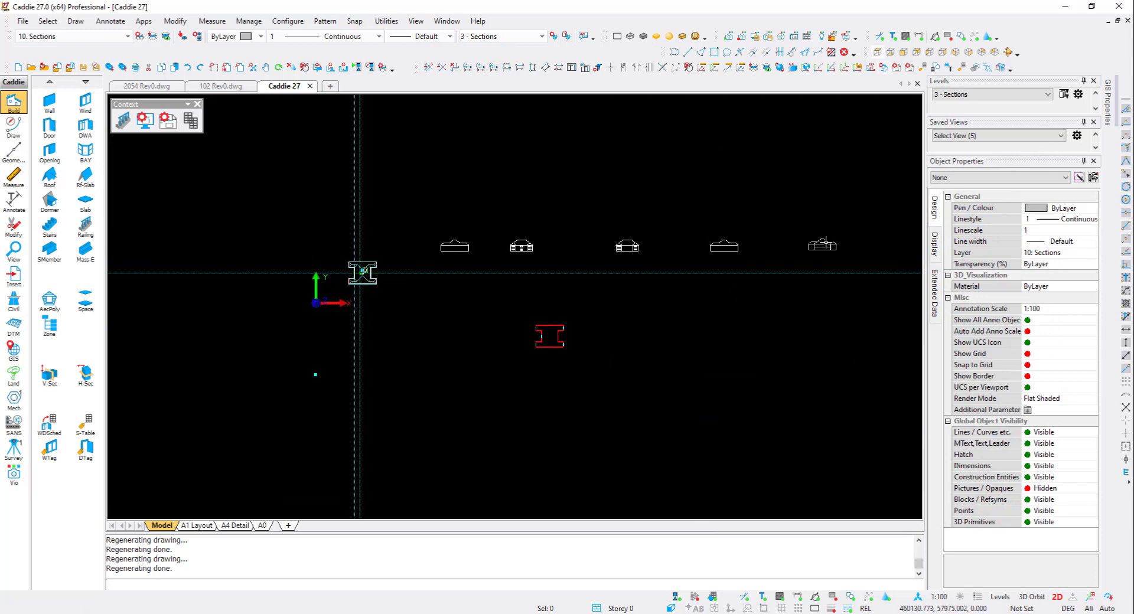
left_click(822, 246)
right_click(440, 255)
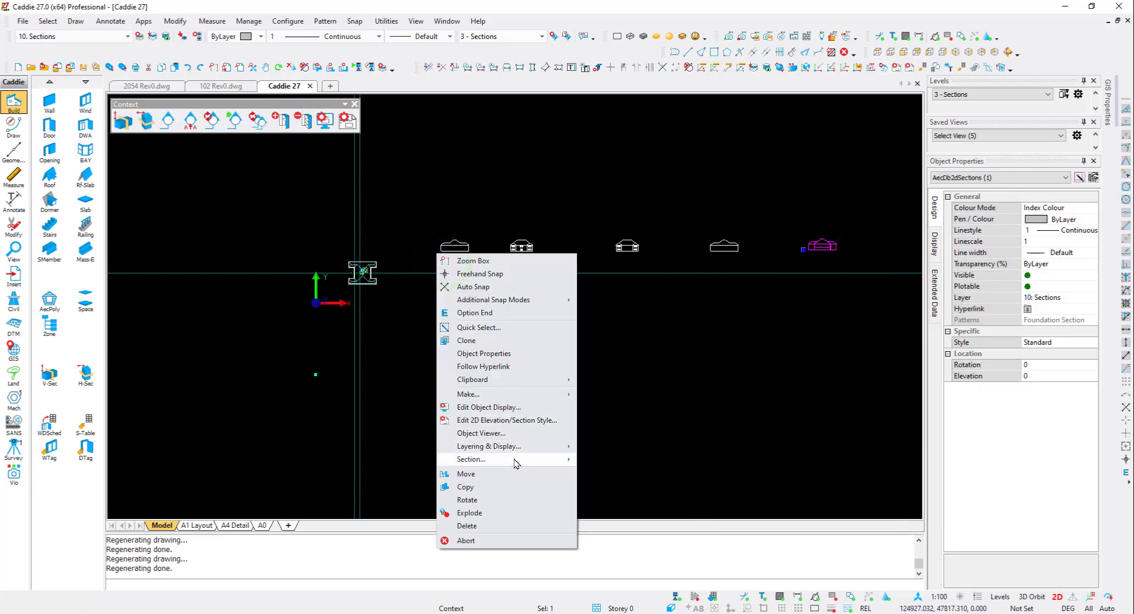
mouse_move(516, 463)
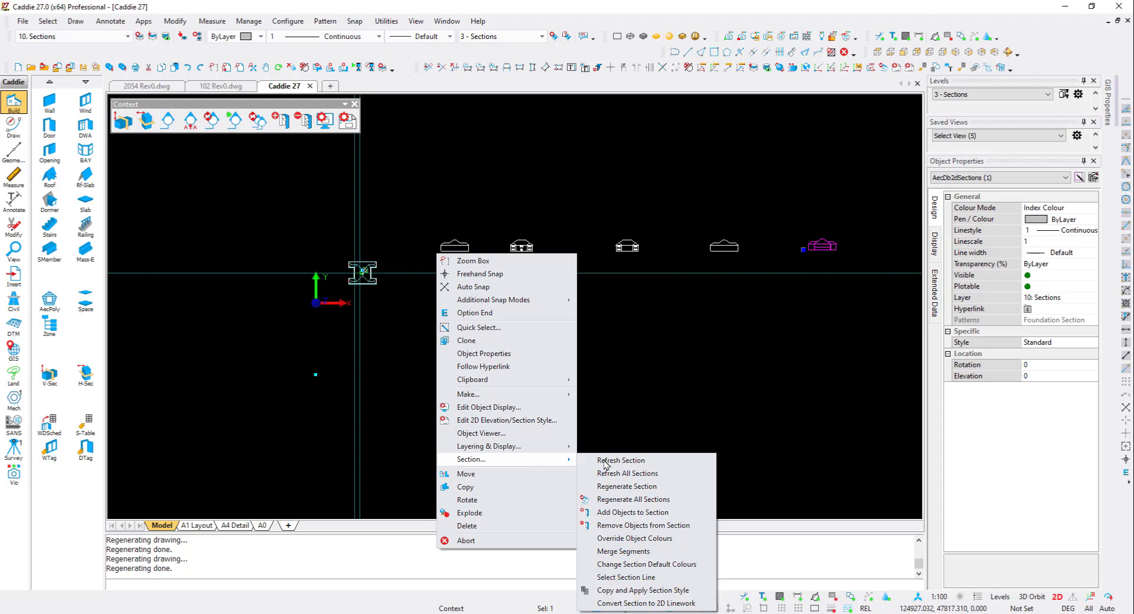
left_click(631, 488)
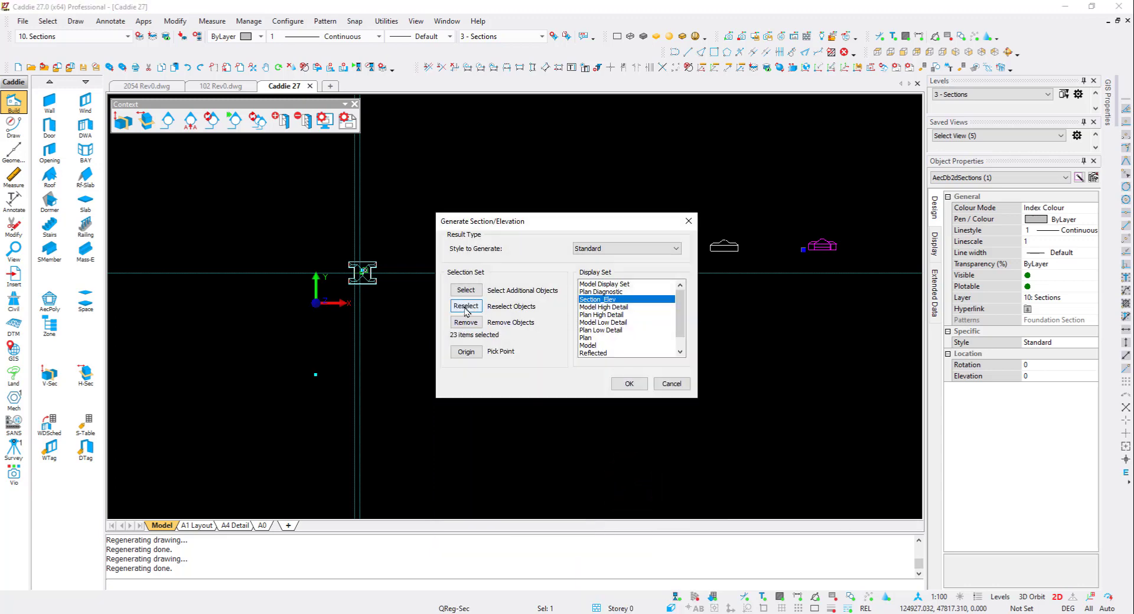
left_click(465, 307)
left_click_drag(335, 295, 387, 250)
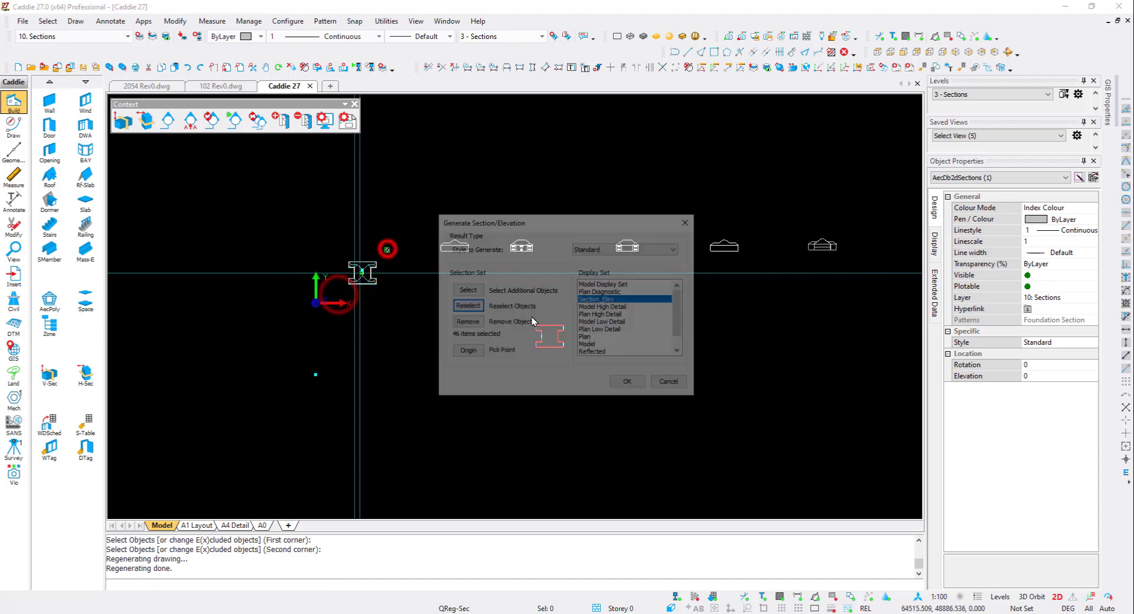
left_click(629, 383)
- Create an object viewport by framing the generated section with a rectangle
scroll(815, 242, "up", 5)
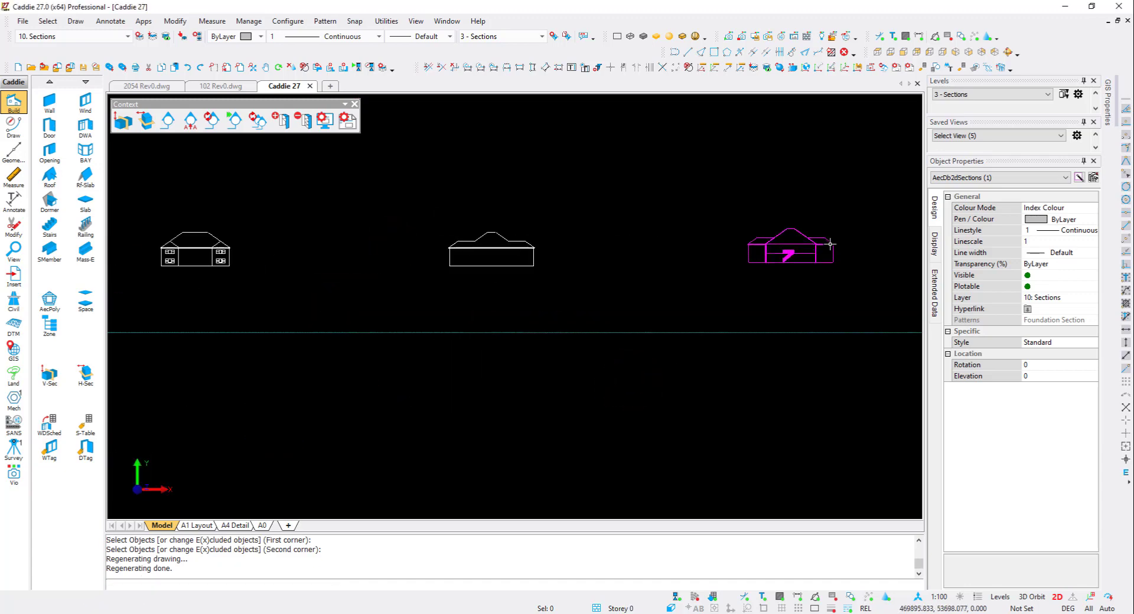
scroll(815, 241, "up", 5)
scroll(816, 242, "down", 1)
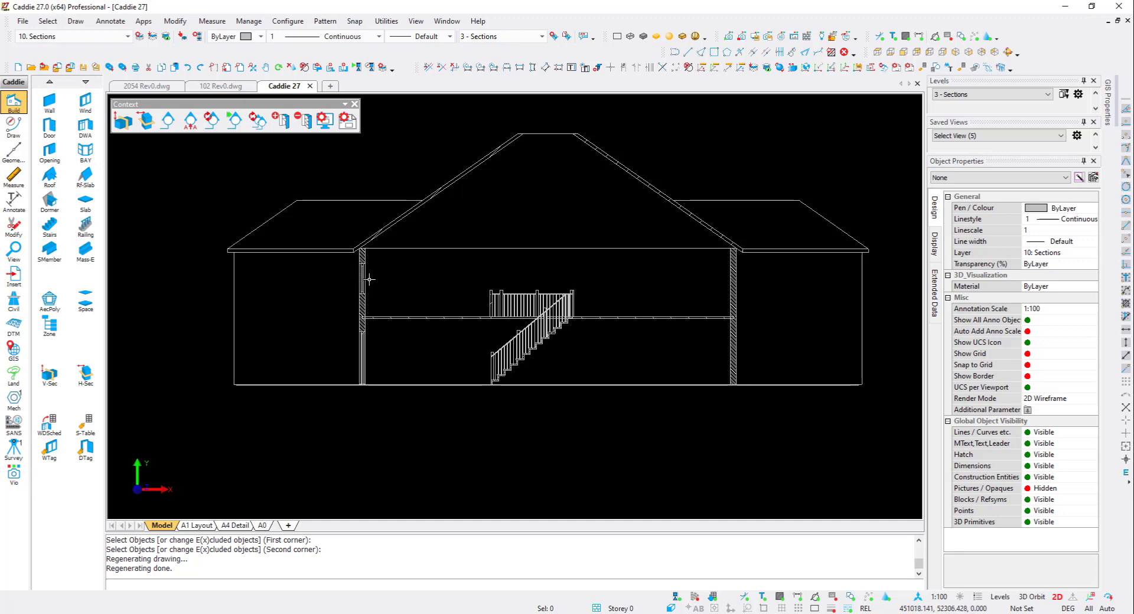
scroll(627, 311, "down", 2)
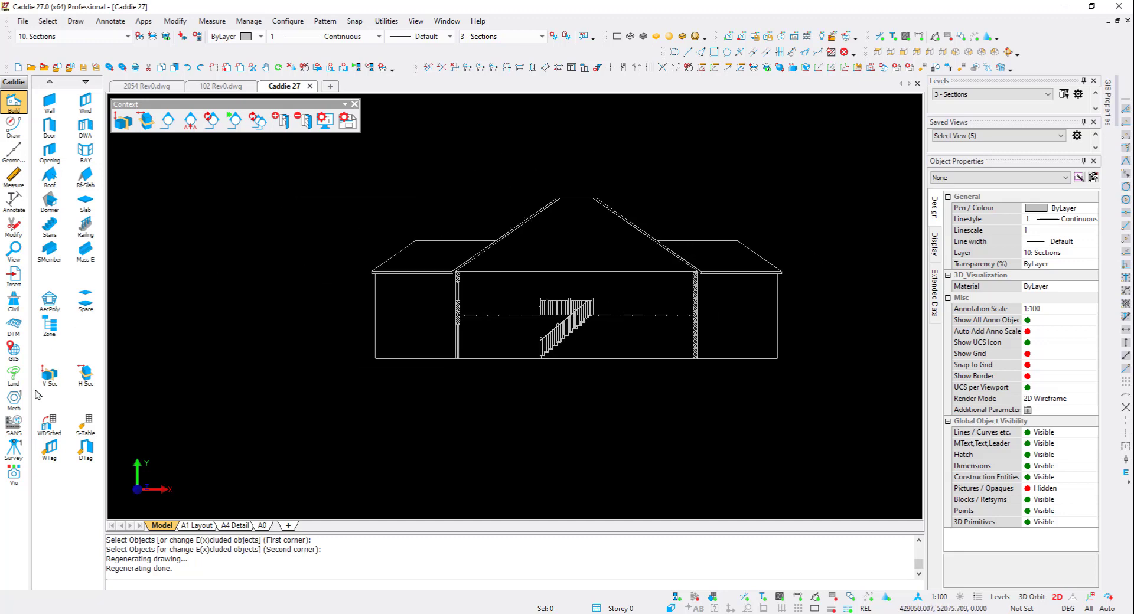
left_click(13, 248)
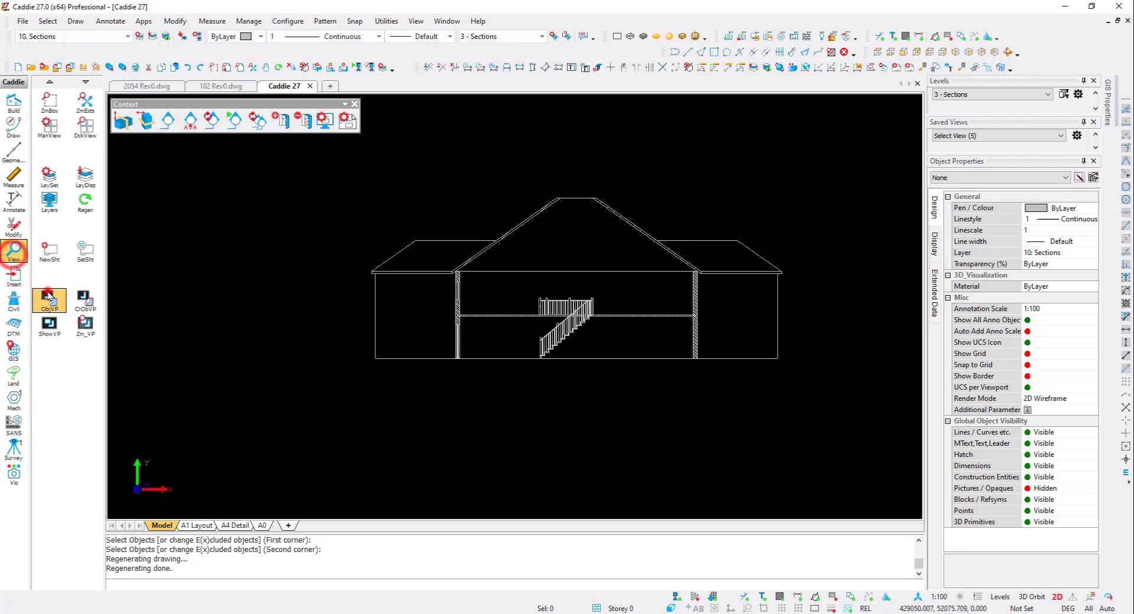
left_click(49, 298)
left_click(93, 307)
left_click(337, 386)
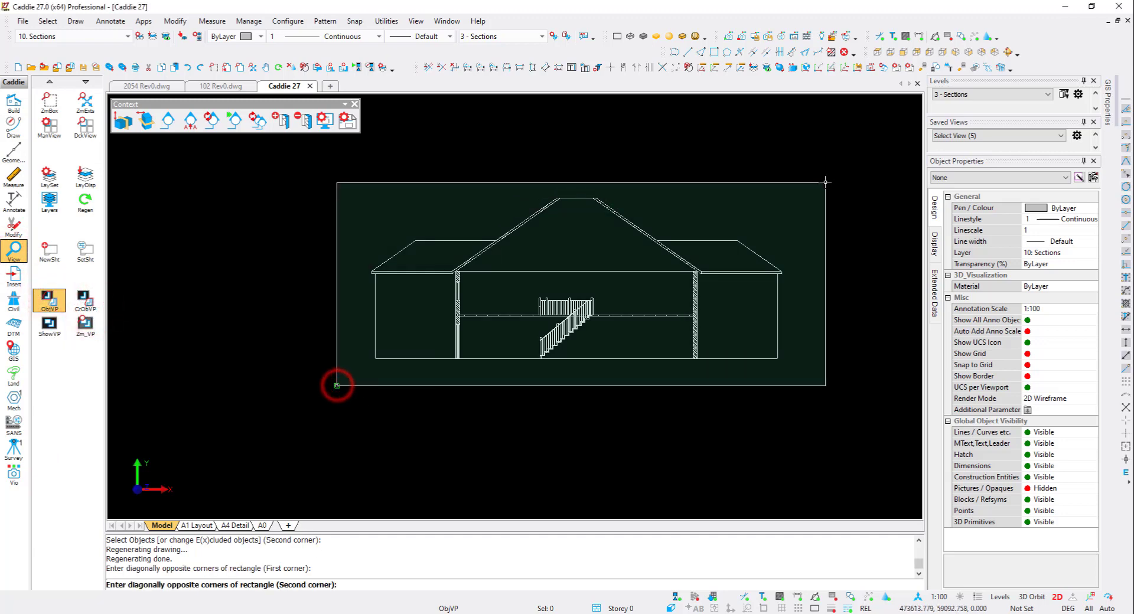
left_click(826, 178)
left_click(727, 199)
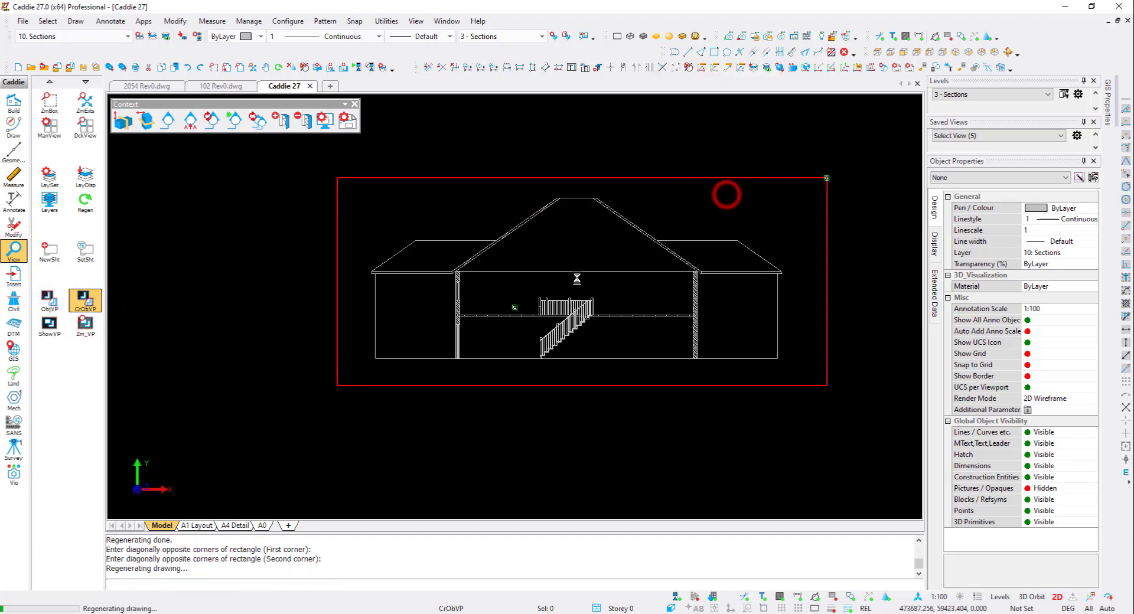
- Set the section viewport to scale 1:100 with the 04 Sections layer group, place it below the South Elevation, and regenerate viewports
left_click(583, 112)
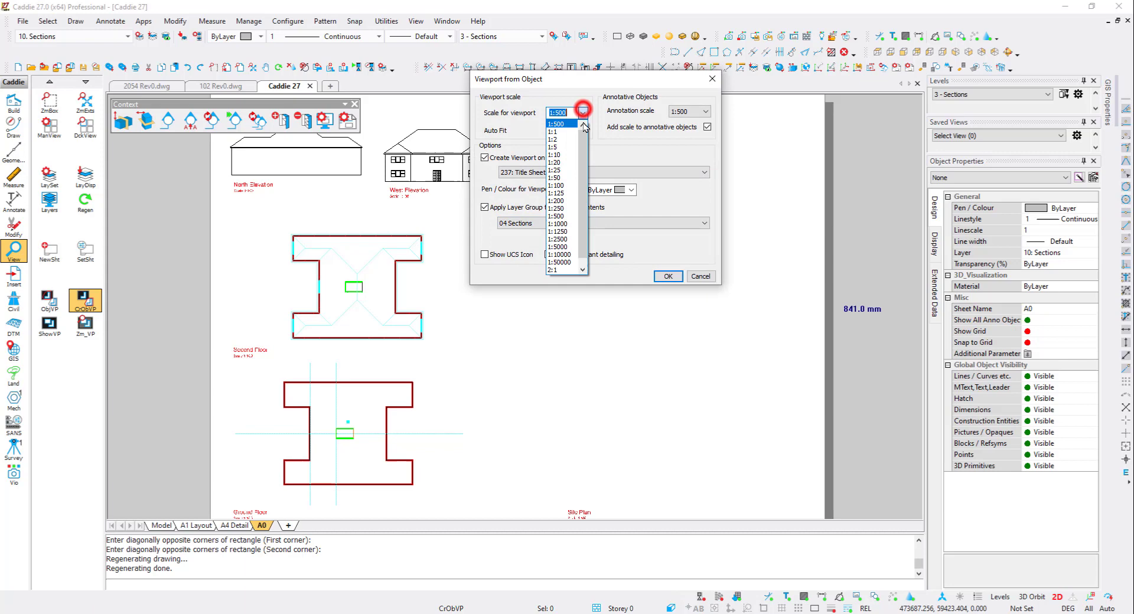
left_click(565, 180)
left_click(562, 224)
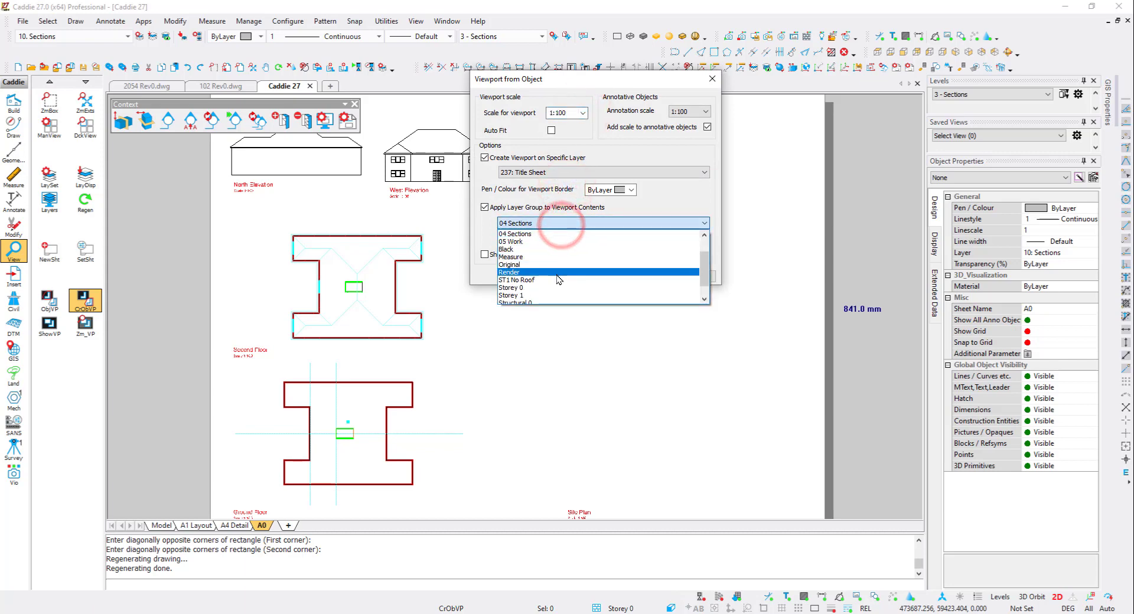
scroll(557, 264, "up", 1)
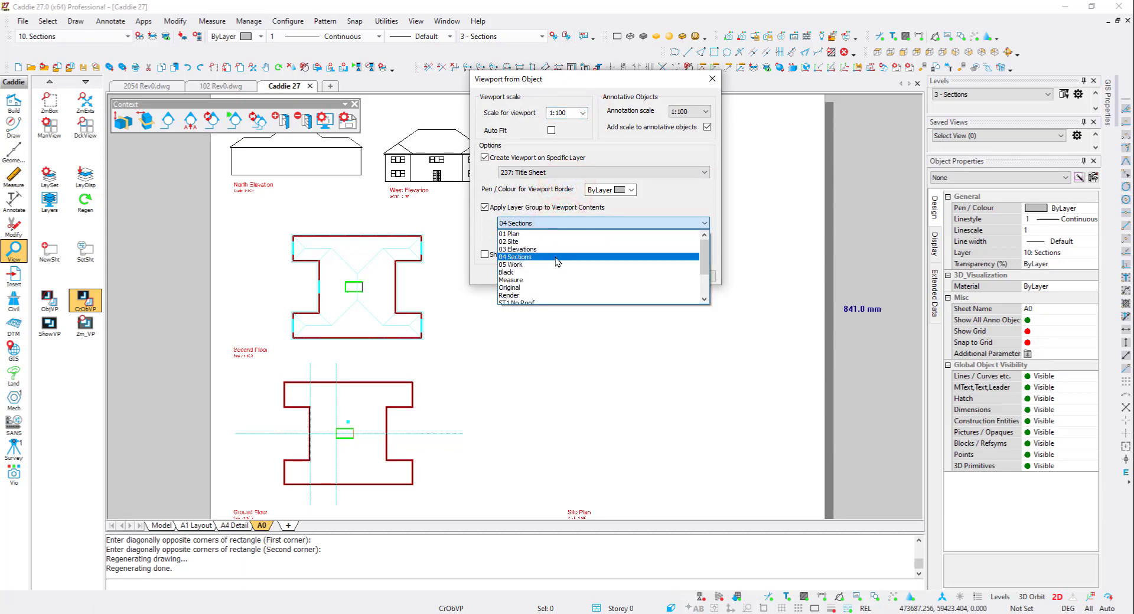
left_click(557, 258)
left_click(663, 273)
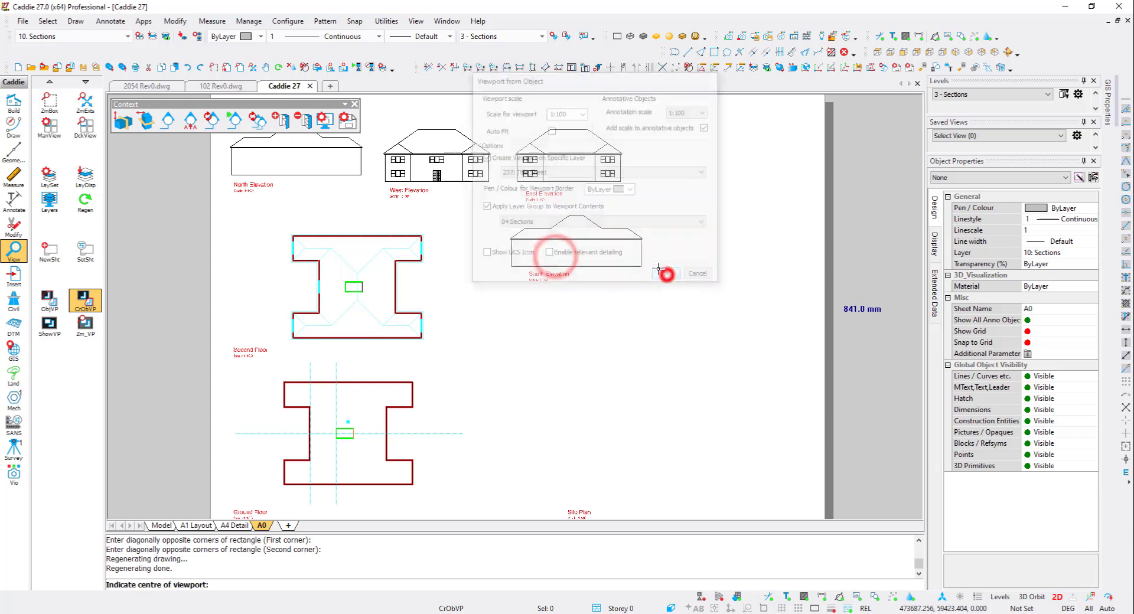
left_click(575, 321)
left_click(763, 68)
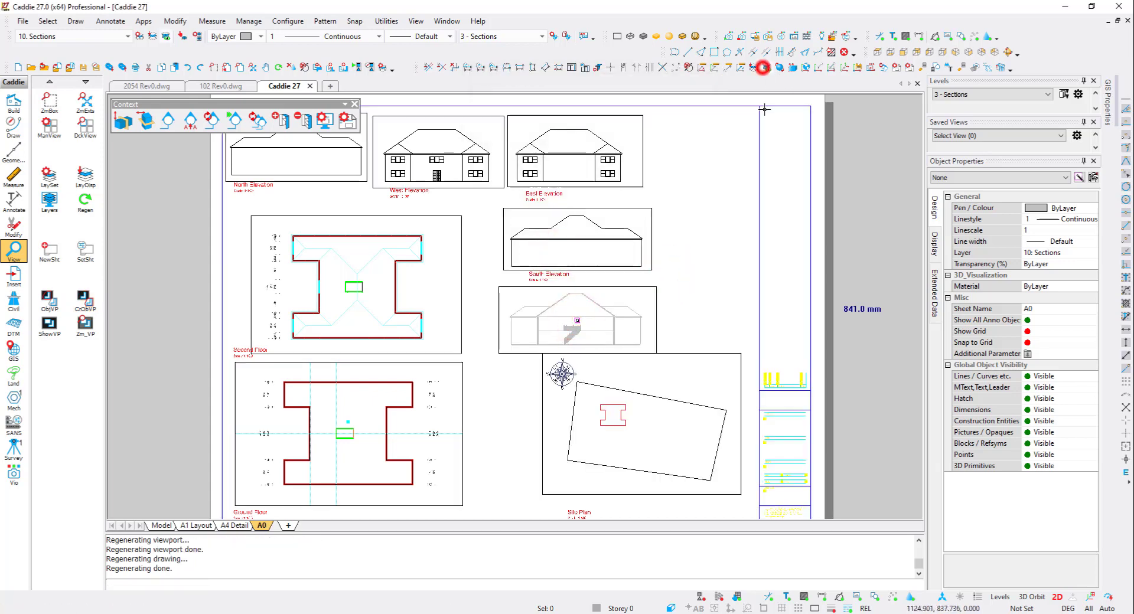
- Change the 10: Sections layer colour to 7 in the model's layer setup
scroll(628, 213, "down", 2)
middle_click_drag(627, 228, 622, 247)
scroll(603, 297, "up", 1)
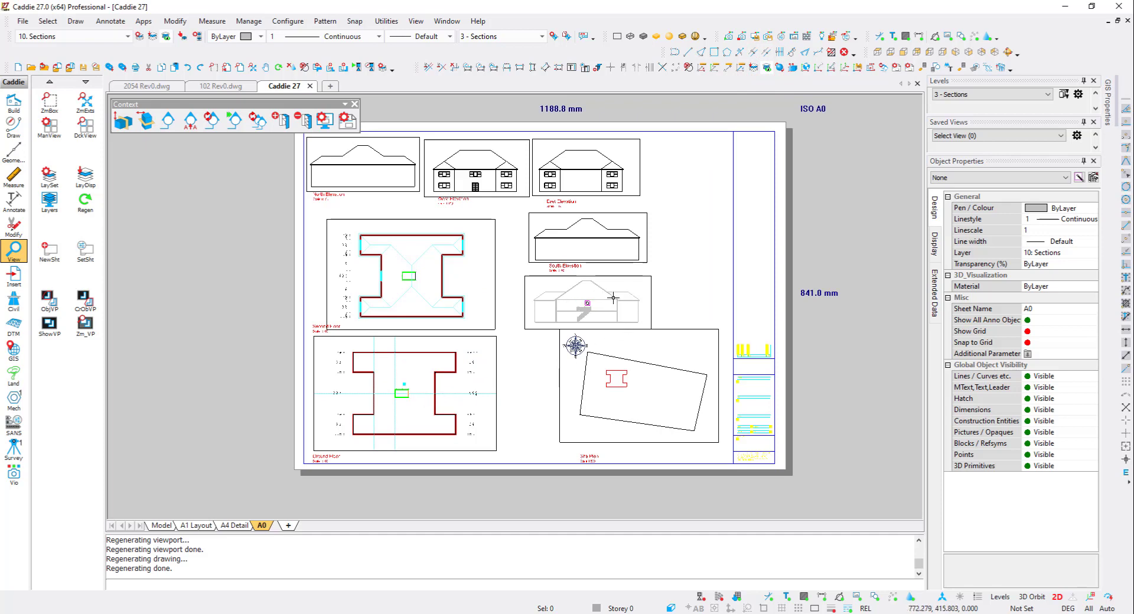
left_click(162, 525)
left_click(654, 266)
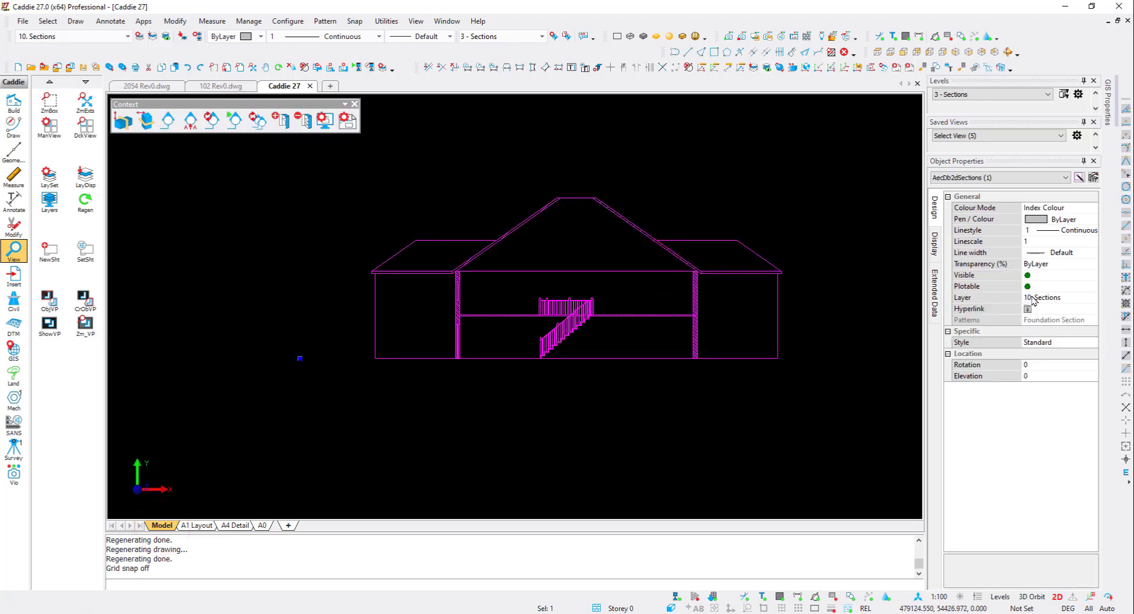
left_click(139, 36)
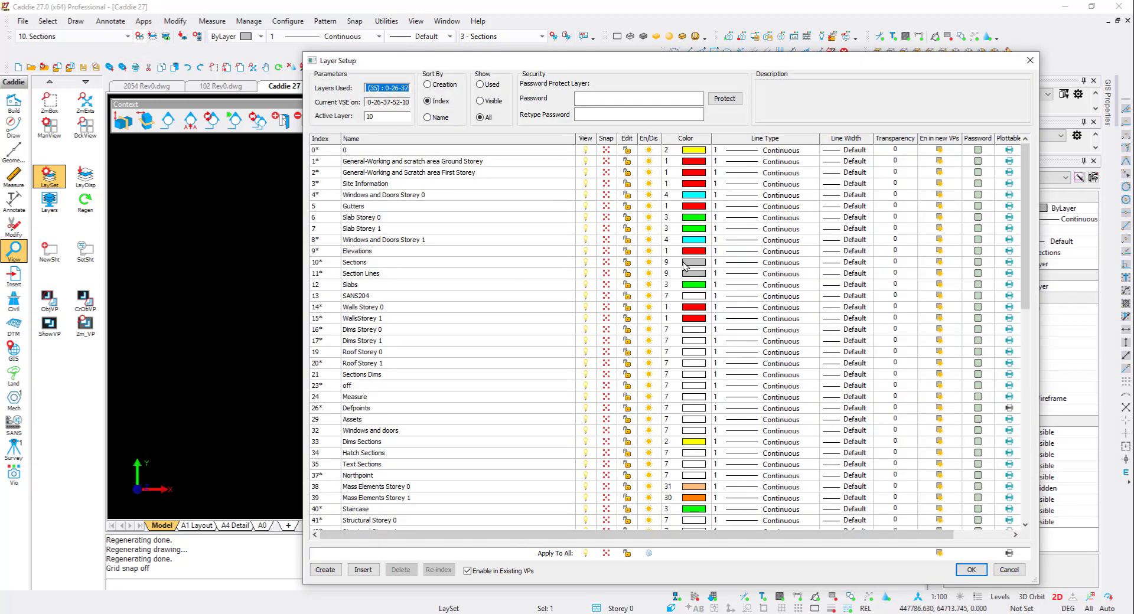
left_click(495, 262)
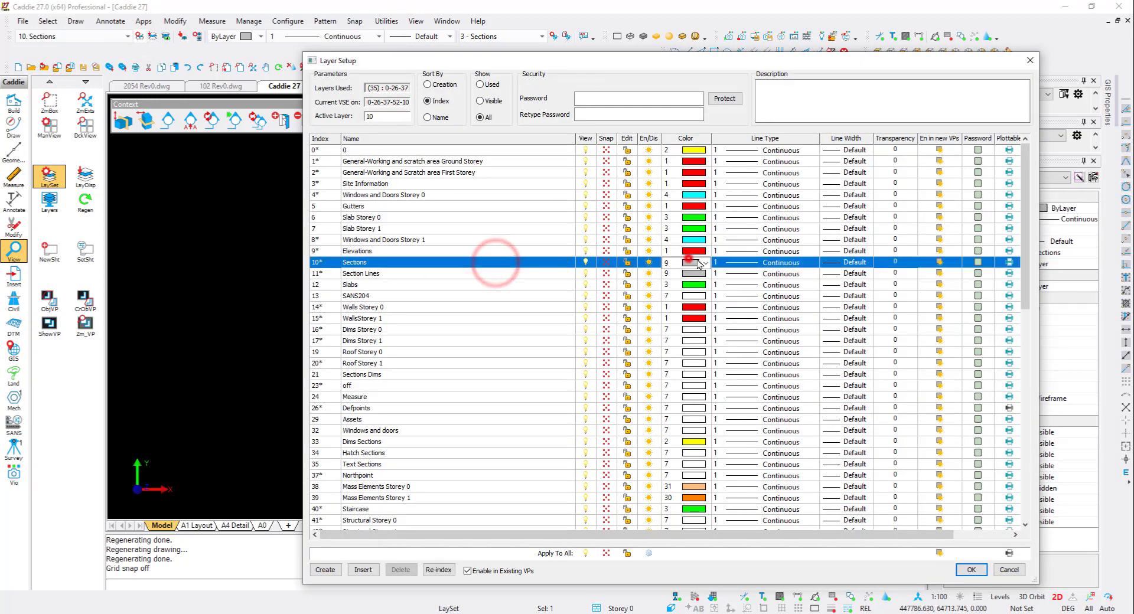
left_click(703, 263)
left_click(688, 275)
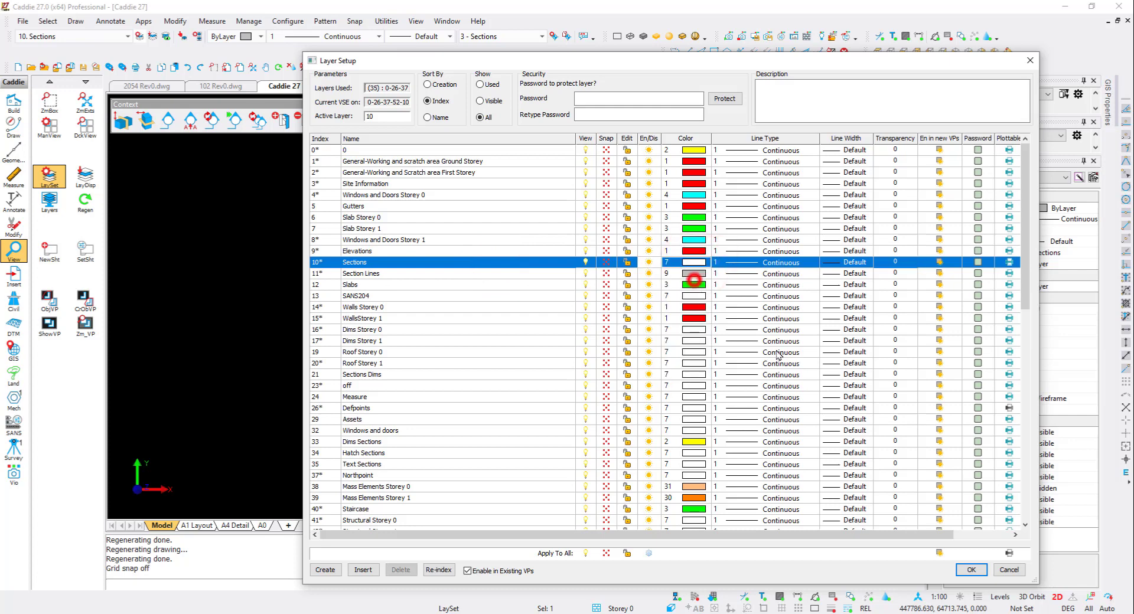
left_click(970, 570)
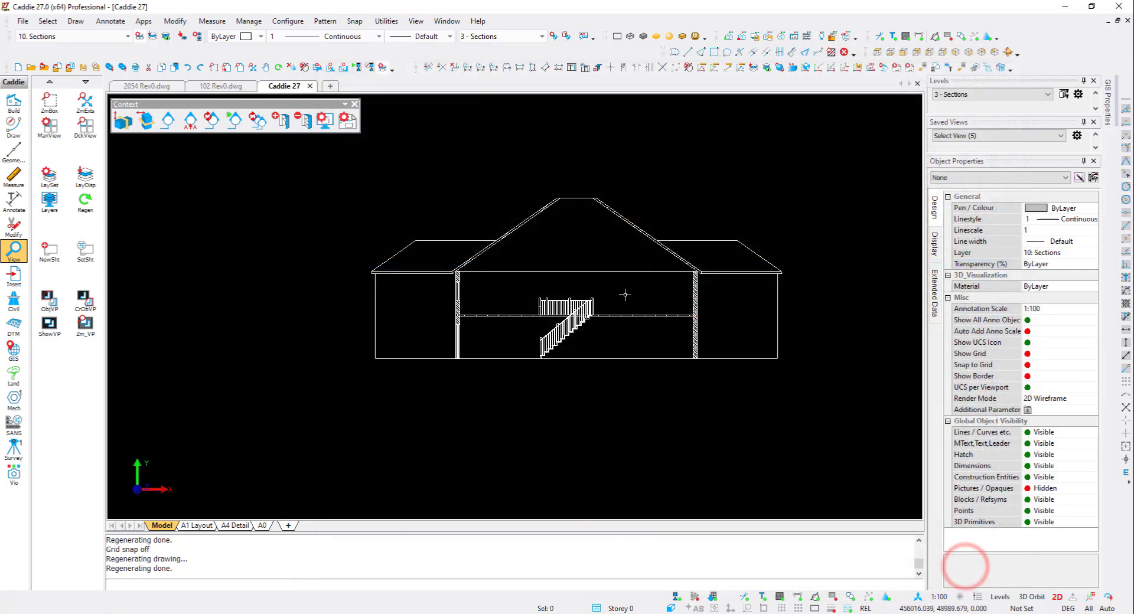
- Copy the South Elevation label, edit it to "Section A-A" and "Scale 1:100", and place it under the section viewport
left_click(261, 525)
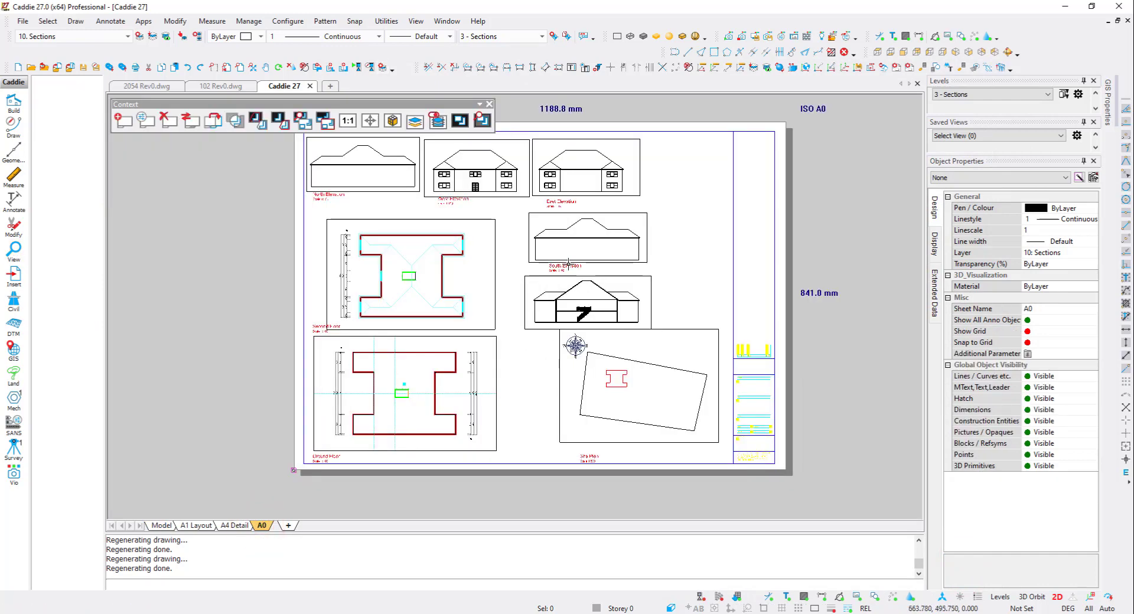
left_click(568, 265)
double_click(567, 266)
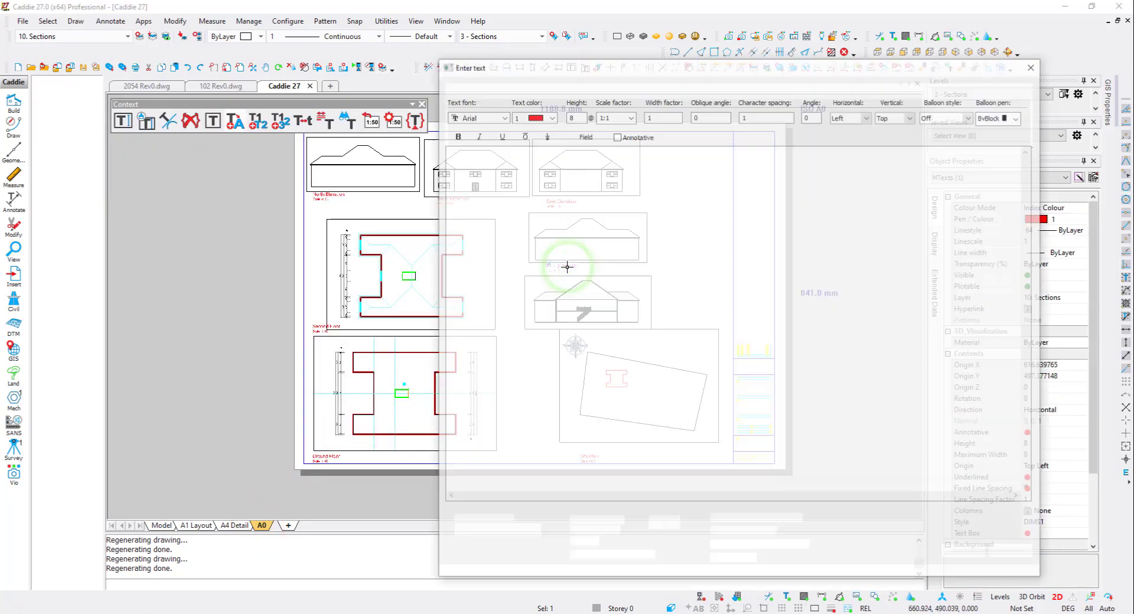
left_click_drag(501, 149, 480, 152)
type("Section A-A")
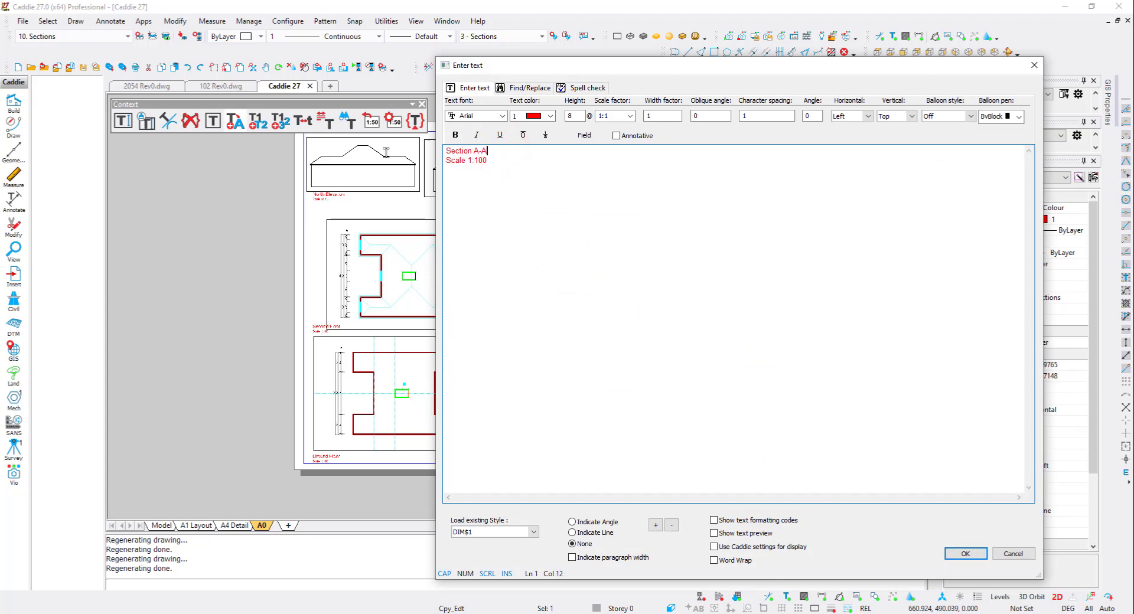
key("ctrl+Return")
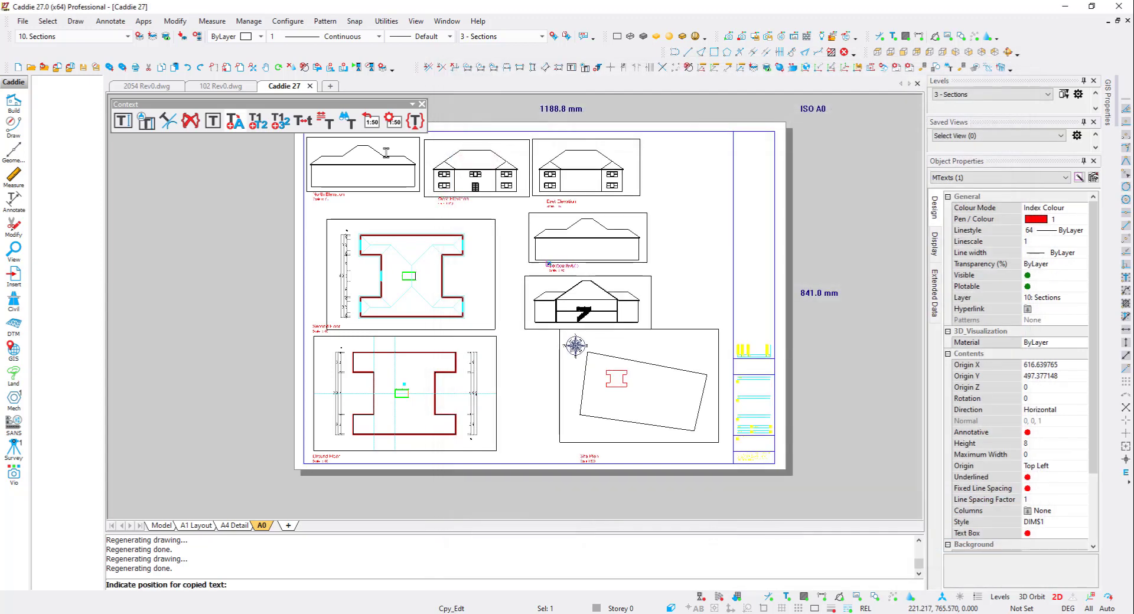
key("v")
left_click(532, 329)
key("Escape")
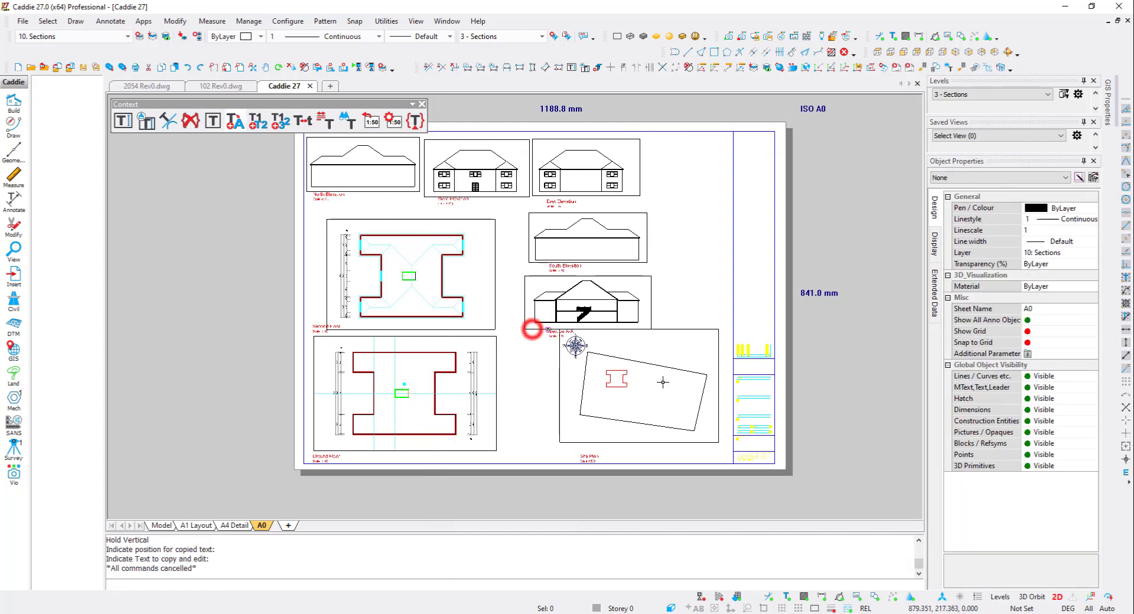
- Shift the site plan drawing within its viewport
left_click(662, 383)
left_click(639, 386)
left_click(636, 404)
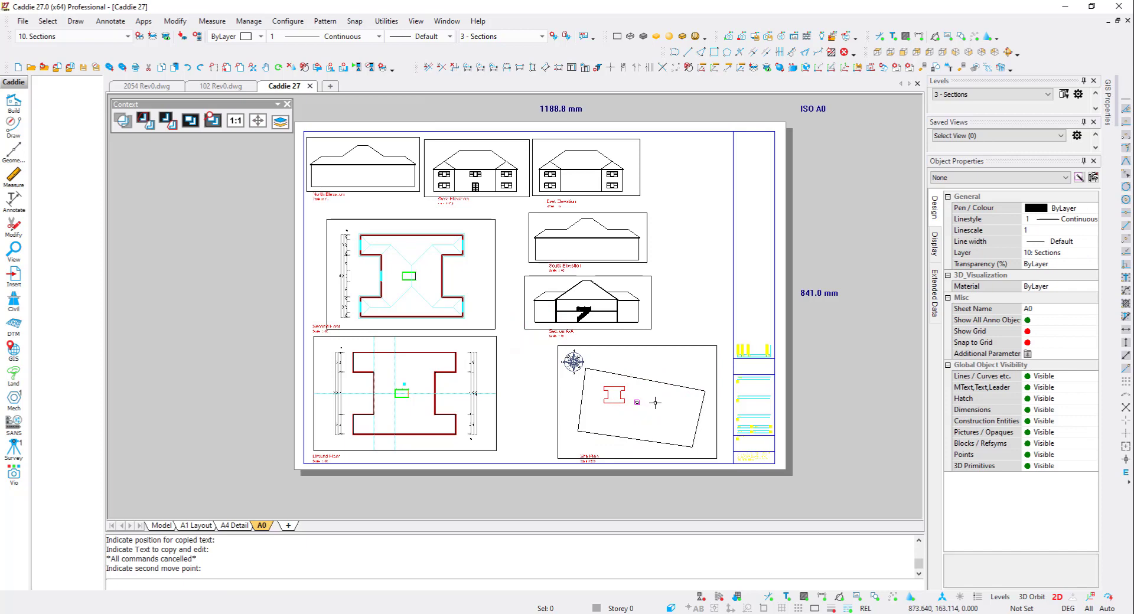
left_click(655, 403)
- Move the site plan viewport together with its label to the left
left_click(593, 460)
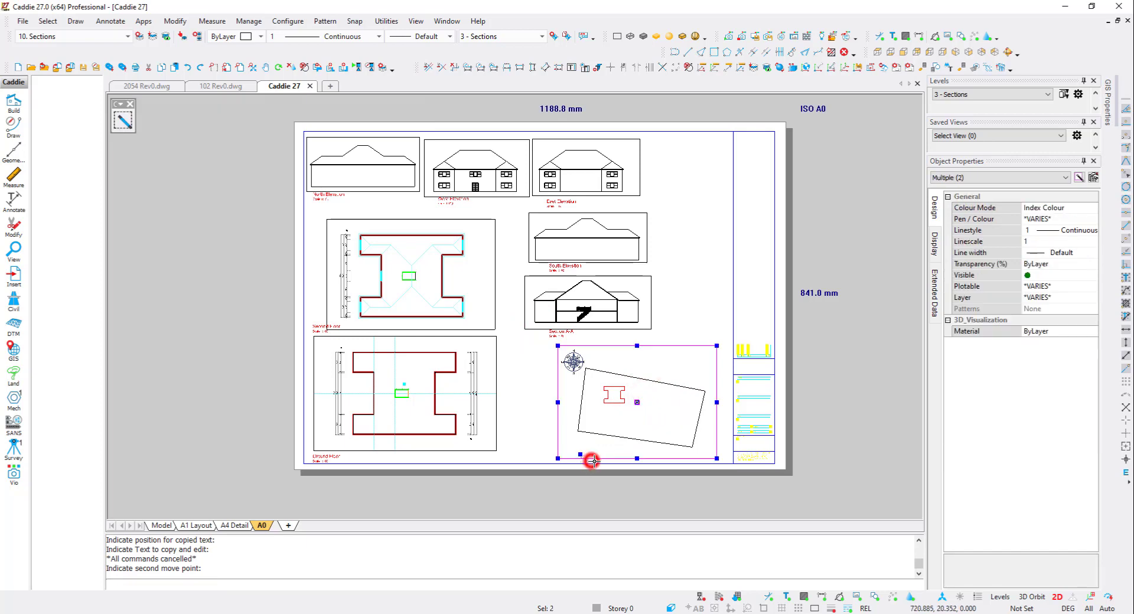
left_click(629, 417)
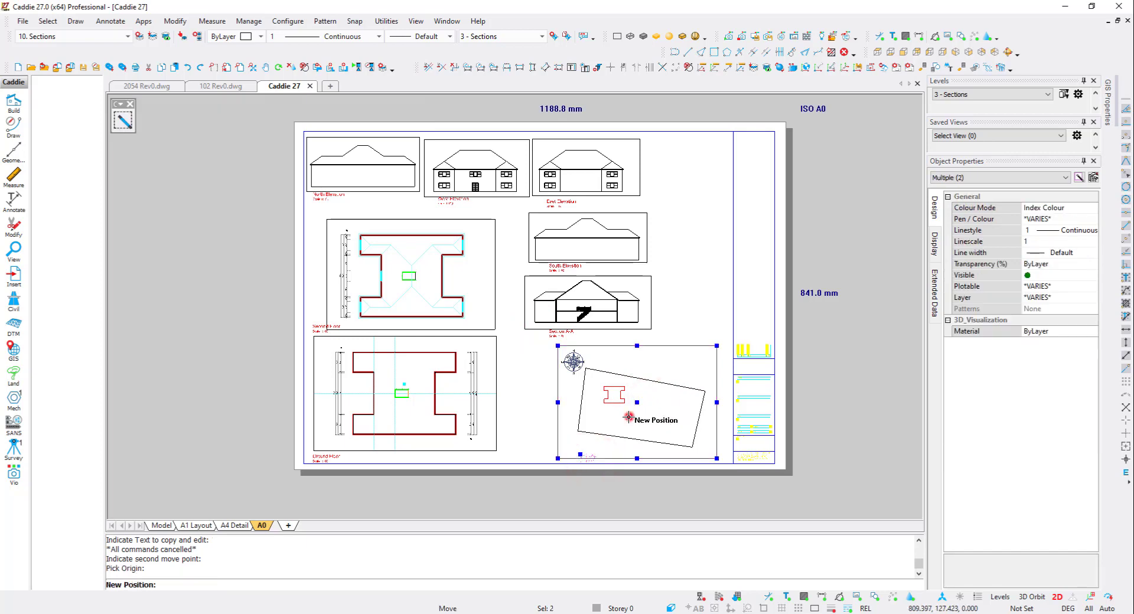
left_click(588, 412)
- Preview the A0 sheet as a print
key("ctrl+p")
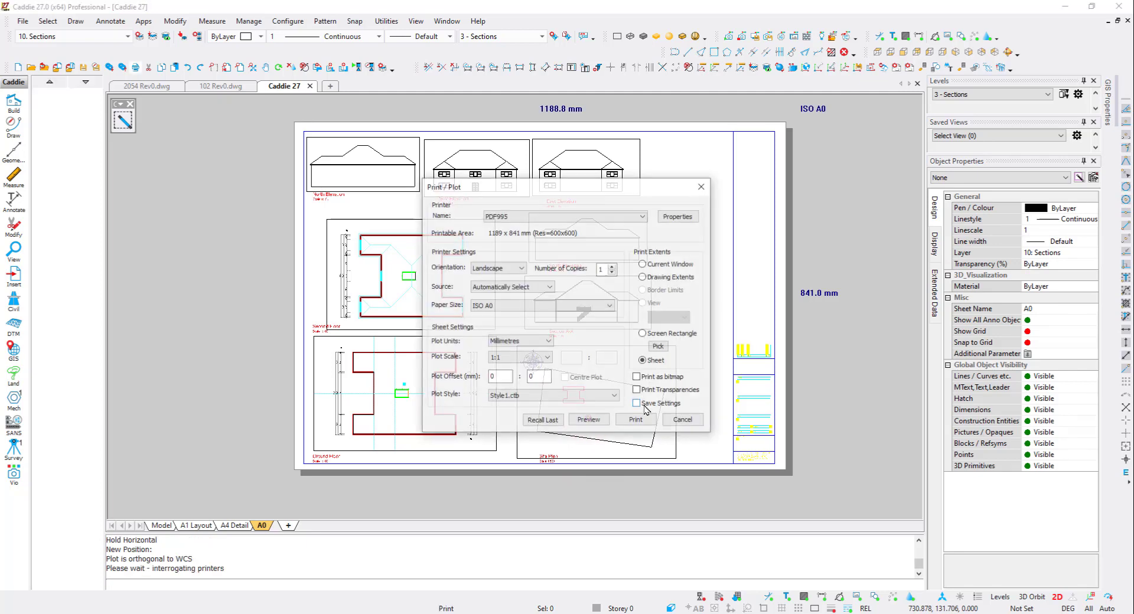
left_click(588, 419)
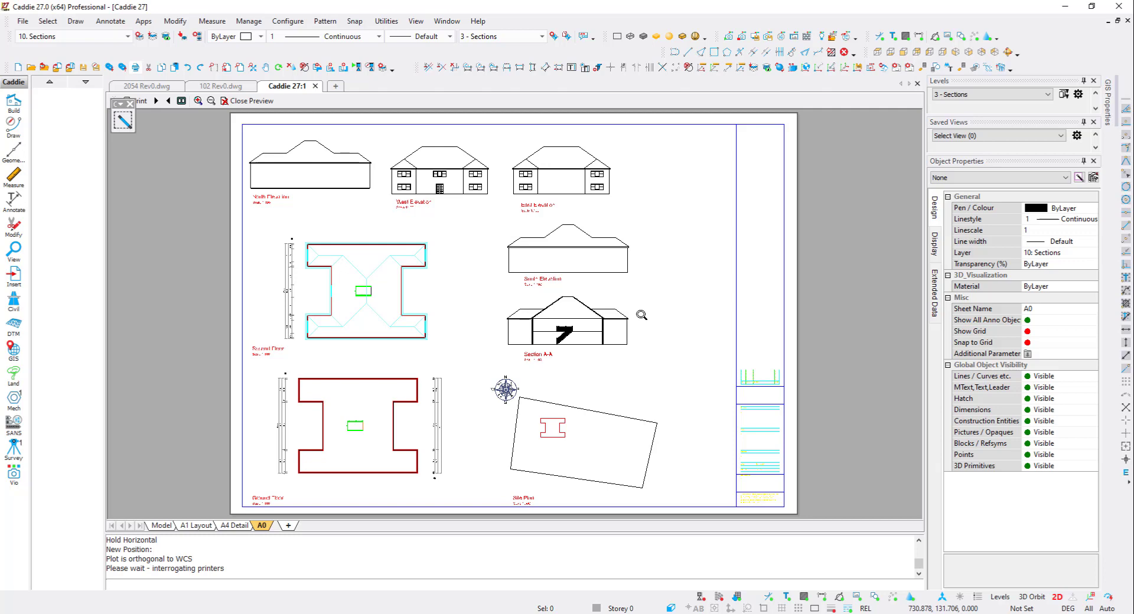
key("Escape")
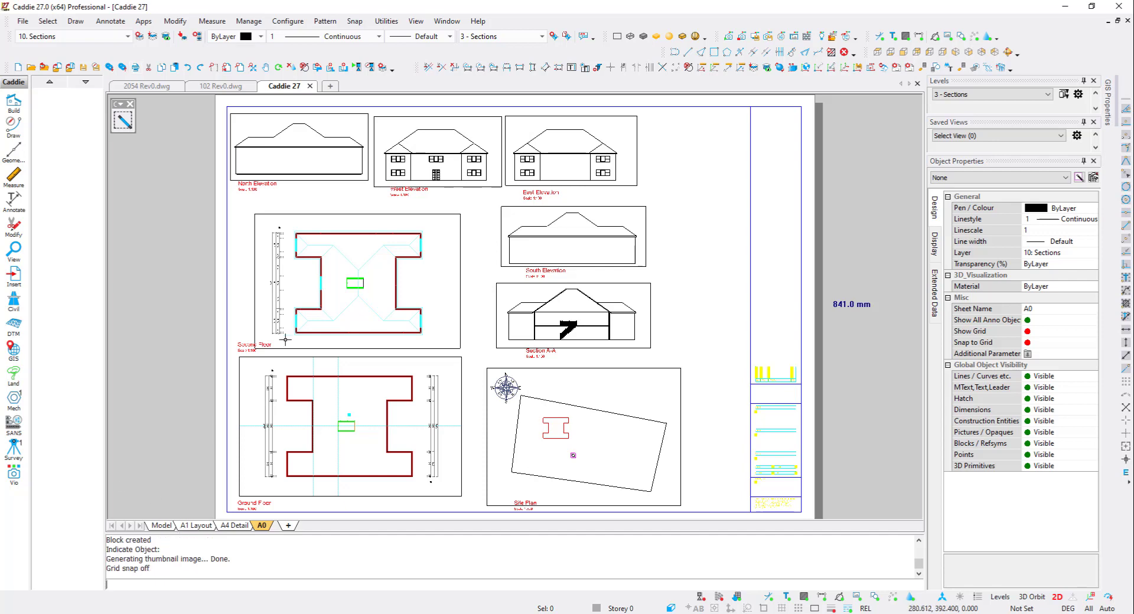
- Frame the building's plan in the model and save the current view under the name Plan
left_click(161, 525)
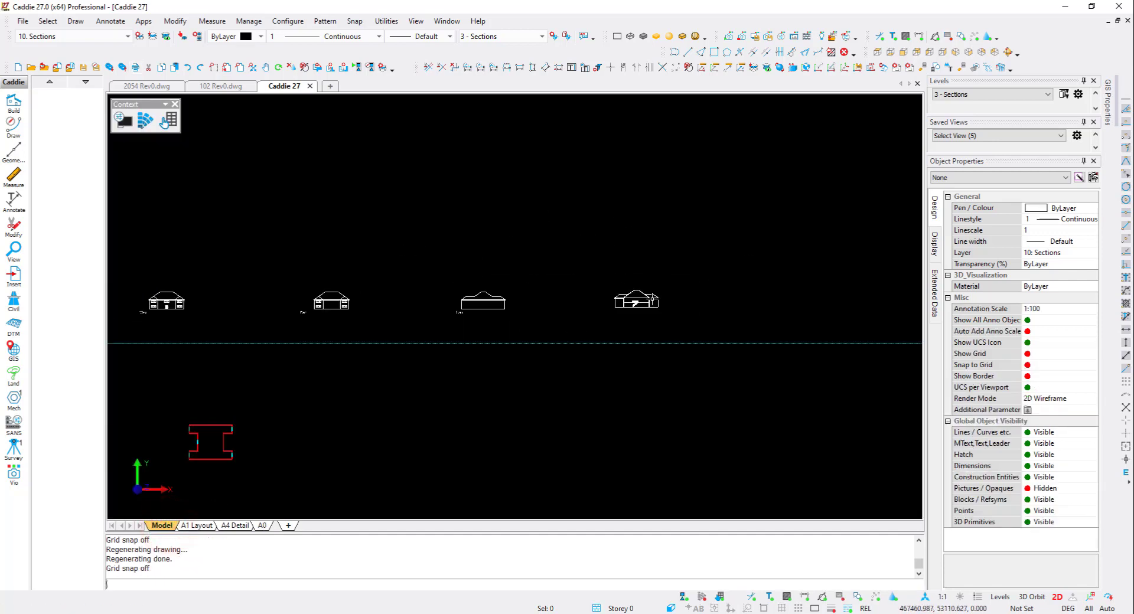
middle_click_drag(508, 299, 556, 285)
scroll(321, 281, "up", 6)
middle_click_drag(187, 300, 400, 283)
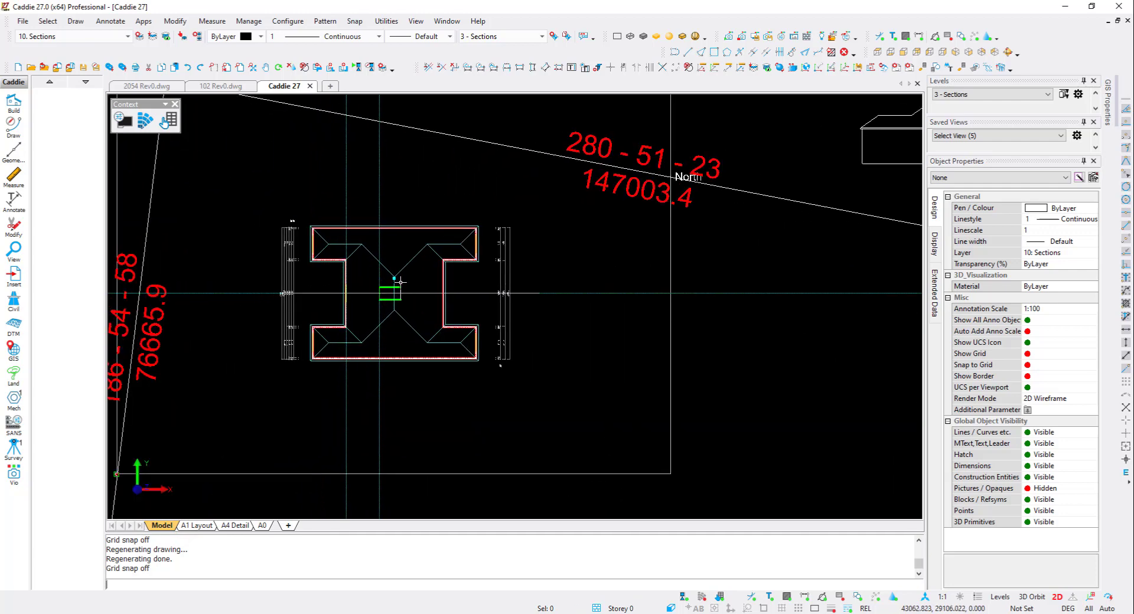
left_click(1076, 136)
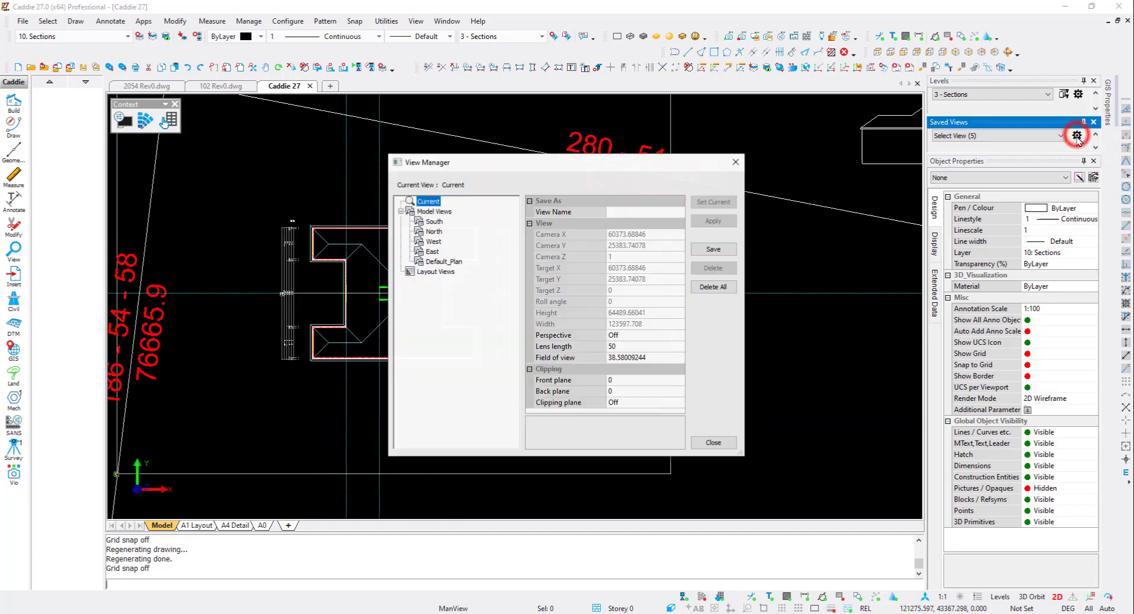
left_click(629, 212)
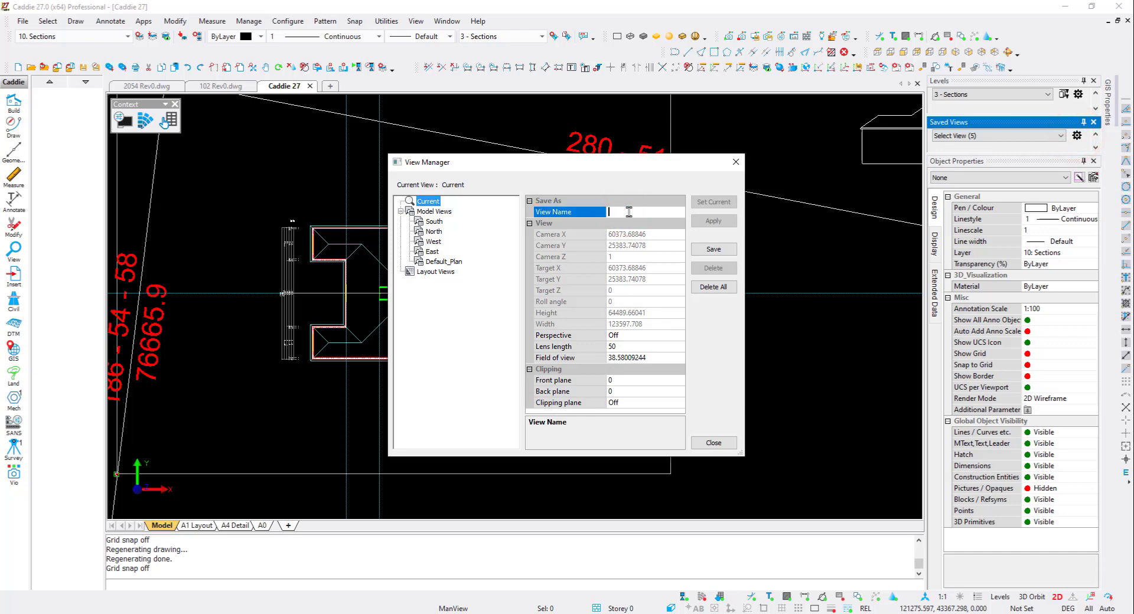
left_click(714, 249)
left_click(713, 442)
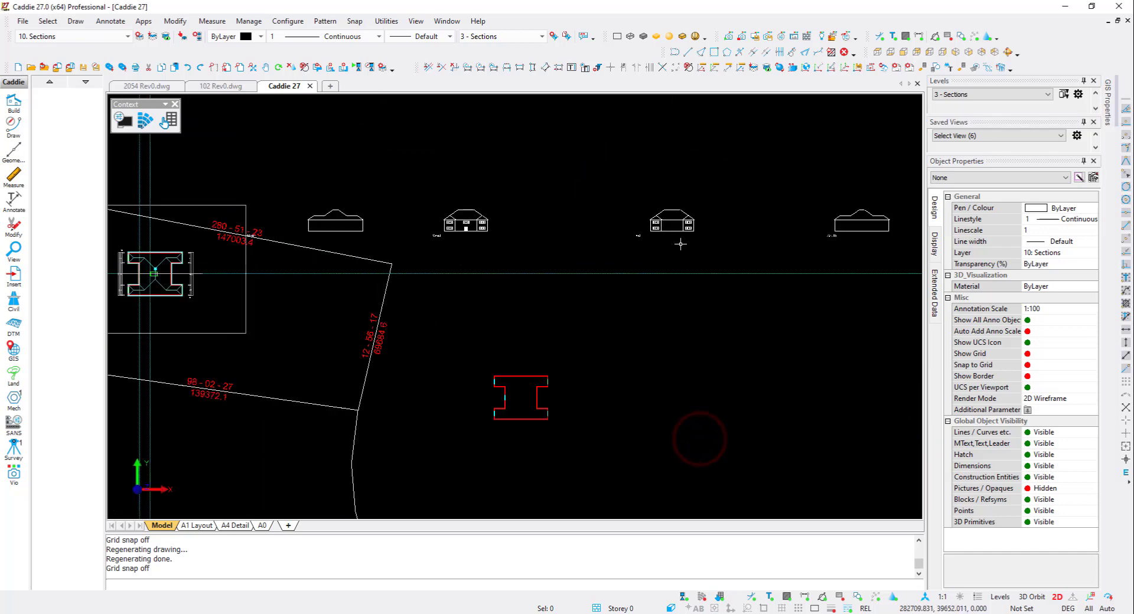
- Restore the Plan saved view
scroll(680, 244, "up", 3)
left_click(1000, 135)
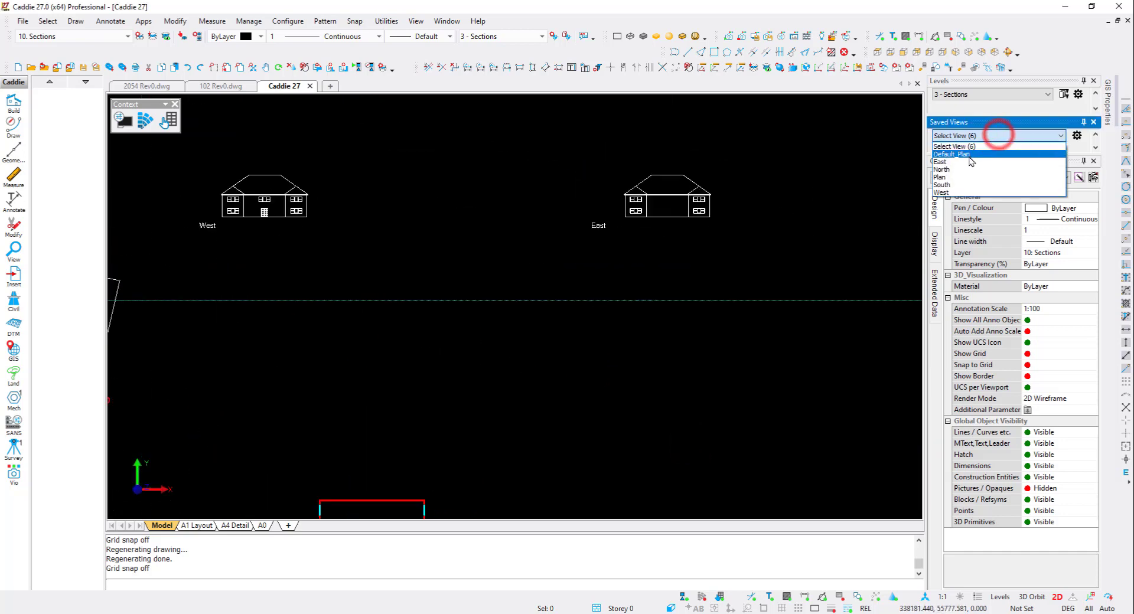
left_click(961, 177)
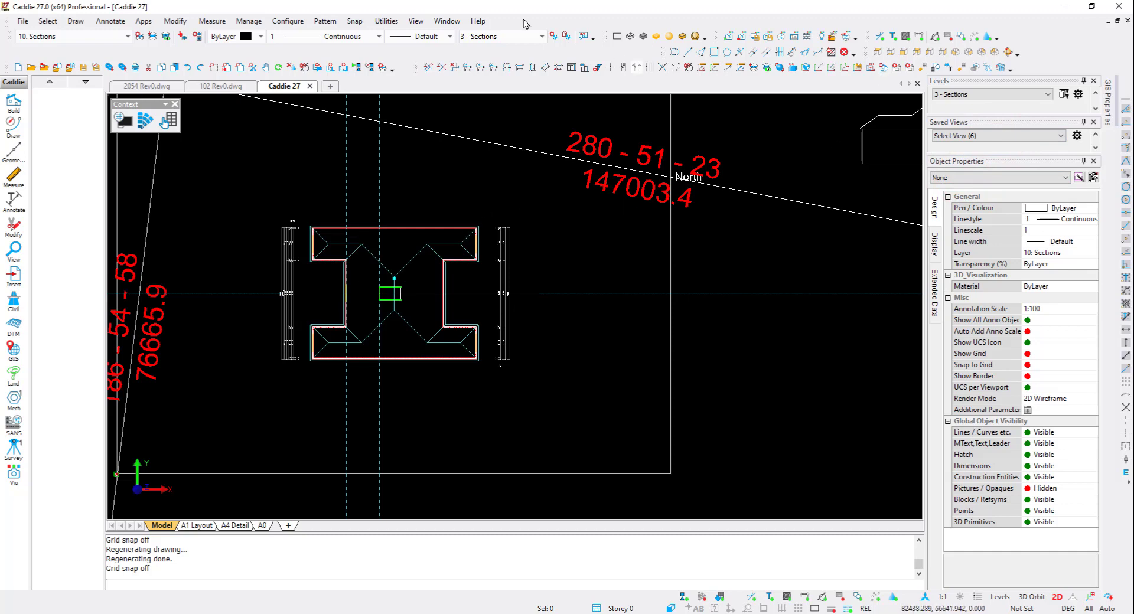
- Insert the Section_Arrows block from the Custom catalogue across the middle of the building plan
left_click(420, 22)
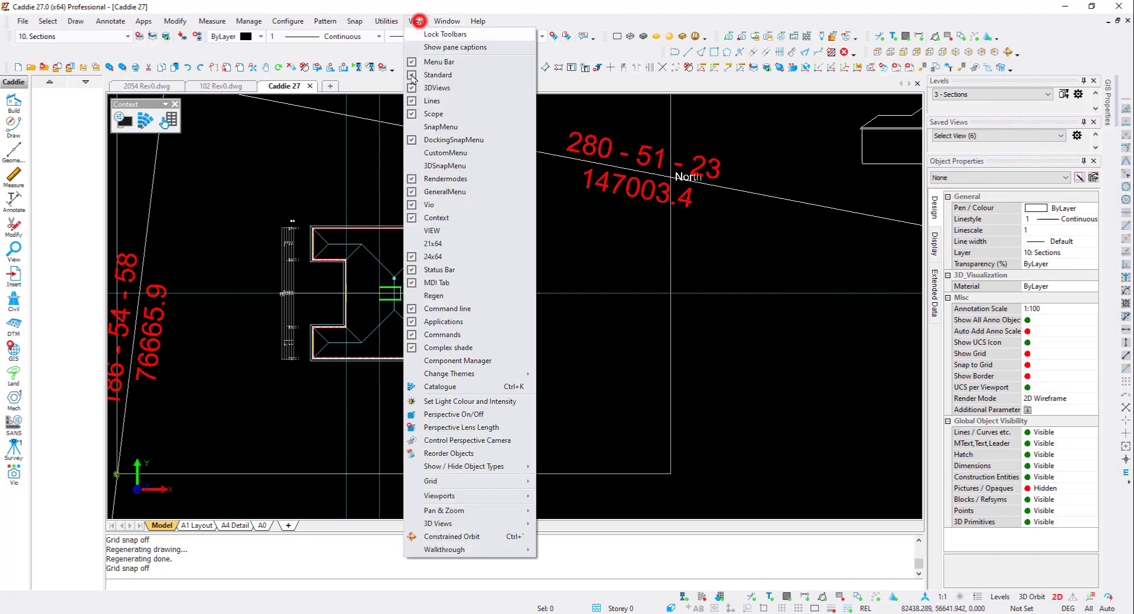
left_click(484, 387)
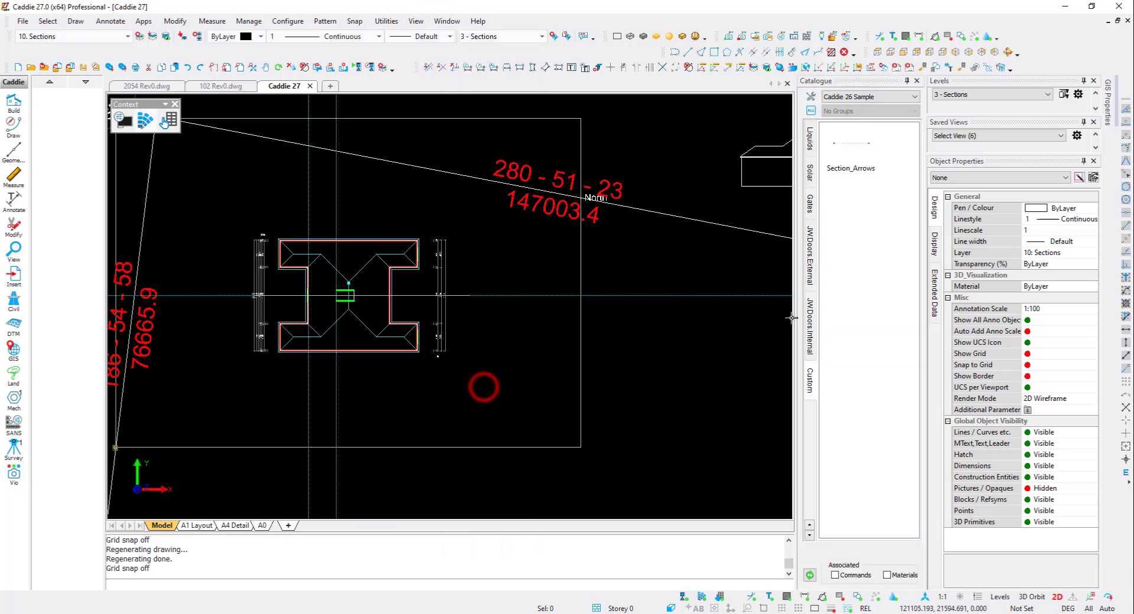
left_click(812, 384)
left_click(854, 149)
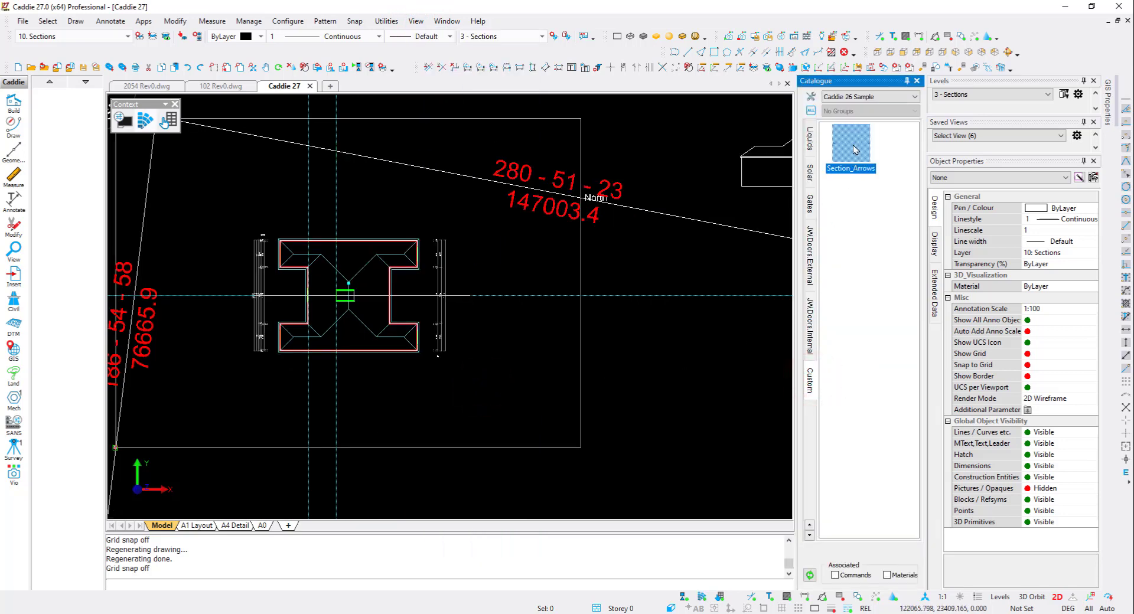
left_click(859, 147)
left_click_drag(860, 148, 408, 301)
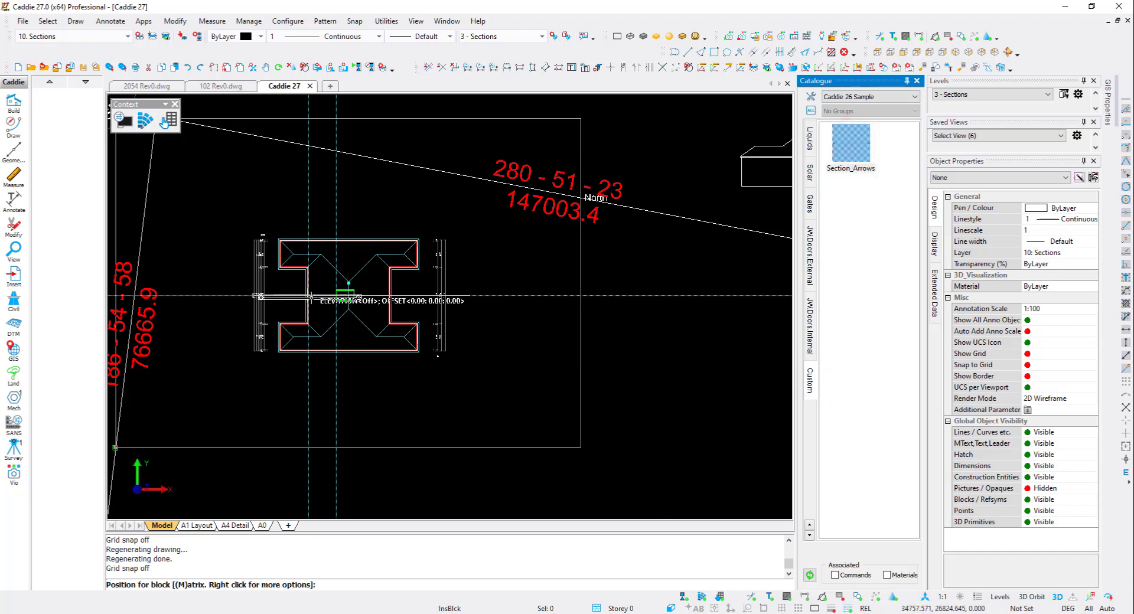
scroll(313, 296, "up", 5)
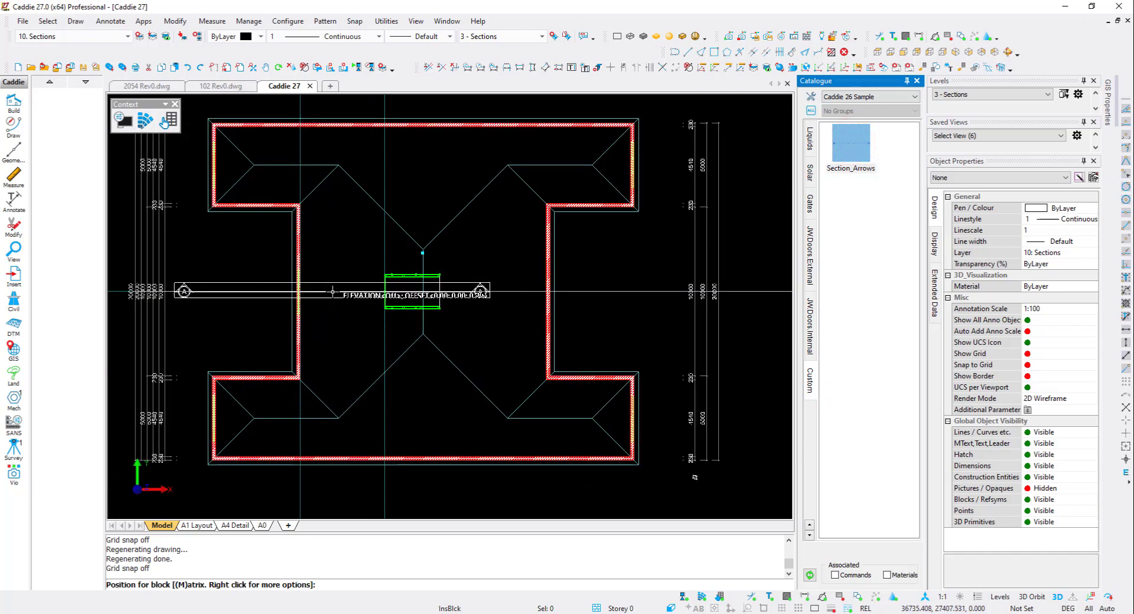
left_click(334, 289)
key("Escape")
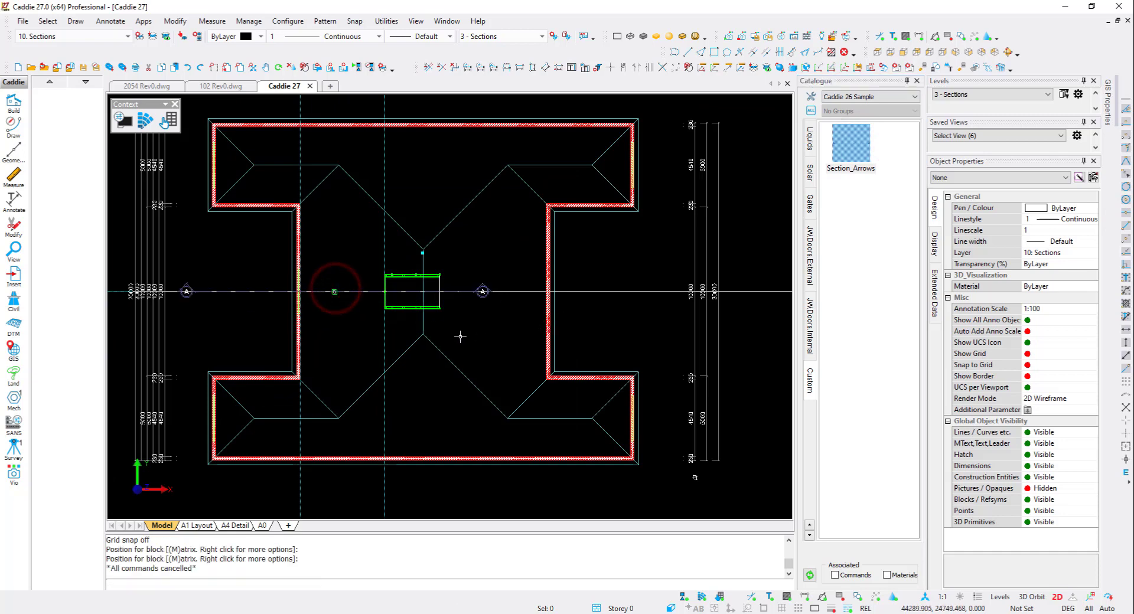
- Explode the Section_Arrows block and stretch its right-hand arrow horizontally to beyond the building's right wall
left_click(857, 67)
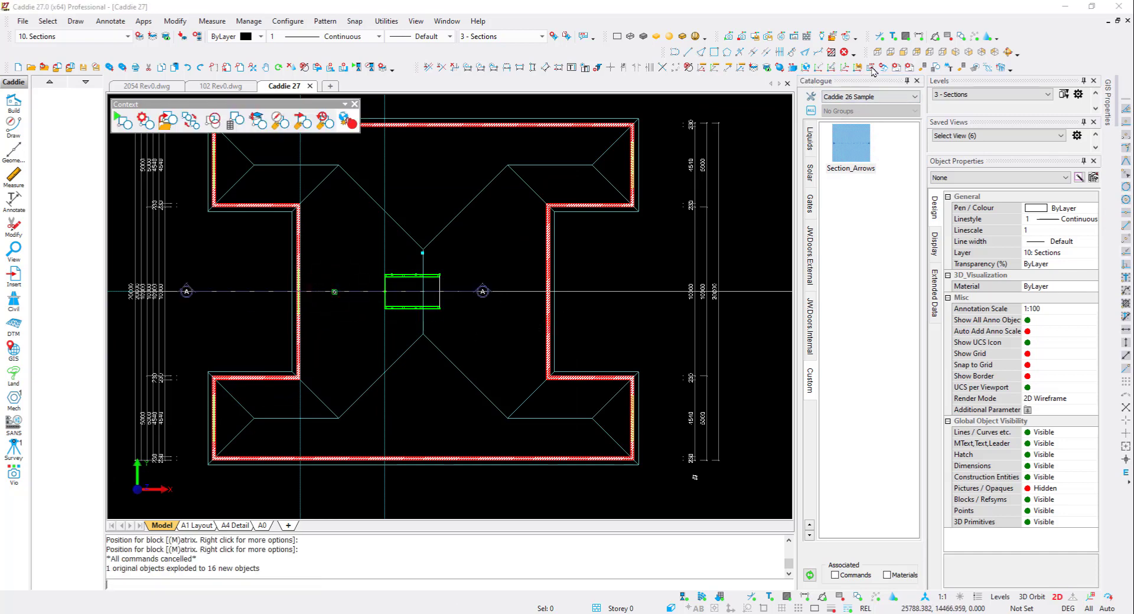
left_click(872, 67)
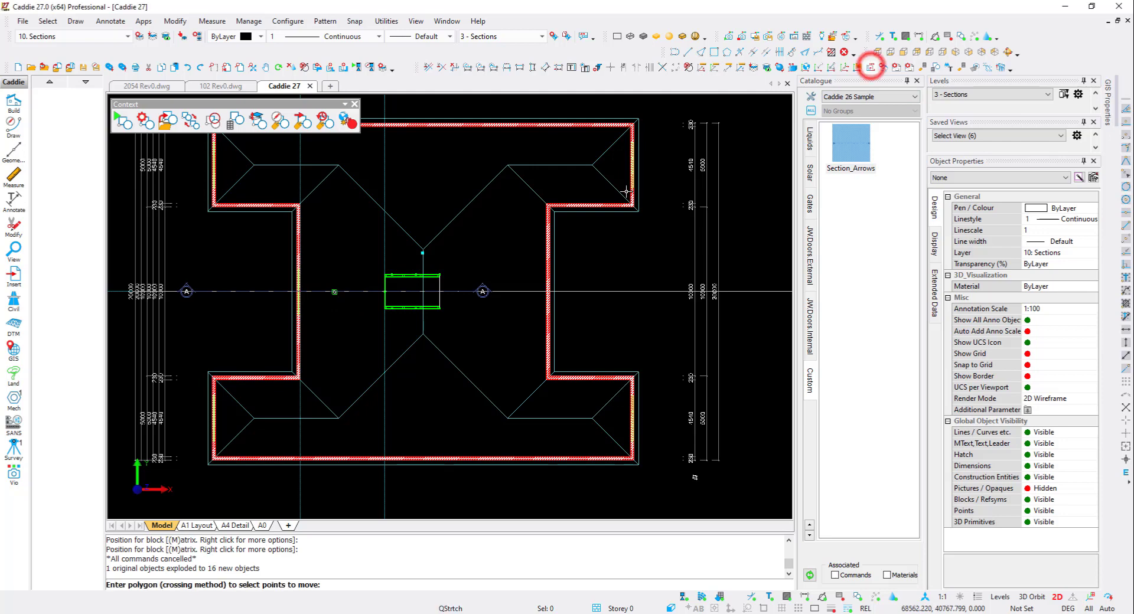
left_click(443, 324)
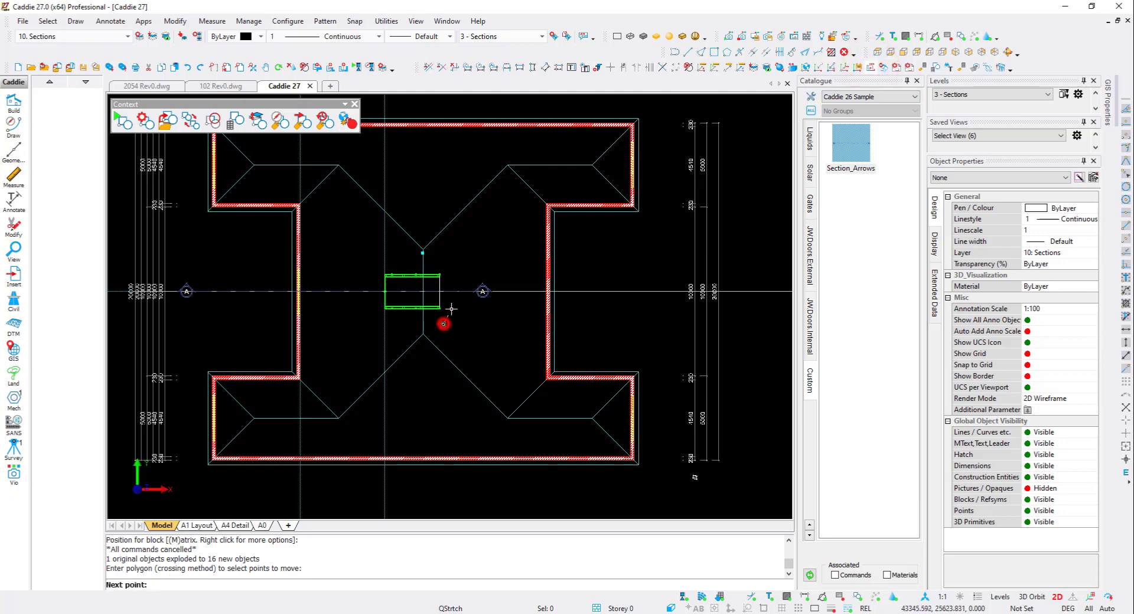
left_click(443, 279)
left_click(513, 269)
left_click(506, 317)
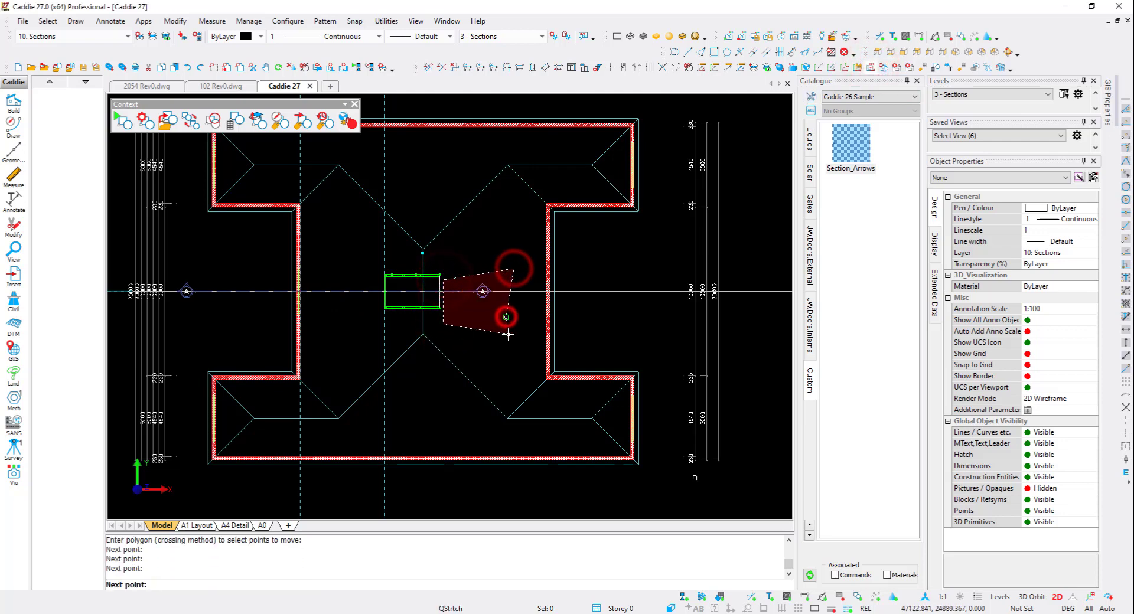
key("Return")
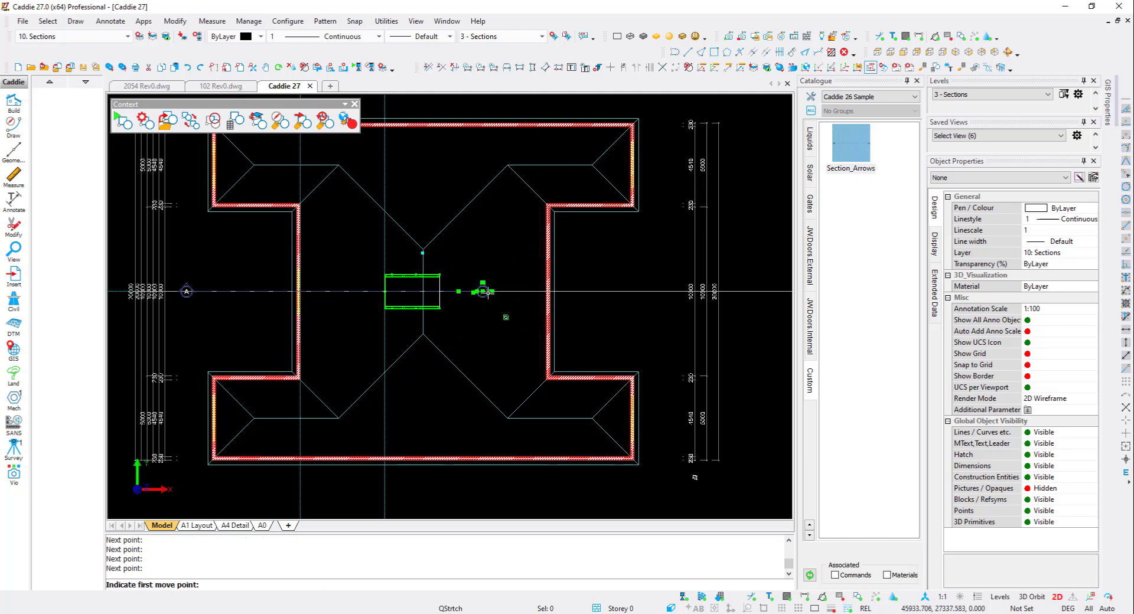
key("h")
left_click(665, 288)
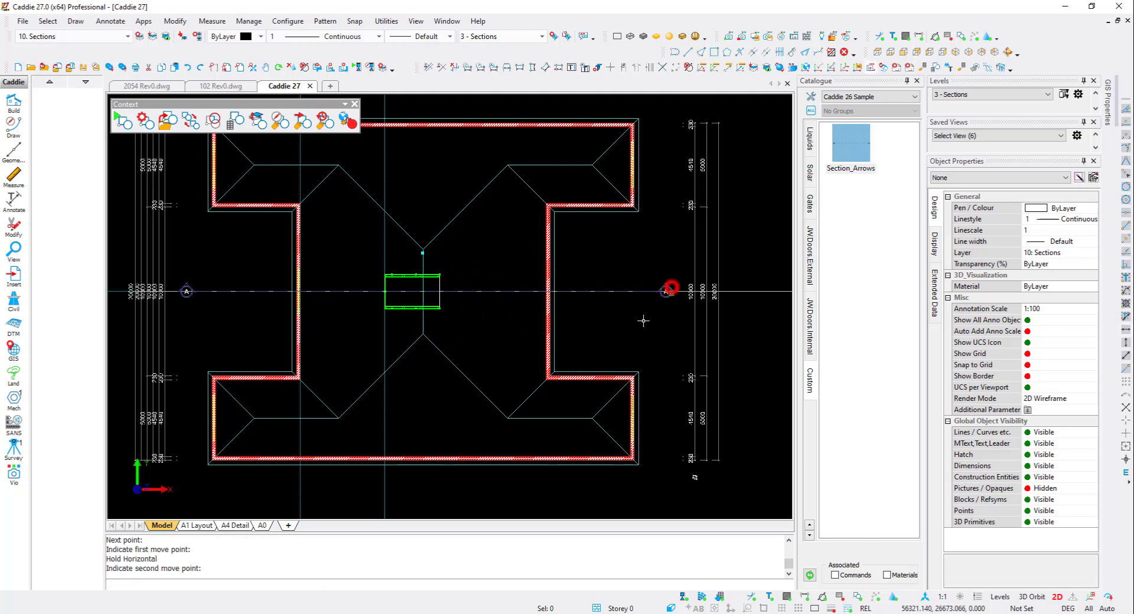
- Select all the exploded section arrow objects and move them to layer 14: Walls Storey 0
left_click(633, 292)
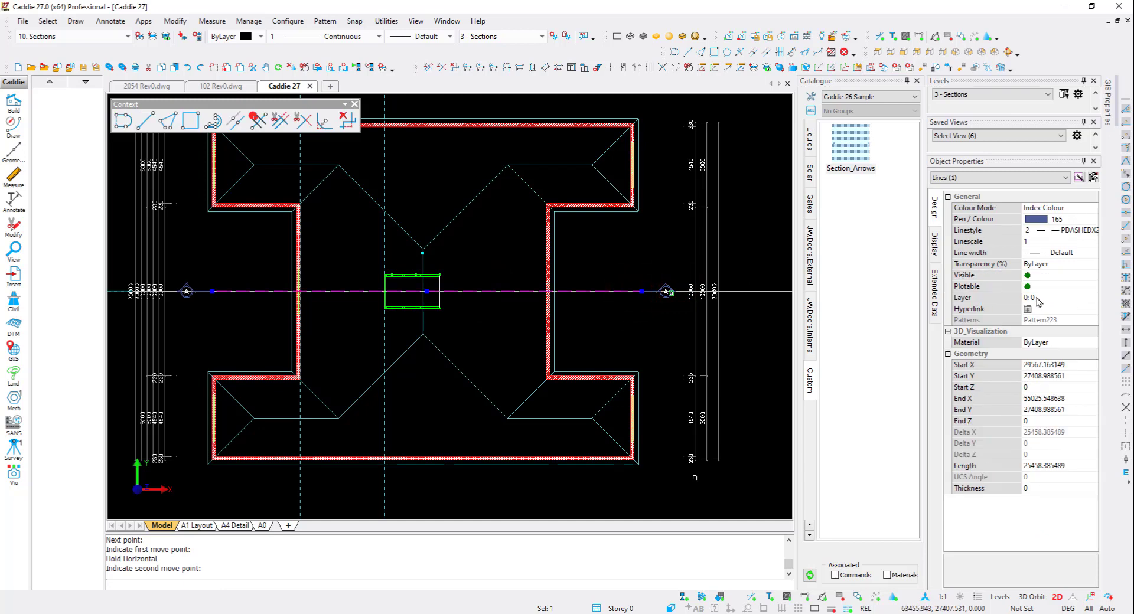
left_click(618, 291)
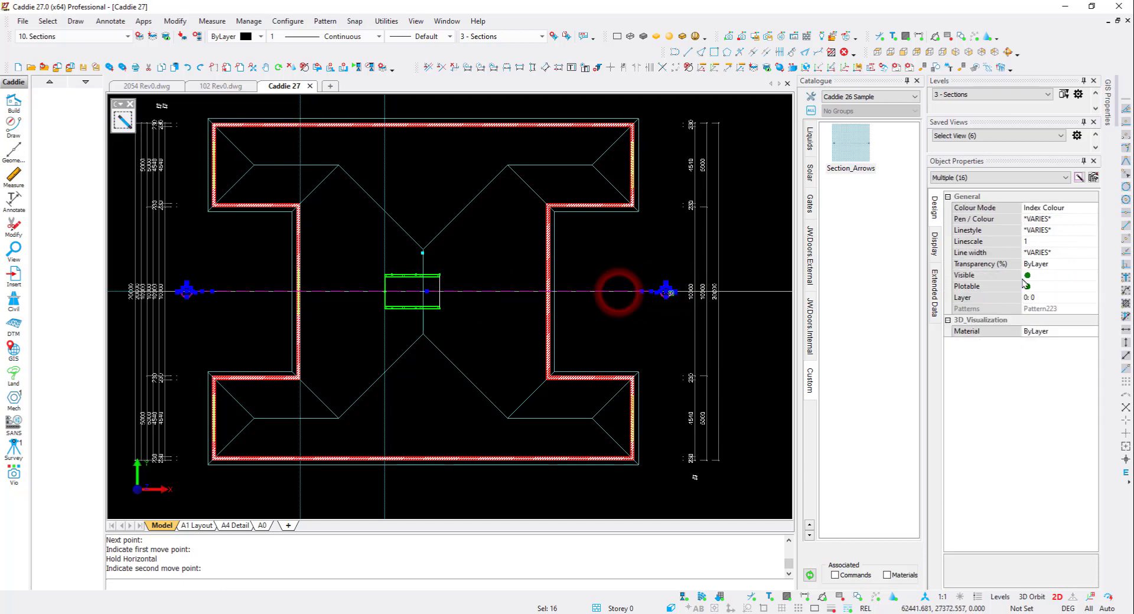
left_click(1050, 297)
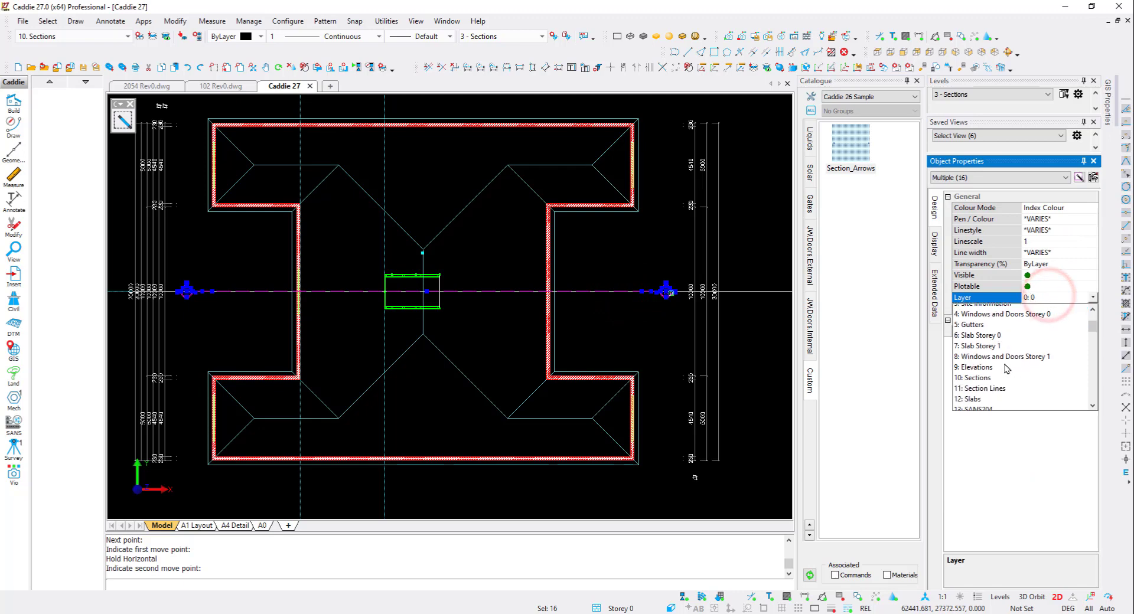
left_click(995, 350)
left_click(1063, 296)
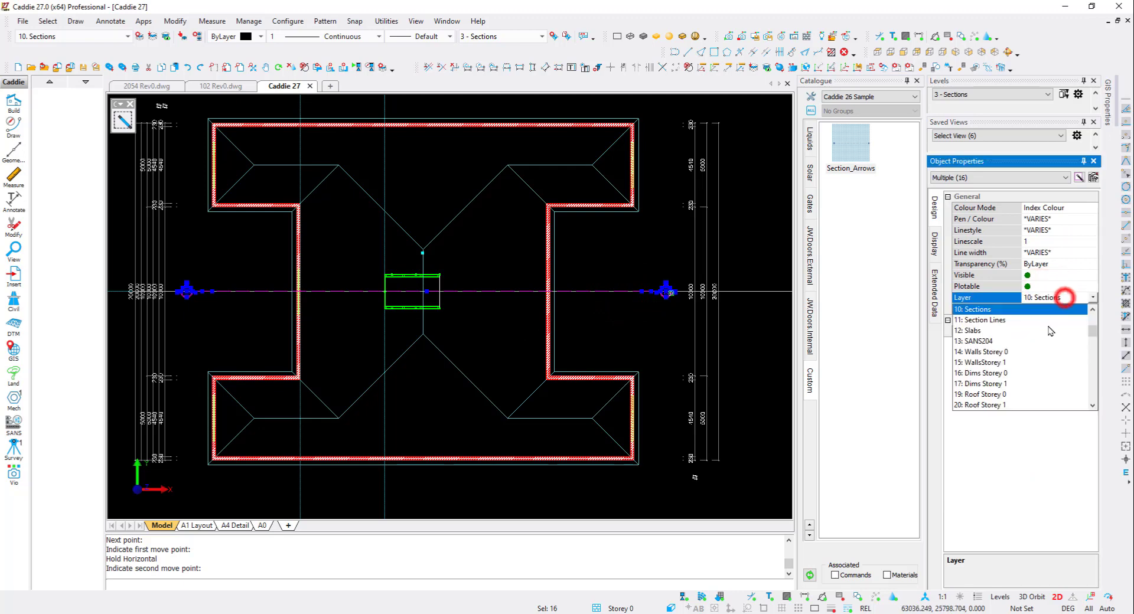
scroll(1027, 339, "up", 3)
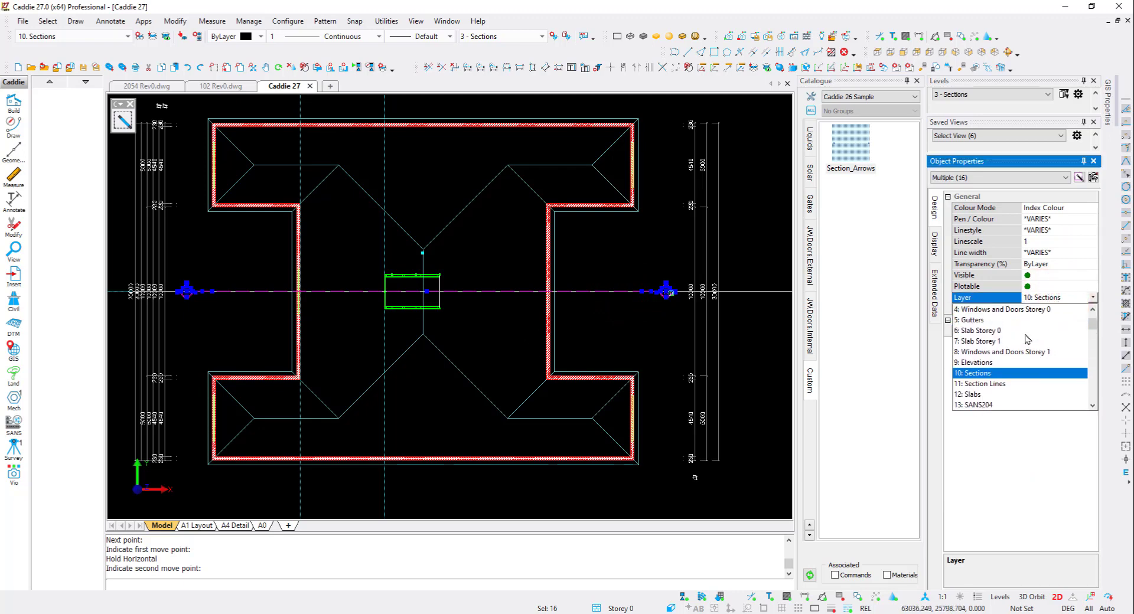
scroll(1026, 338, "down", 3)
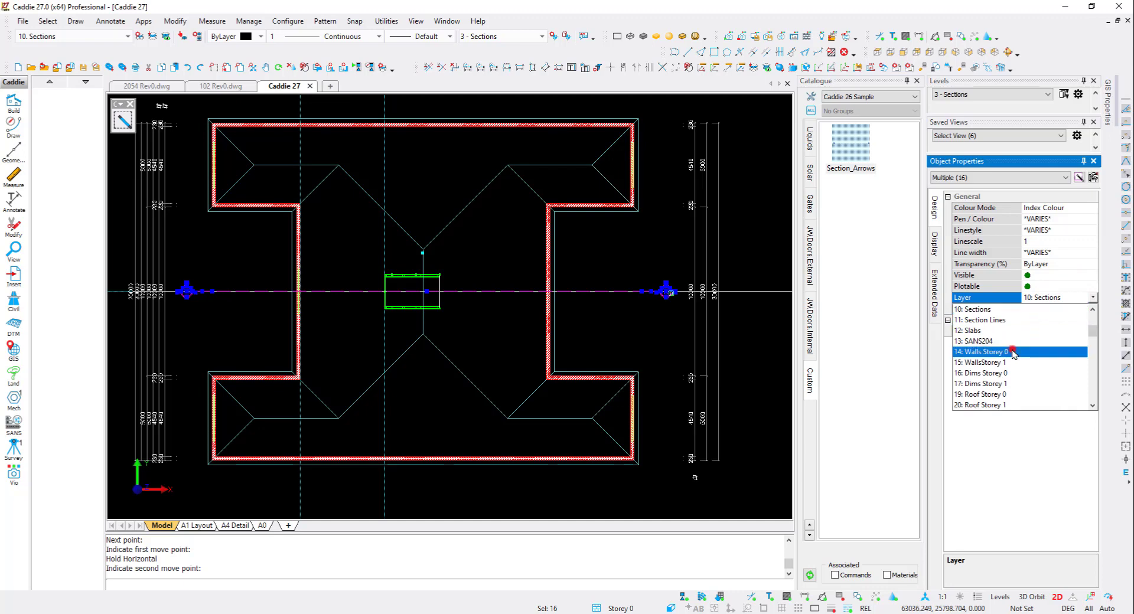
left_click(1012, 351)
key("Escape")
- Switch to the A0 sheet and close the Catalogue panel
middle_click_drag(360, 439, 365, 437)
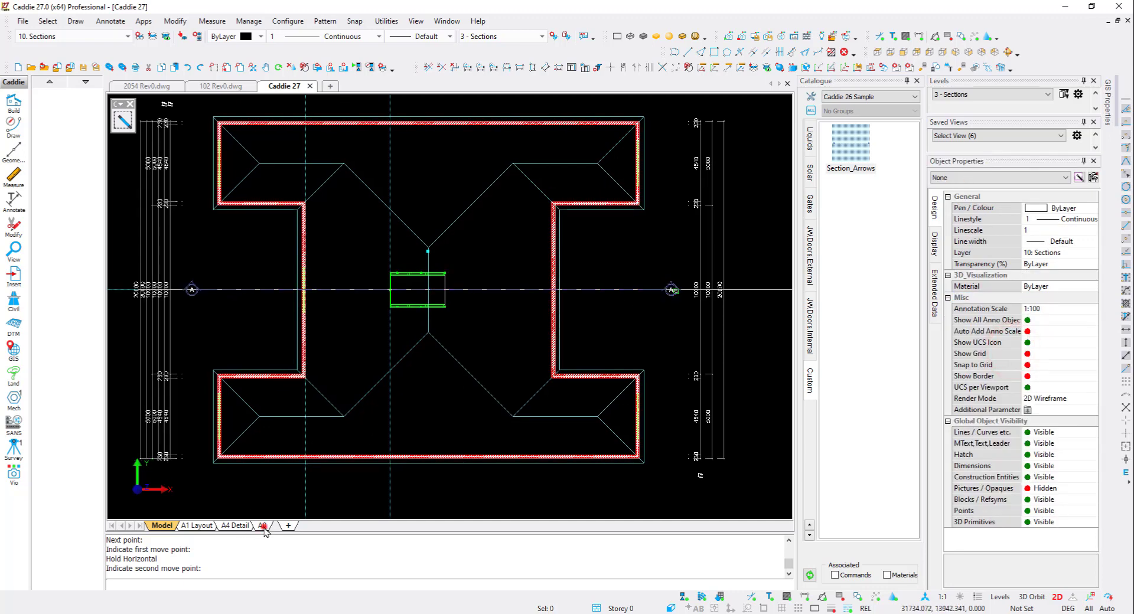
left_click(262, 526)
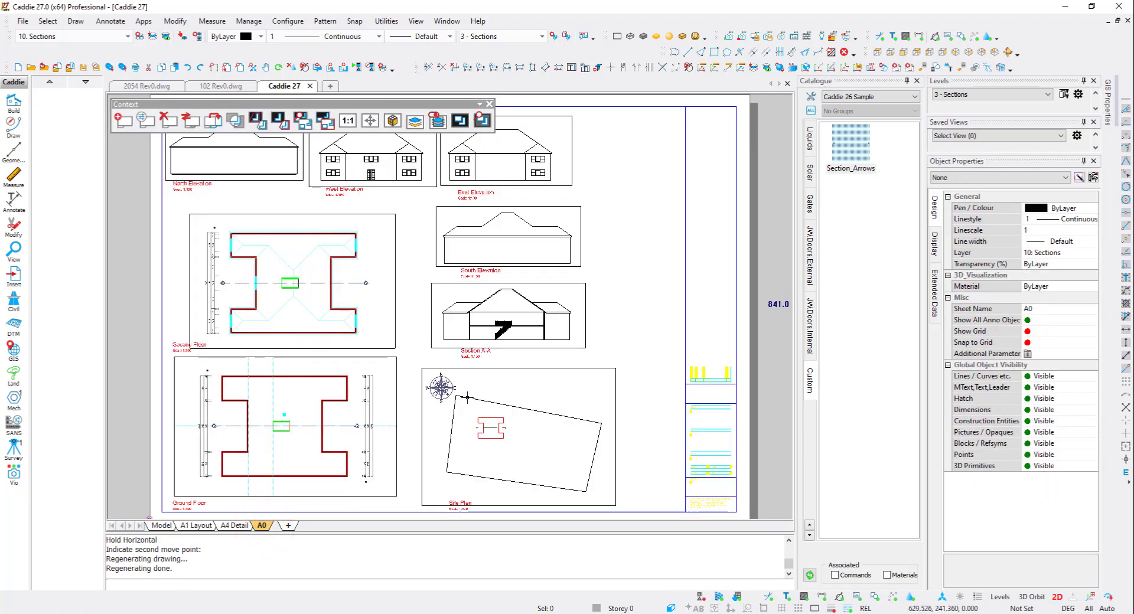
left_click(918, 80)
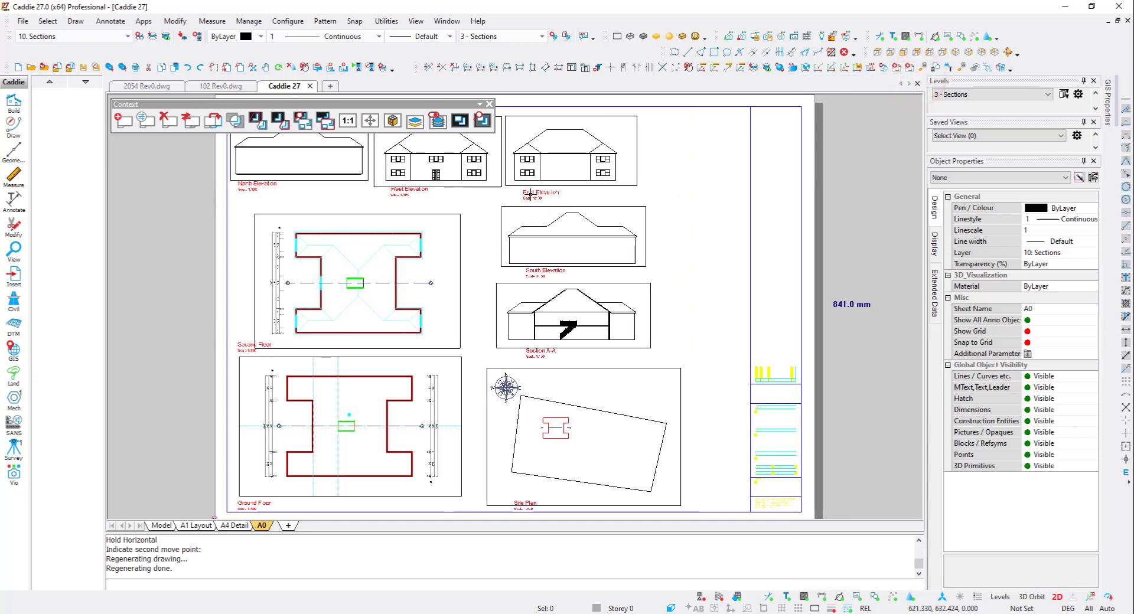
- Move the West and East Elevation viewports vertically to line up with the North Elevation viewport
left_click(413, 191)
left_click(544, 167)
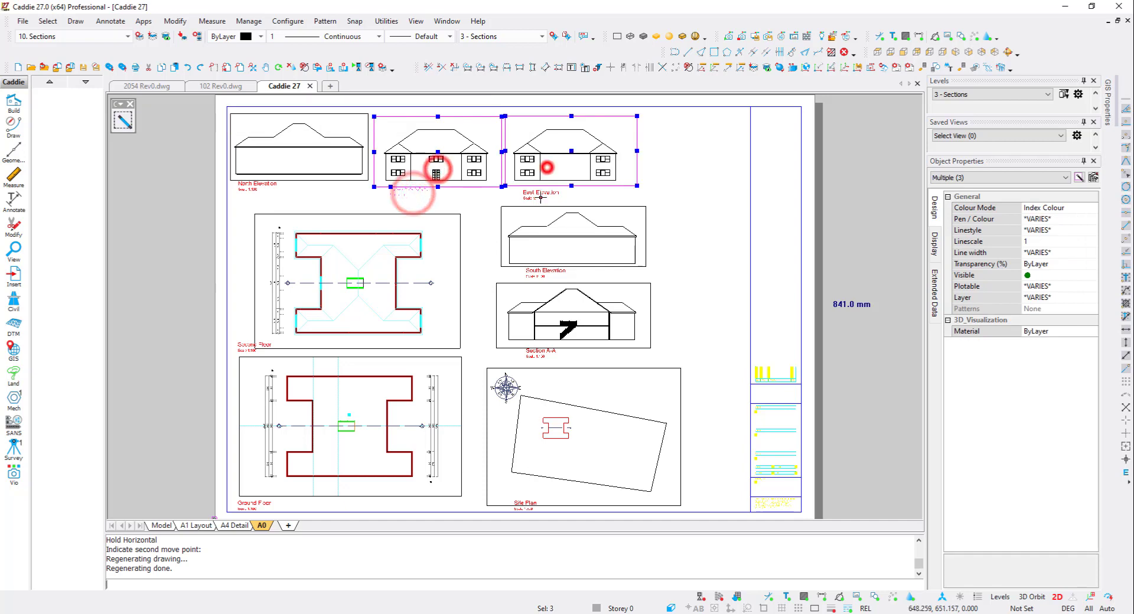
left_click(539, 197)
right_click(369, 177)
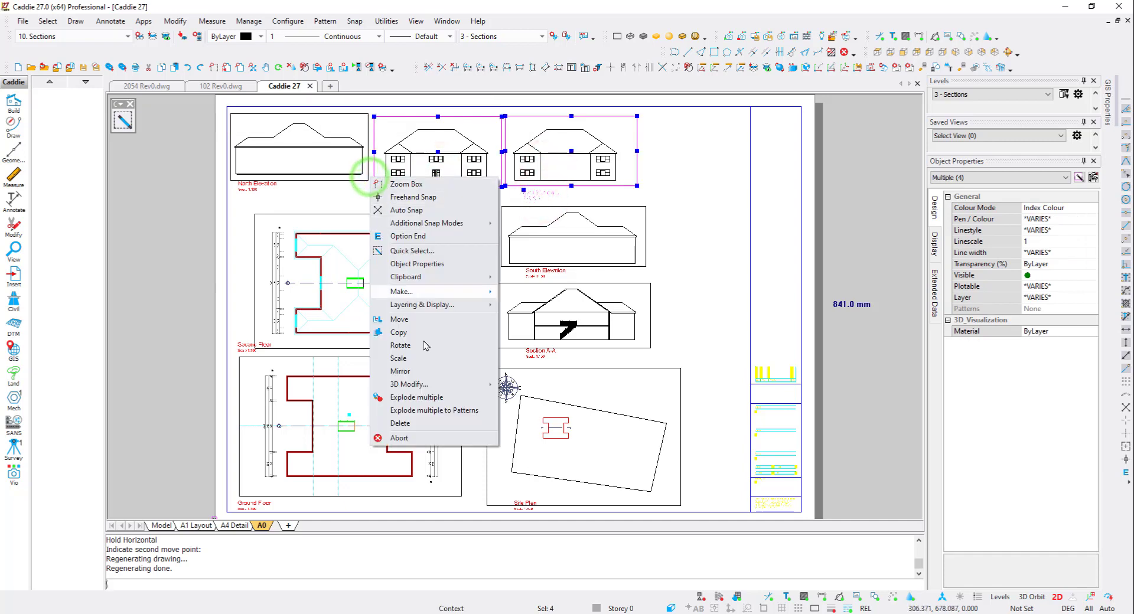
left_click(399, 319)
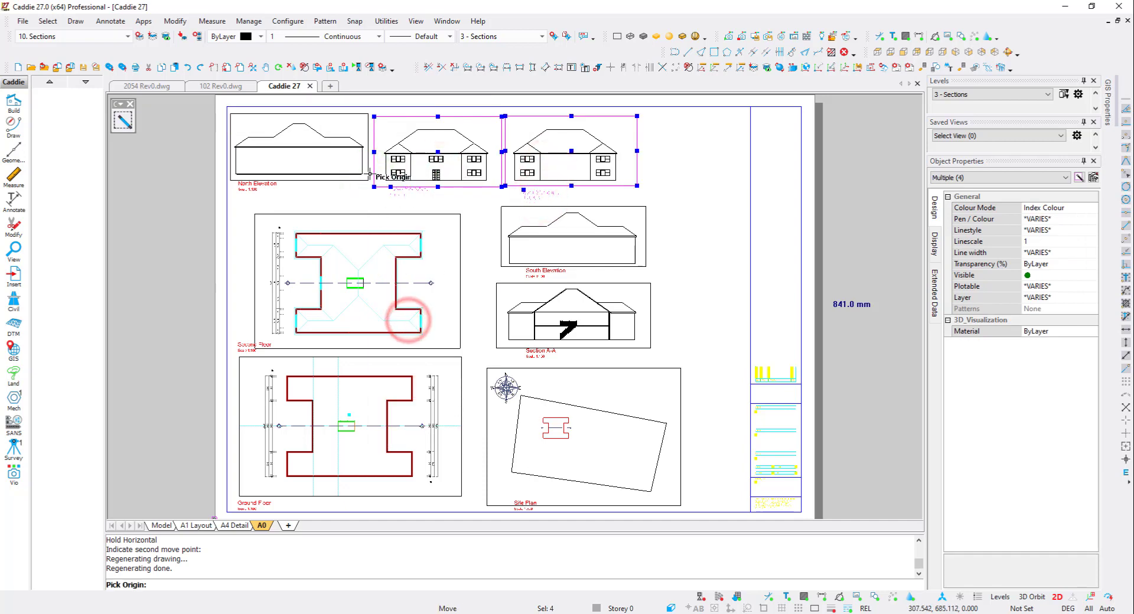
scroll(375, 177, "up", 2)
left_click(395, 186)
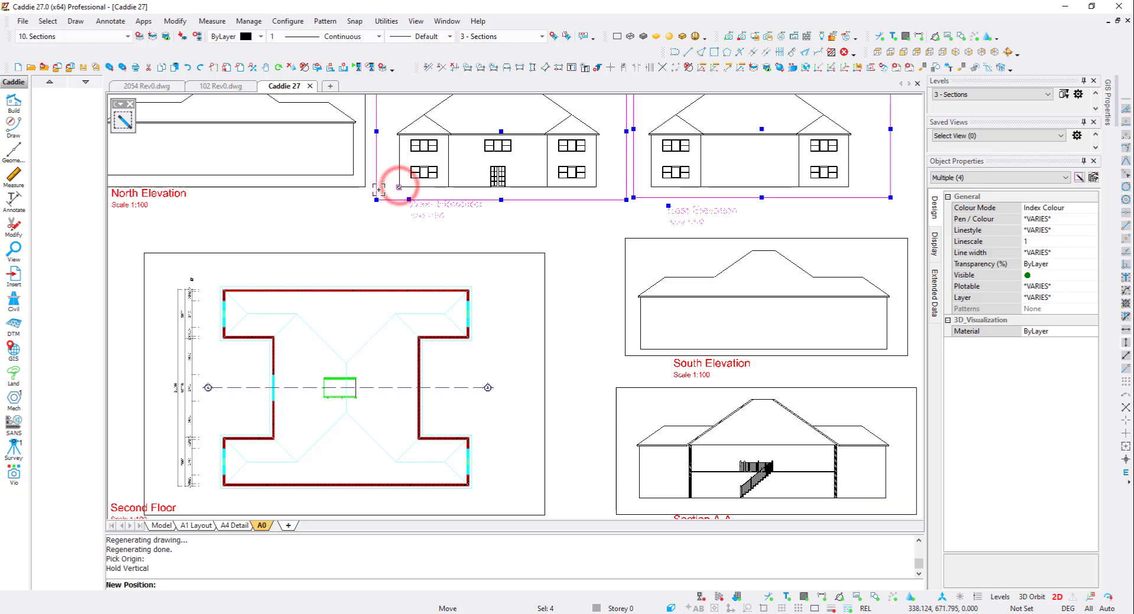
left_click(354, 176)
scroll(426, 216, "down", 3)
mouse_move(448, 220)
middle_mouse_down()
mouse_move(426, 213)
mouse_move(430, 199)
middle_mouse_up()
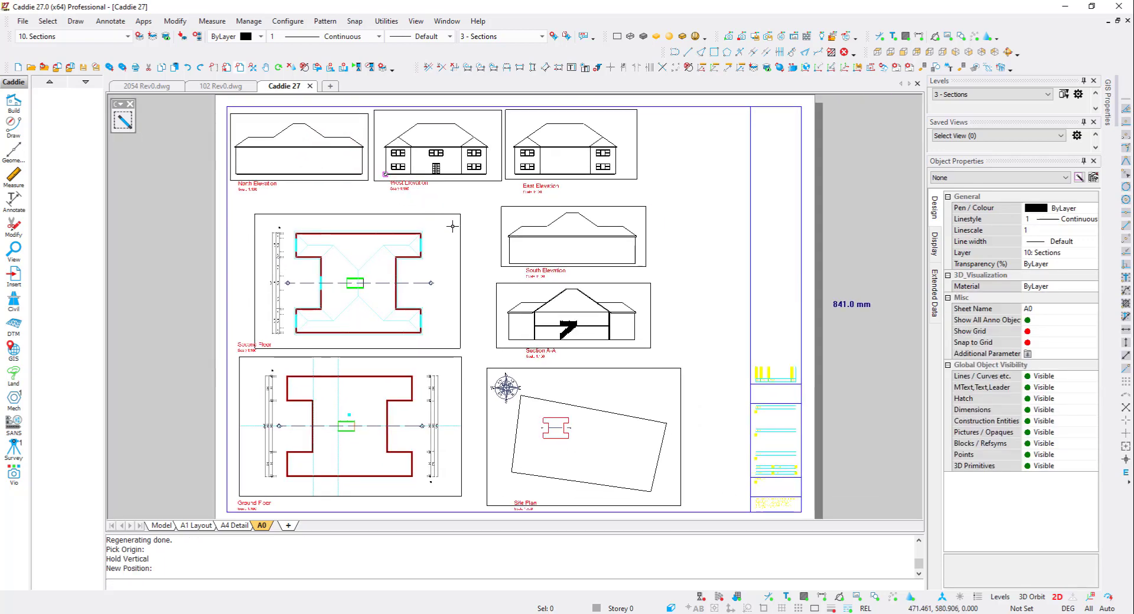
- Preview the A0 sheet as a print
key("ctrl+p")
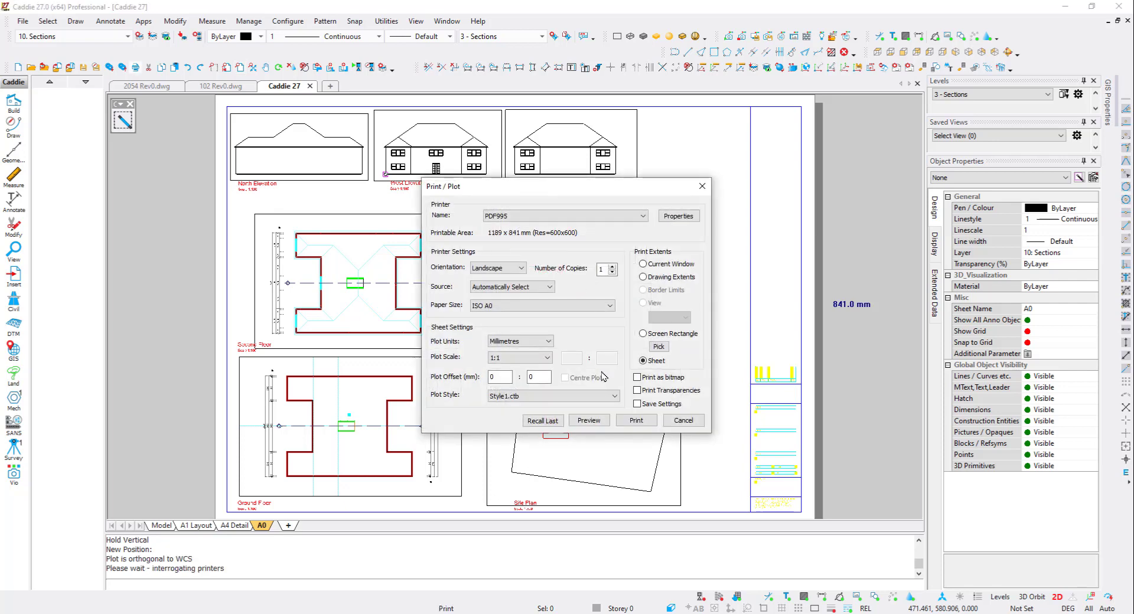
left_click(590, 421)
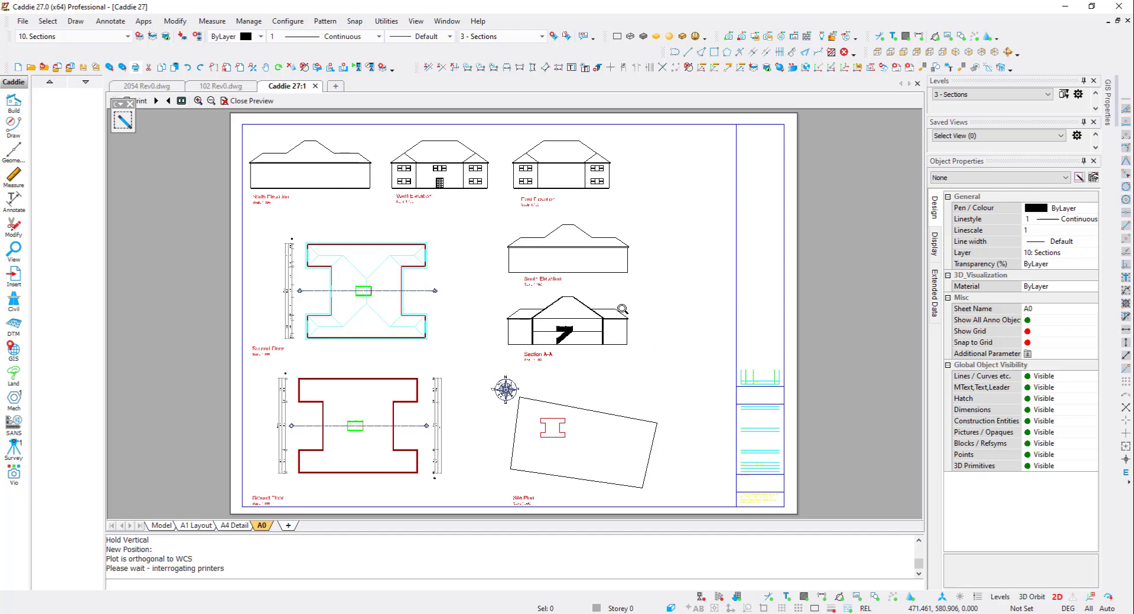
key("Escape")
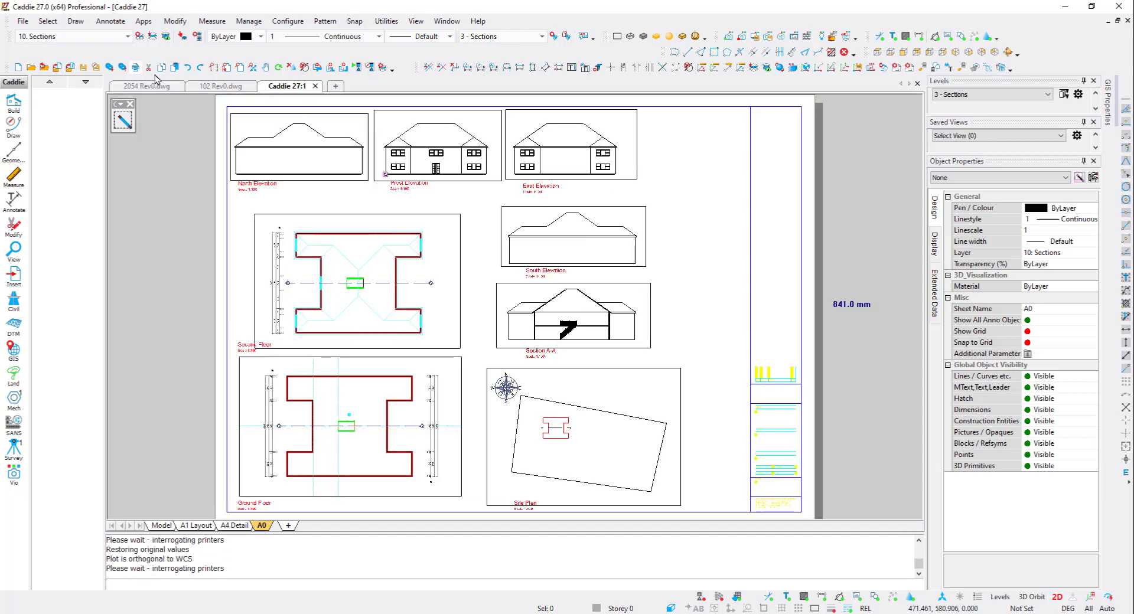
- Save the drawing as Webinar 2021.dwg
left_click(96, 68)
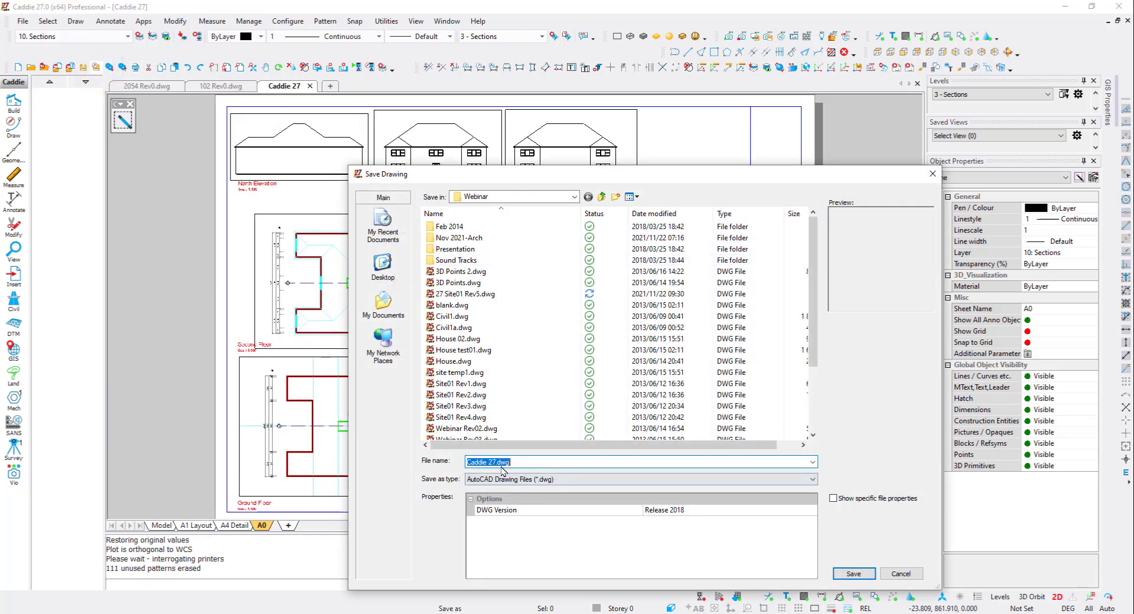
type("Webinar")
key("Return")
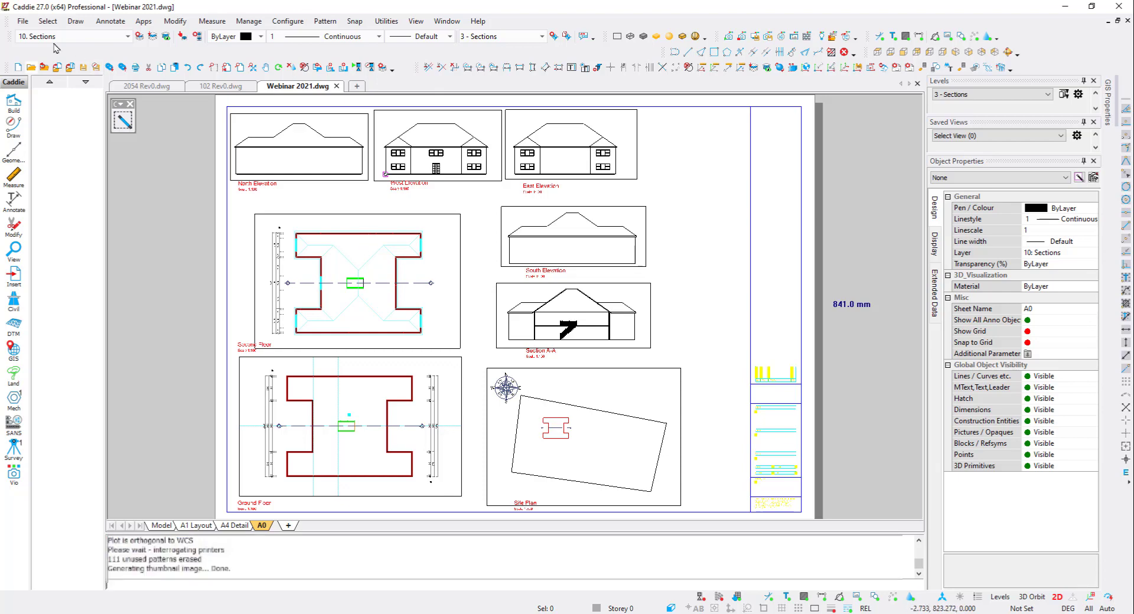
left_click(26, 21)
left_click(64, 47)
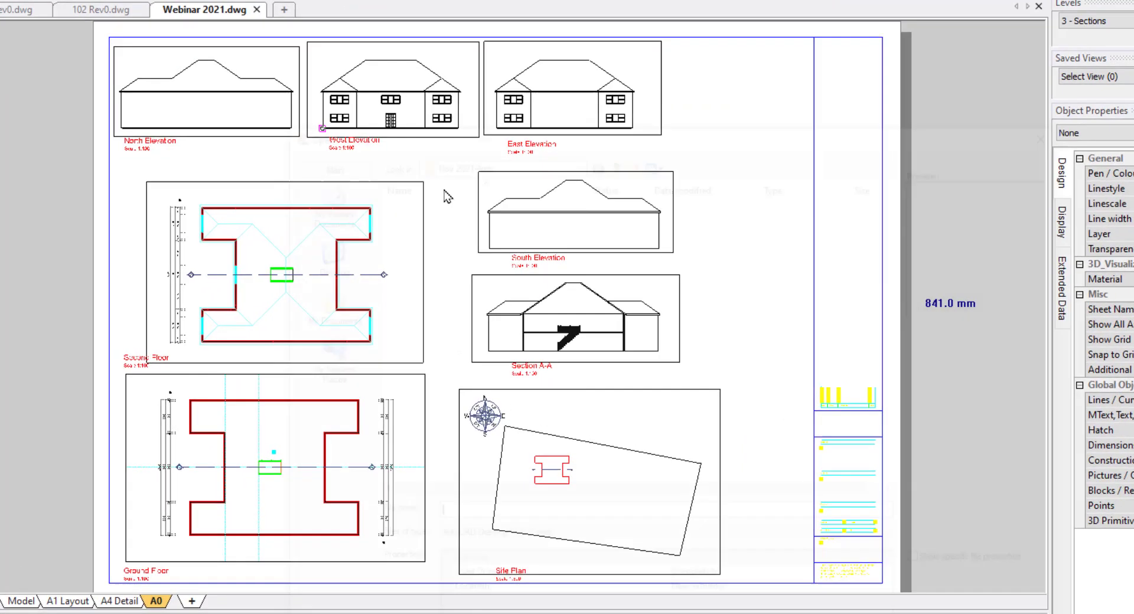
left_click(537, 543)
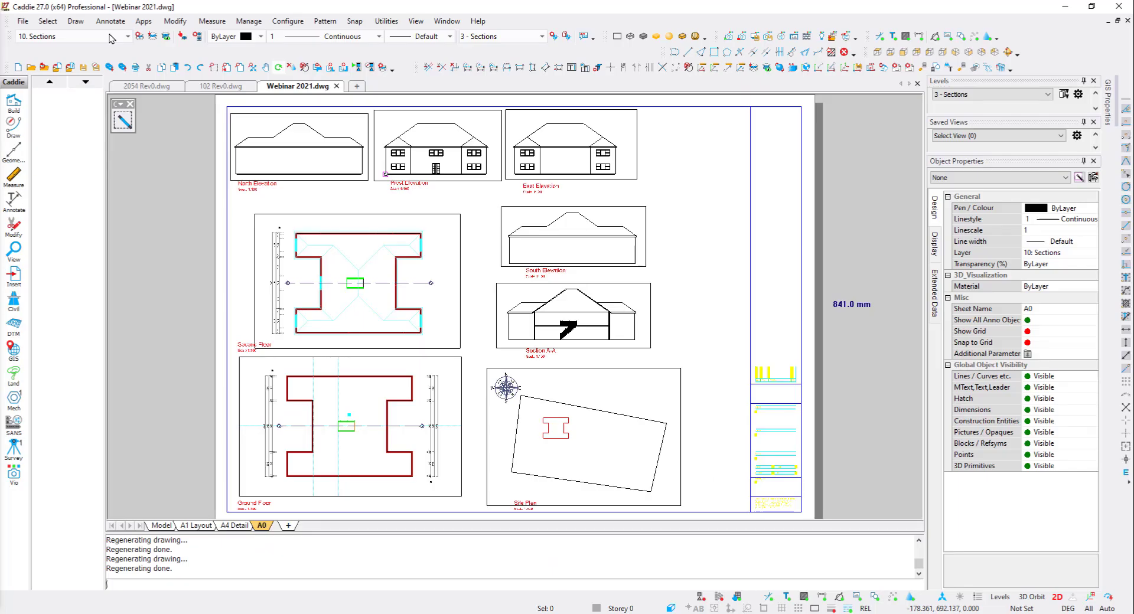
- Switch to the model and set the current level to 0 - Storey 0
left_click(163, 525)
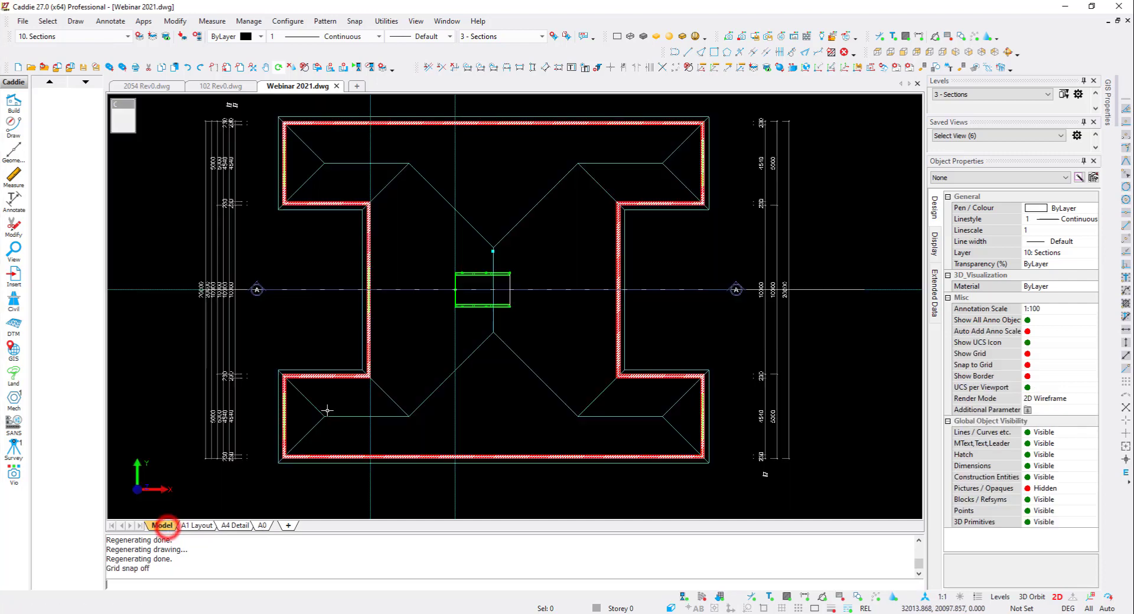
left_click(1002, 94)
left_click(985, 106)
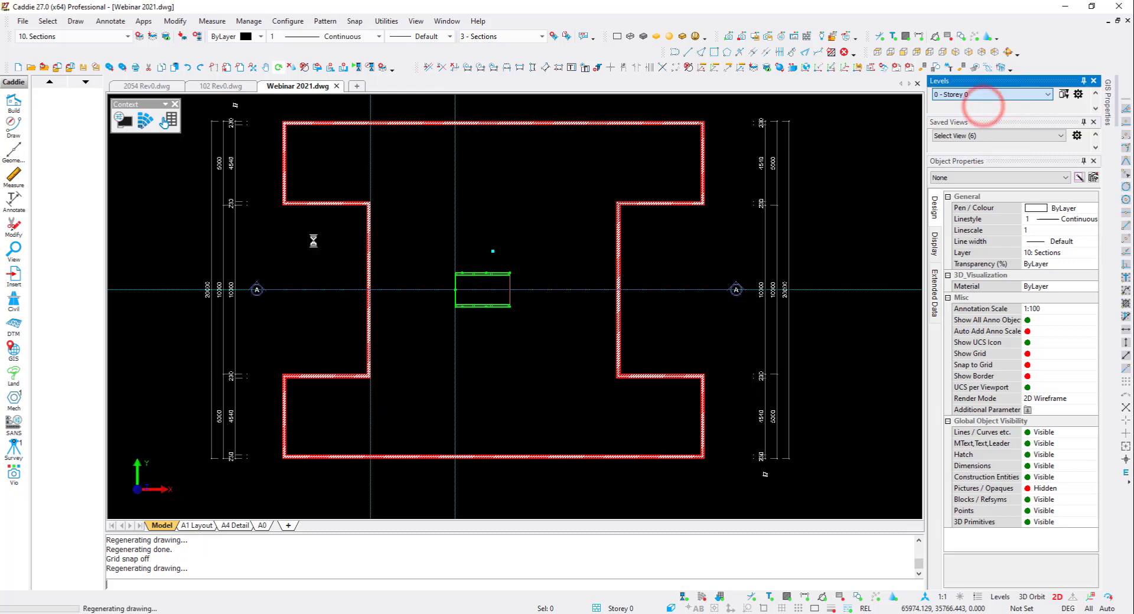
mouse_move(479, 297)
middle_mouse_down()
mouse_move(388, 295)
mouse_move(372, 267)
middle_mouse_up()
scroll(383, 290, "down", 2)
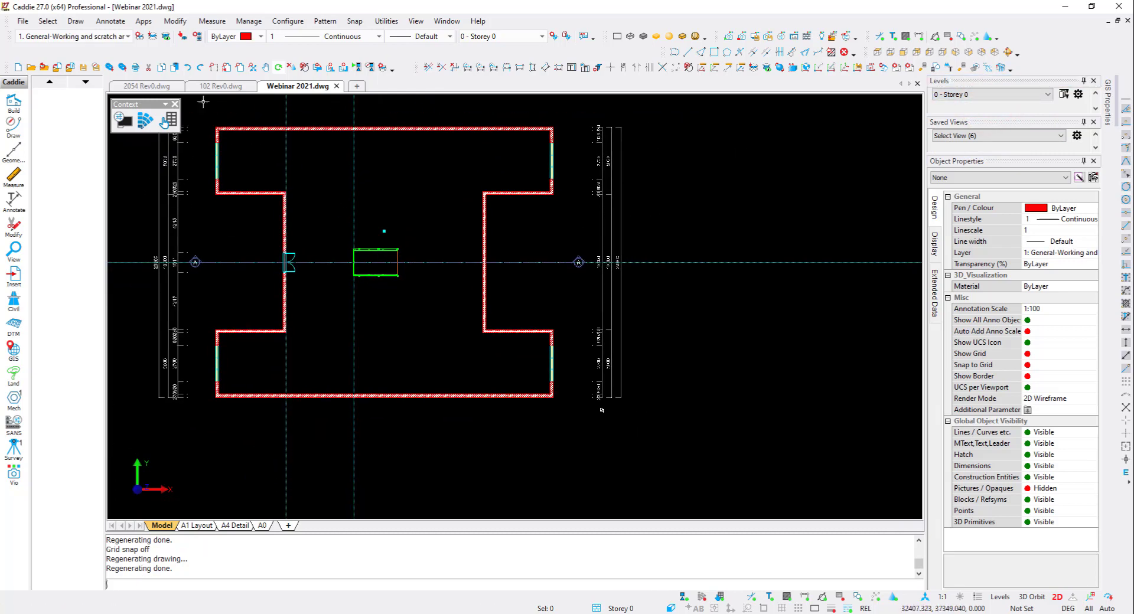
- Insert a general schedule with the Buco Calculations - Double Walls style for all ground-floor walls, placing it below-right of the plan
left_click(73, 22)
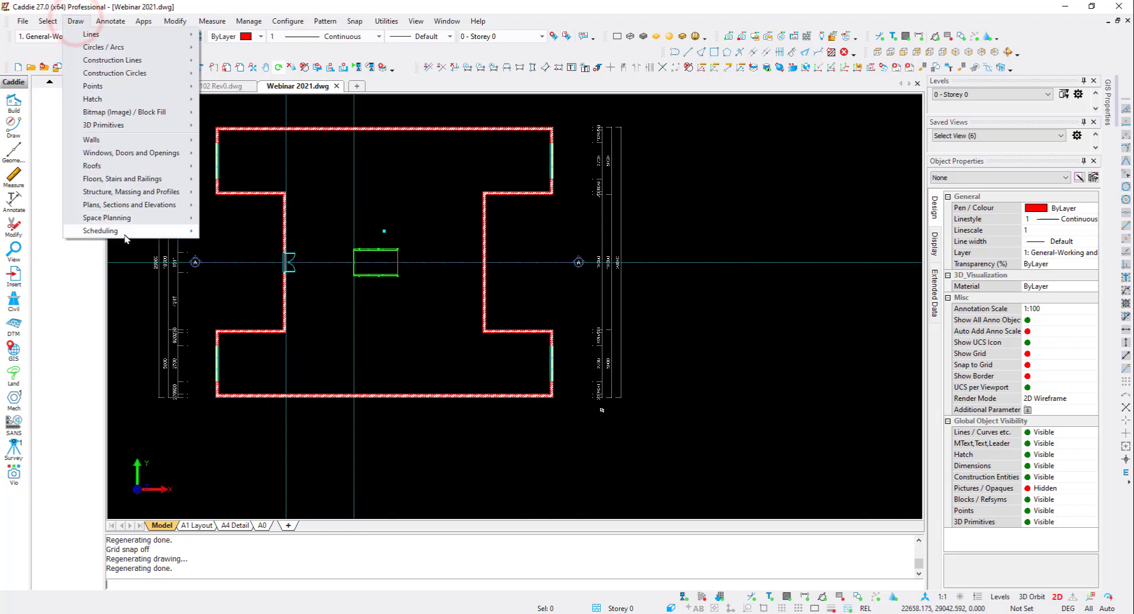
mouse_move(195, 231)
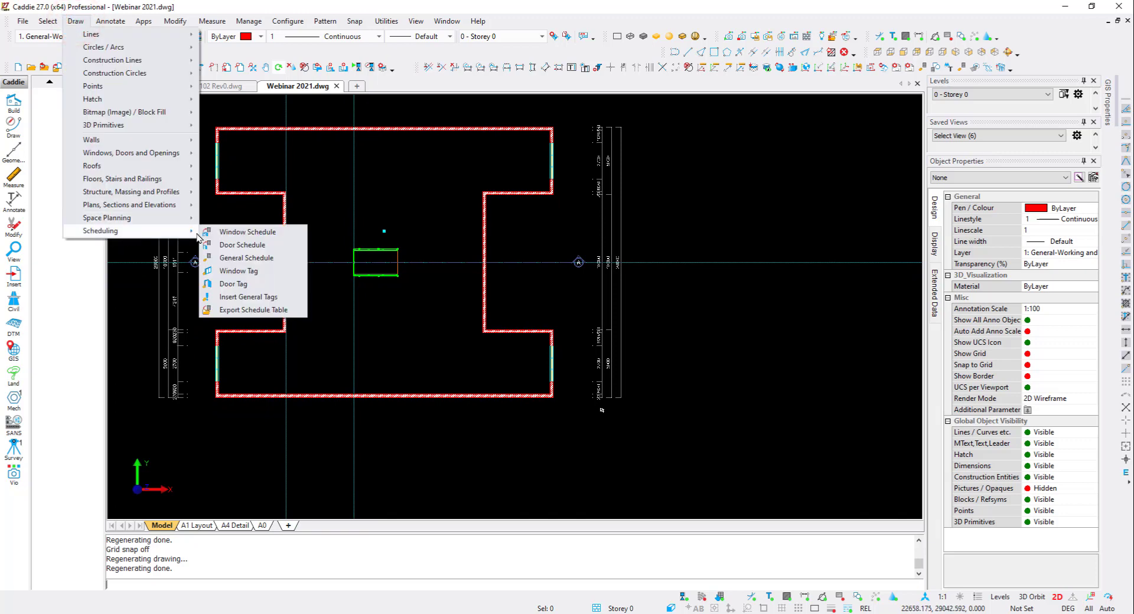
left_click(264, 259)
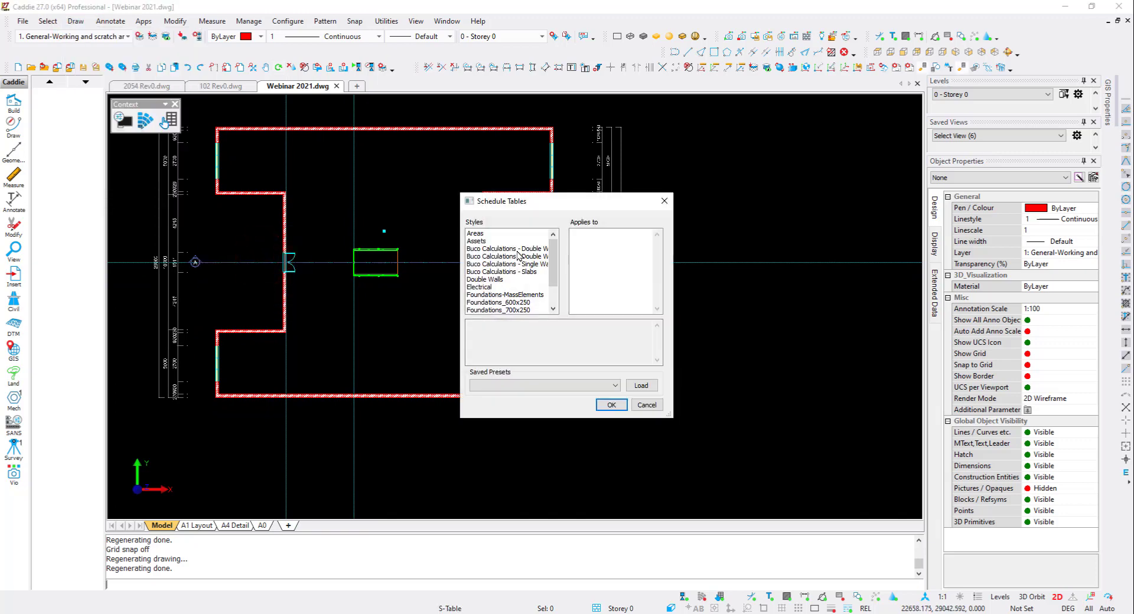
left_click(521, 248)
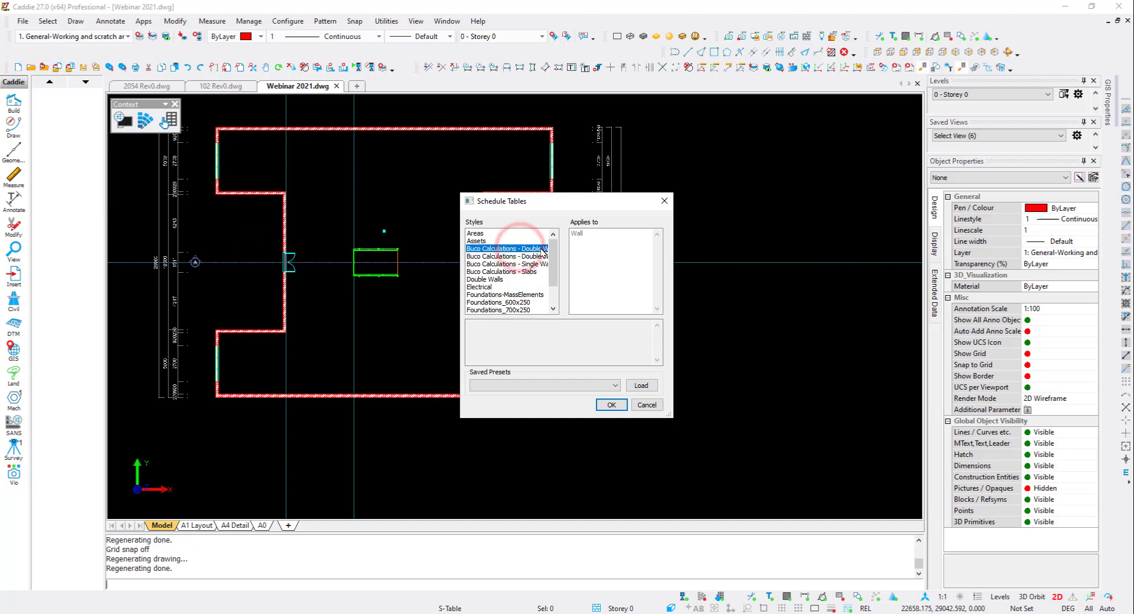
left_click(612, 407)
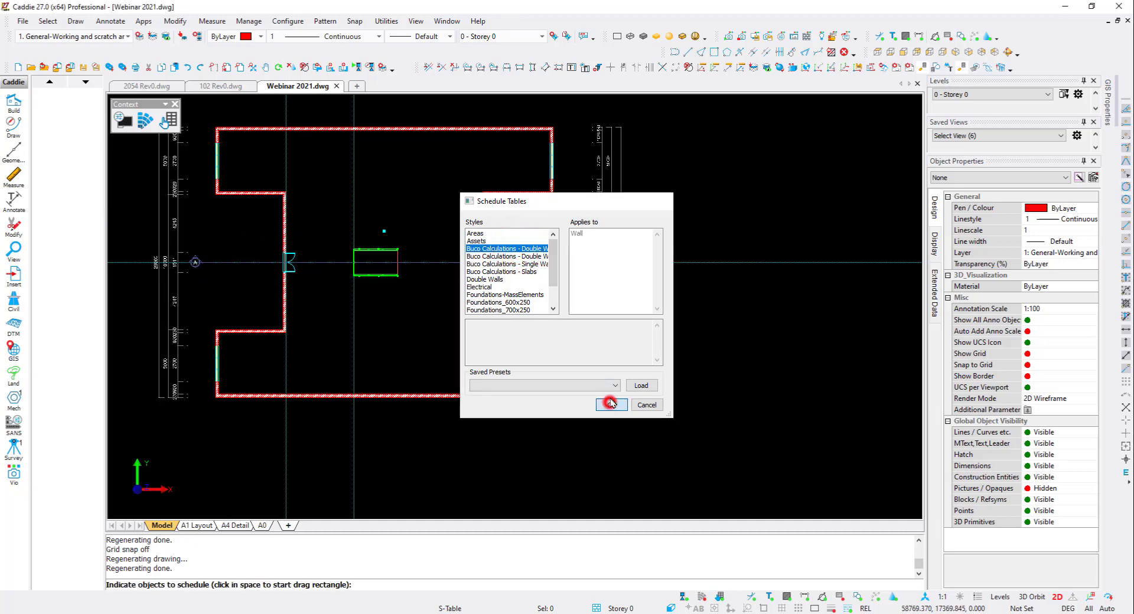
left_click(194, 437)
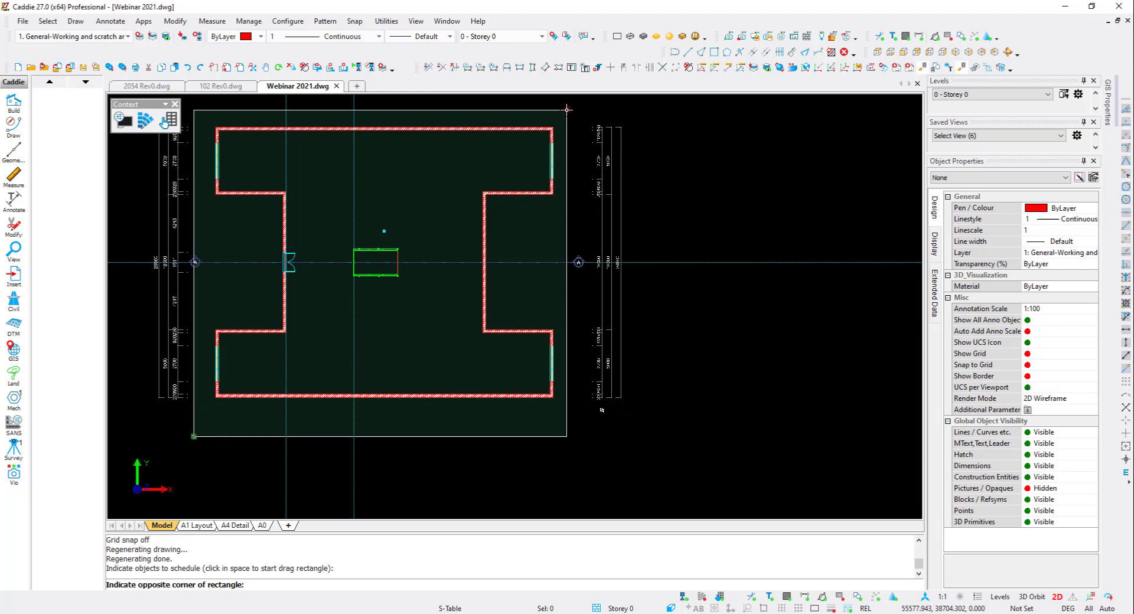
left_click(566, 110)
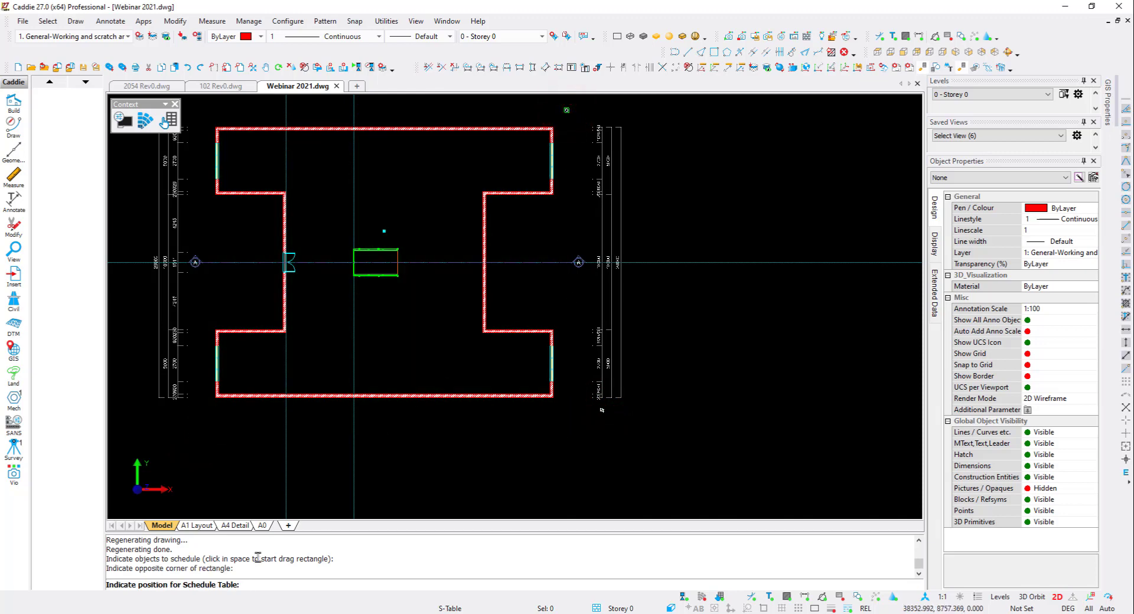
middle_click_drag(456, 475, 364, 401)
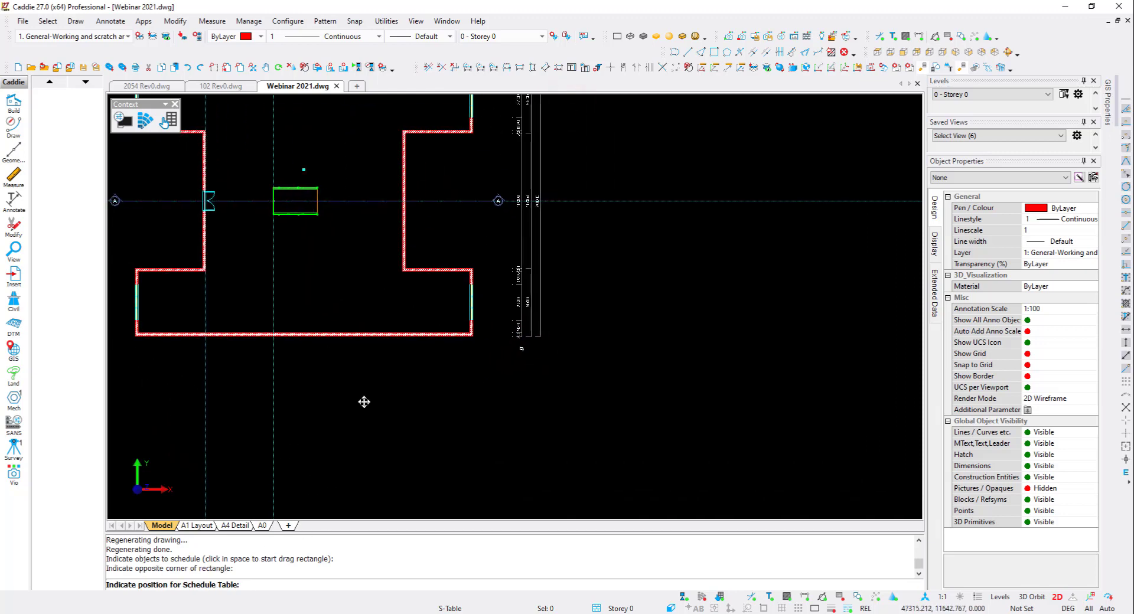
left_click(618, 388)
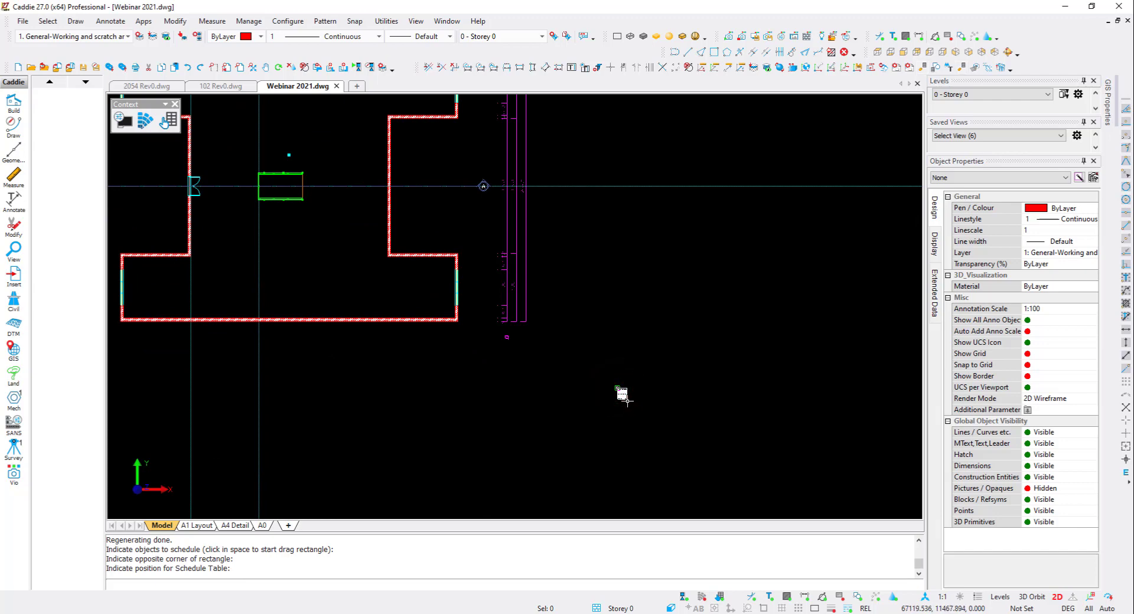
- Turn on automatic updating for the wall schedule and move the table slightly down and right
scroll(625, 399, "up", 1)
left_click(620, 393)
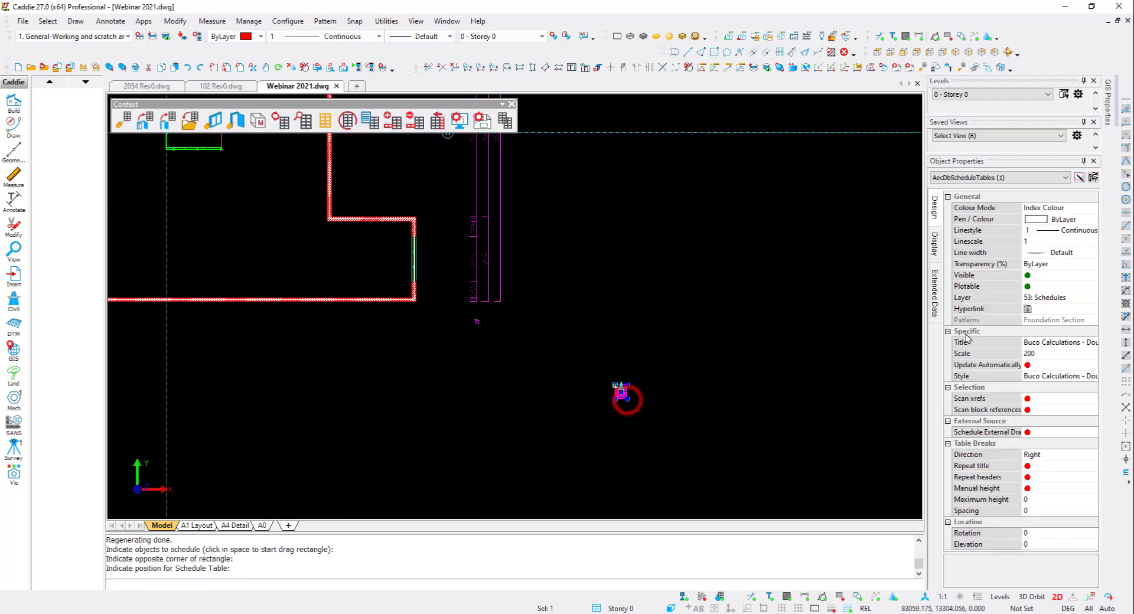
left_click(1029, 365)
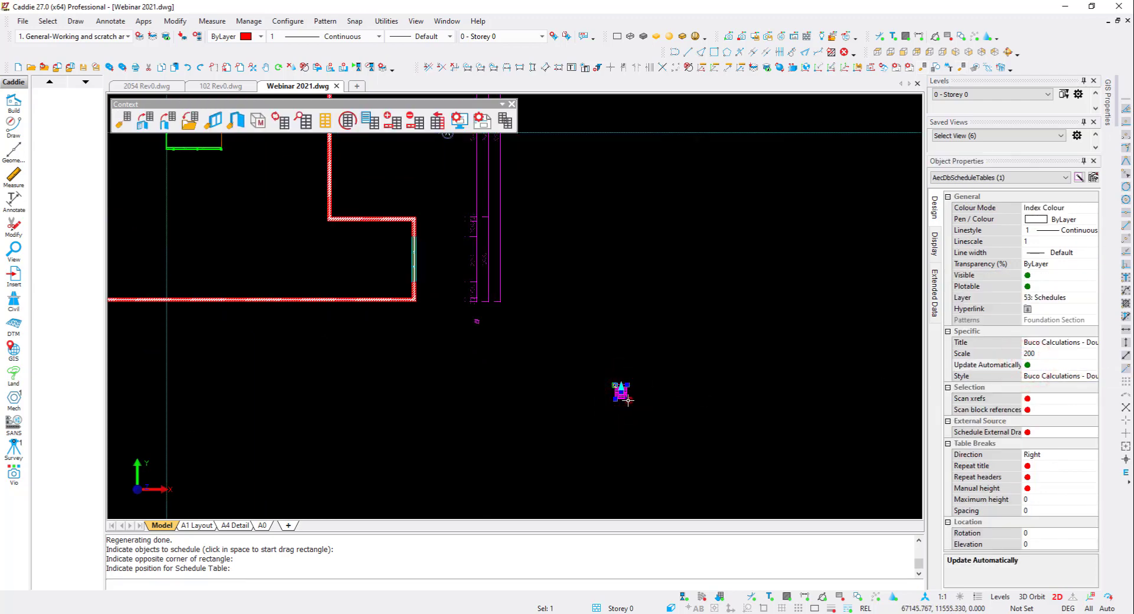
left_click(627, 399)
left_click(731, 494)
- Retitle the wall schedule as Ground Floor Buco Calculations - Double Walls
scroll(706, 397, "up", 3)
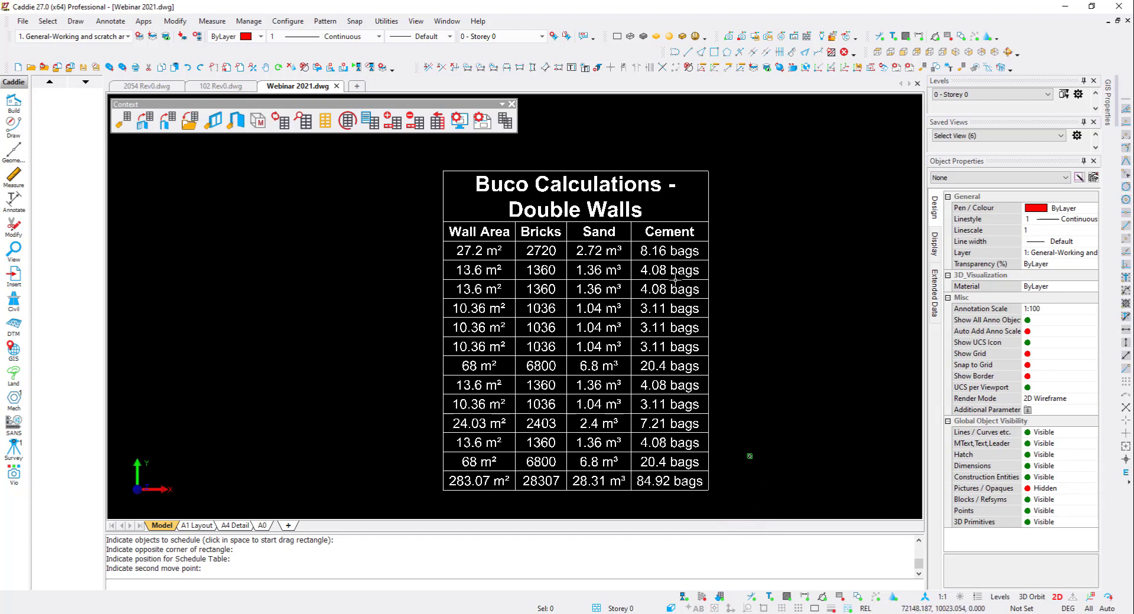
scroll(692, 482, "down", 4)
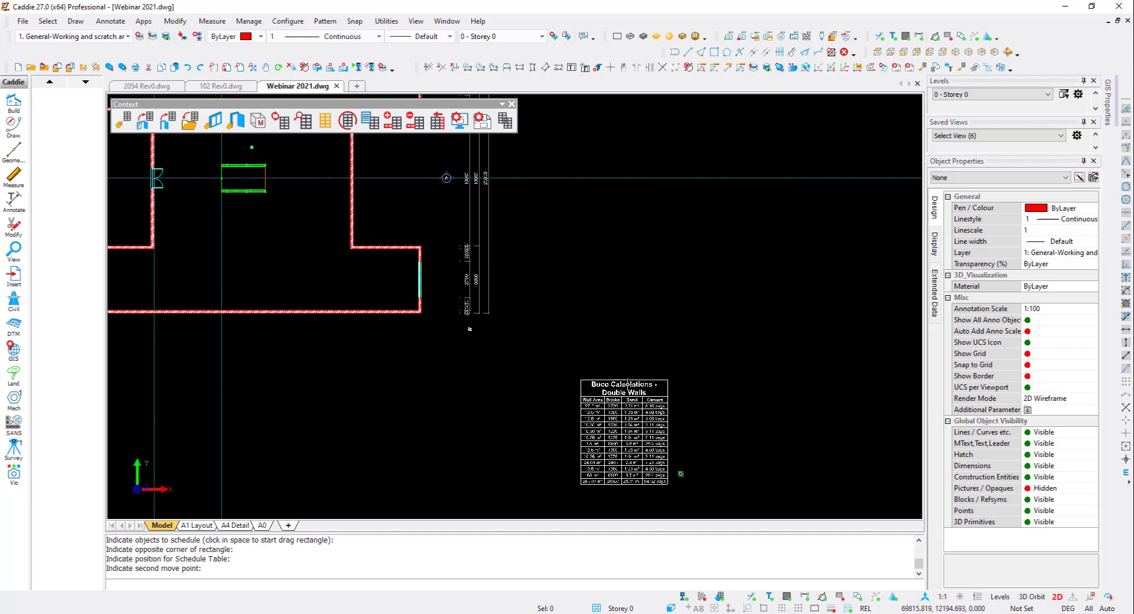
scroll(624, 380, "up", 3)
left_click(633, 388)
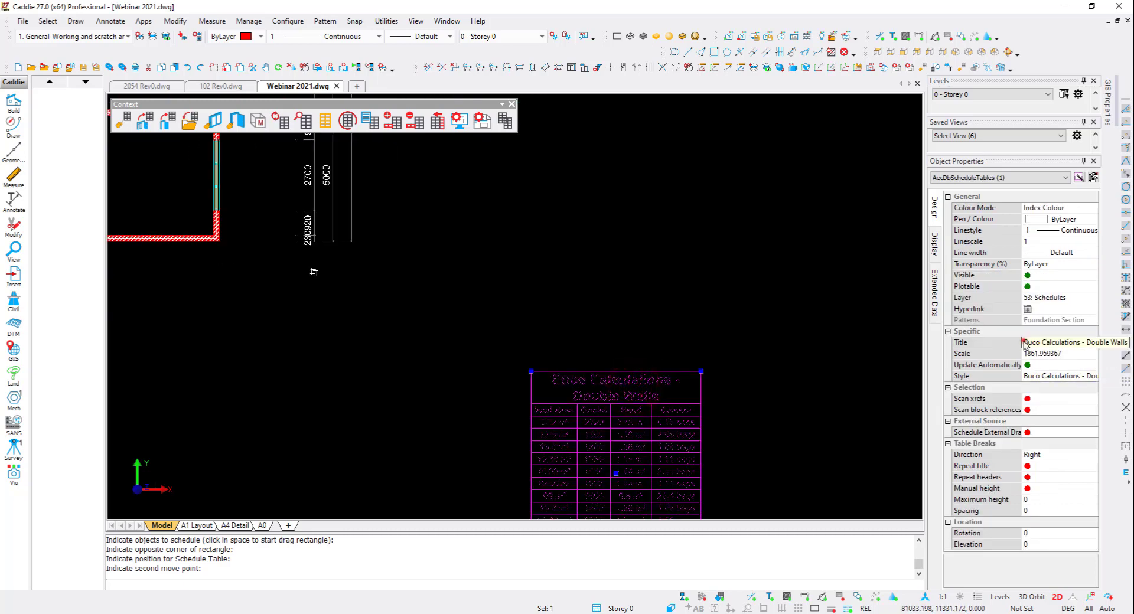
left_click(1026, 342)
type("Ground Floor Buco Calc")
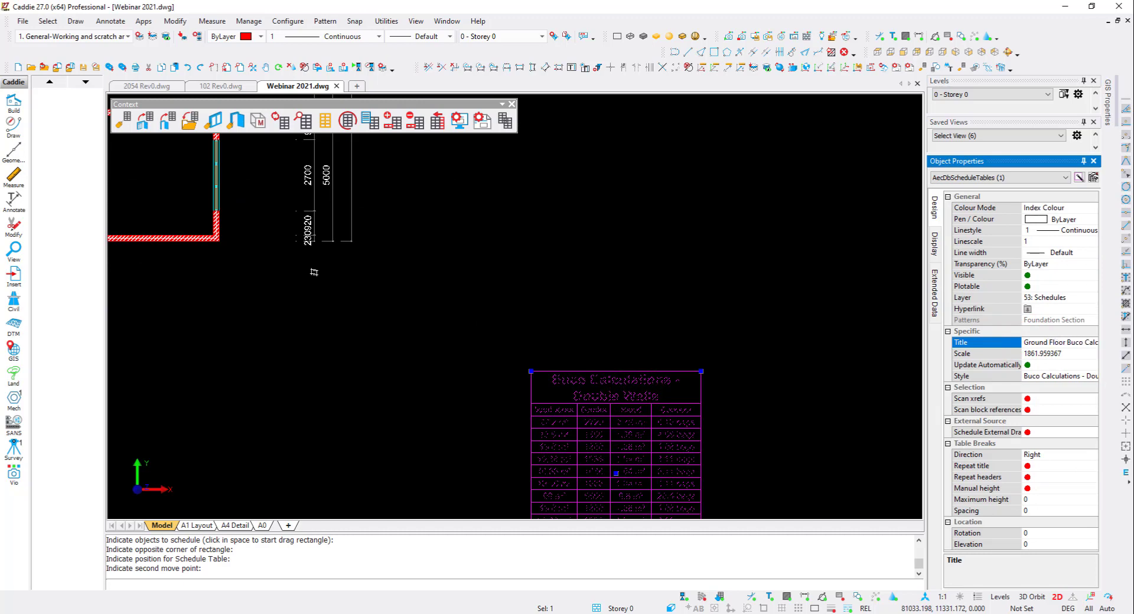
key("Return")
middle_click_drag(649, 424, 644, 313)
key("Escape")
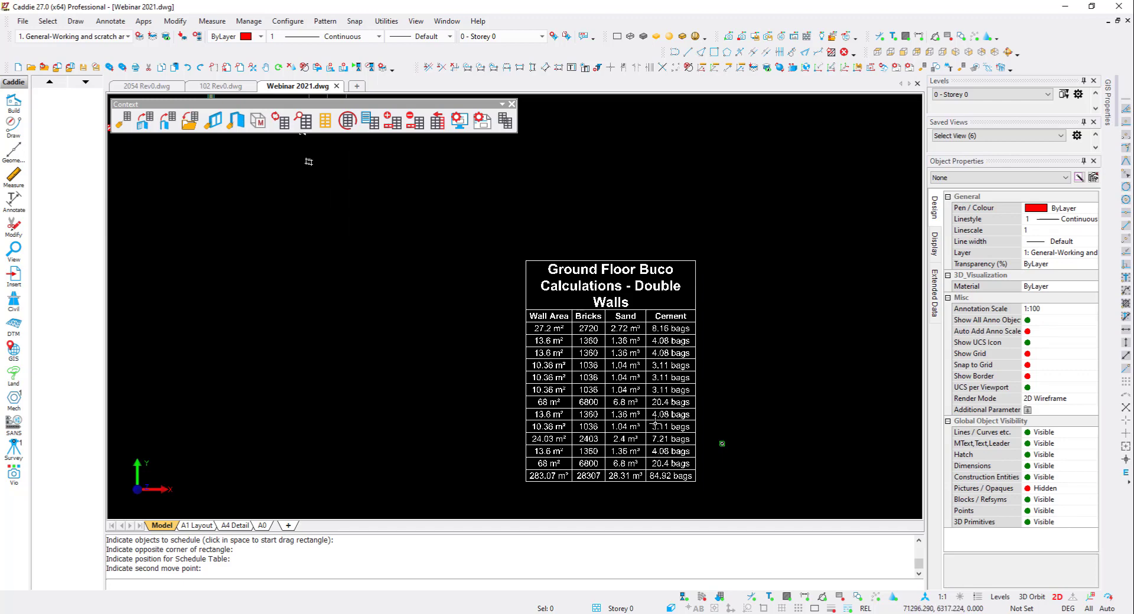
- Insert a window schedule for all ground-floor windows, sizing the table beside the wall schedule
scroll(652, 420, "down", 2)
middle_click_drag(399, 228, 469, 302)
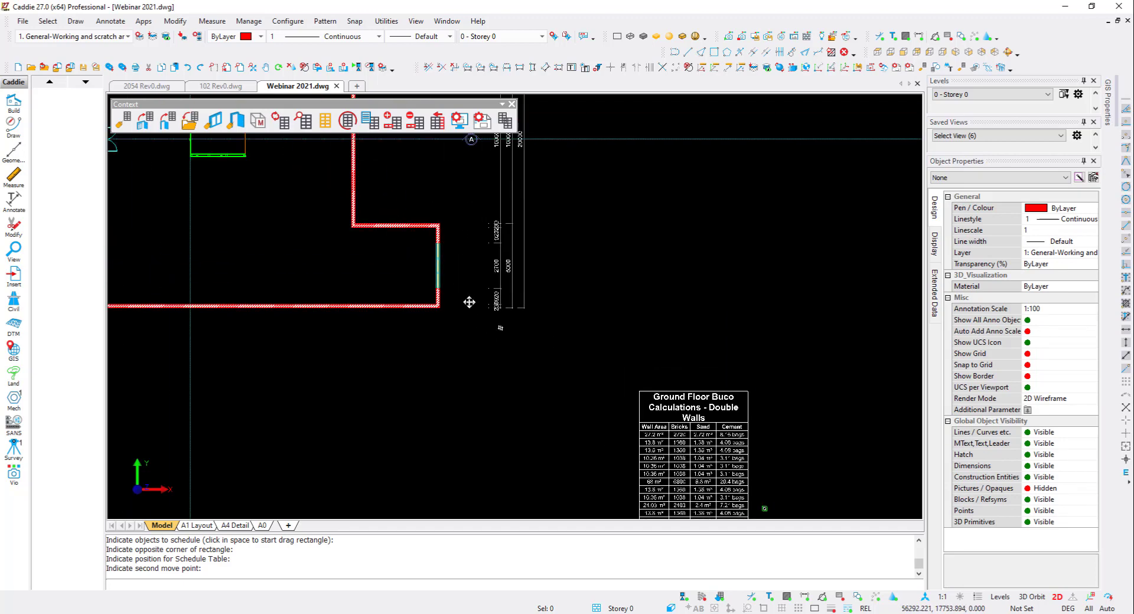
middle_click_drag(655, 435, 620, 379)
scroll(479, 327, "down", 2)
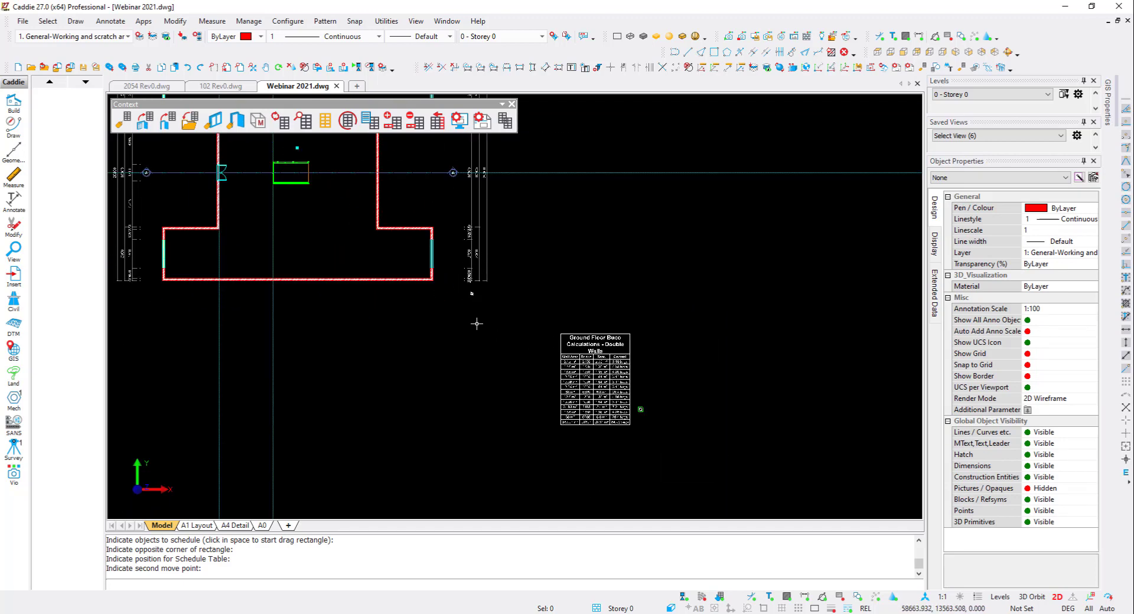
middle_click_drag(462, 284, 485, 350)
middle_click_drag(465, 313, 467, 343)
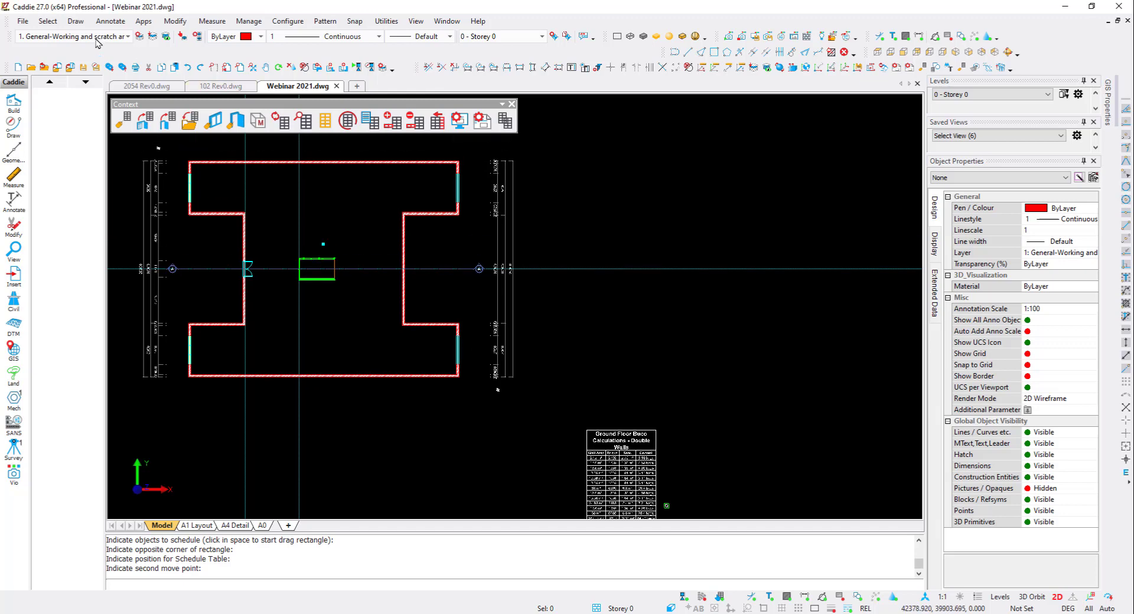
left_click(76, 22)
mouse_move(130, 232)
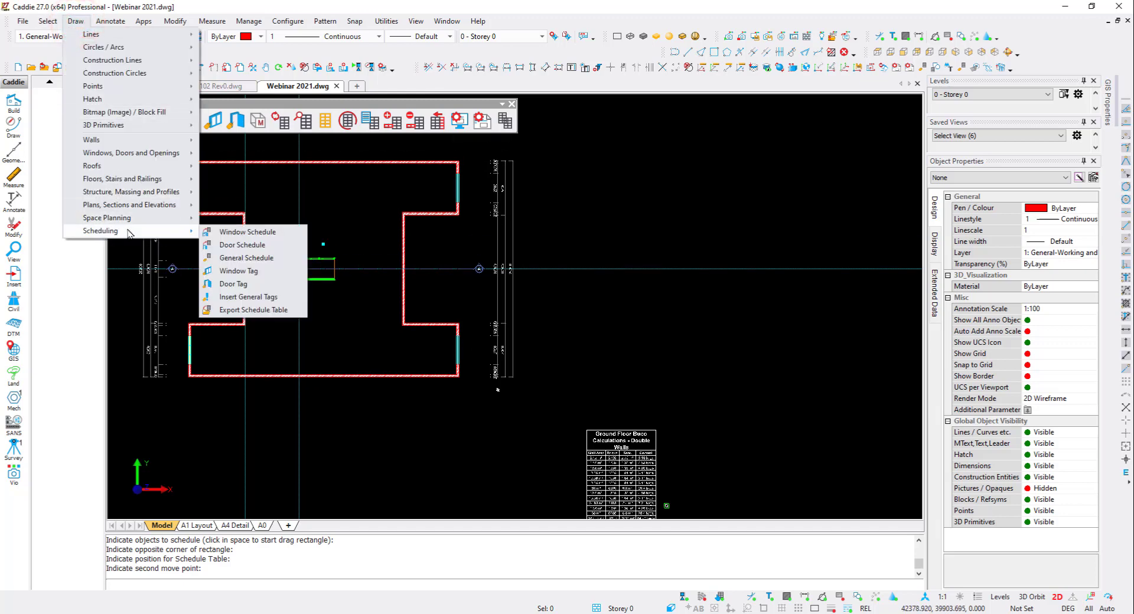
left_click(248, 231)
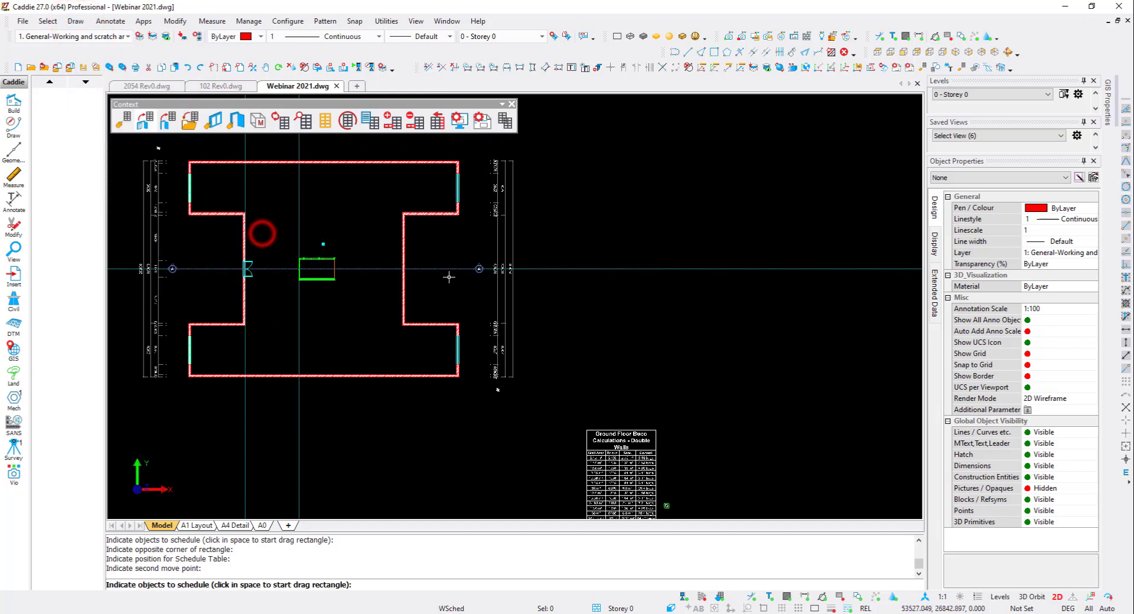
left_click(173, 415)
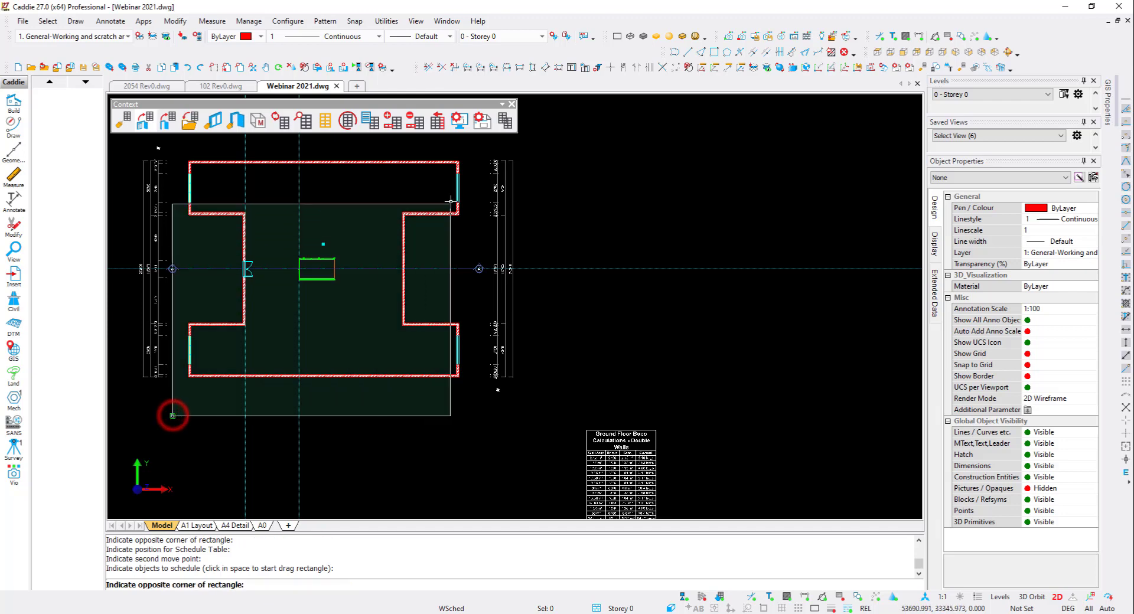
left_click(471, 155)
left_click(682, 429)
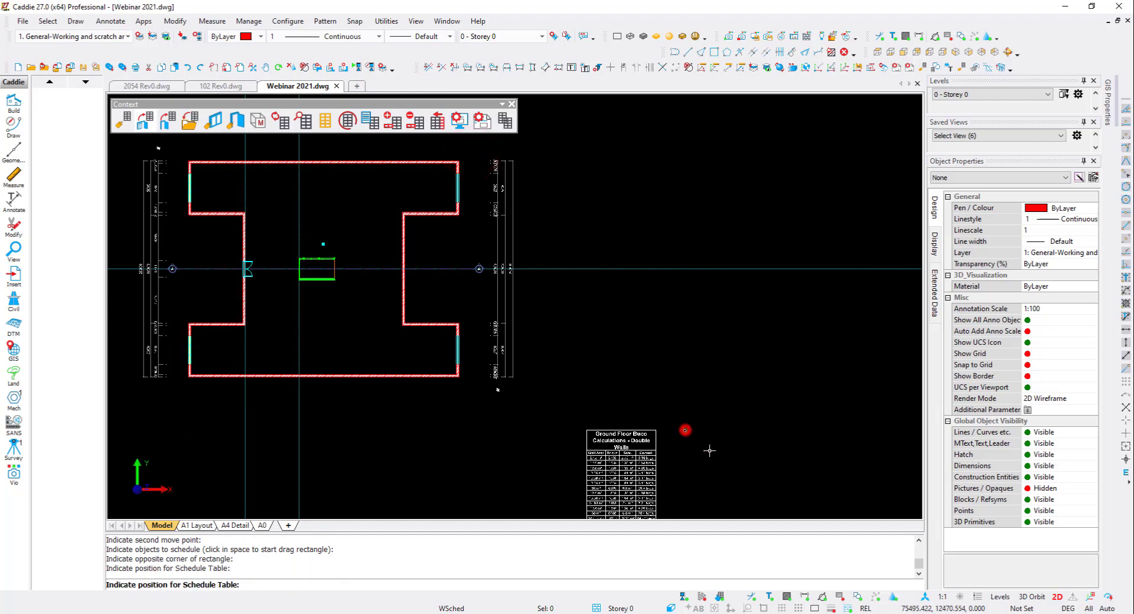
middle_click_drag(655, 392, 560, 310)
scroll(561, 310, "down", 4)
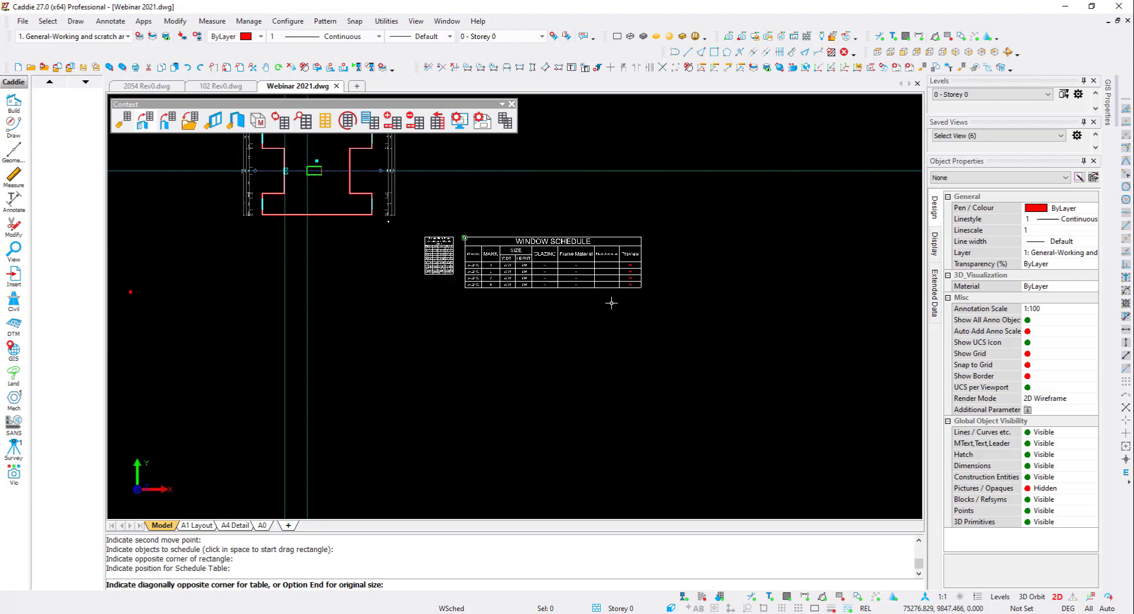
left_click(636, 305)
- Turn on automatic updating for the window schedule
scroll(574, 255, "up", 5)
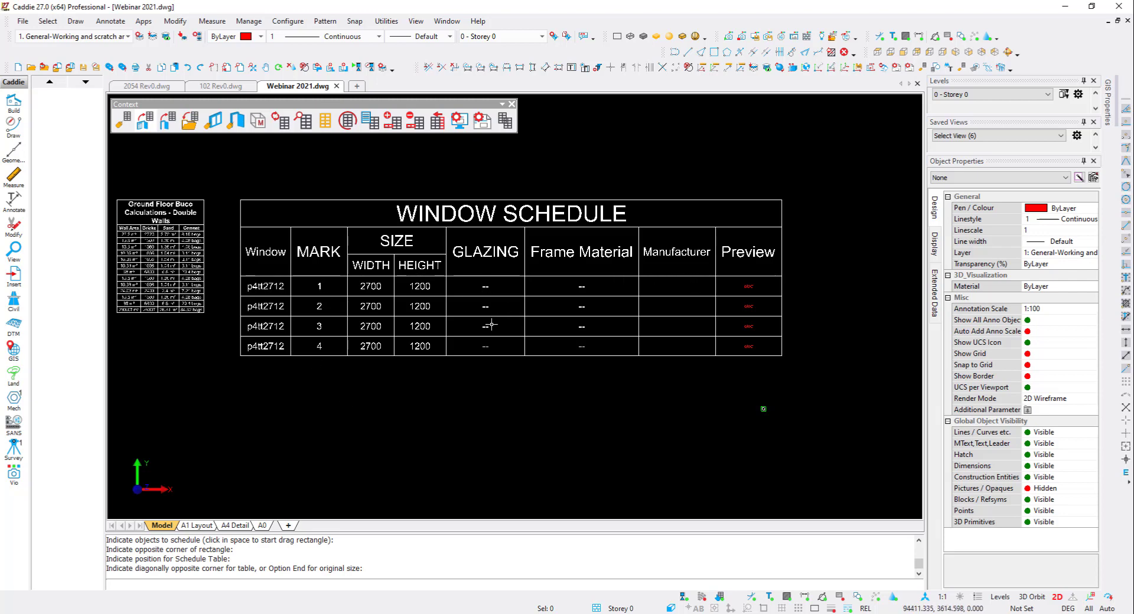
middle_click_drag(282, 292, 285, 310)
left_click(280, 304)
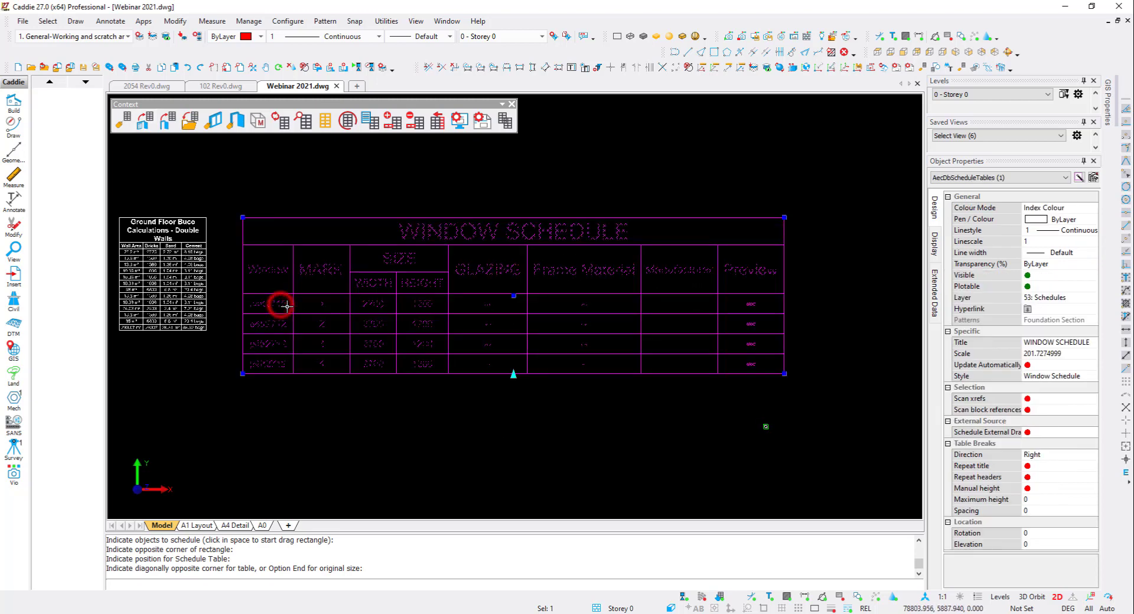
right_click(287, 307)
left_click(1027, 365)
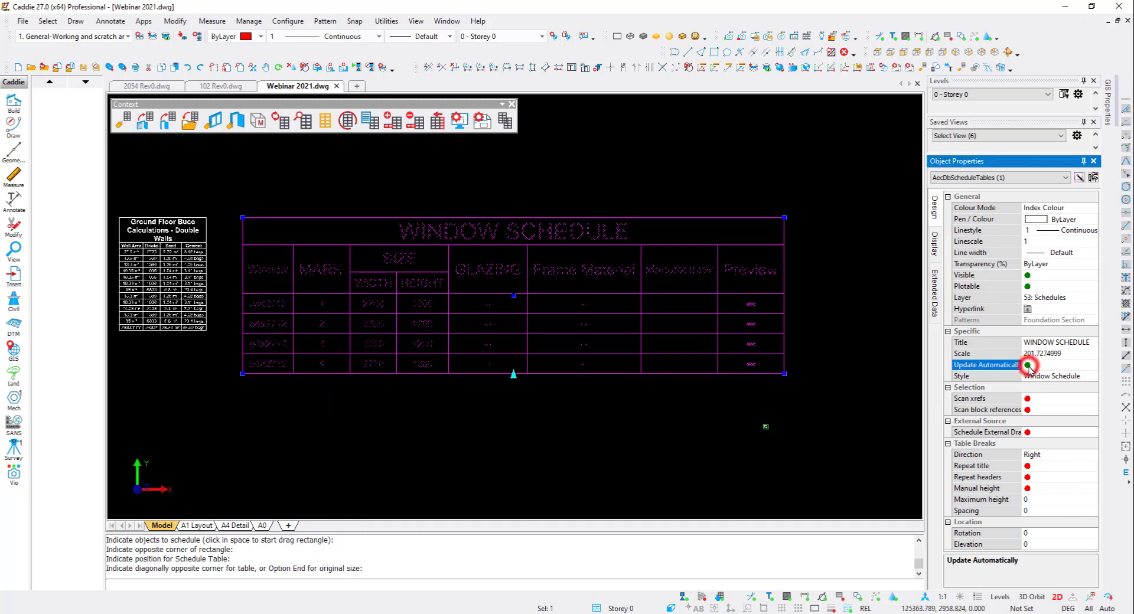
left_click(1027, 365)
- Zoom to the window listed in the window schedule's first row
right_click(290, 303)
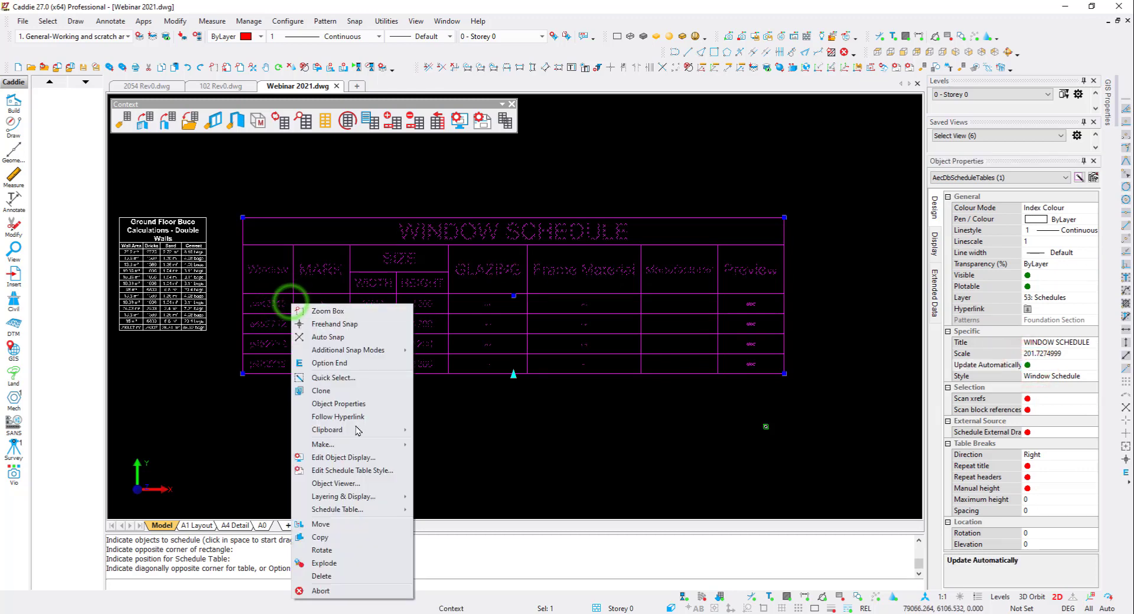
mouse_move(378, 511)
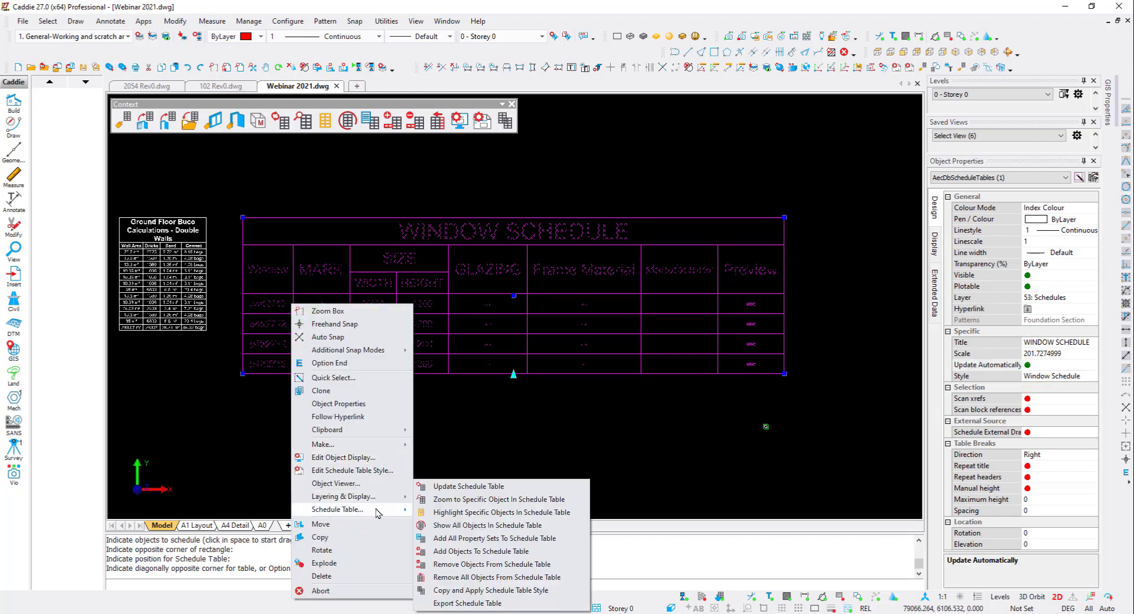
left_click(470, 499)
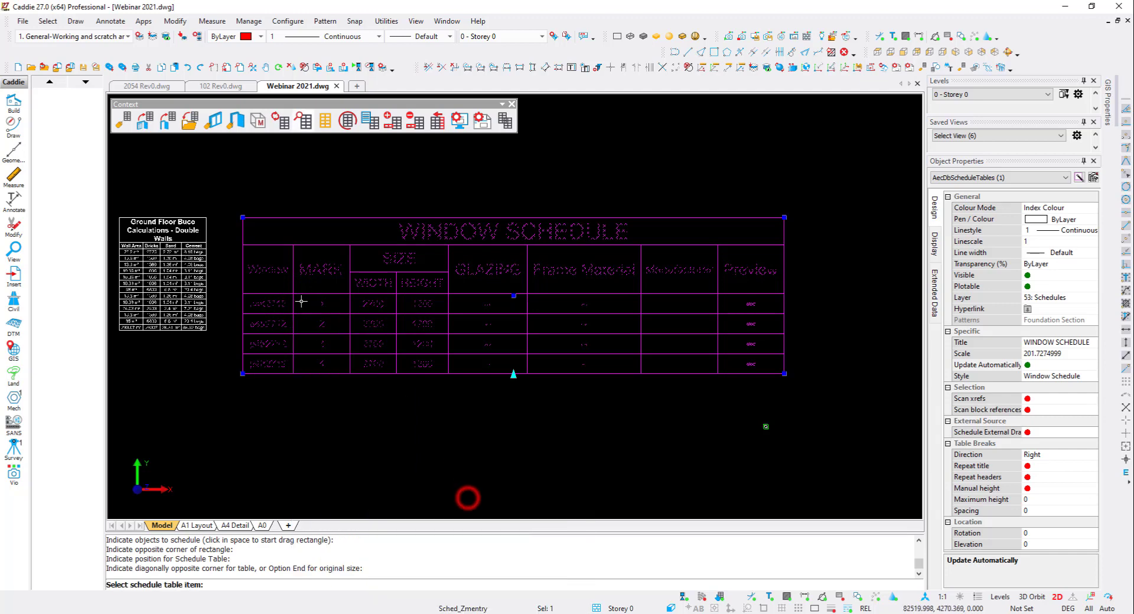
left_click(267, 302)
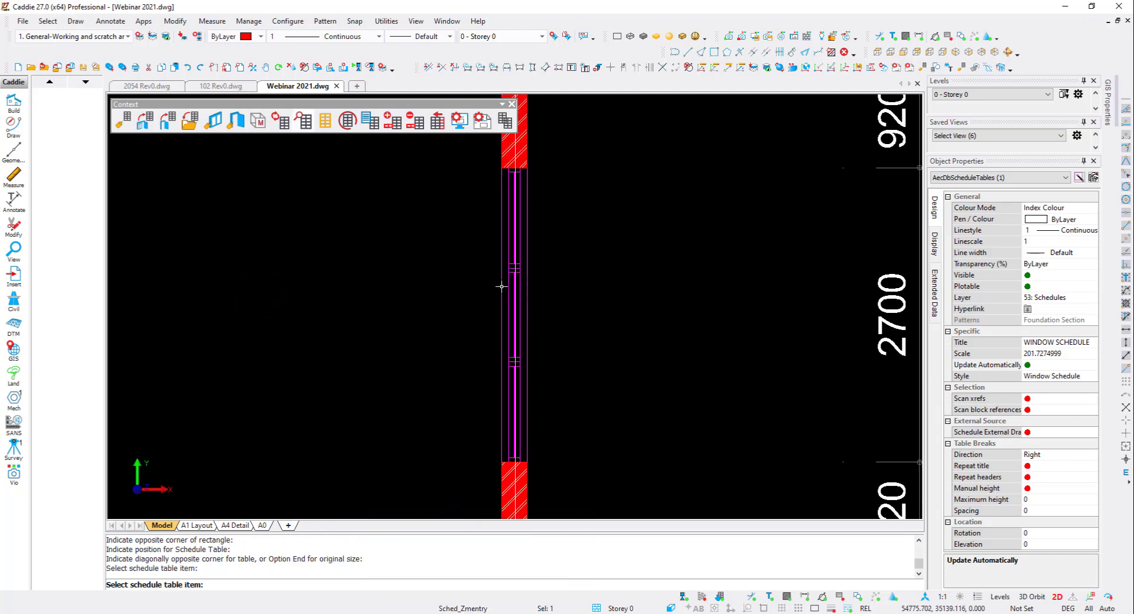
scroll(384, 292, "down", 10)
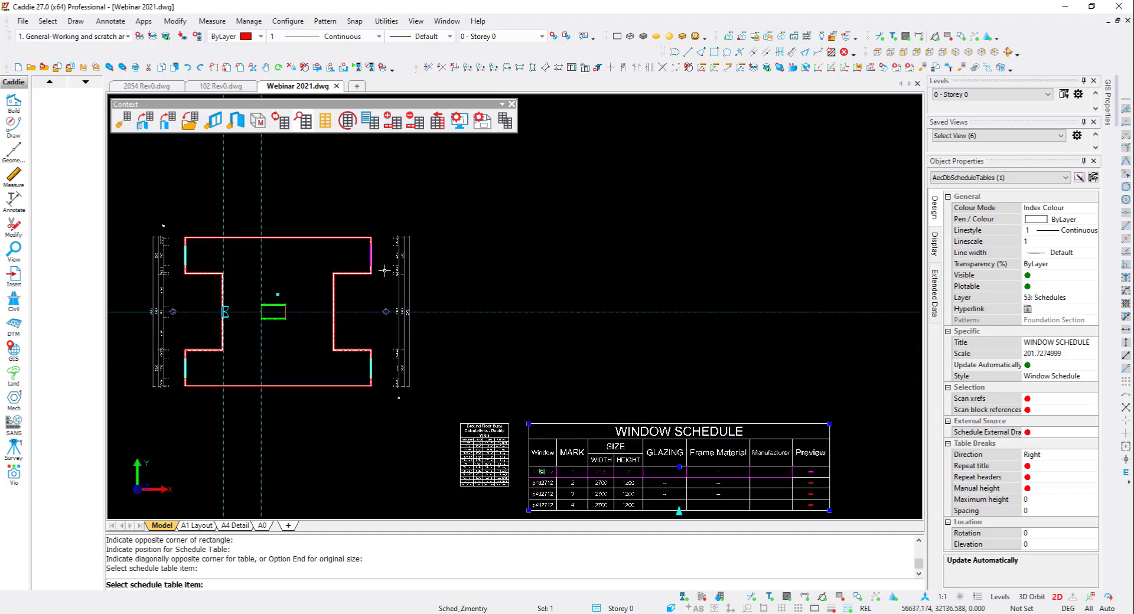
key("Escape")
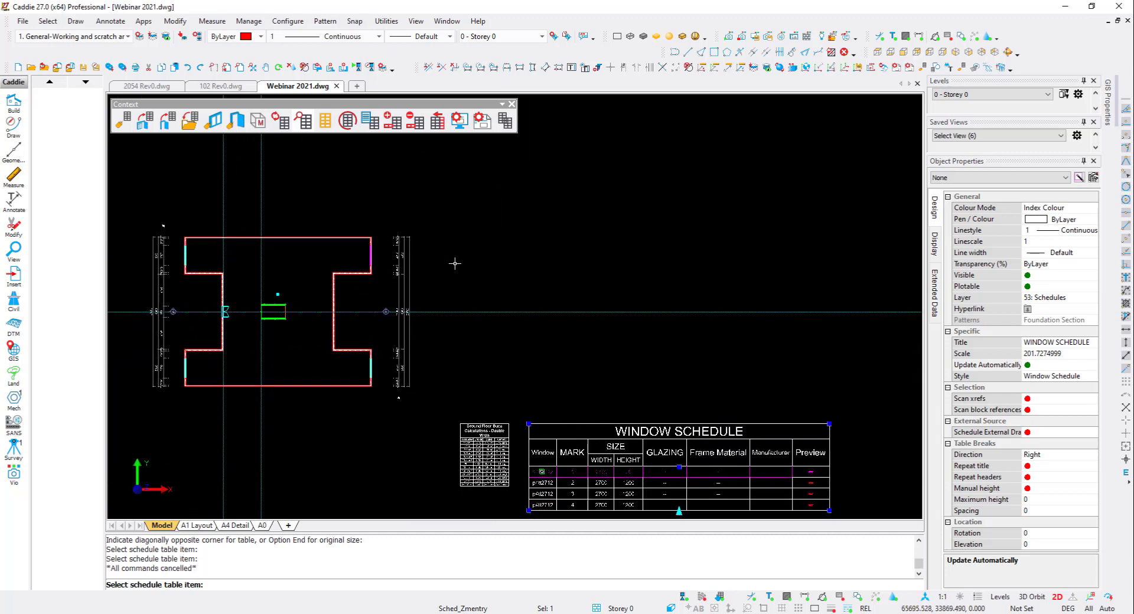
- Split the model view into two horizontal viewports
right_click(455, 263)
mouse_move(509, 472)
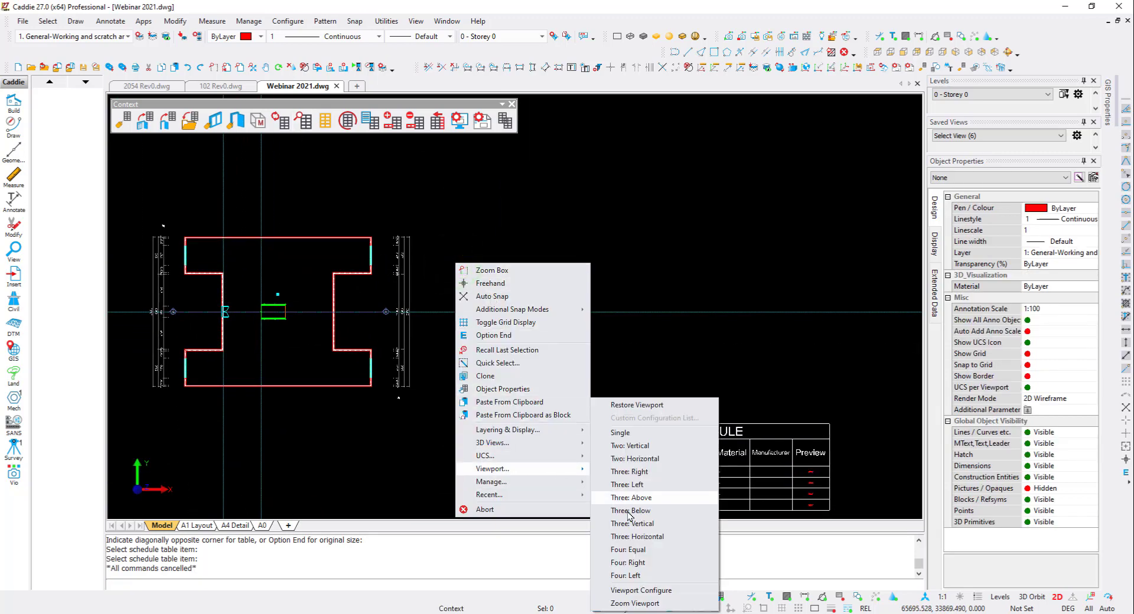
left_click(651, 458)
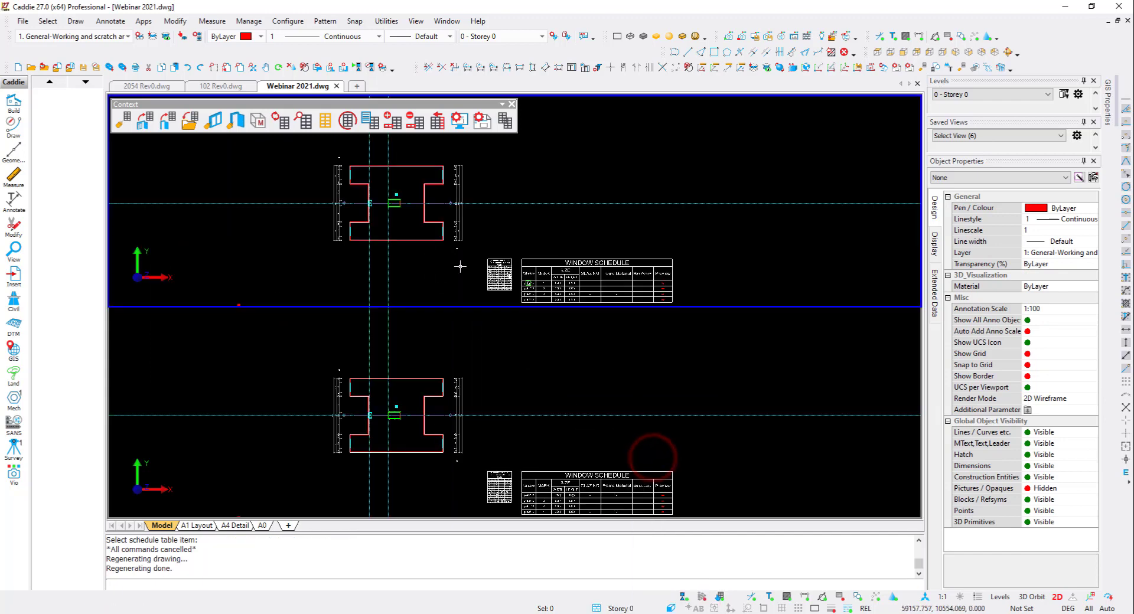
- Set the first window's glazing description to 5mm Clear Glass in its property sets
scroll(459, 171, "up", 5)
scroll(458, 171, "up", 1)
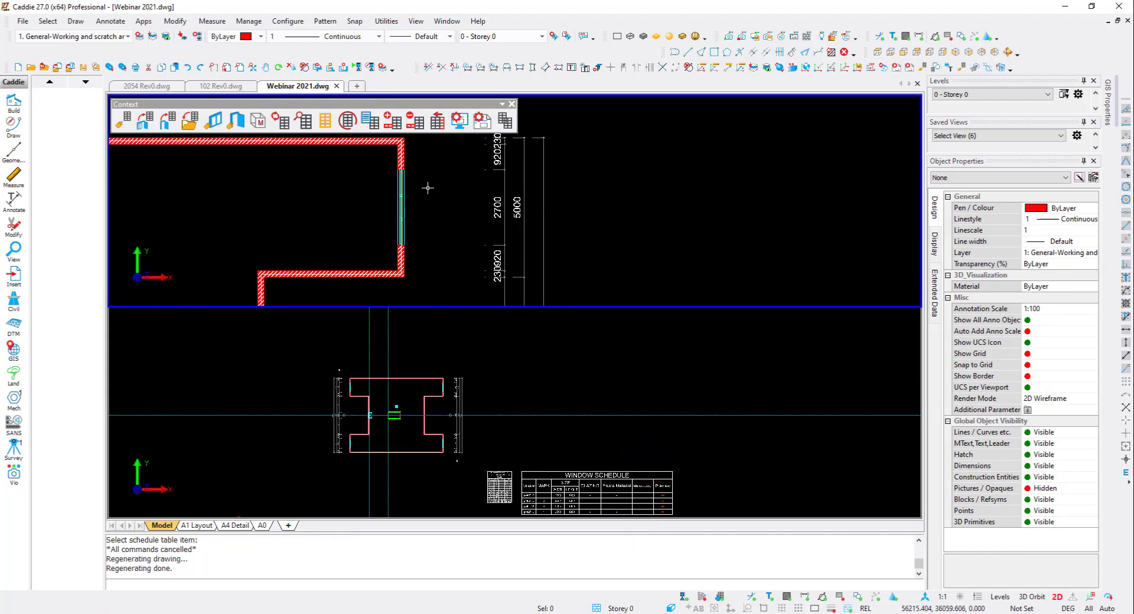
left_click(406, 208)
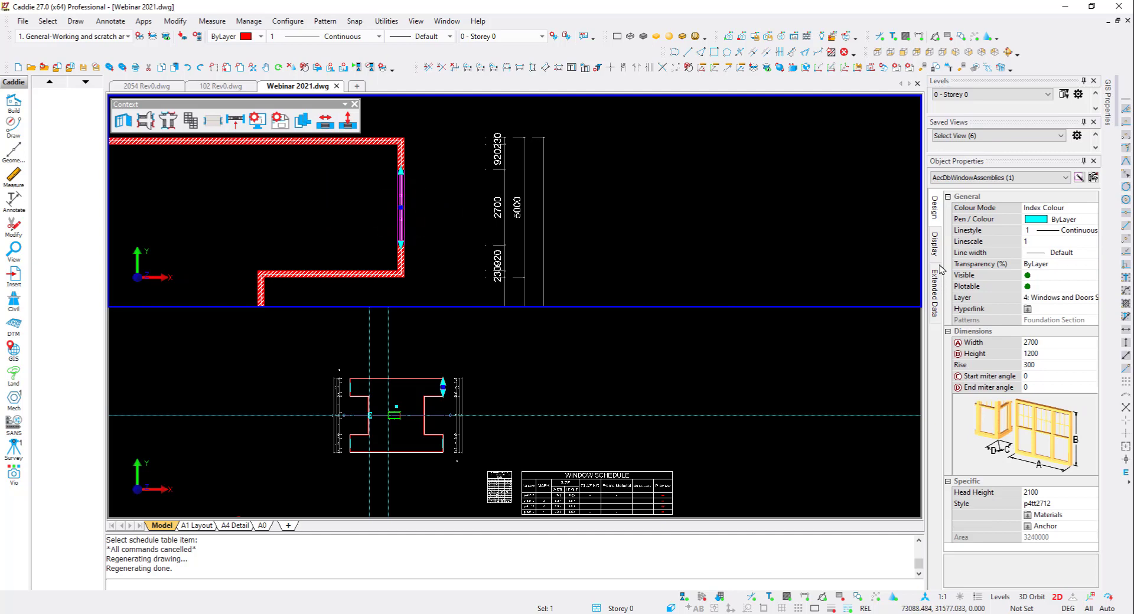
left_click(936, 288)
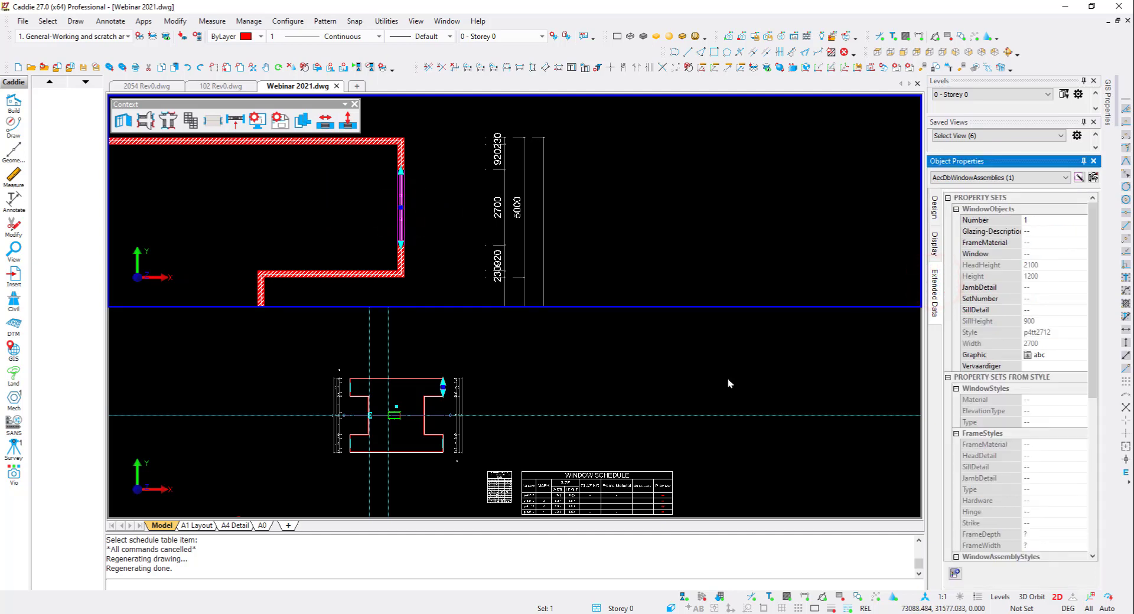
scroll(570, 482, "up", 7)
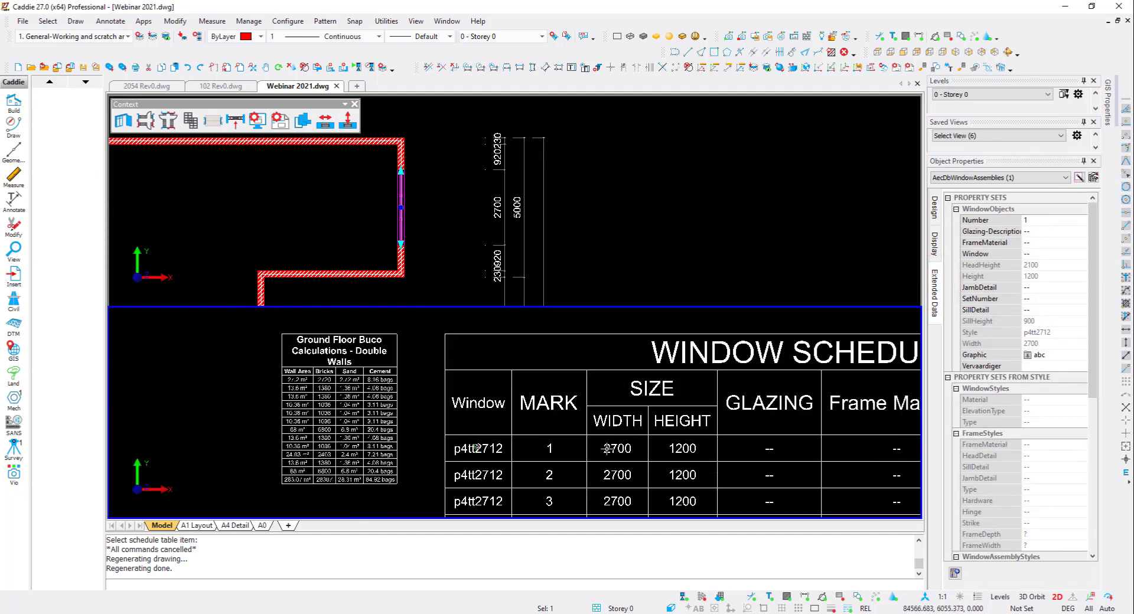
middle_click_drag(454, 402, 357, 411)
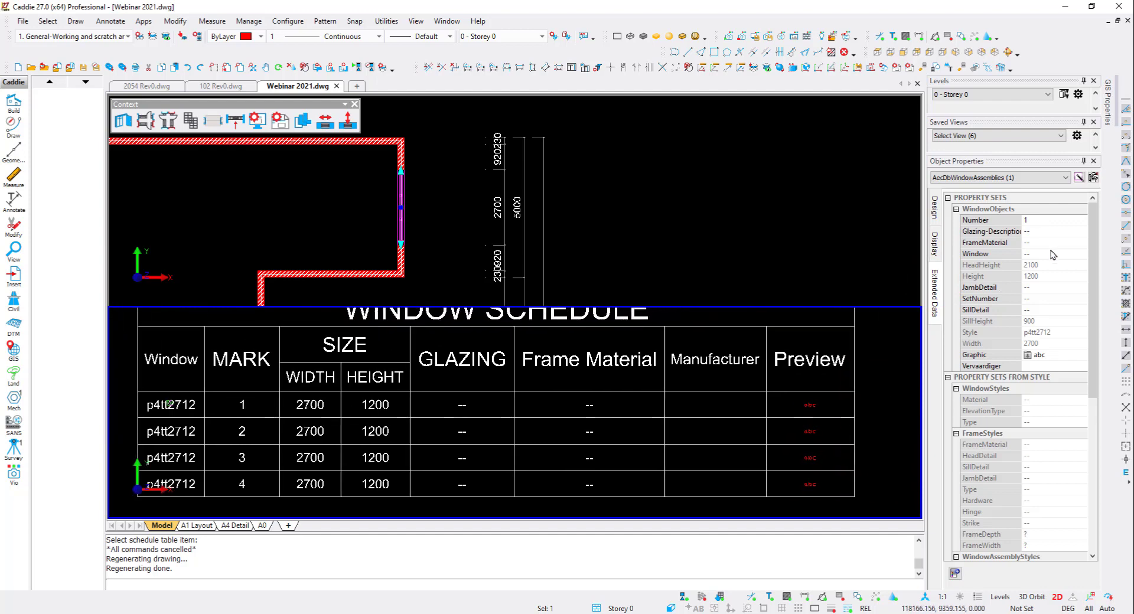
left_click(1043, 231)
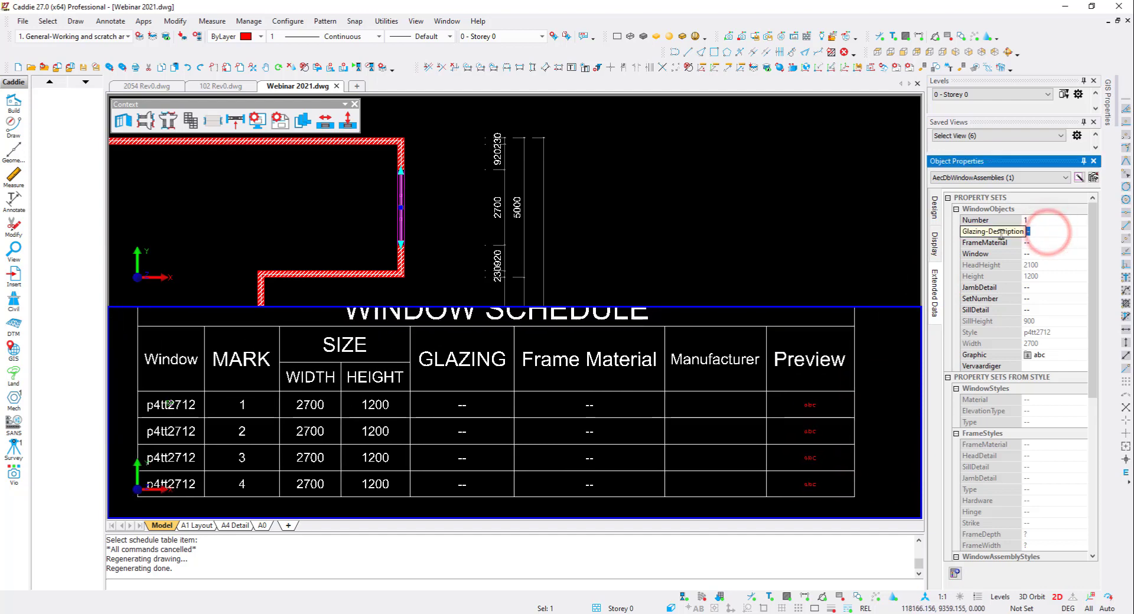
type("6mm Clear ")
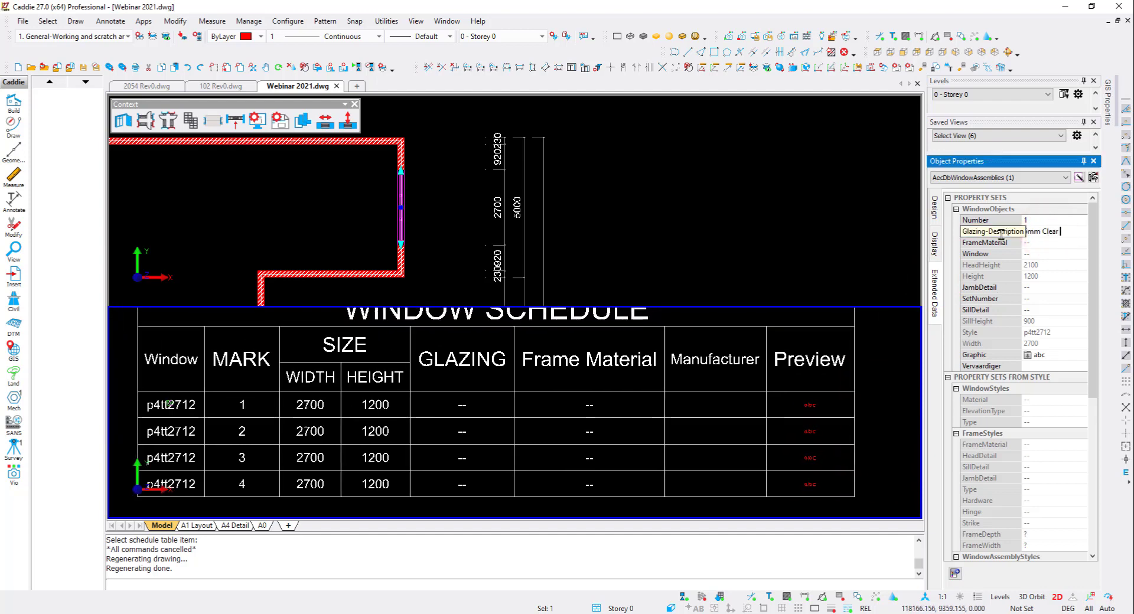
type("Glass")
key("Return")
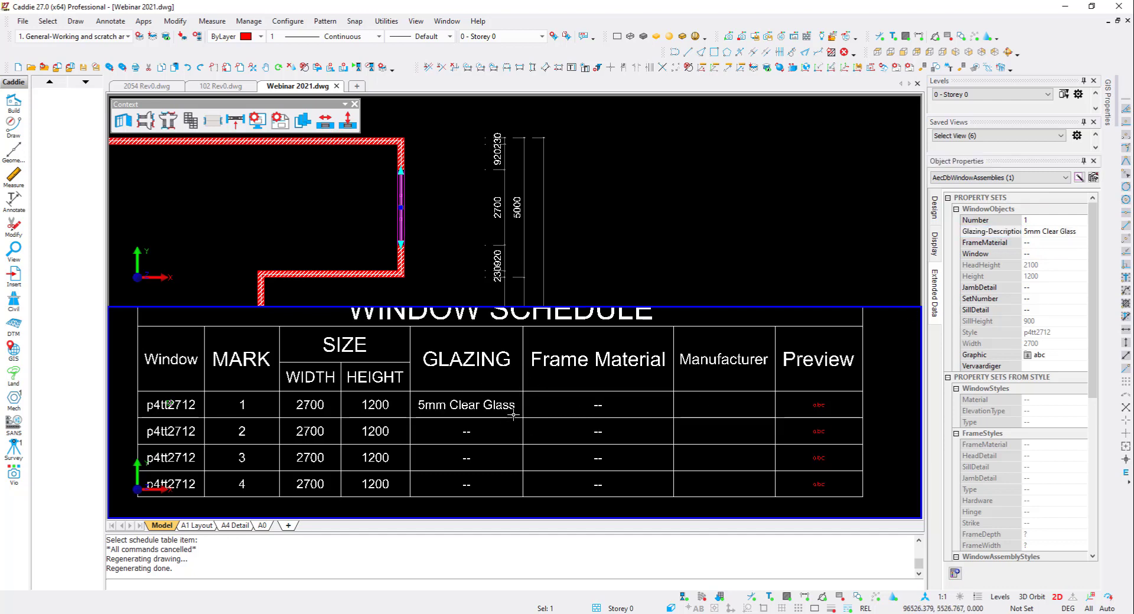
- Set the same window's frame material to Aluminium
left_click(1037, 242)
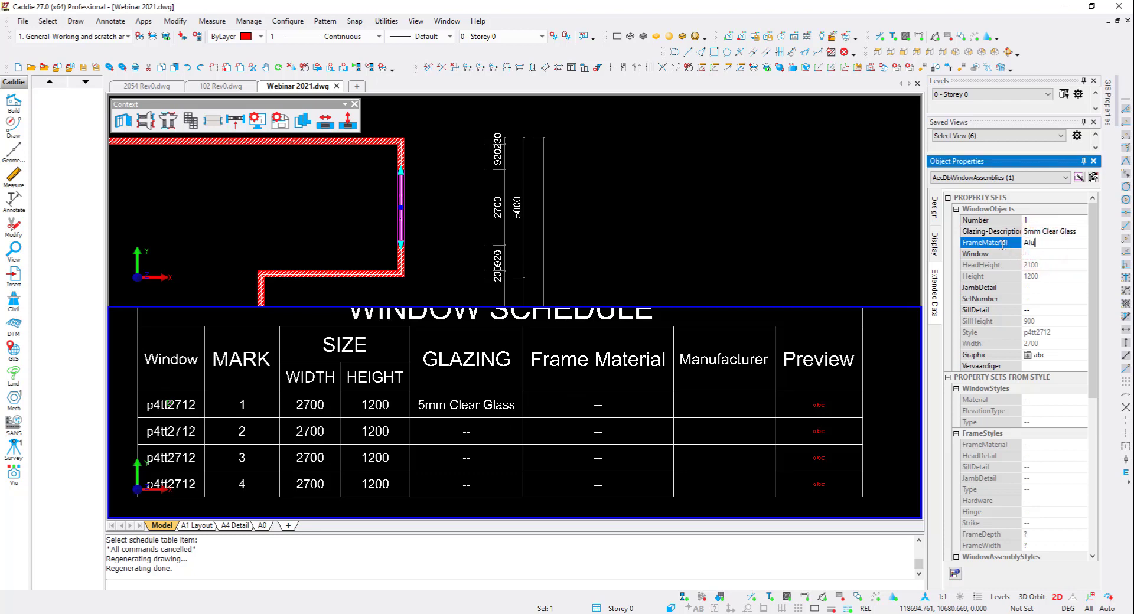
key("Return")
scroll(759, 447, "down", 3)
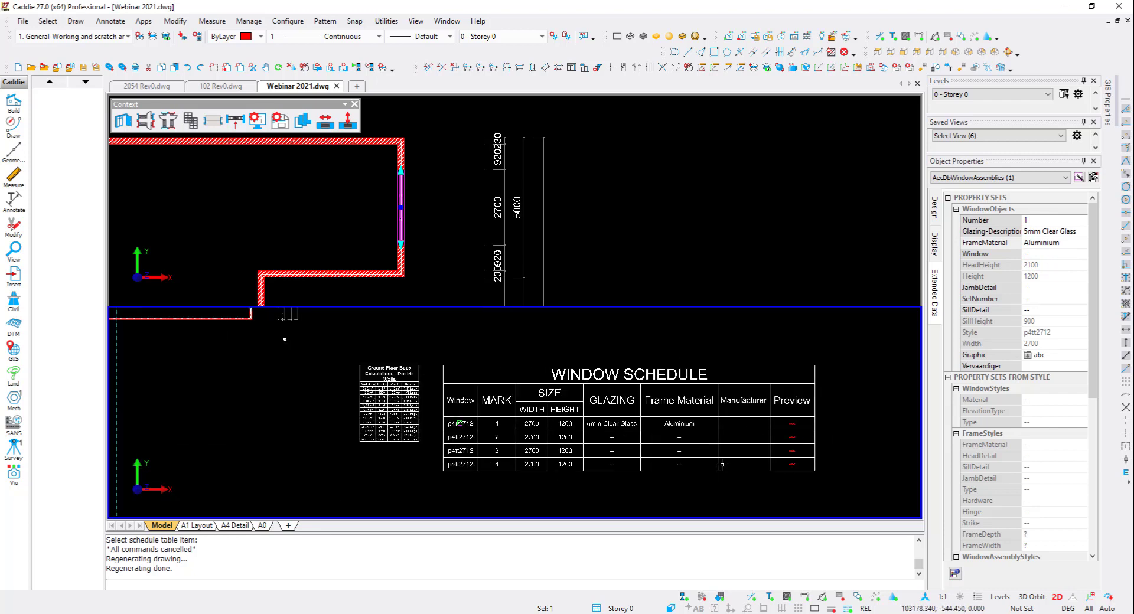
middle_click_drag(702, 440, 647, 430)
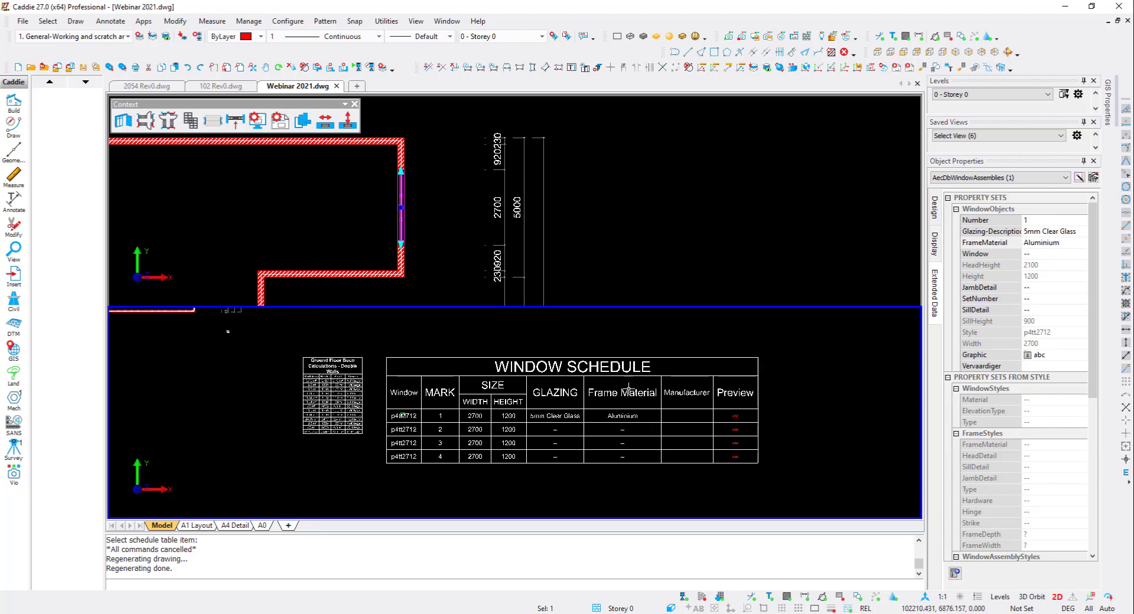
key("Escape")
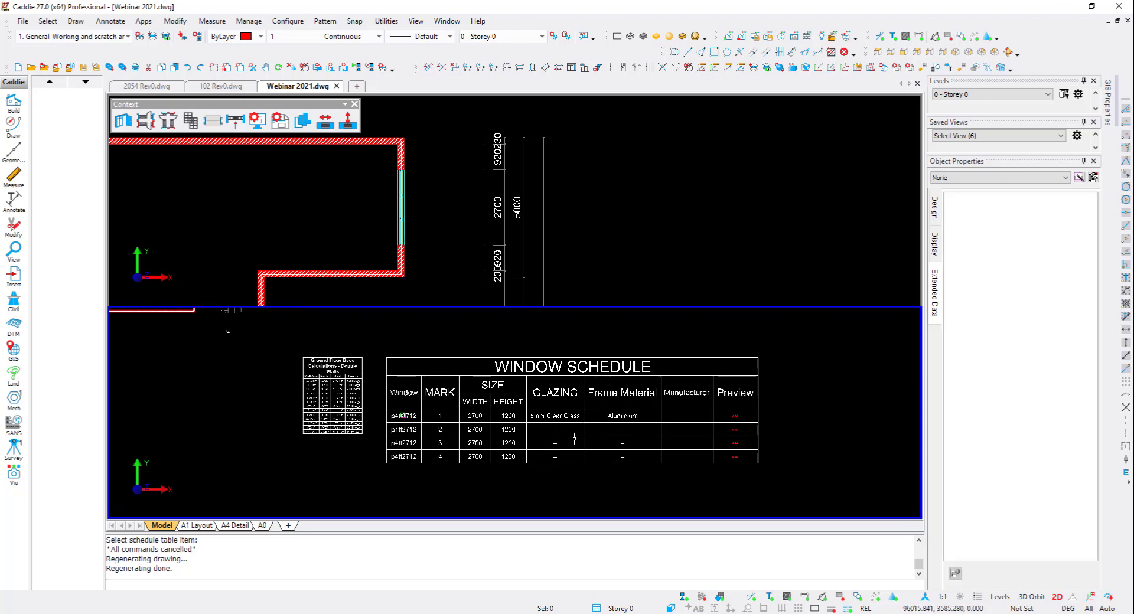
- Create a viewport from the wall calculation table onto the A0 sheet, placing it in the sheet's top-right corner
left_click(13, 248)
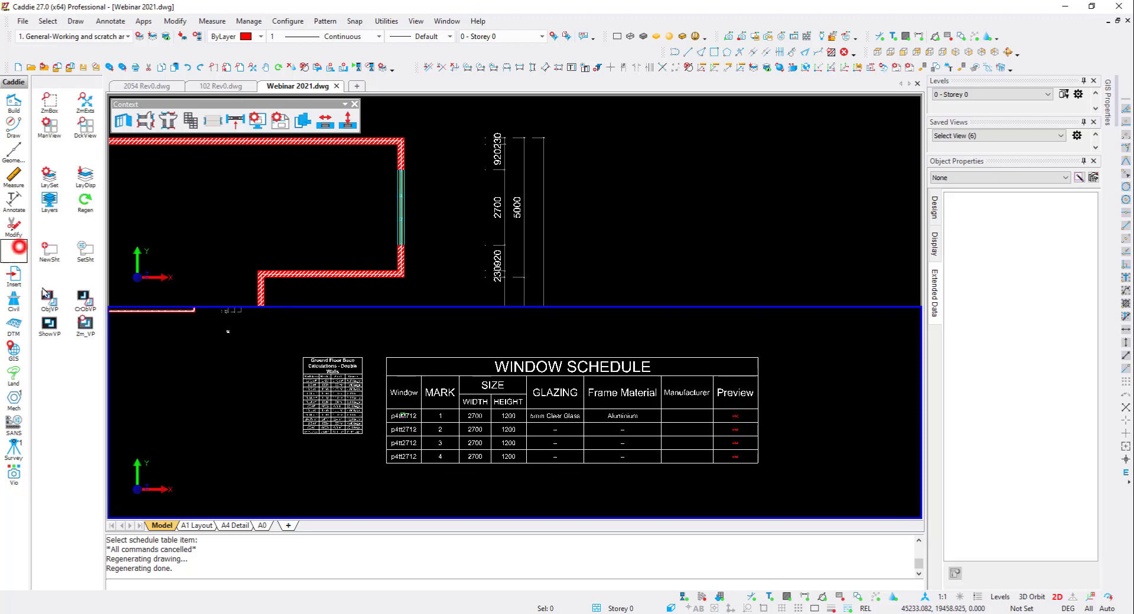
left_click(46, 295)
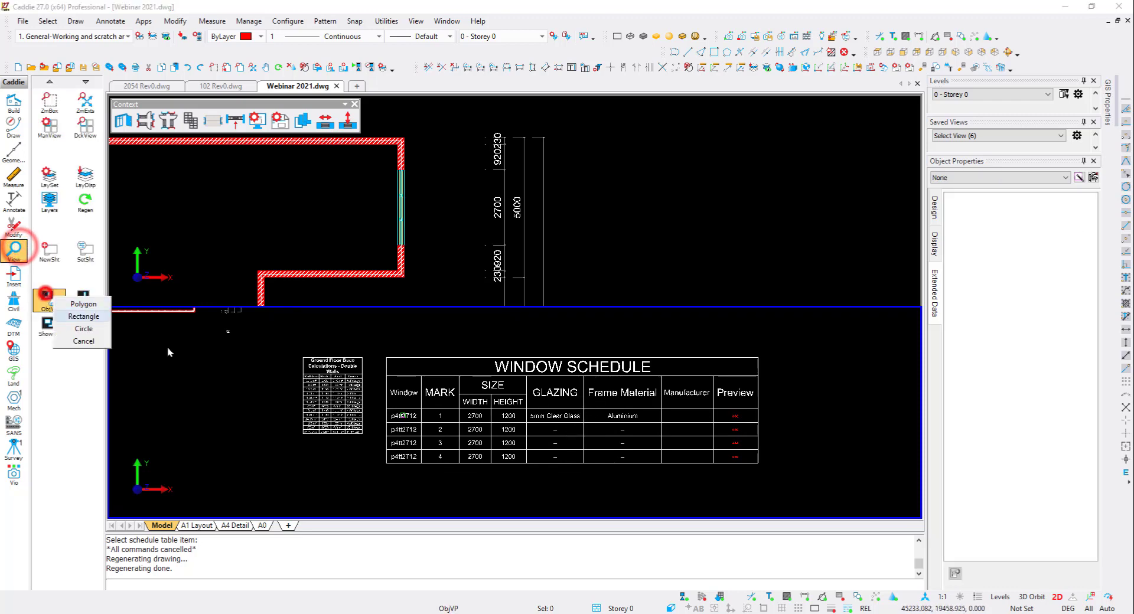
left_click(296, 440)
left_click(371, 350)
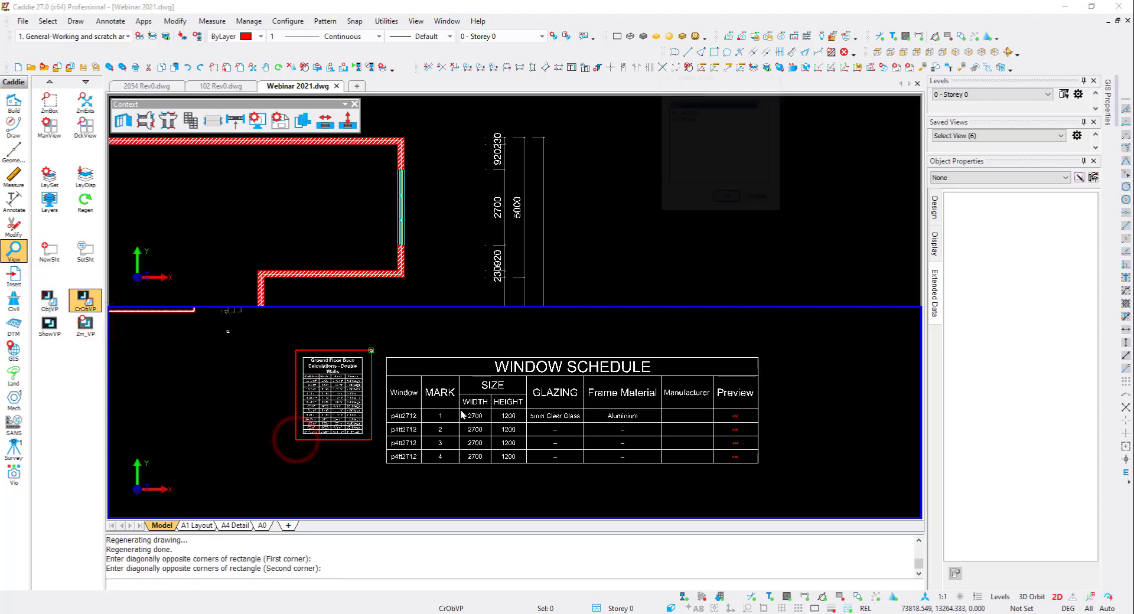
left_click(731, 196)
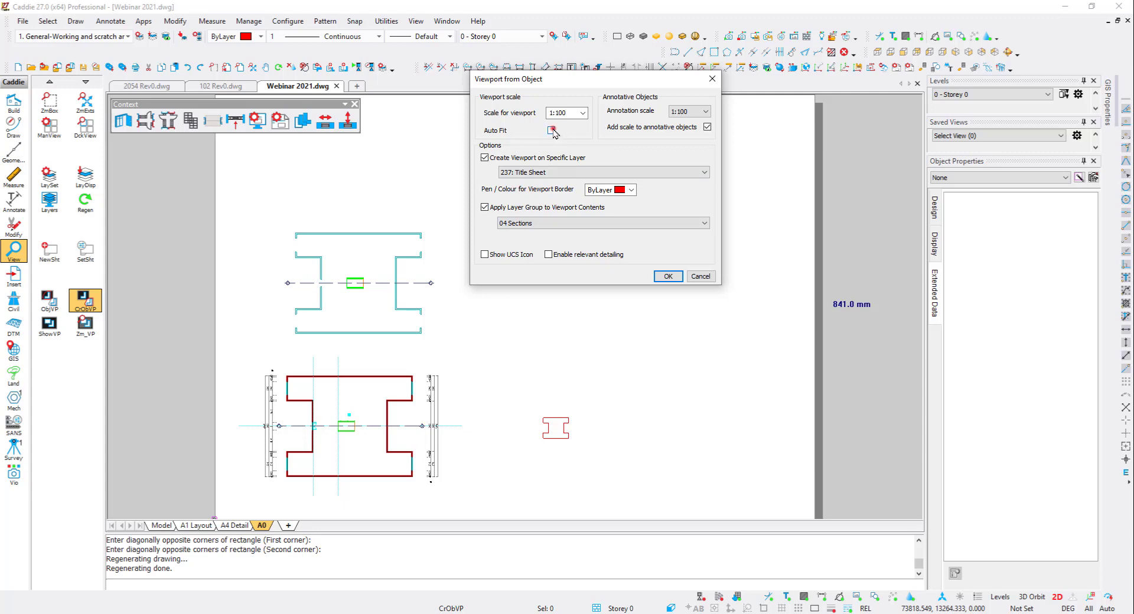
left_click(668, 277)
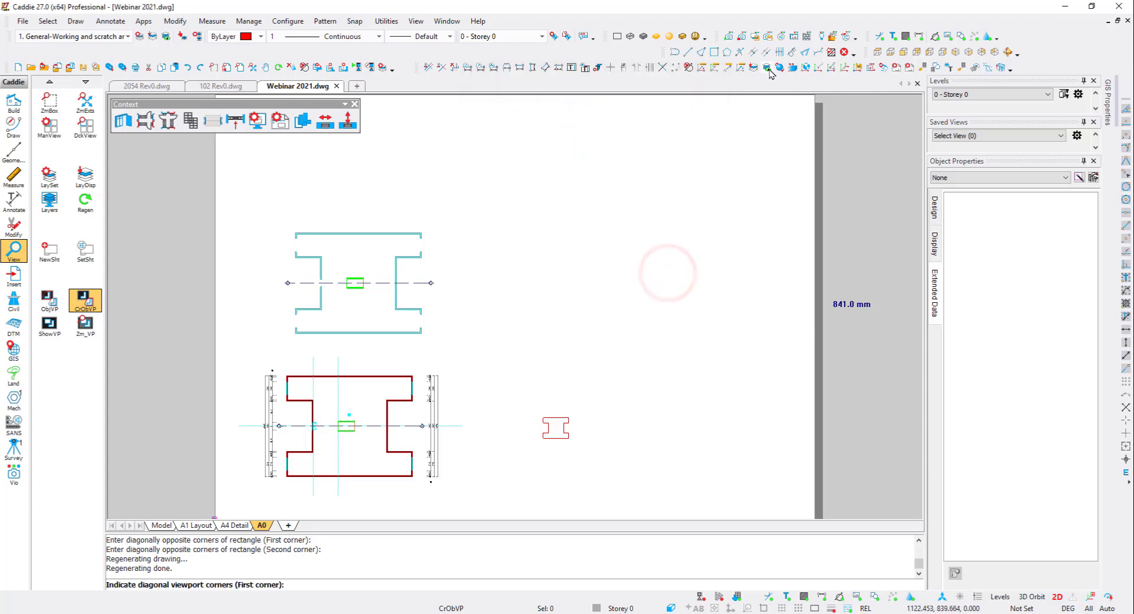
left_click(668, 191)
left_click(734, 114)
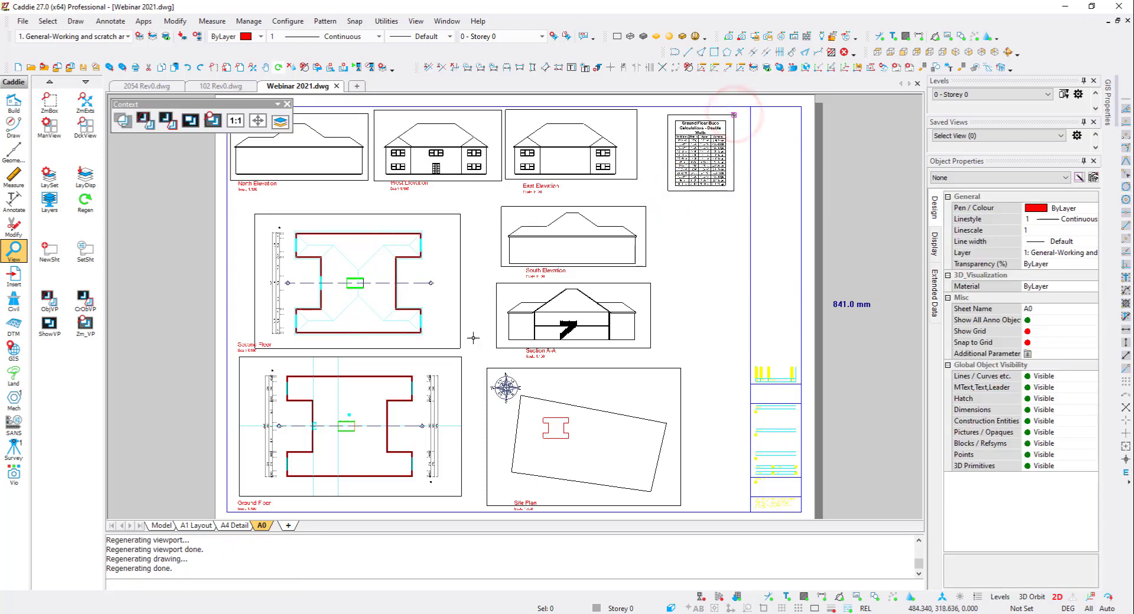
- Create a viewport from the window schedule onto the A0 sheet using the 01 Plan layer group, placing it beside Section A-A
left_click(50, 300)
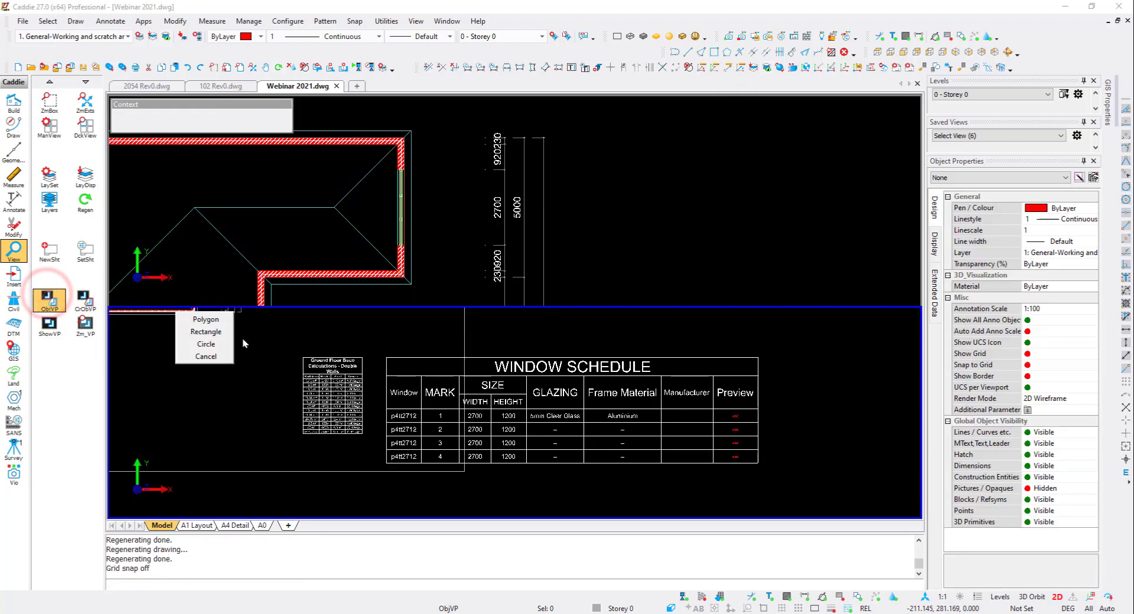
left_click(219, 332)
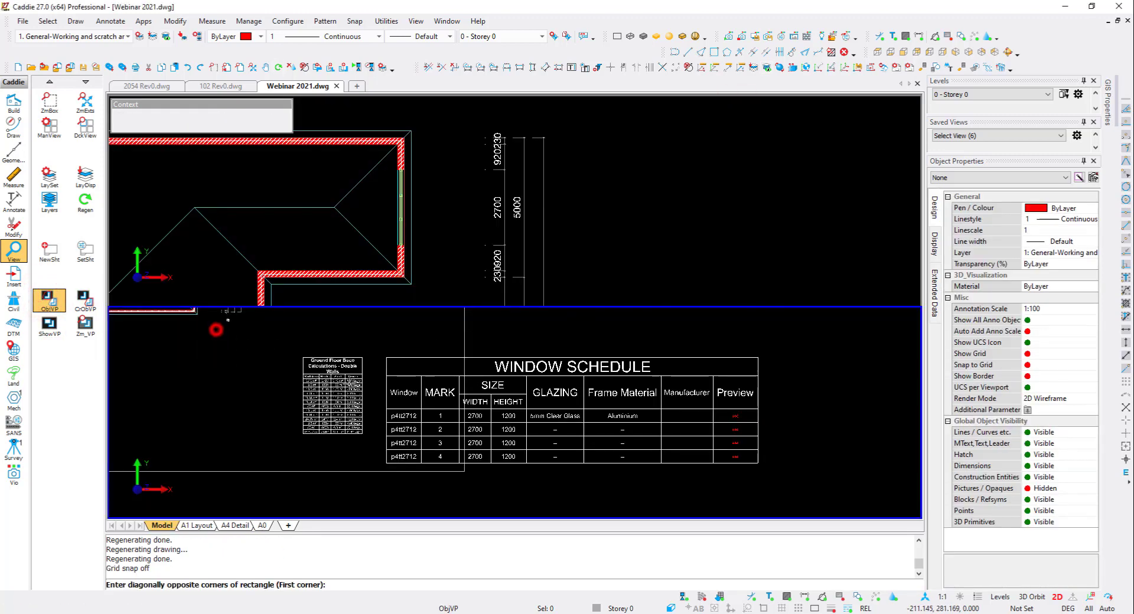
left_click(378, 470)
left_click(762, 354)
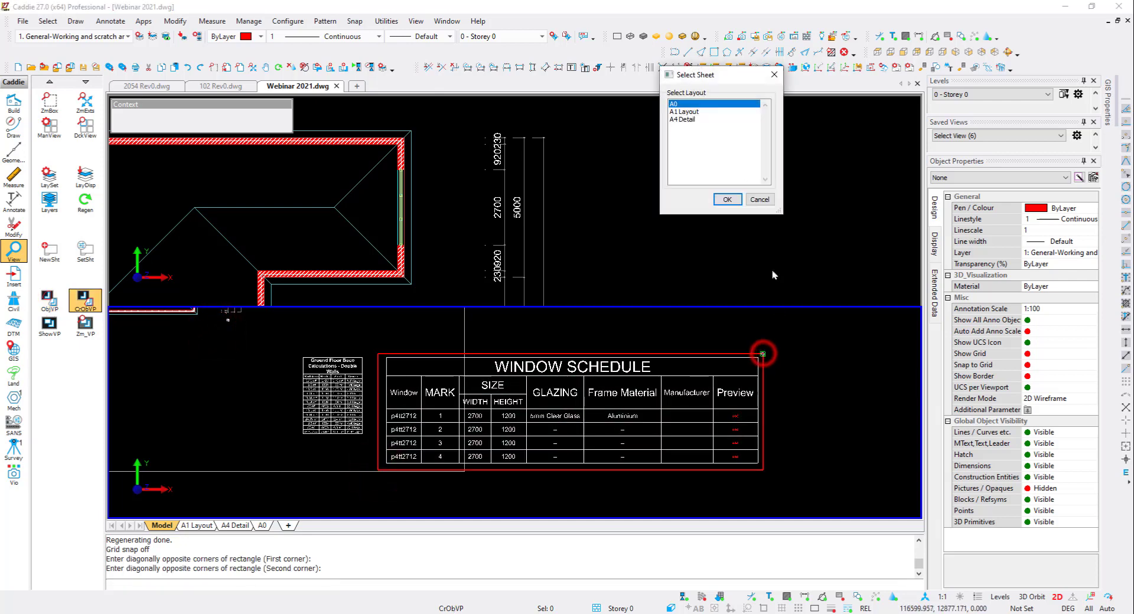
left_click(730, 199)
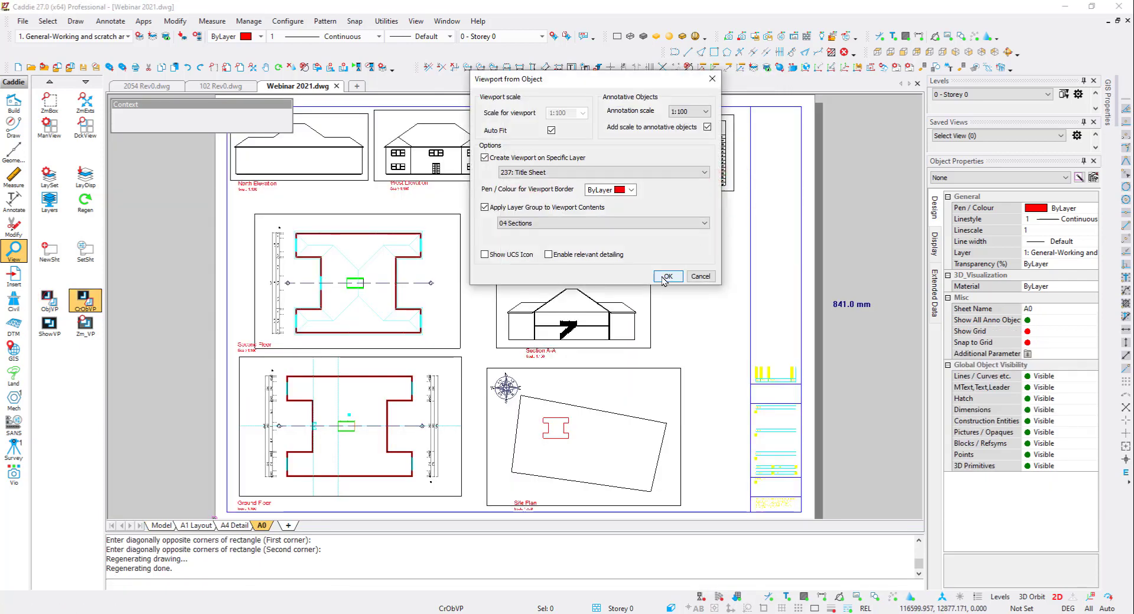
left_click(575, 223)
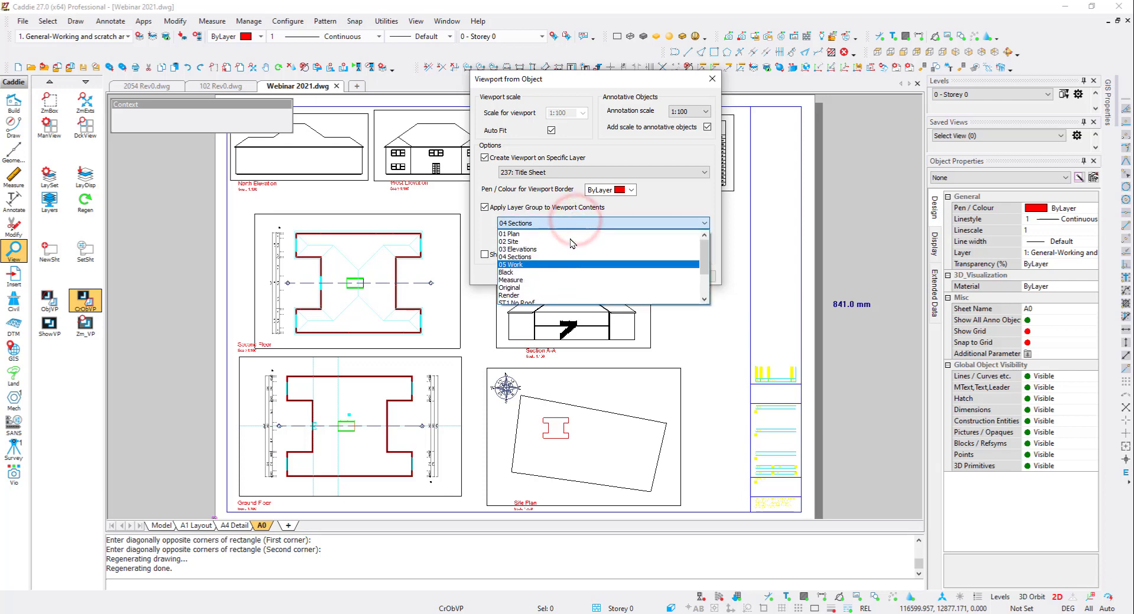
left_click(569, 235)
left_click(672, 276)
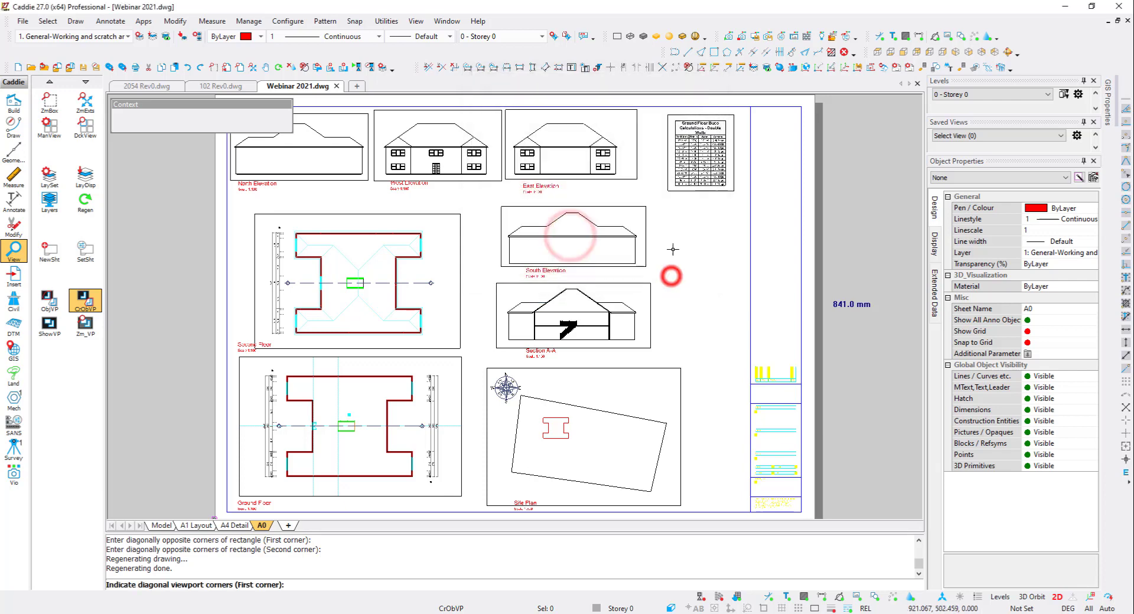
left_click(657, 343)
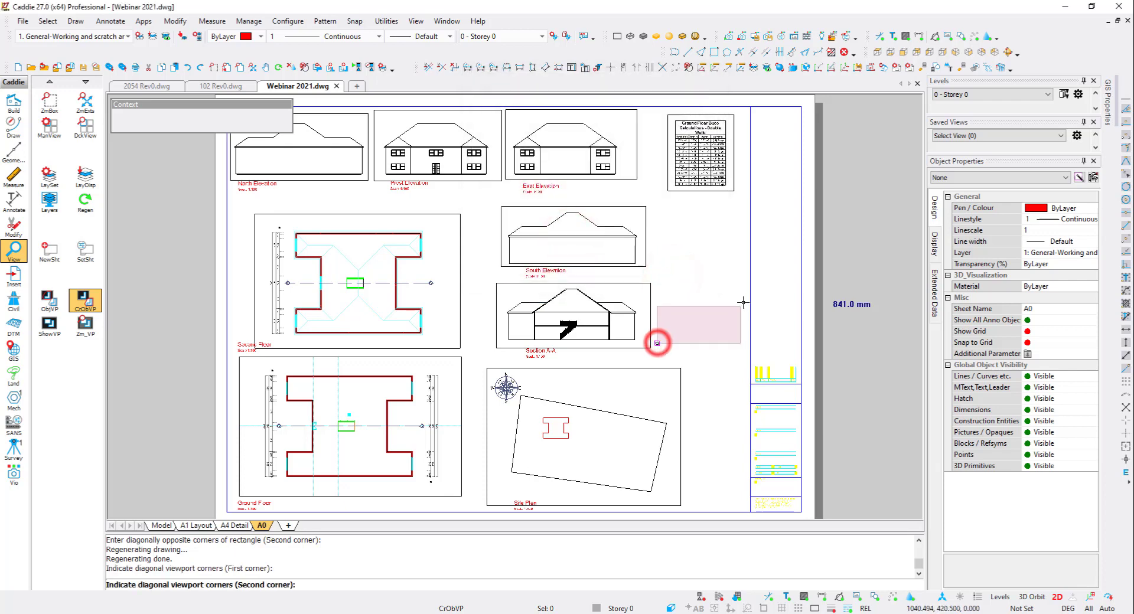
left_click(747, 293)
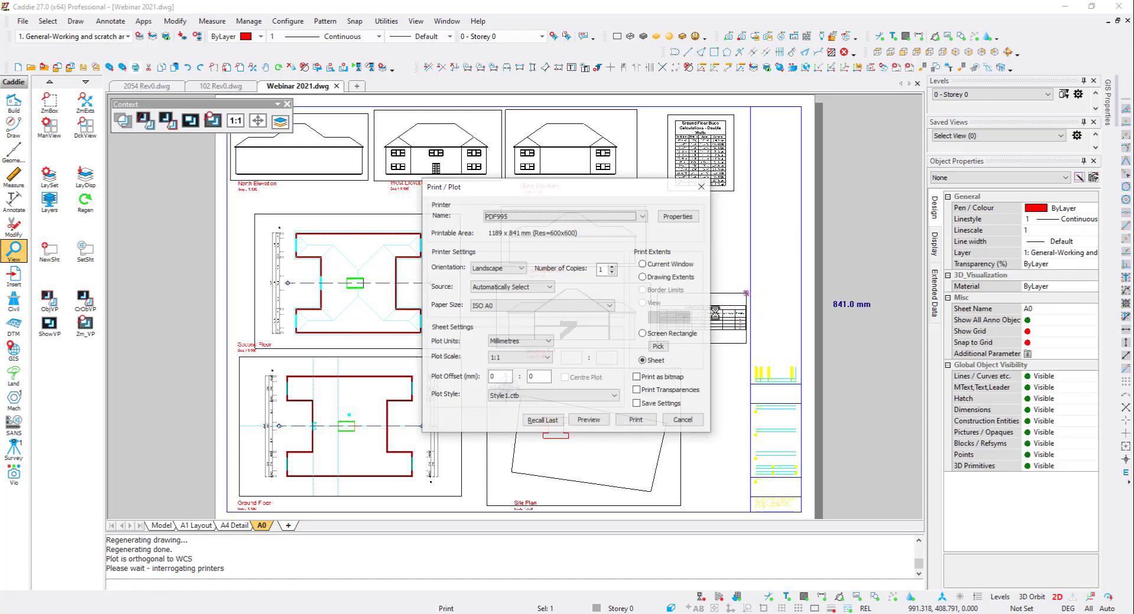
- Preview the A0 sheet's print output
left_click(596, 419)
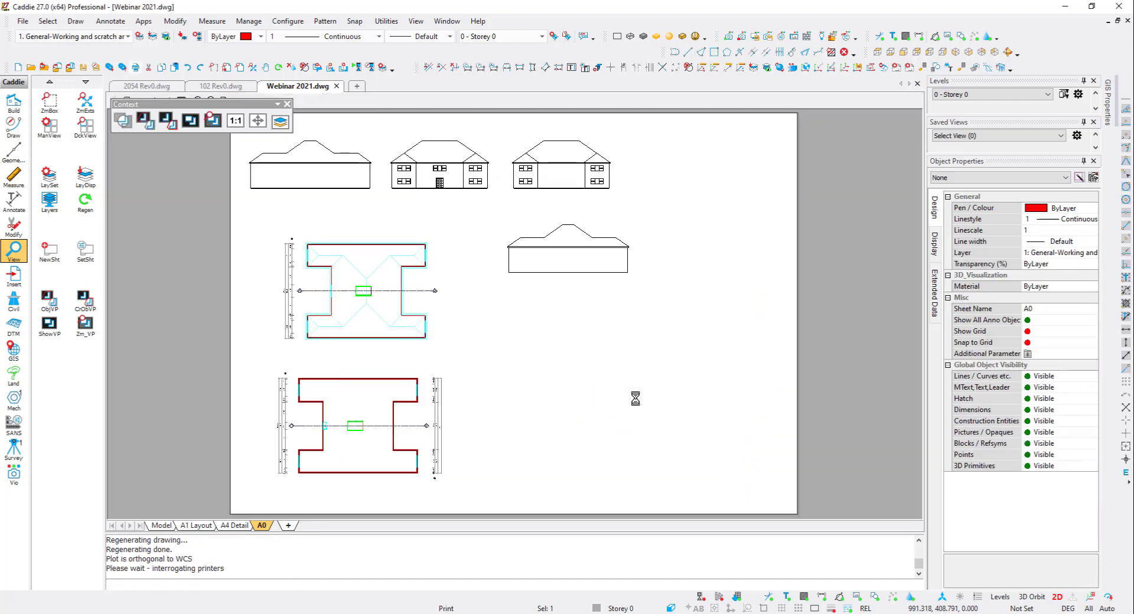